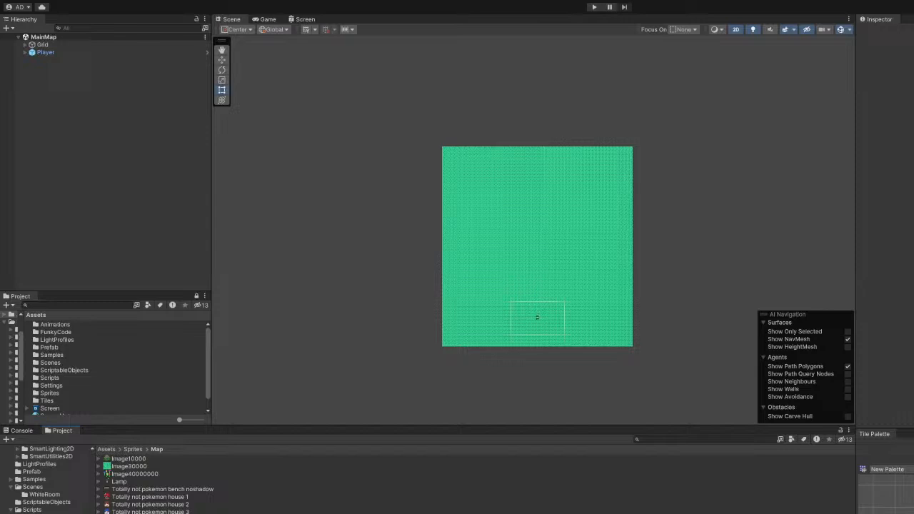
Inspect the Image10000 sprite and the Pixels Per Unit setting of the Image30000 grass texture in the Map sprites folder.
scroll(525, 333, "up", 10)
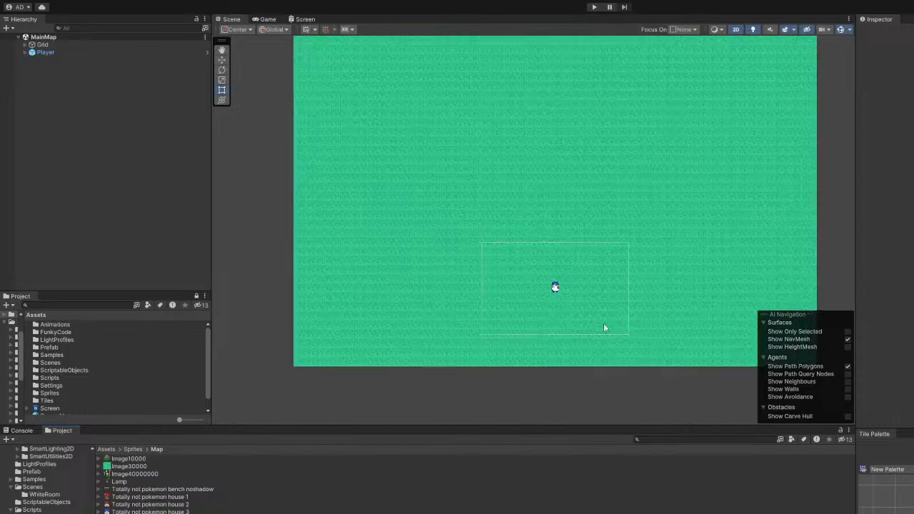
scroll(565, 370, "down", 5)
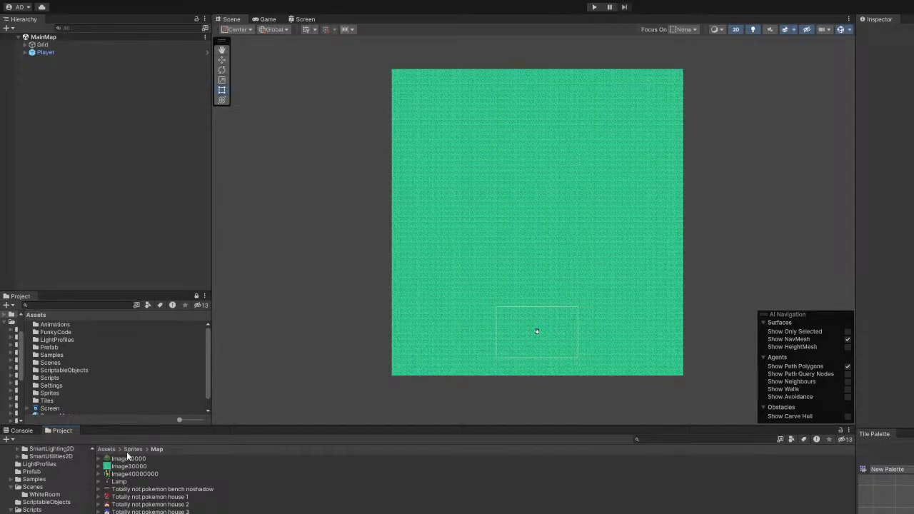
left_click(100, 460)
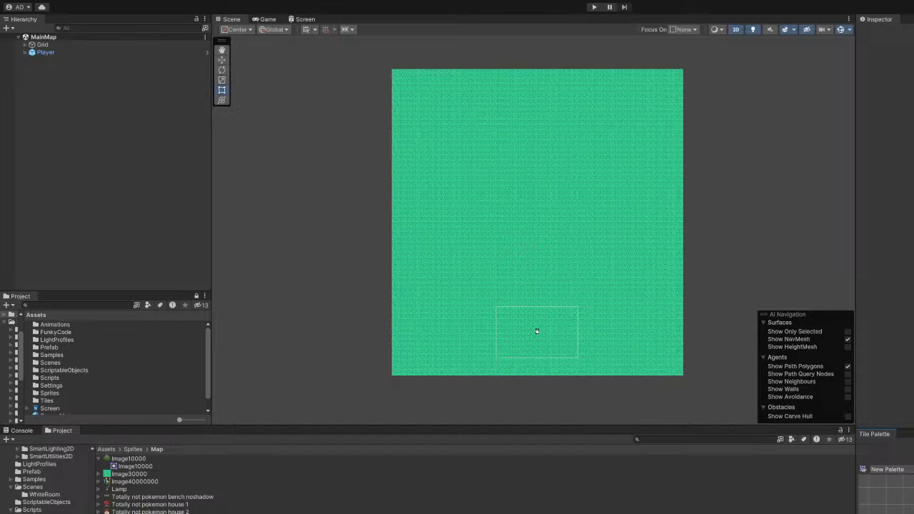
left_click(100, 460)
left_click(122, 467)
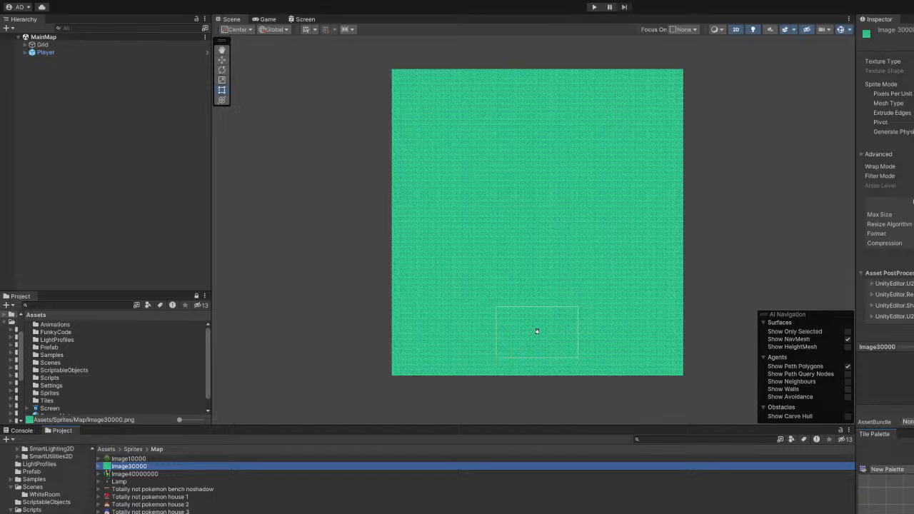
left_click(909, 94)
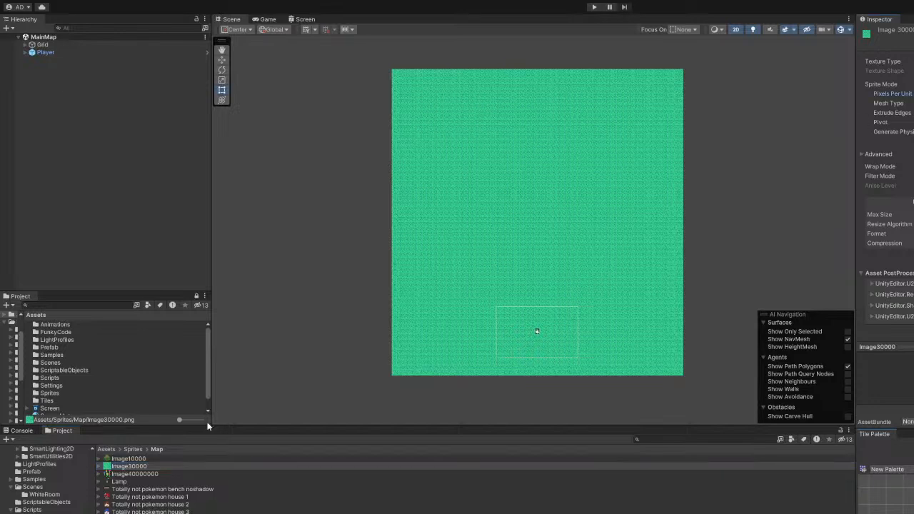
Change the Pixels Per Unit import setting of the Image10000 bush texture.
left_click(147, 460)
left_click(139, 467)
left_click(142, 459)
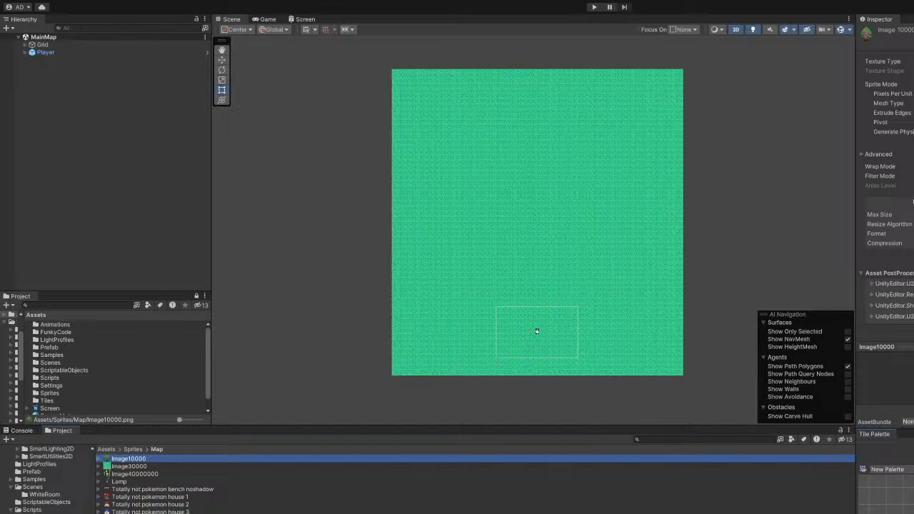
left_click(911, 94)
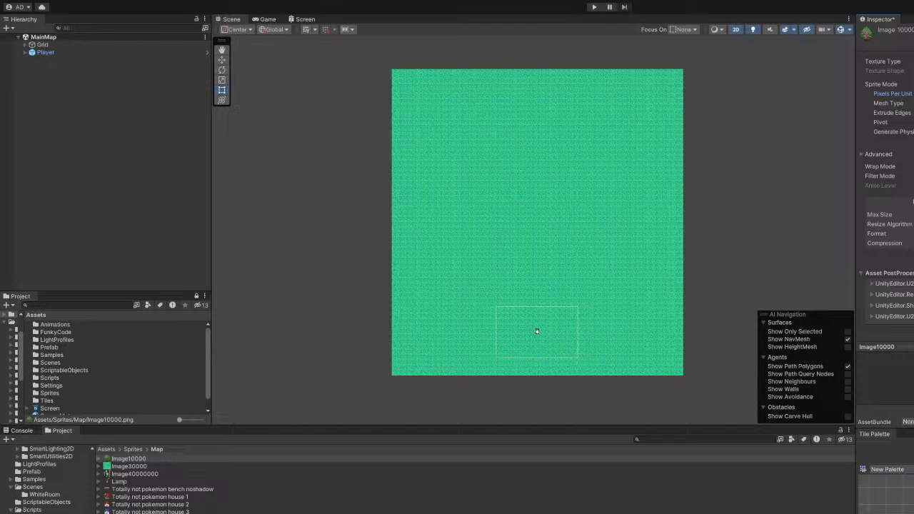
Change the Pixels Per Unit setting of all map textures from Image40000000 onward together.
left_click(119, 474)
left_click(148, 513, "shift")
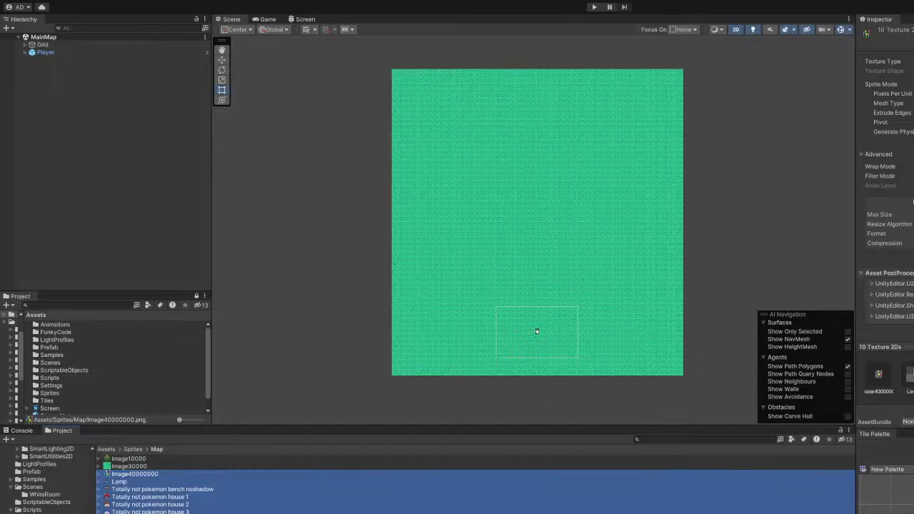
left_click(912, 94)
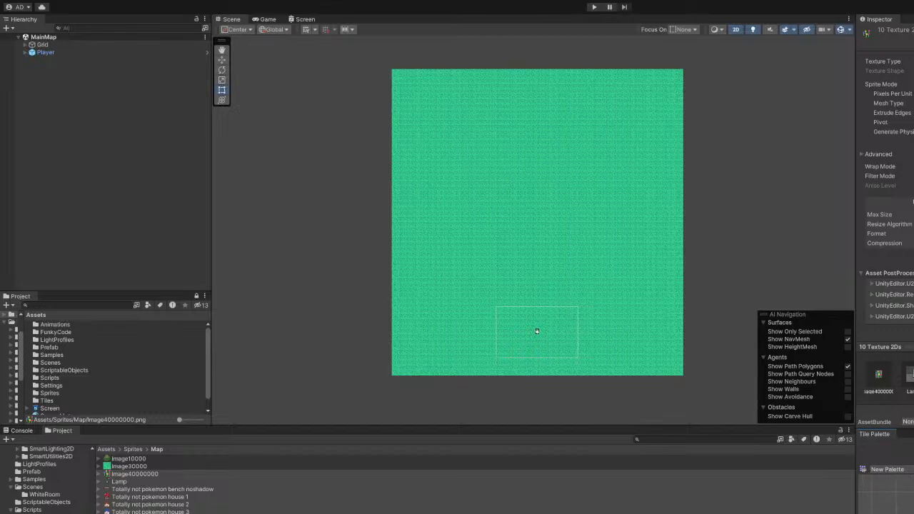
Preview the flowering bush tile on the grass map, comparing its size with the grid cells and the player.
scroll(537, 331, "up", 1)
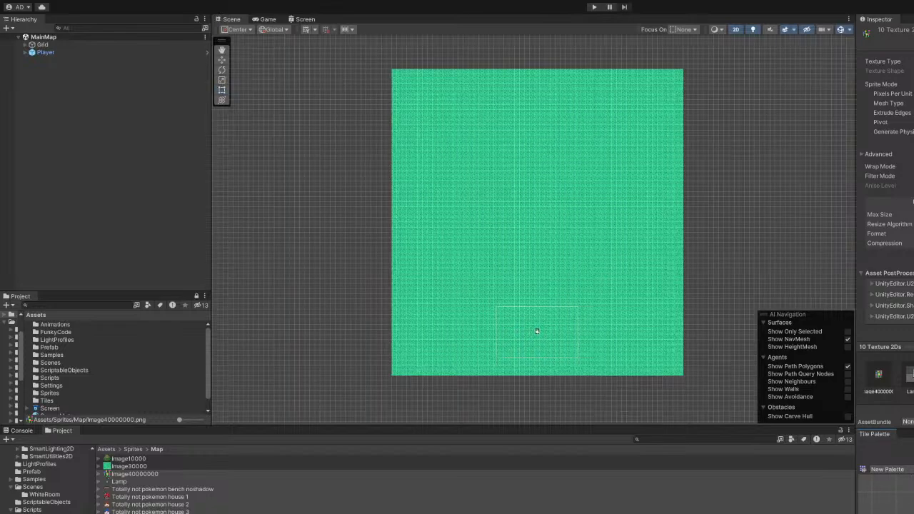
scroll(688, 323, "up", 5)
scroll(684, 318, "down", 3)
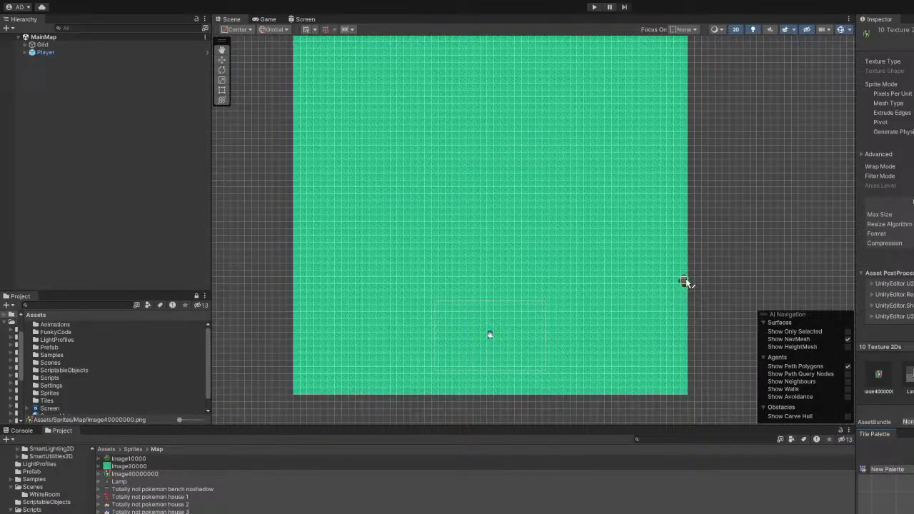
scroll(684, 282, "up", 5)
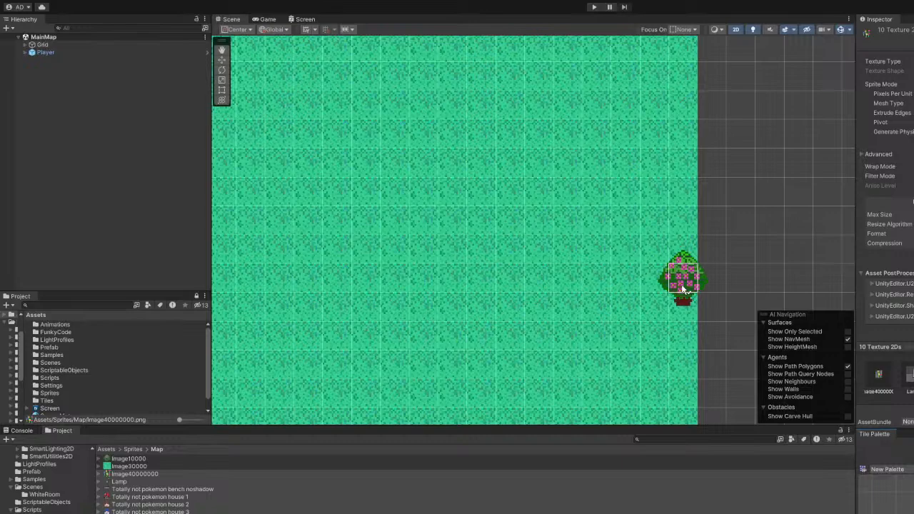
scroll(683, 286, "down", 5)
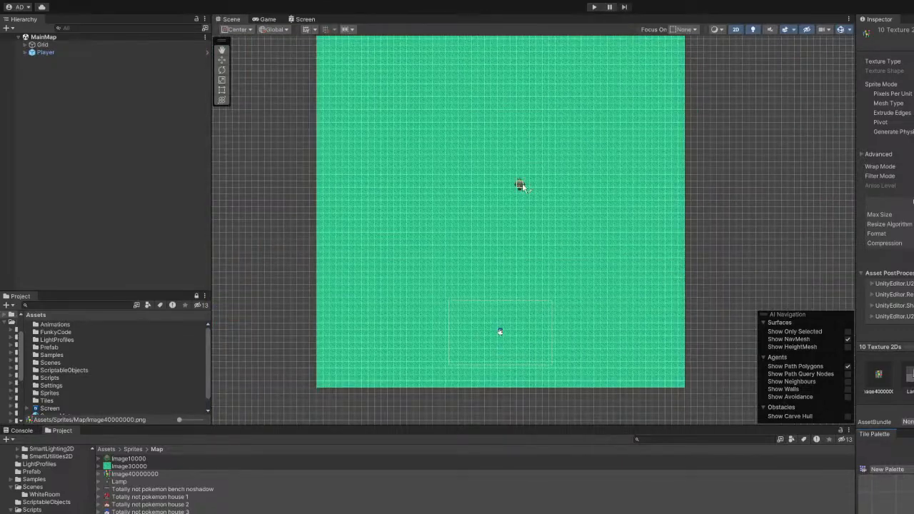
scroll(678, 379, "up", 7)
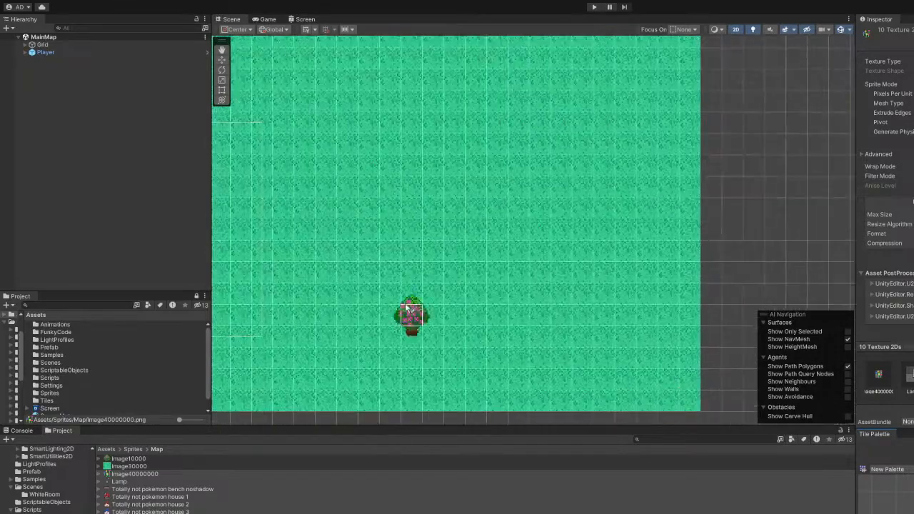
middle_click_drag(429, 305, 751, 321)
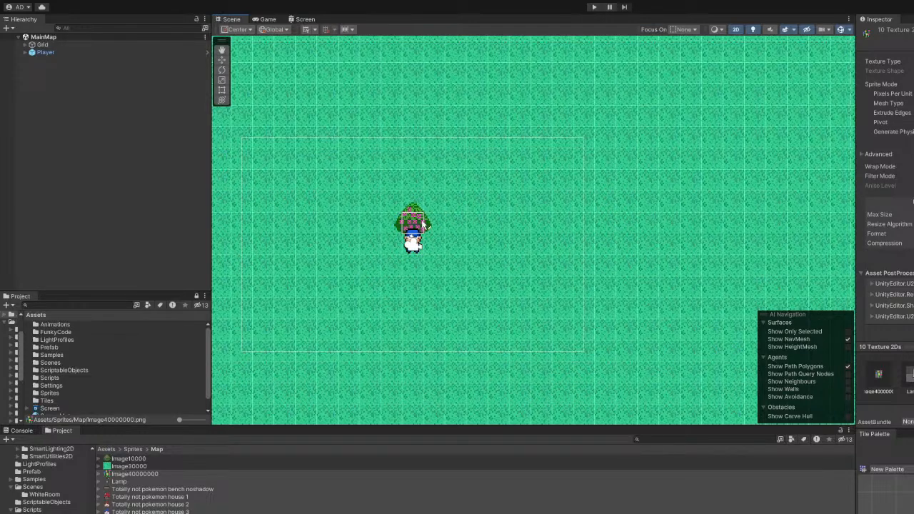
scroll(424, 225, "down", 5)
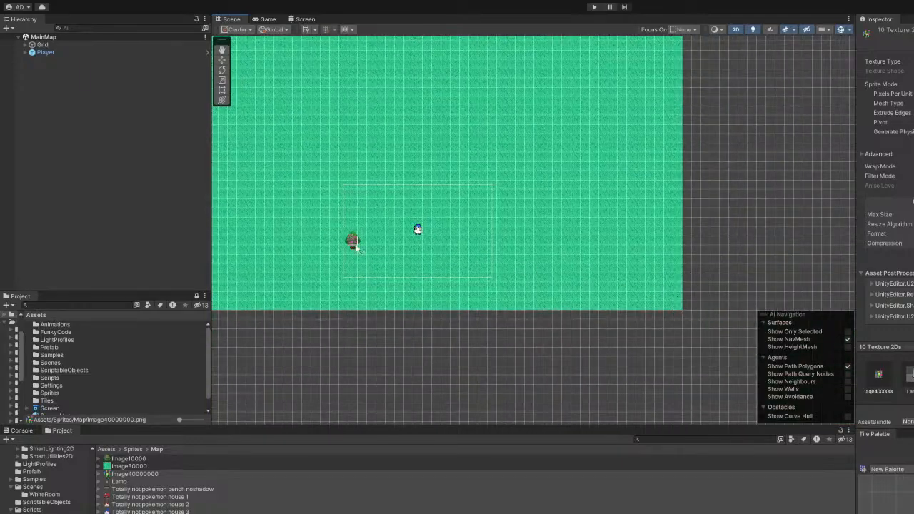
scroll(408, 253, "up", 5)
scroll(418, 250, "up", 2)
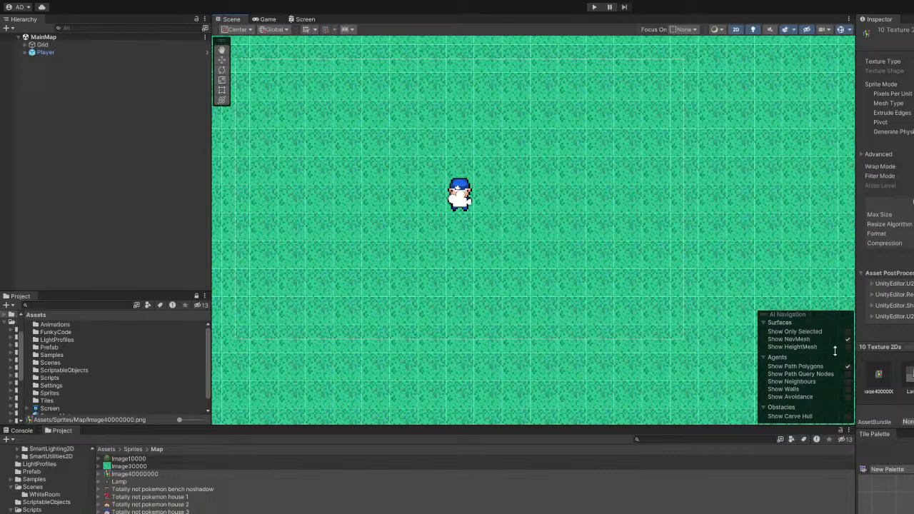
middle_click_drag(740, 245, 205, 210)
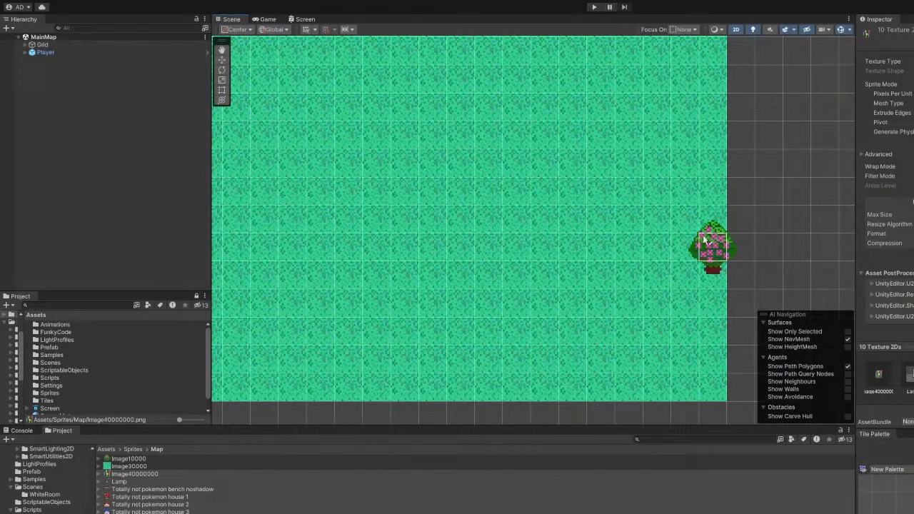
scroll(705, 241, "down", 3)
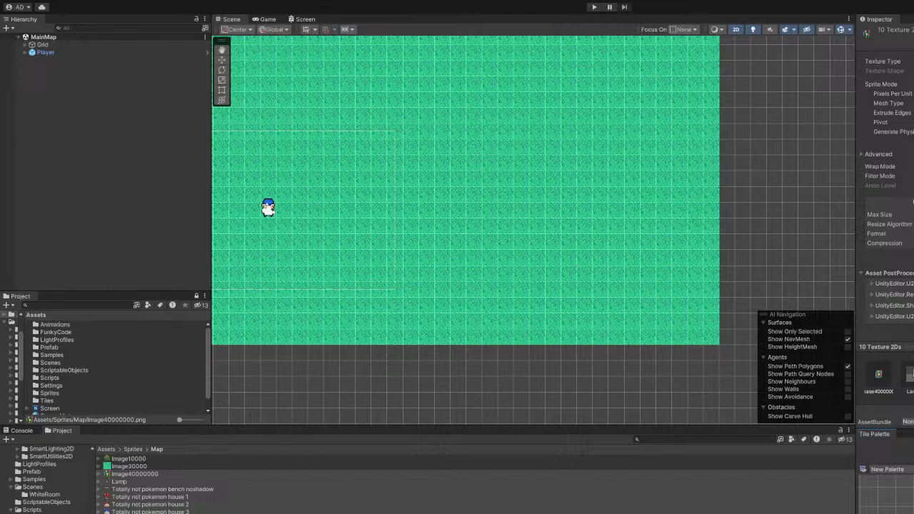
Open the Image10000 bush texture in Aseprite for editing.
left_click(125, 460)
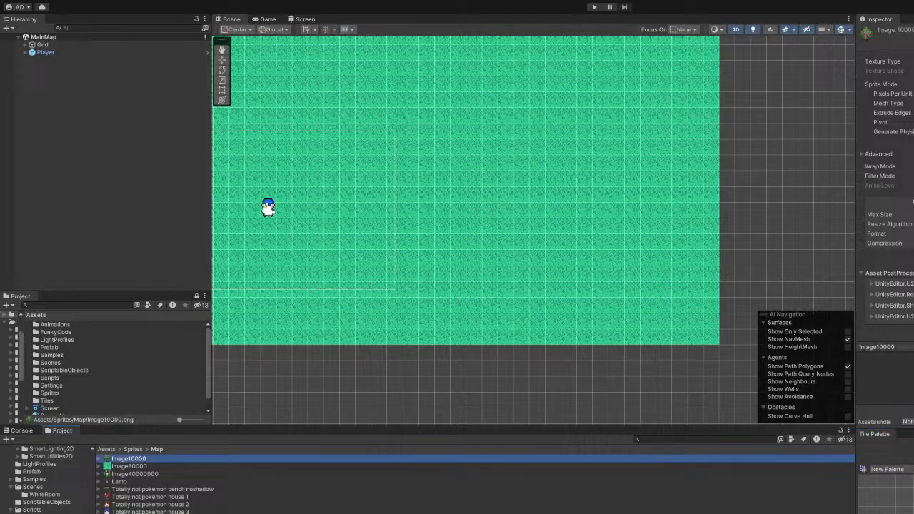
left_click(99, 459)
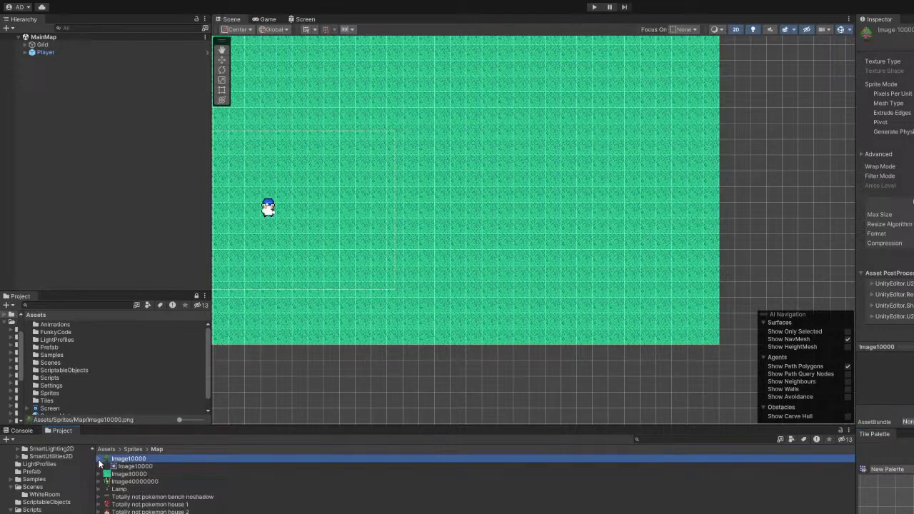
left_click(99, 459)
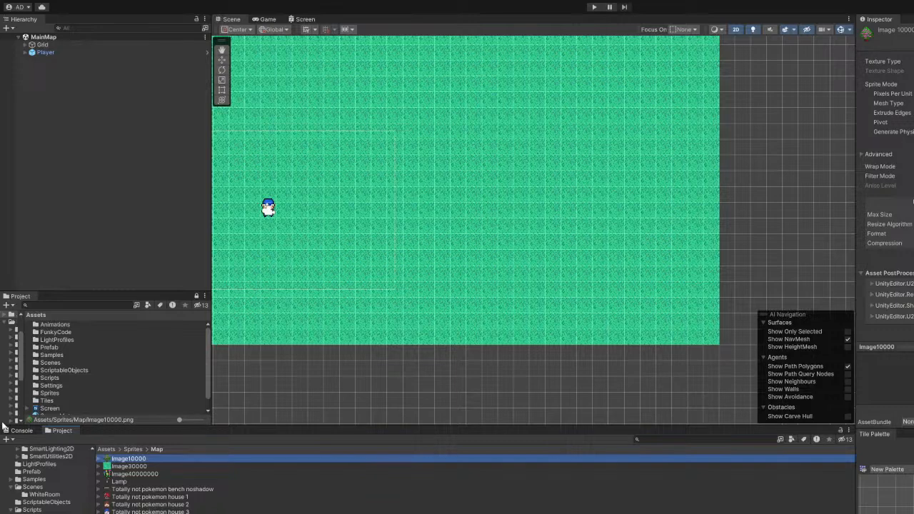
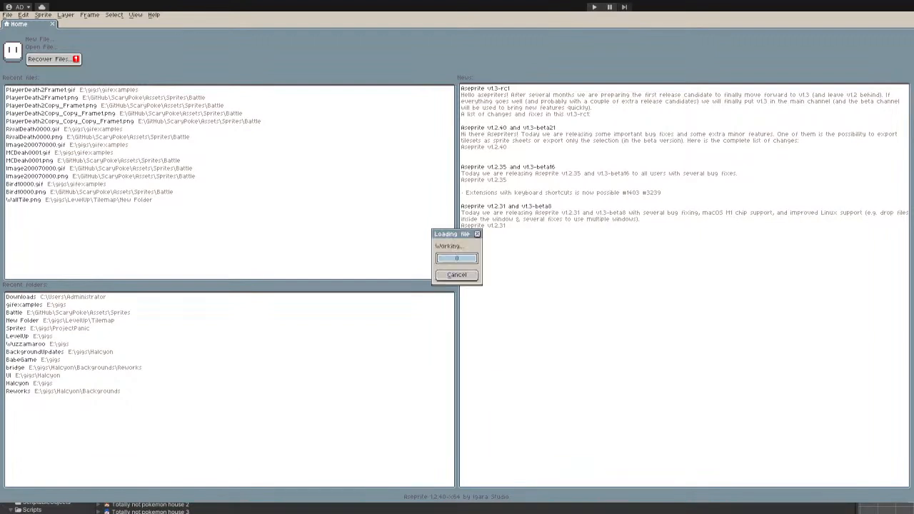
scroll(486, 224, "up", 6)
scroll(599, 202, "down", 3)
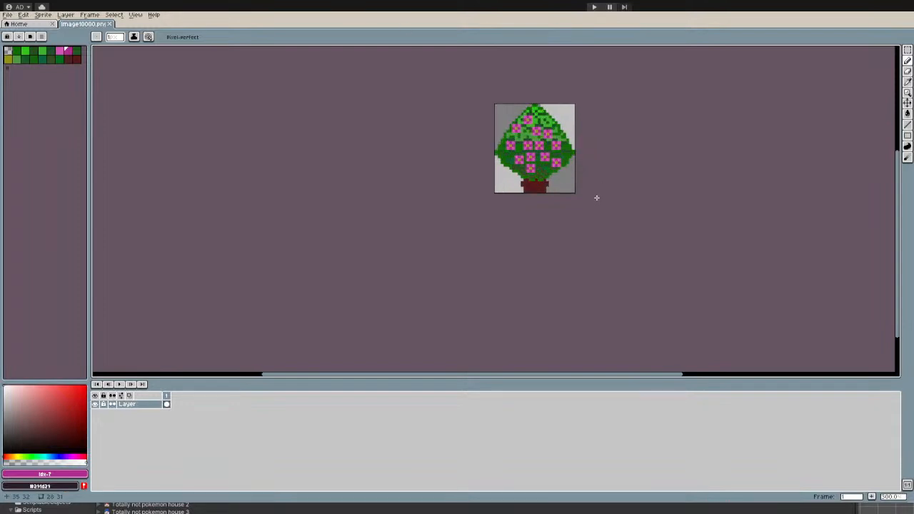
scroll(522, 239, "up", 4)
middle_click_drag(512, 255, 518, 271)
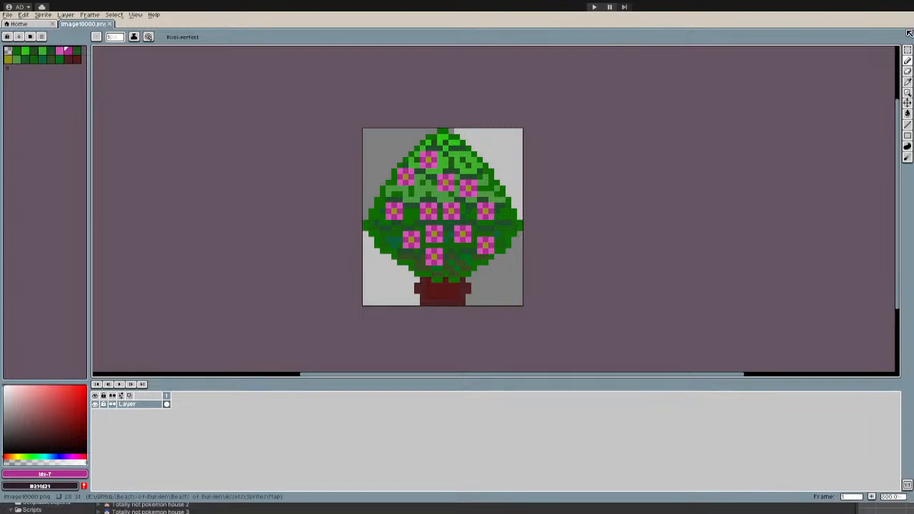
Select the whole Image10000.png canvas with a rectangular marquee and cut the bush out of it.
key("shift+q")
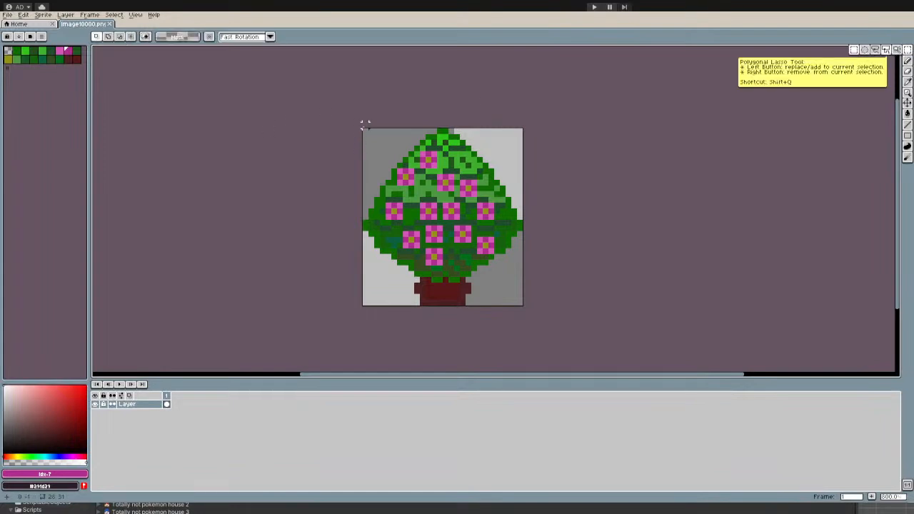
left_click_drag(360, 125, 539, 309)
left_click_drag(525, 245, 553, 245)
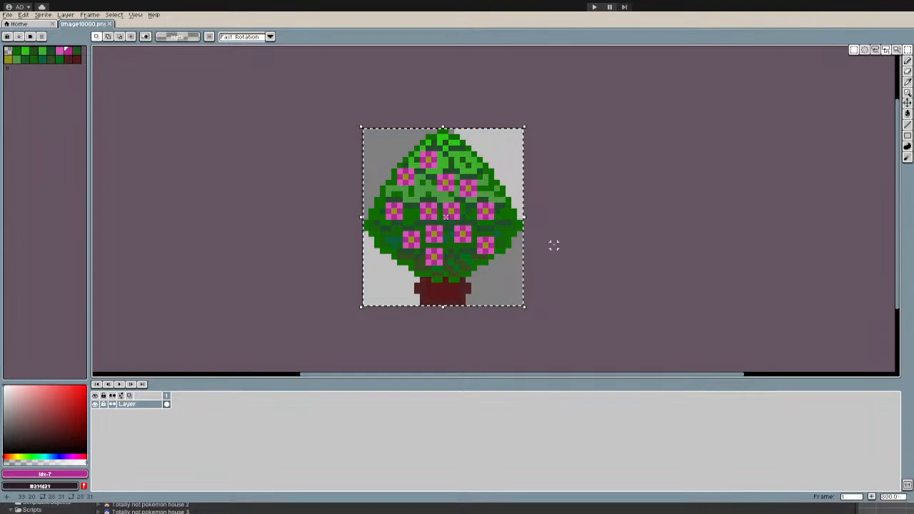
key("Delete")
Create a new 32 × 32 px RGB sprite with a transparent background.
left_click(8, 14)
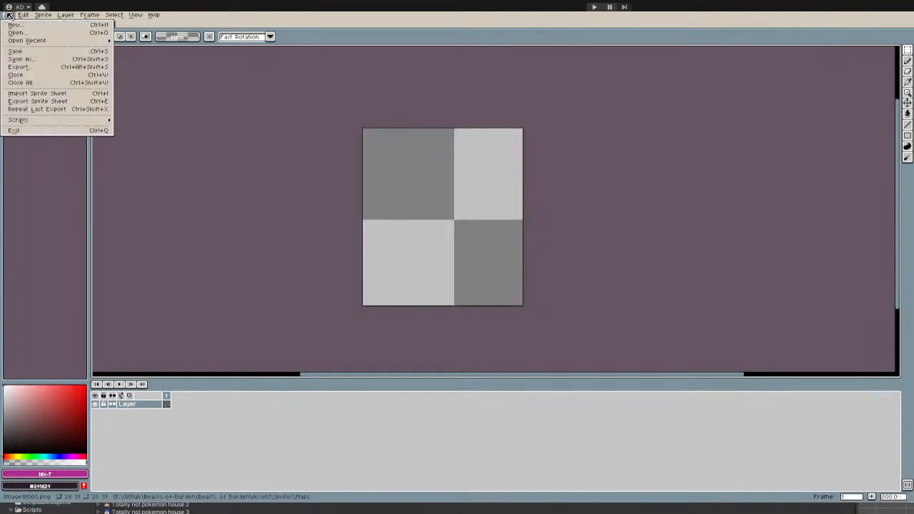
left_click(13, 27)
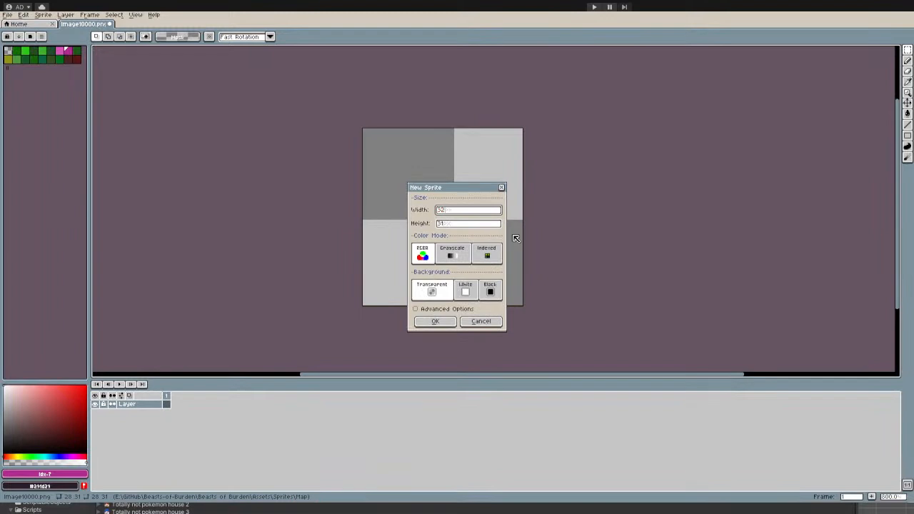
left_click(442, 224)
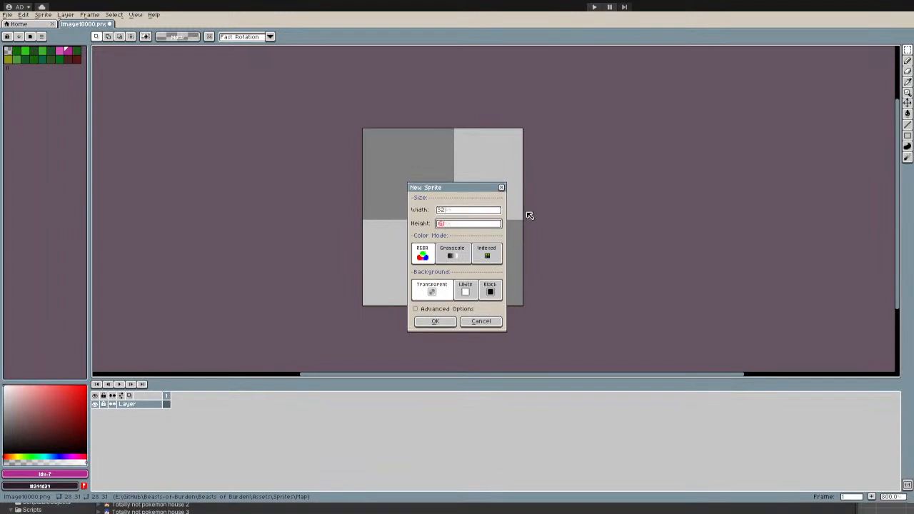
left_click(444, 321)
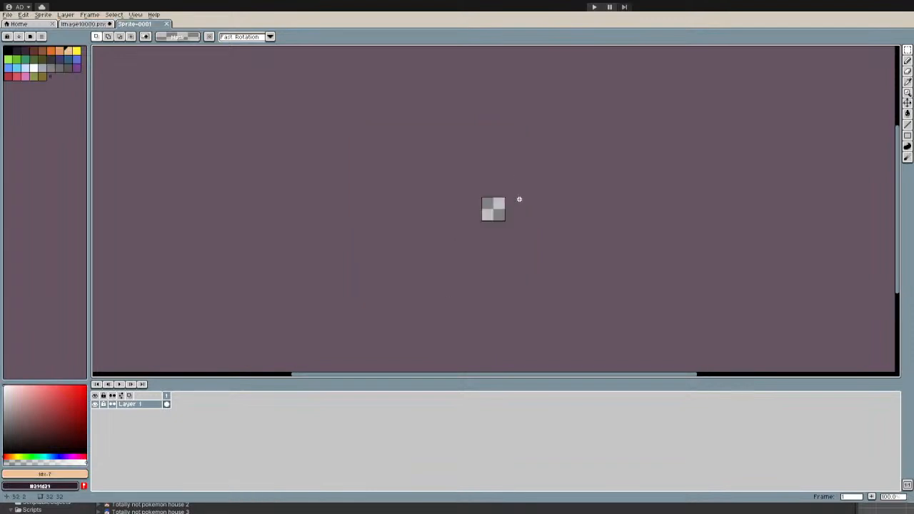
Paste the bush into the new sprite and shift it 2 px right and 1 px down, centred on the lower edge.
scroll(493, 208, "up", 3)
key("ctrl+v")
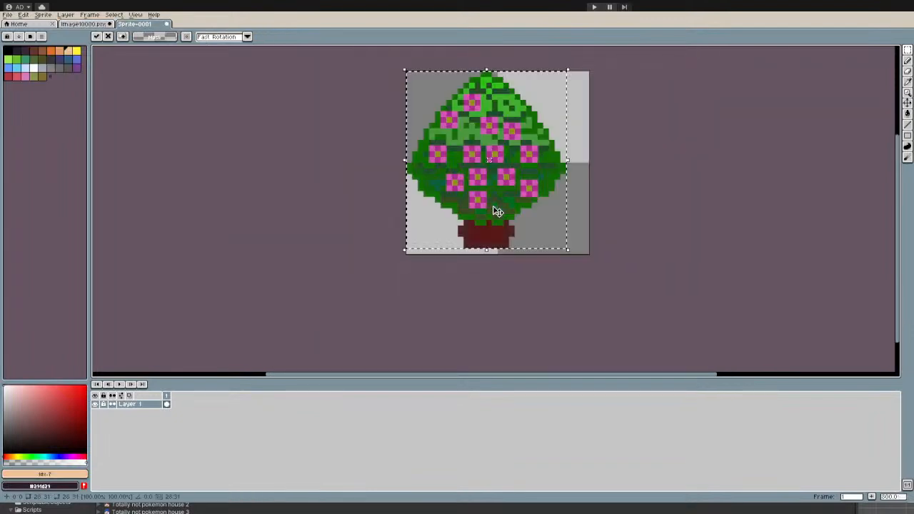
middle_click_drag(496, 210, 440, 242)
mouse_move(439, 243)
left_mouse_down()
mouse_move(447, 239)
mouse_move(449, 250)
left_mouse_up()
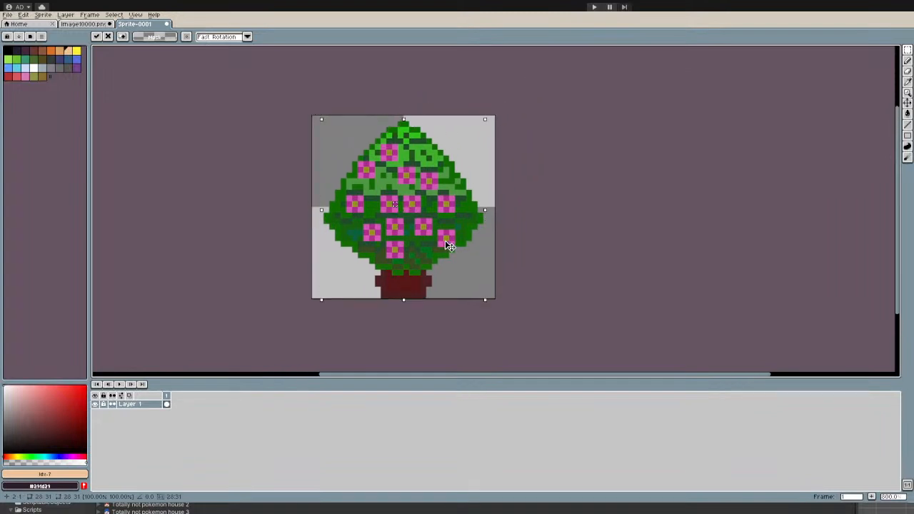
scroll(423, 112, "up", 5)
scroll(424, 112, "down", 5)
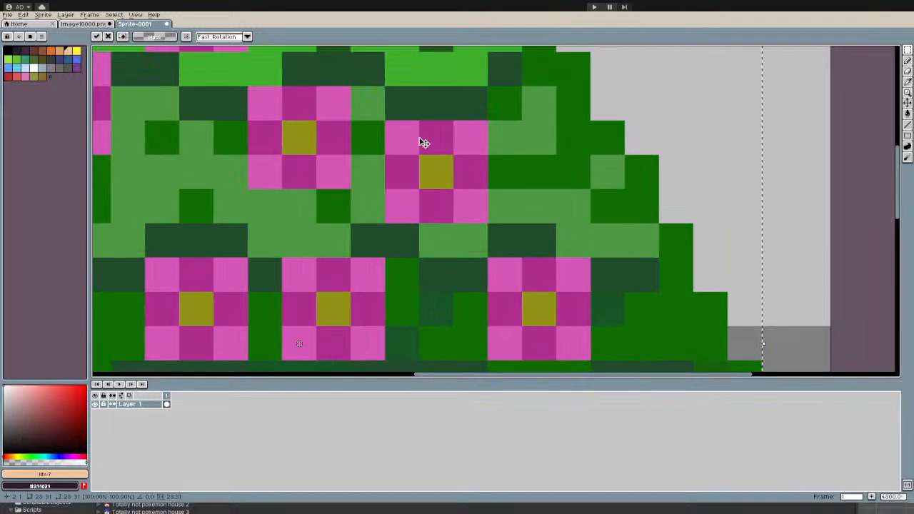
scroll(444, 210, "down", 1)
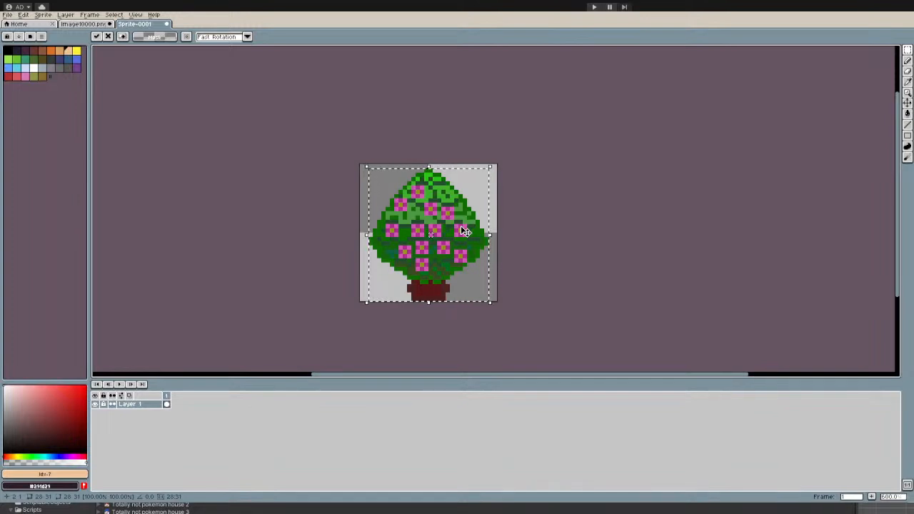
Commit the pasted bush and browse the export location to the Beasts-of-Burden project's Assets/Sprites/Map folder.
left_click(572, 261)
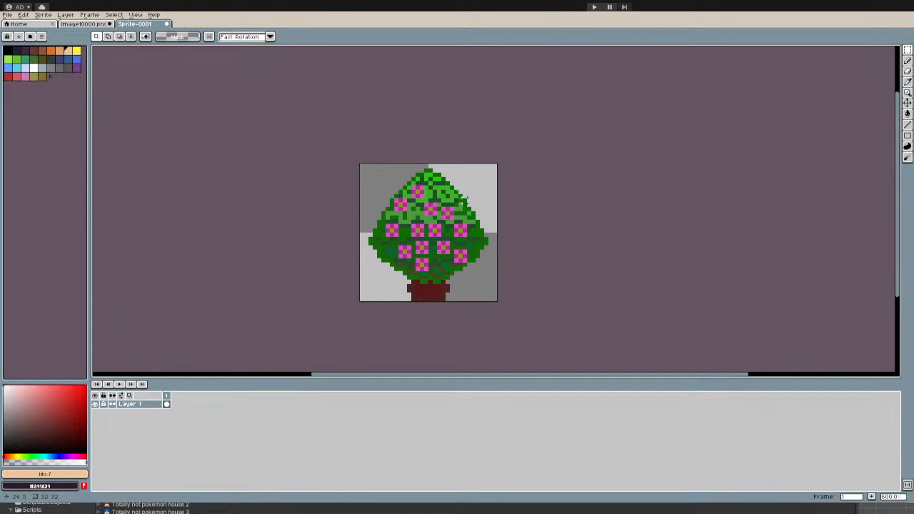
left_click(7, 14)
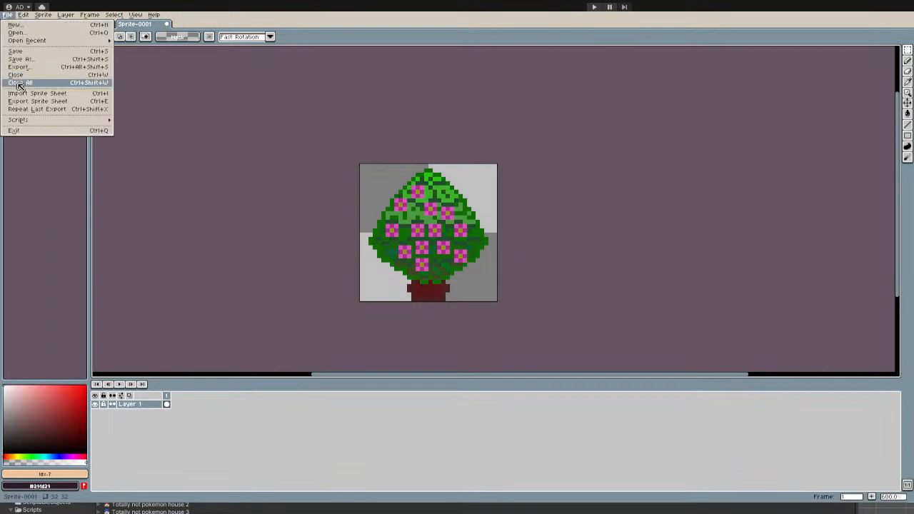
left_click(36, 67)
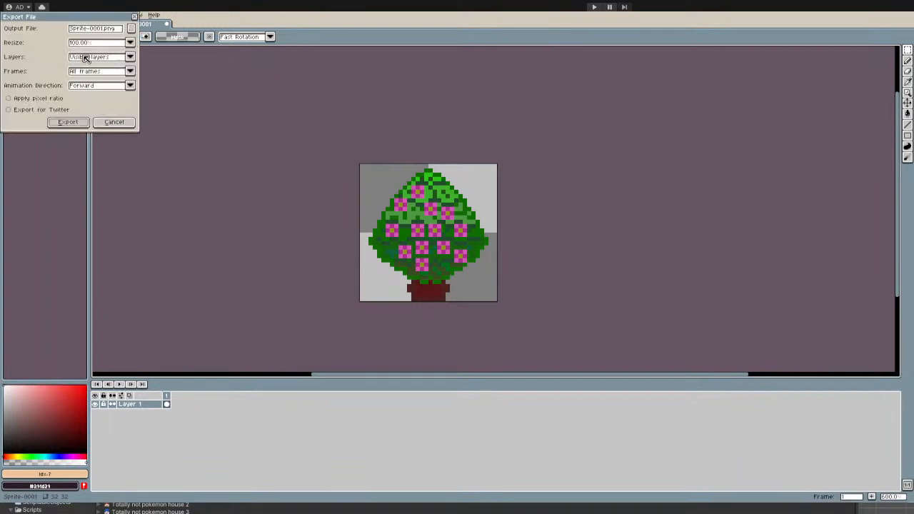
left_click(131, 29)
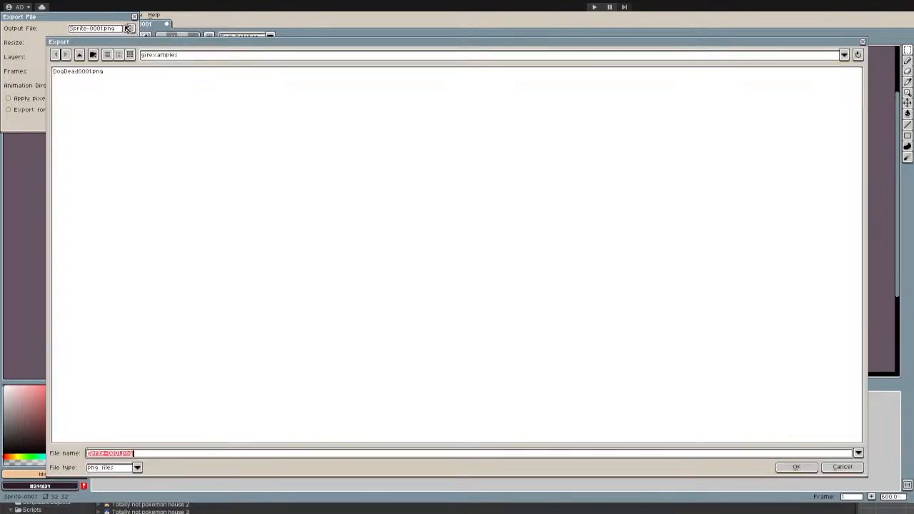
left_click(84, 54)
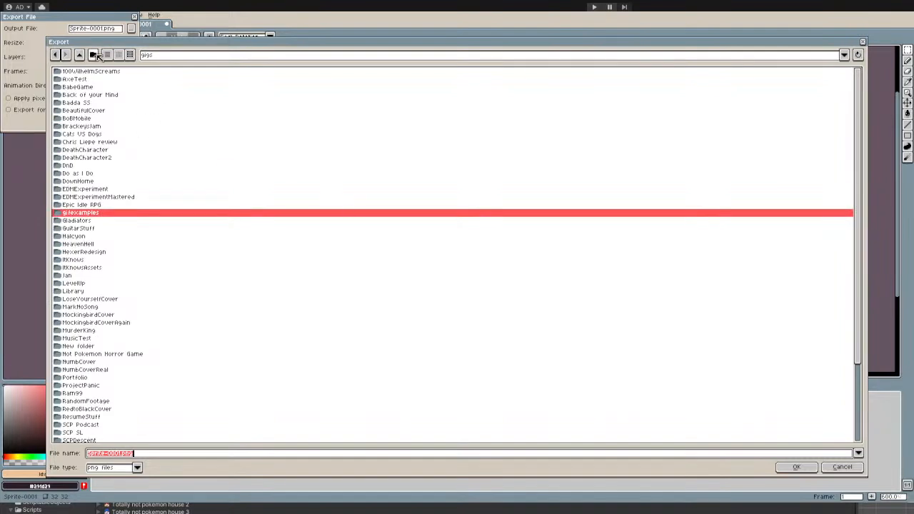
left_click(80, 55)
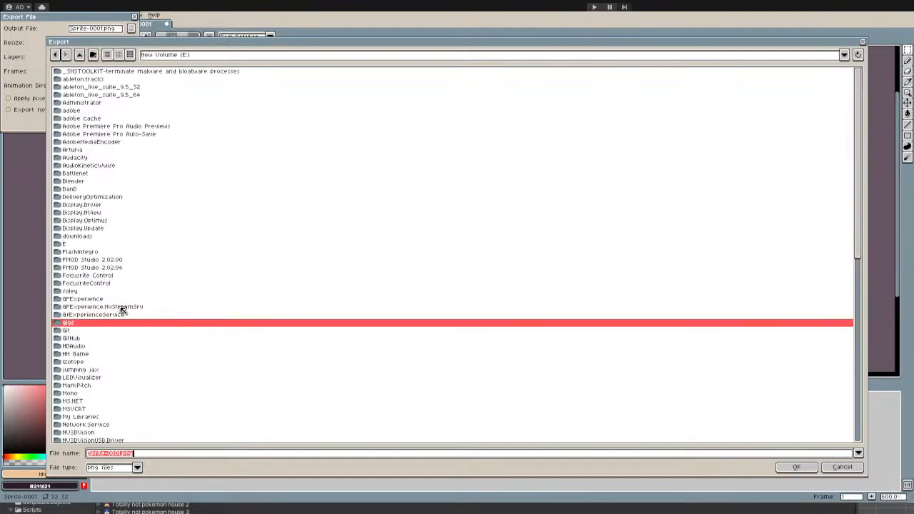
double_click(74, 338)
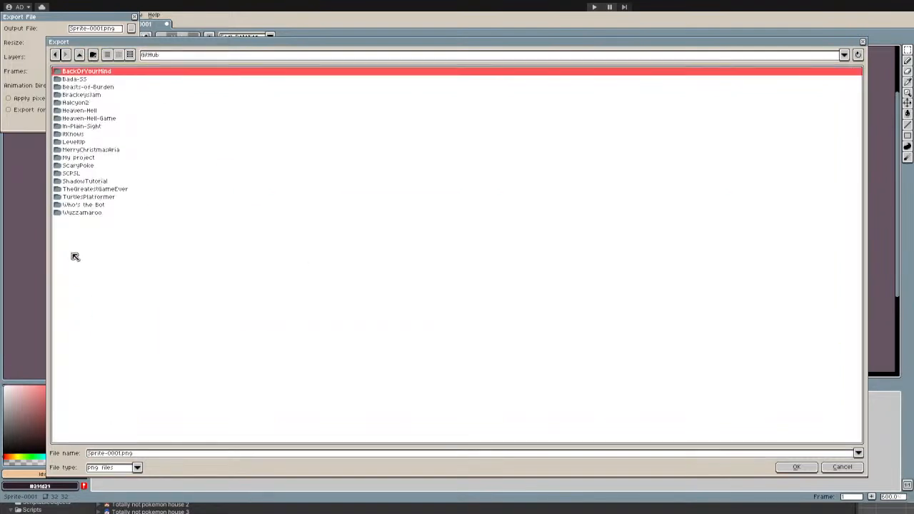
left_click(96, 88)
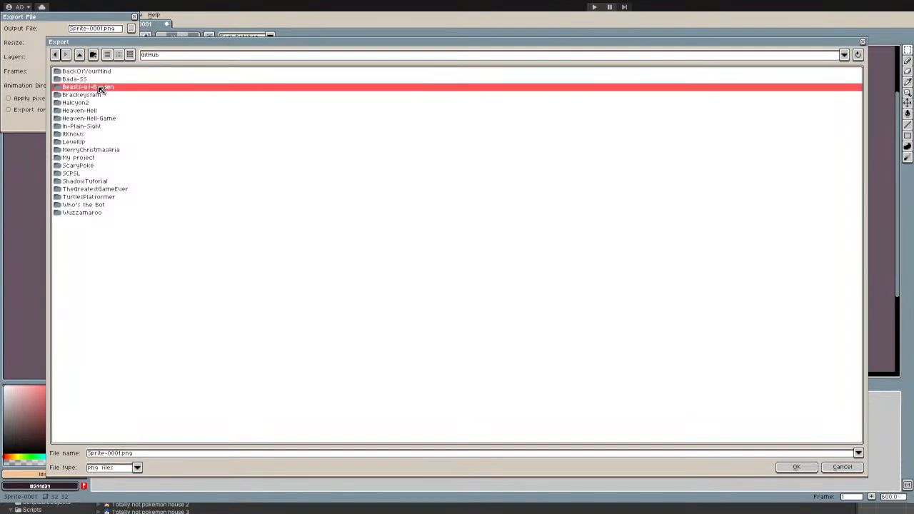
double_click(100, 87)
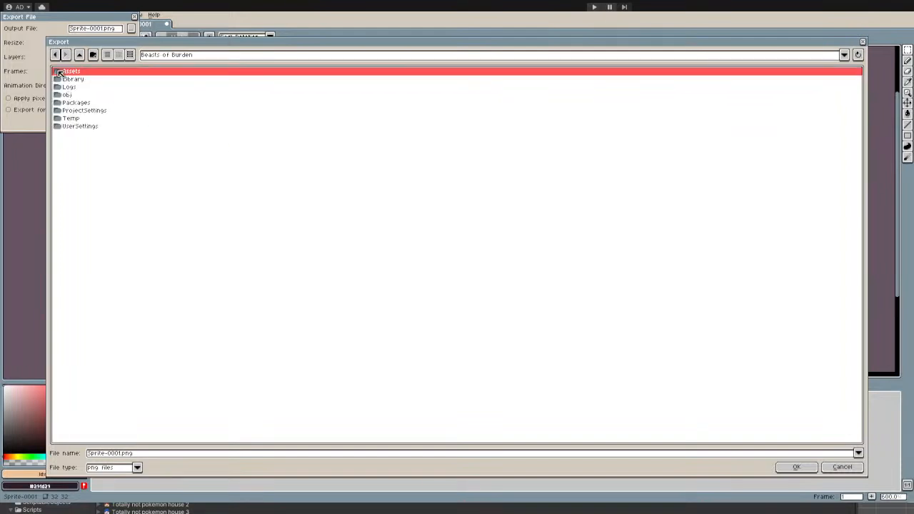
double_click(81, 72)
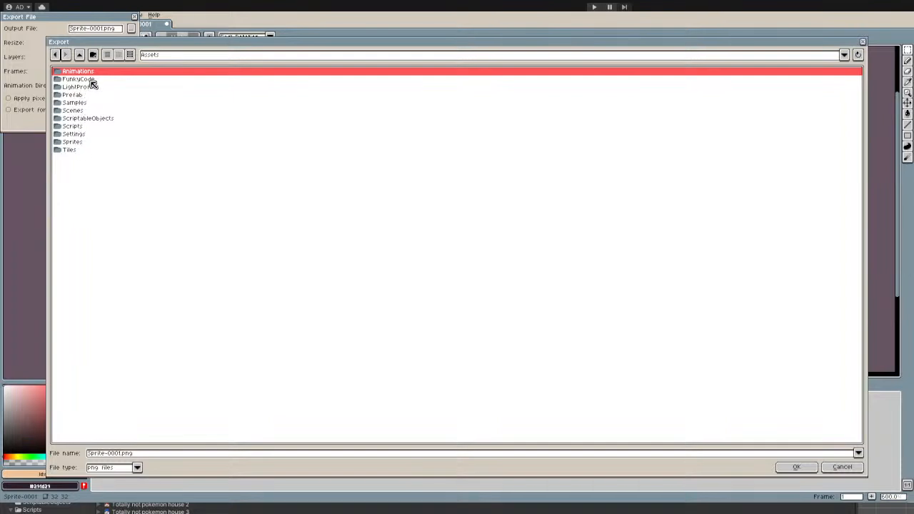
double_click(80, 140)
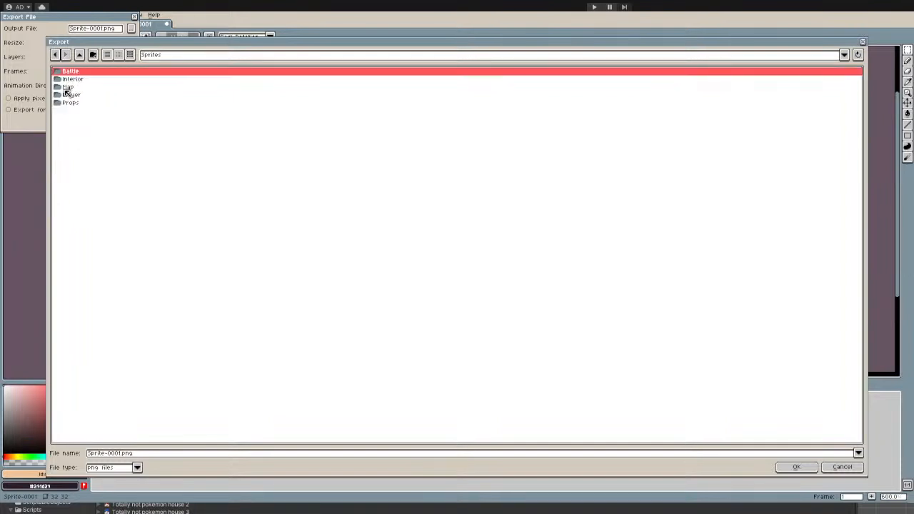
double_click(72, 94)
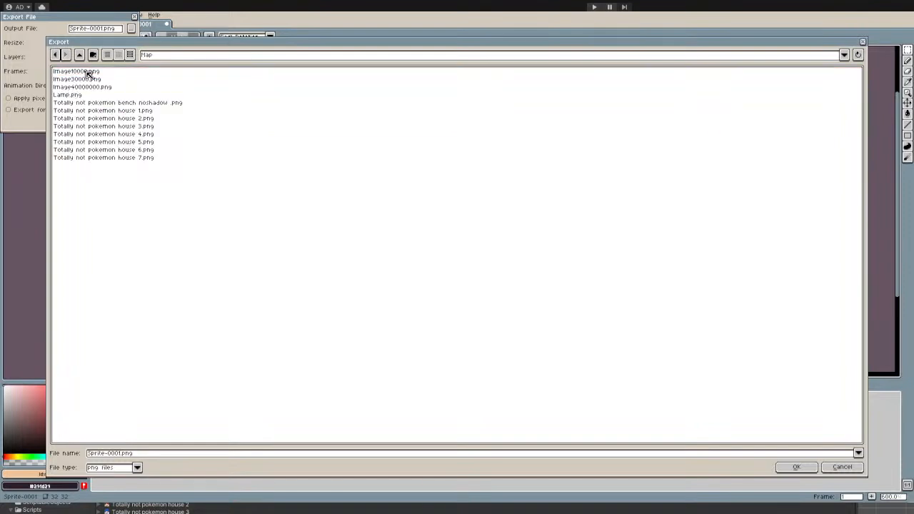
Export the 32 × 32 px bush sprite as Image10000.png, overwriting the existing file.
left_click(94, 73)
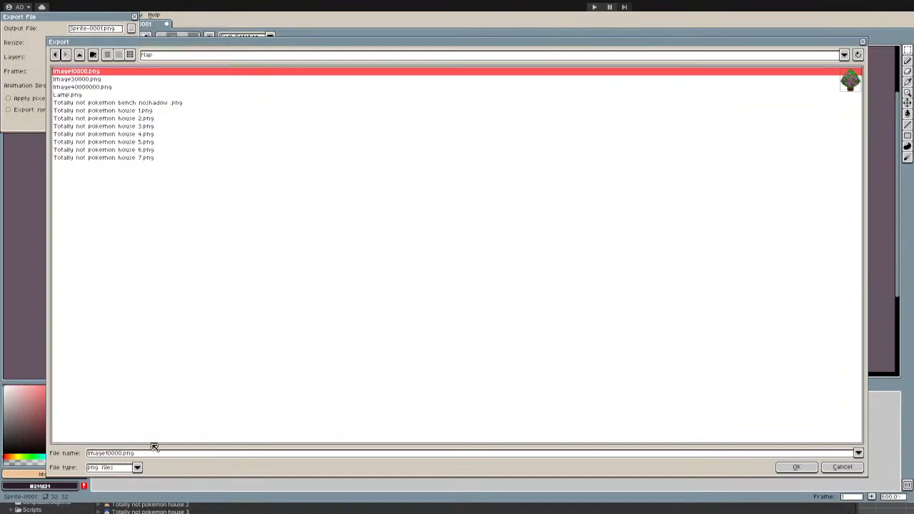
left_click(795, 468)
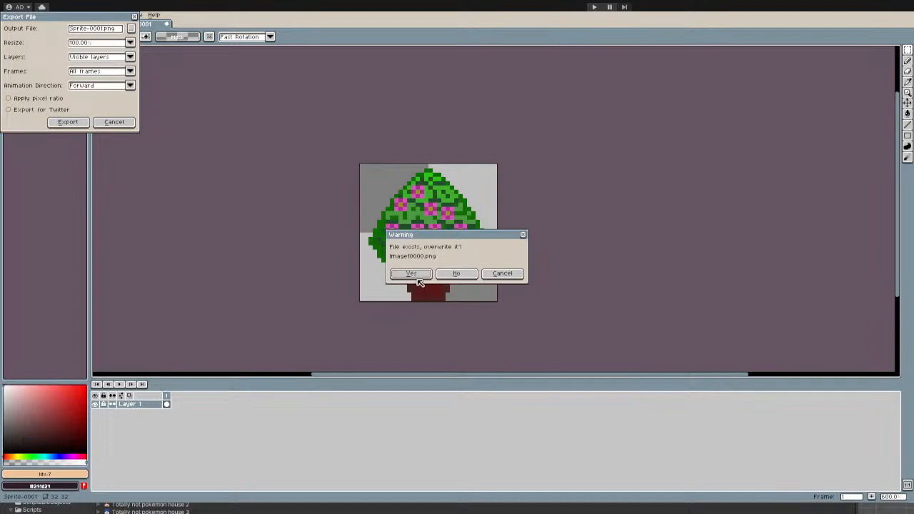
left_click(421, 275)
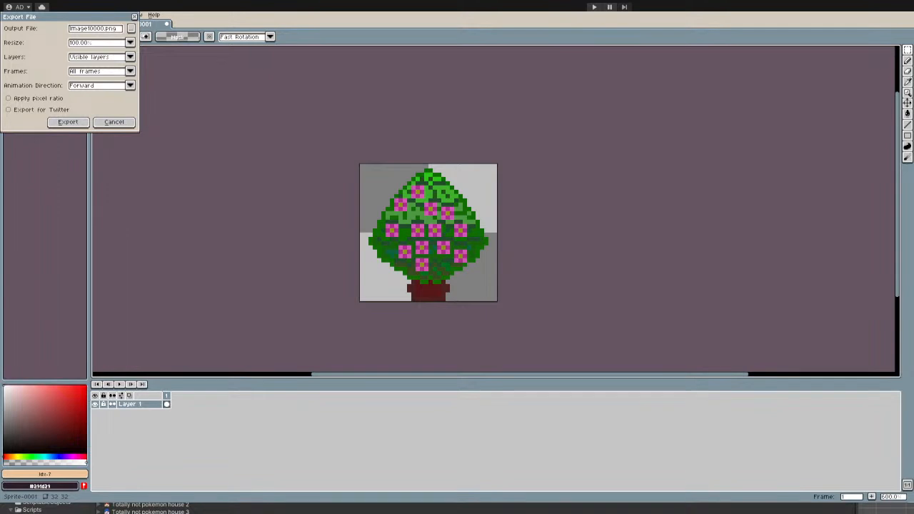
left_click(68, 121)
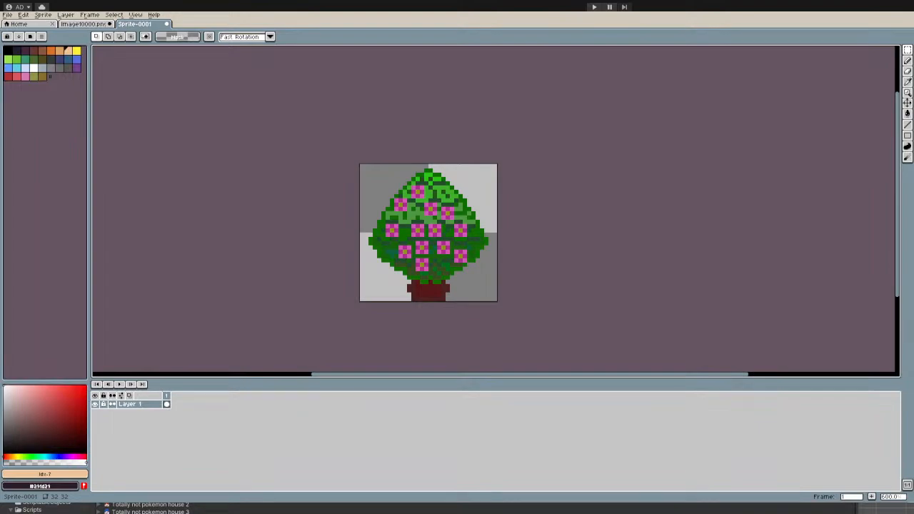
Switch to Unity and preview the bush tile over the edge of the grass tilemap to check its size against the grid.
key("alt+Tab")
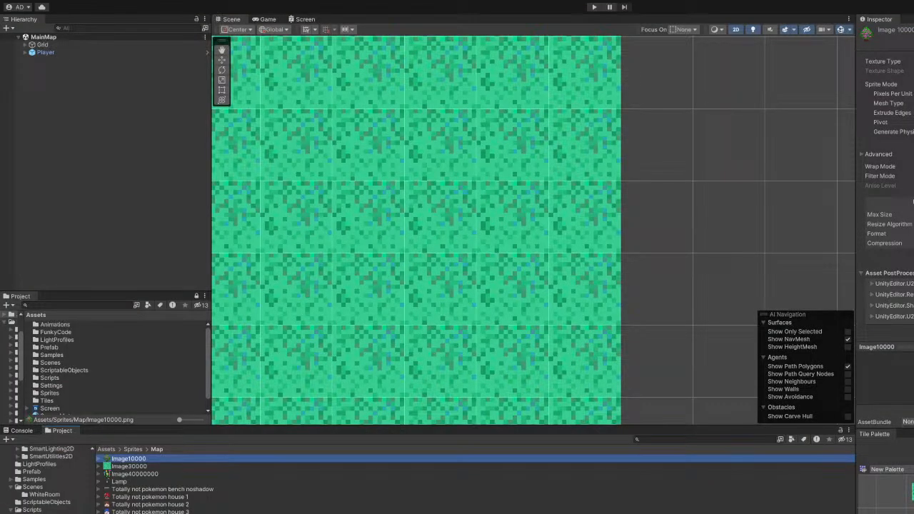
left_click_drag(429, 509, 590, 289)
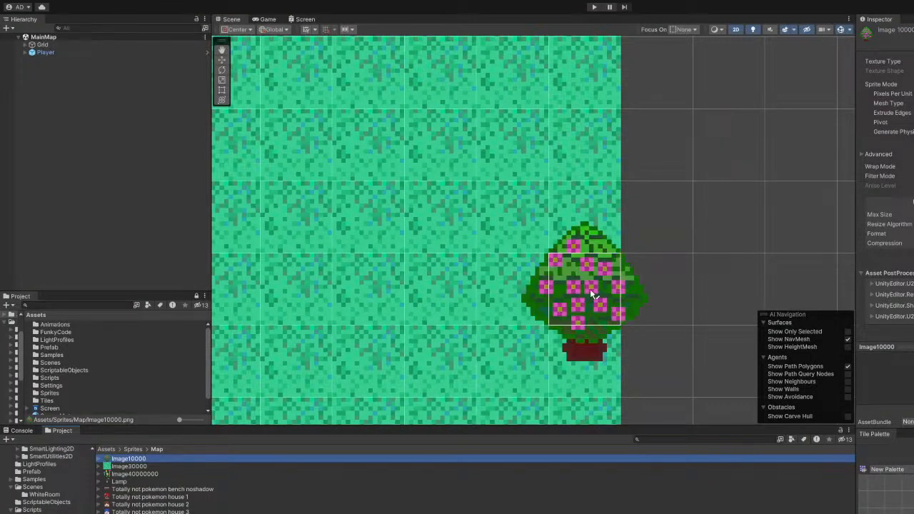
scroll(590, 289, "up", 2)
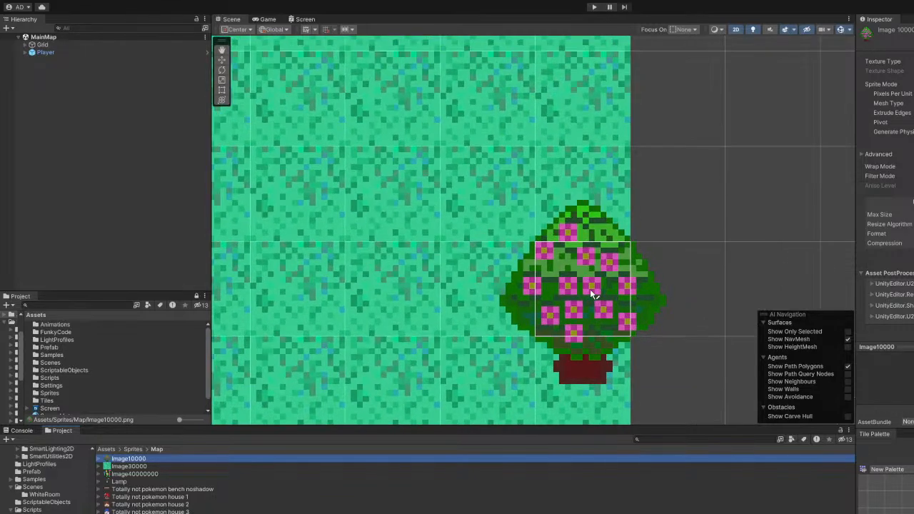
scroll(590, 289, "down", 2)
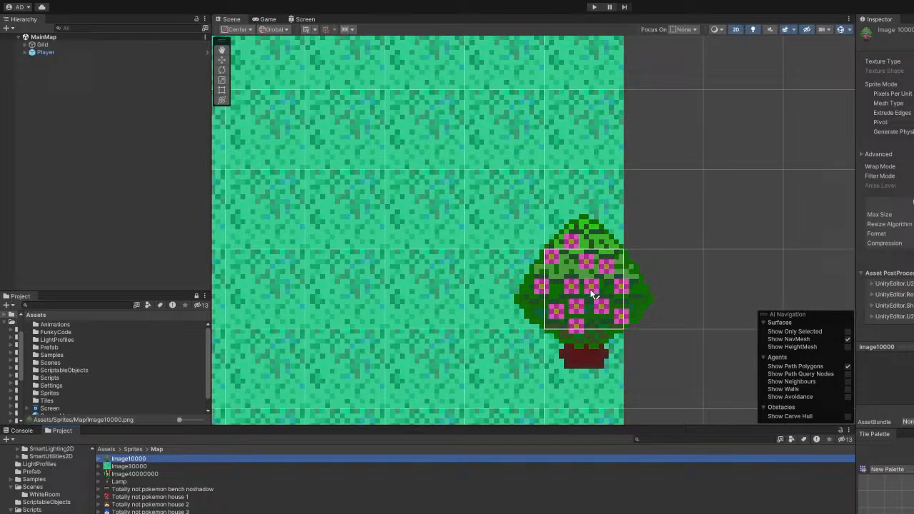
left_click_drag(592, 293, 590, 450)
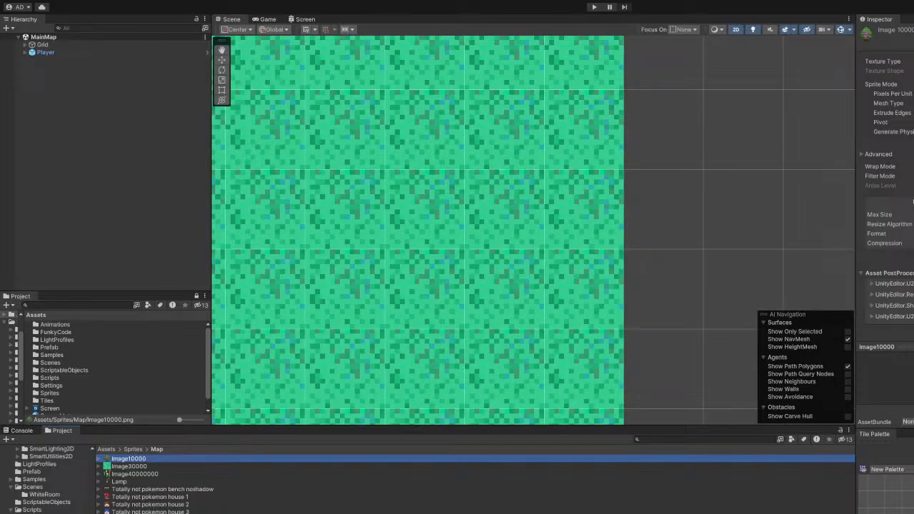
Switch to Aseprite and cut the lowest 32 × 8 px strip with the pot out of the bush sprite.
key("alt+Tab")
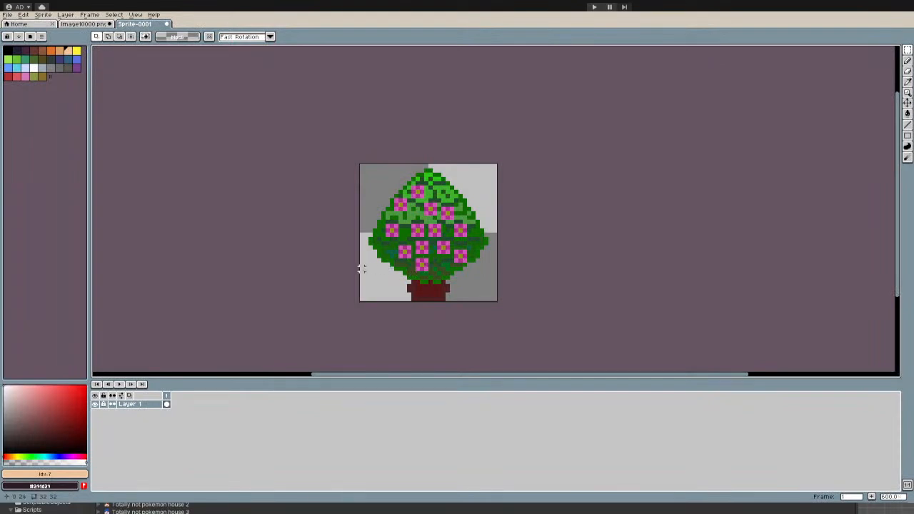
scroll(362, 268, "up", 6)
scroll(361, 258, "down", 2)
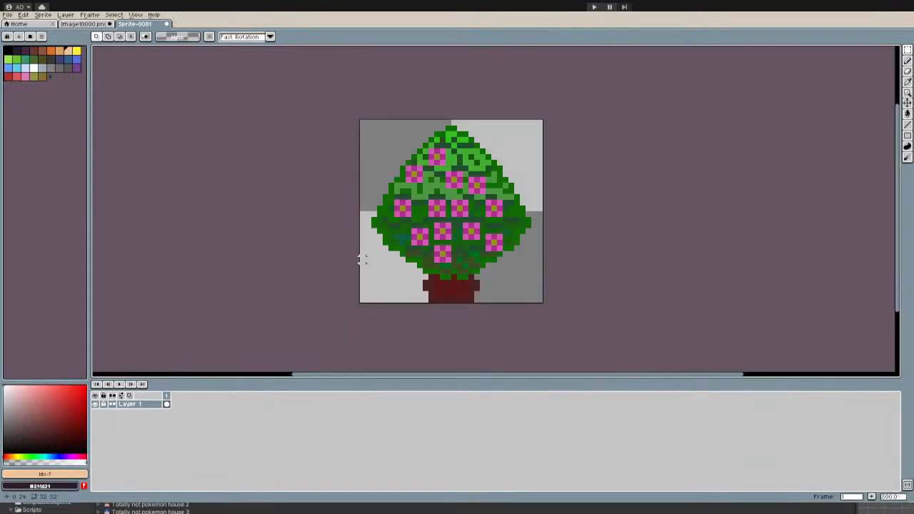
left_click_drag(360, 257, 545, 303)
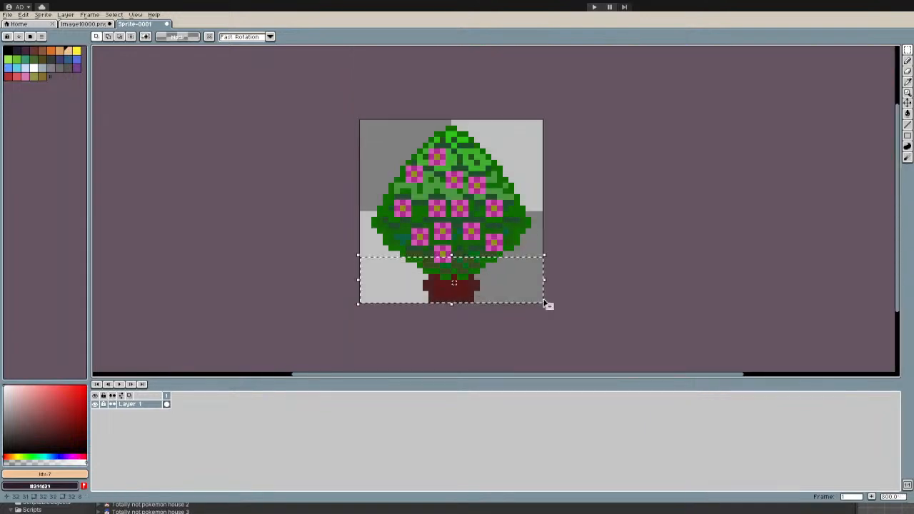
key("Delete")
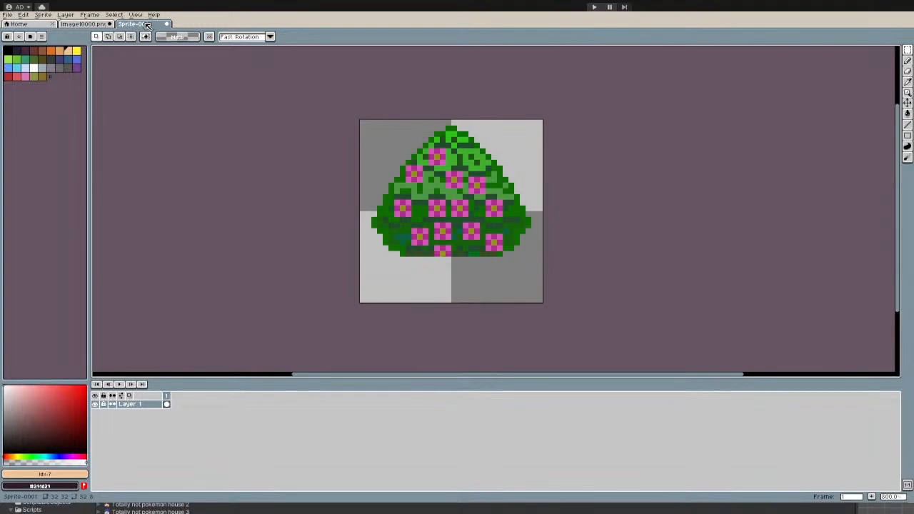
Create a second new sprite of 32 × 32 px in RGB with a transparent background.
left_click(7, 14)
left_click(14, 26)
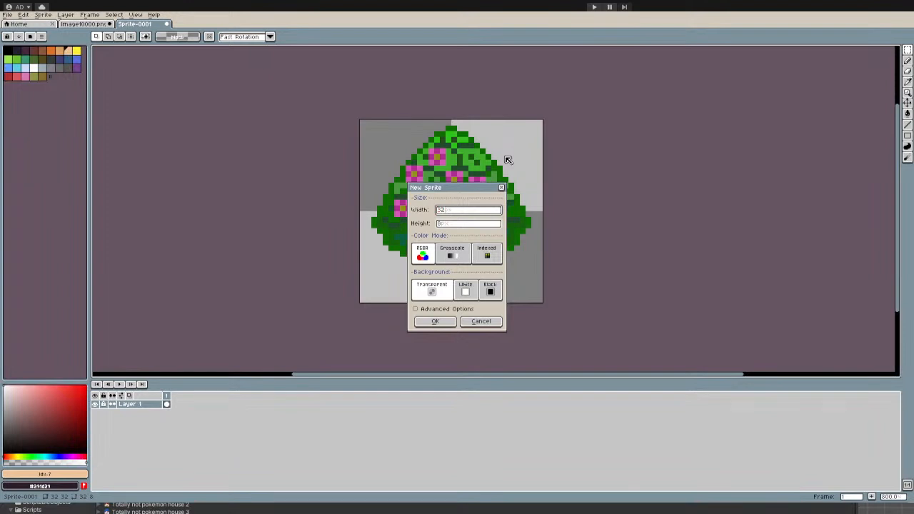
left_click(441, 224)
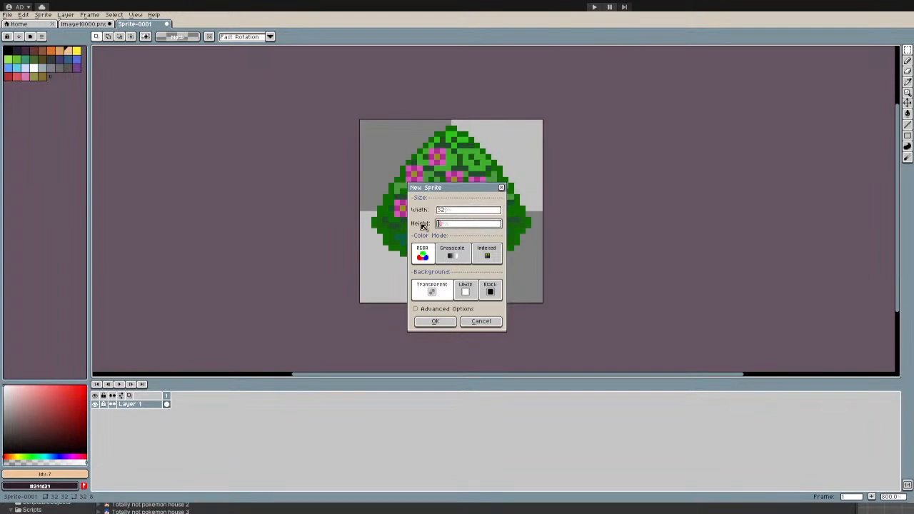
left_click(435, 322)
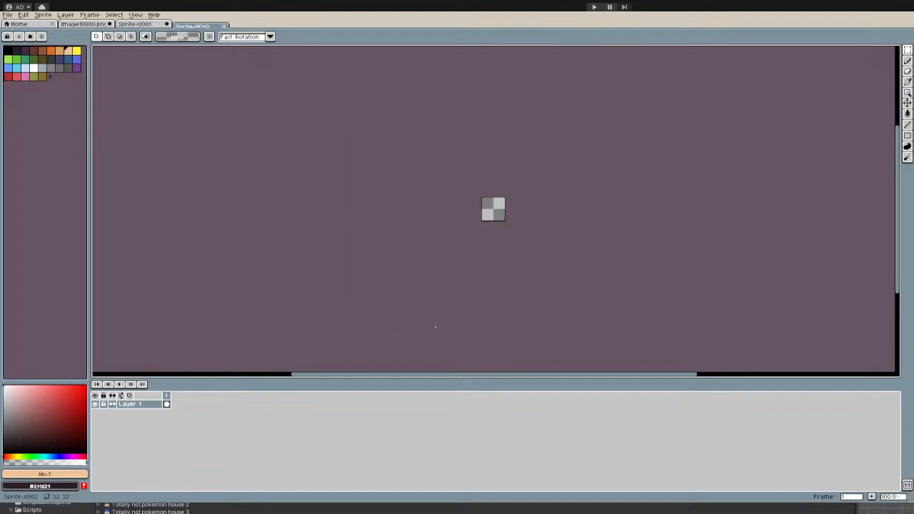
Paste the 32 × 8 px pot strip into the new sprite and align it with the canvas's upper edge.
scroll(506, 215, "up", 6)
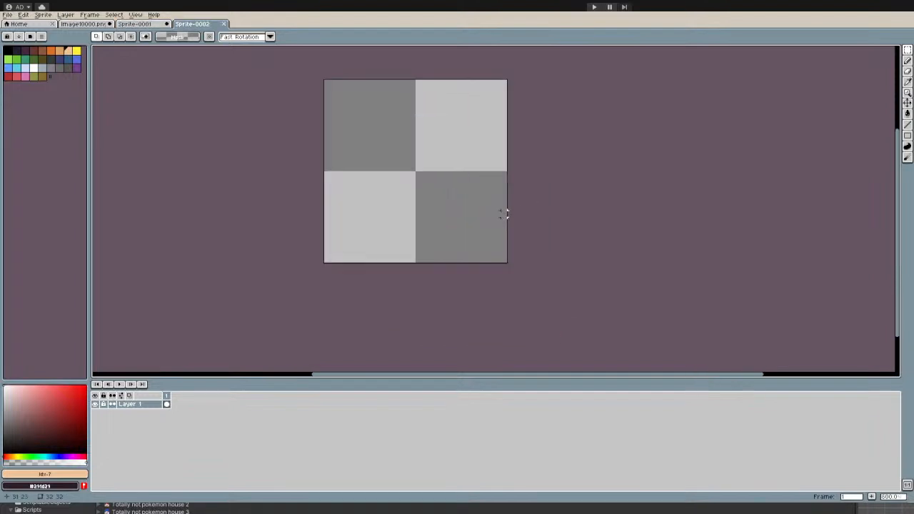
key("ctrl+v")
left_click_drag(465, 243, 466, 102)
middle_click_drag(465, 102, 423, 245)
scroll(405, 188, "up", 6)
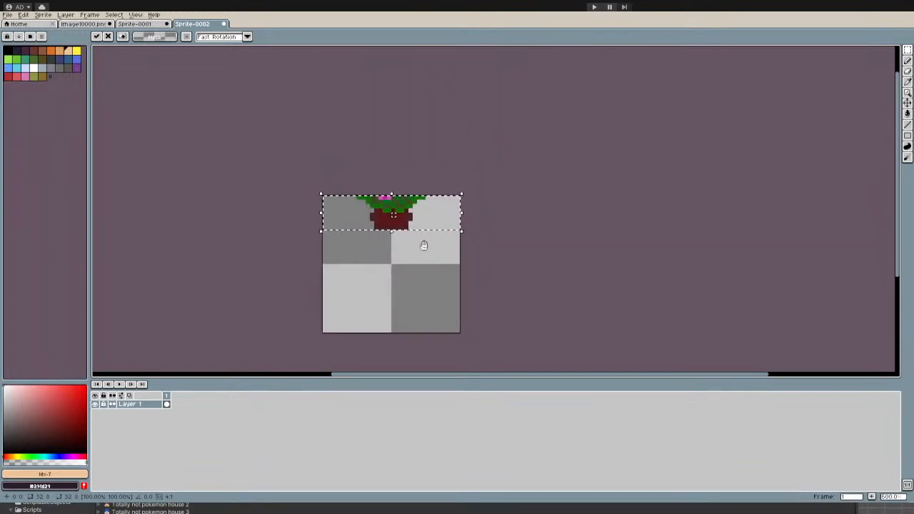
scroll(453, 245, "down", 2)
scroll(453, 245, "up", 6)
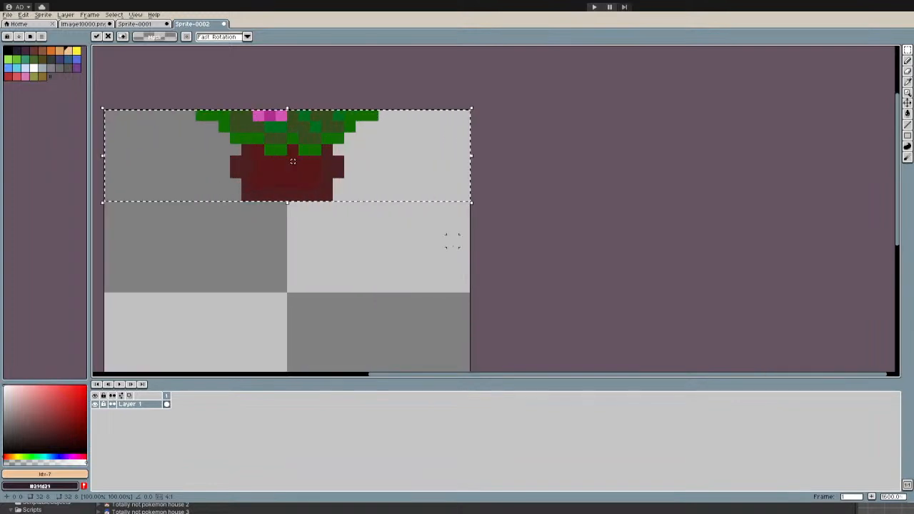
scroll(453, 245, "down", 5)
scroll(453, 245, "up", 2)
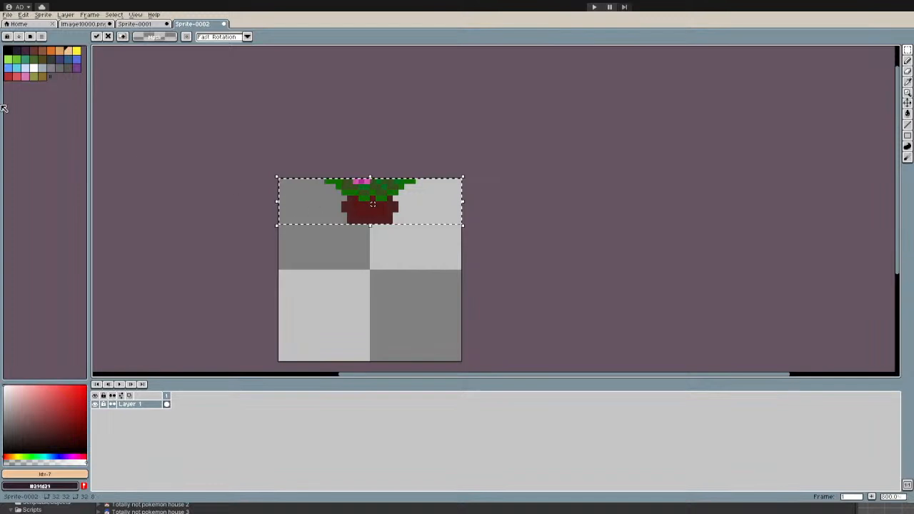
Export the upper bush sprite to the Map folder as TreeTop.png at 100% size.
left_click(130, 24)
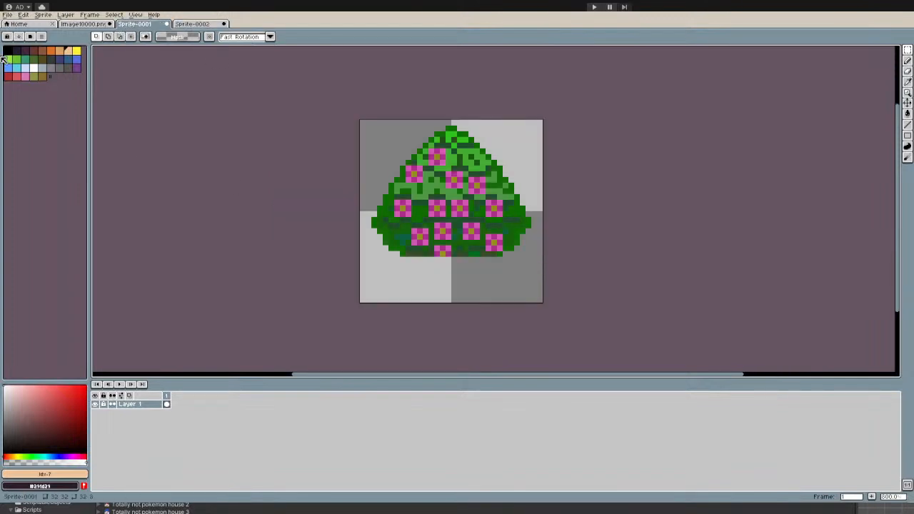
left_click(24, 15)
mouse_move(9, 16)
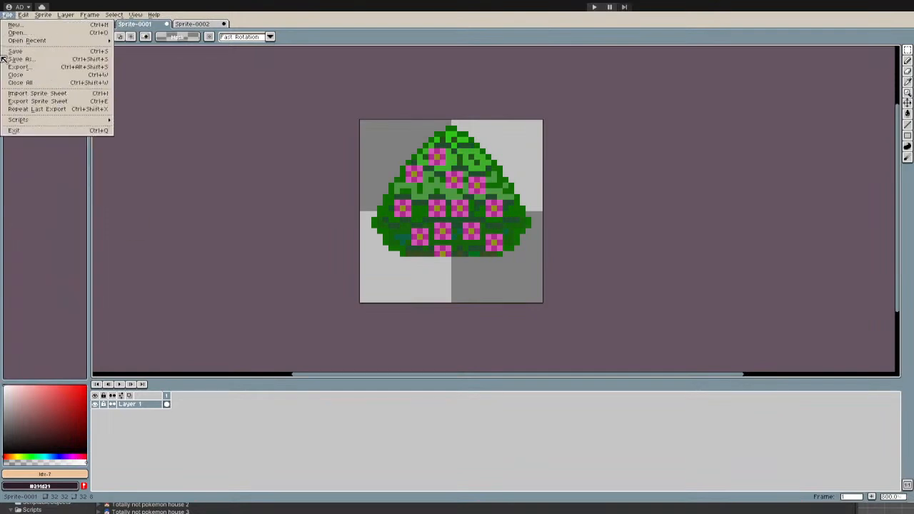
left_click(21, 67)
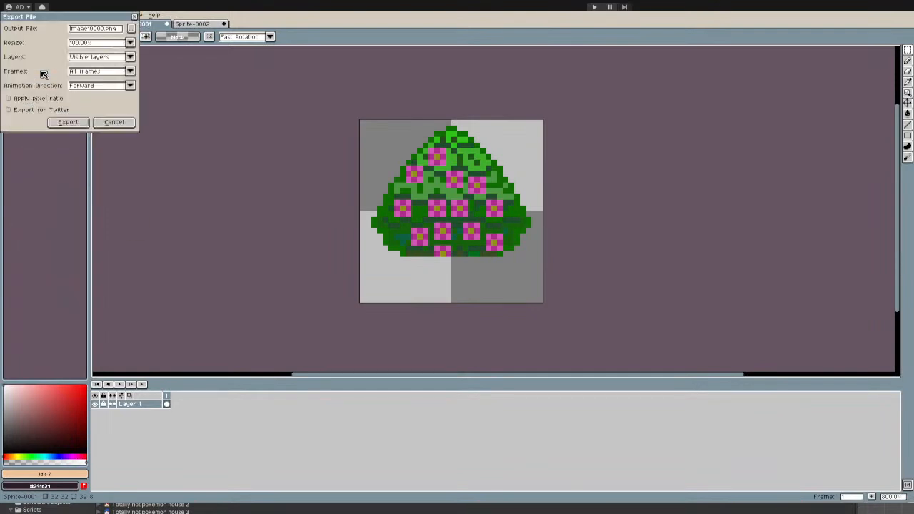
left_click(132, 30)
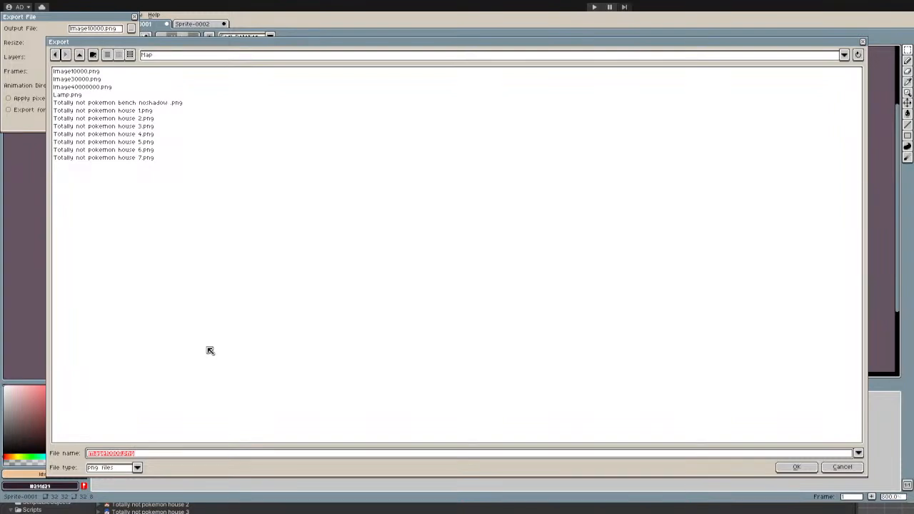
left_click(121, 454)
left_click_drag(123, 454, 86, 454)
type("eeTop")
left_click(793, 467)
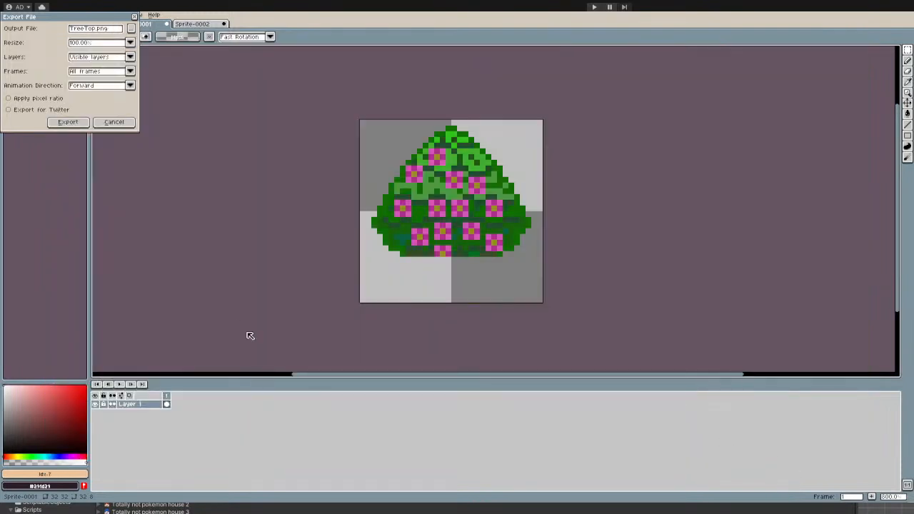
left_click(69, 122)
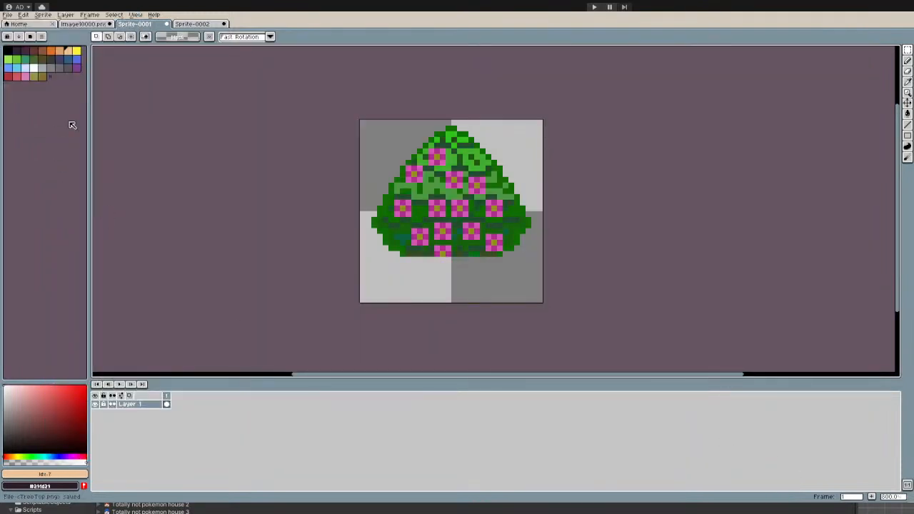
Commit the pasted pot strip and export the lower bush sprite to the Map folder as TreeBottom.png.
left_click(197, 24)
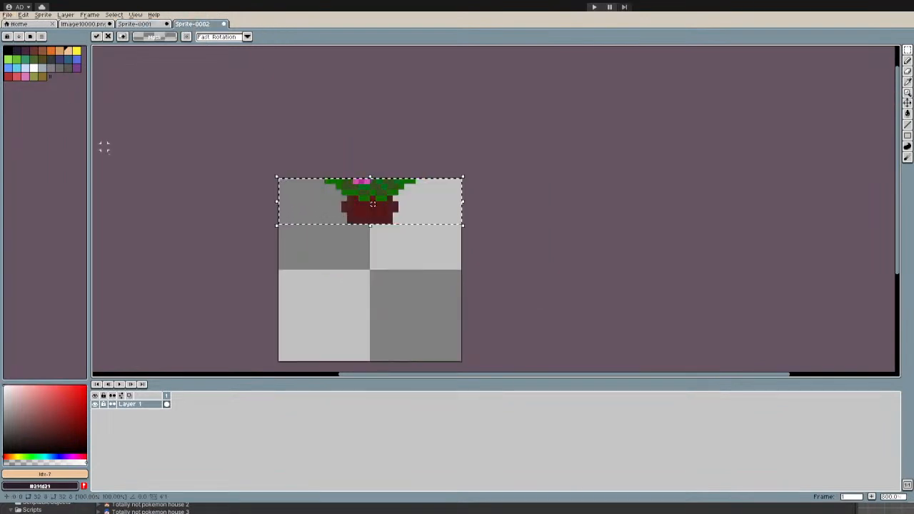
left_click(193, 298)
left_click(13, 14)
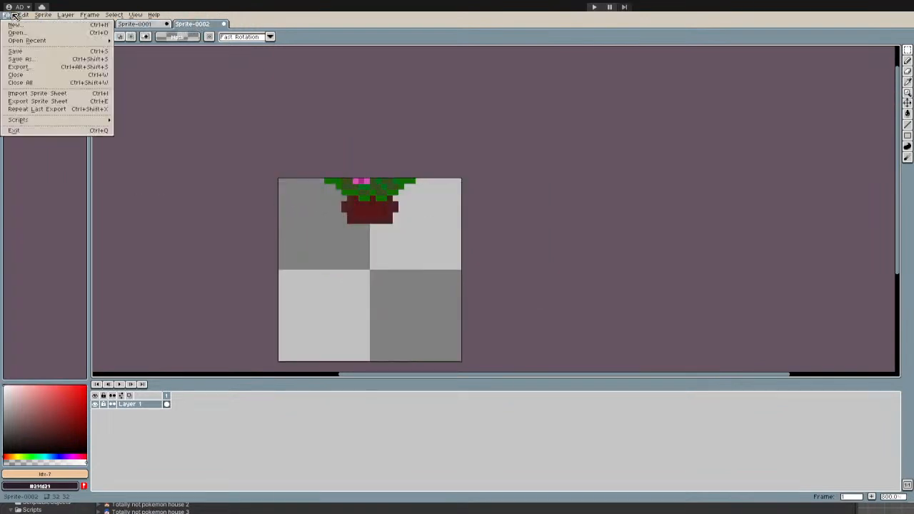
left_click(39, 68)
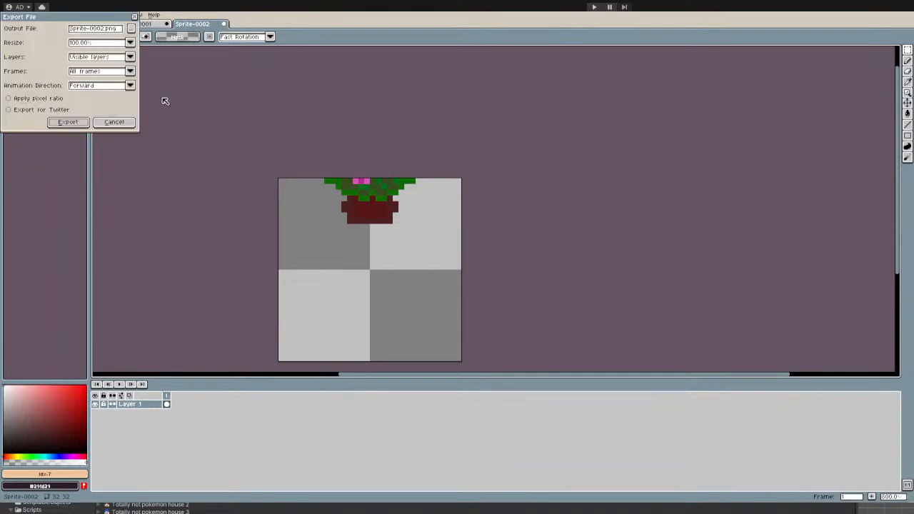
left_click(131, 28)
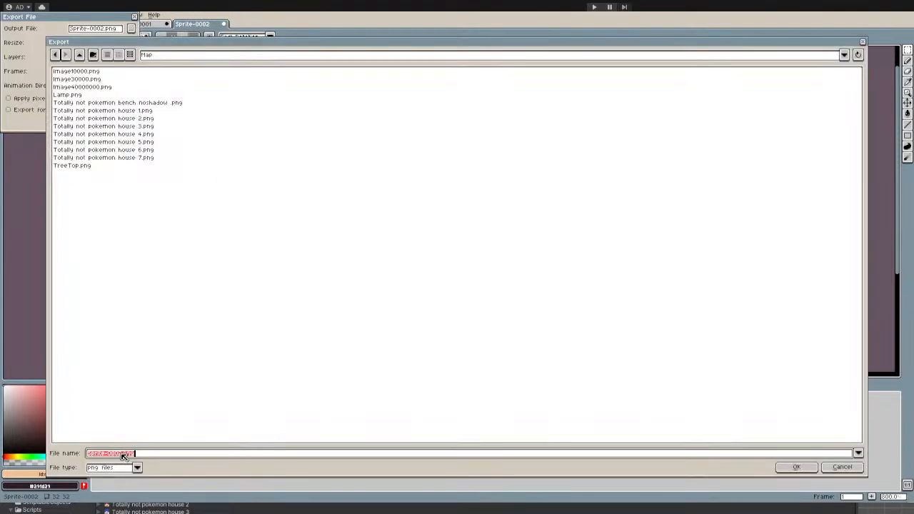
left_click_drag(121, 454, 77, 452)
type("TreeBottom")
key("Return")
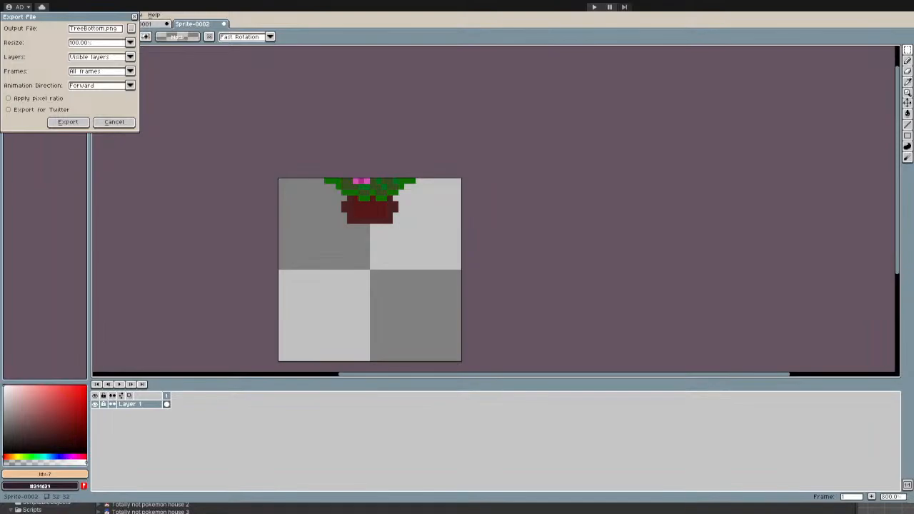
Switch to Unity and delete the Image10000 sprite from the Map folder.
key("alt+Tab")
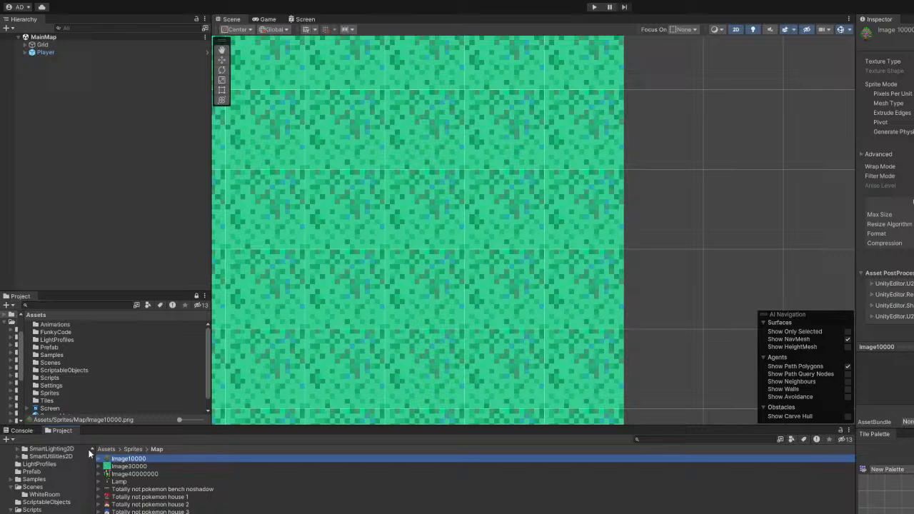
left_click(149, 468)
left_click(134, 460)
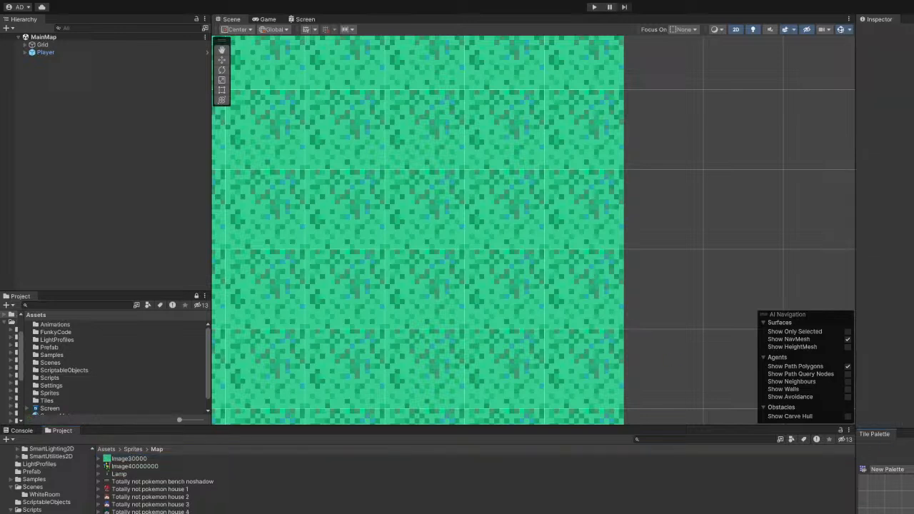
Select the TreeBottom and TreeTop sprites together, then adjust and apply their Pixels Per Unit and Compression import settings.
left_click(130, 513)
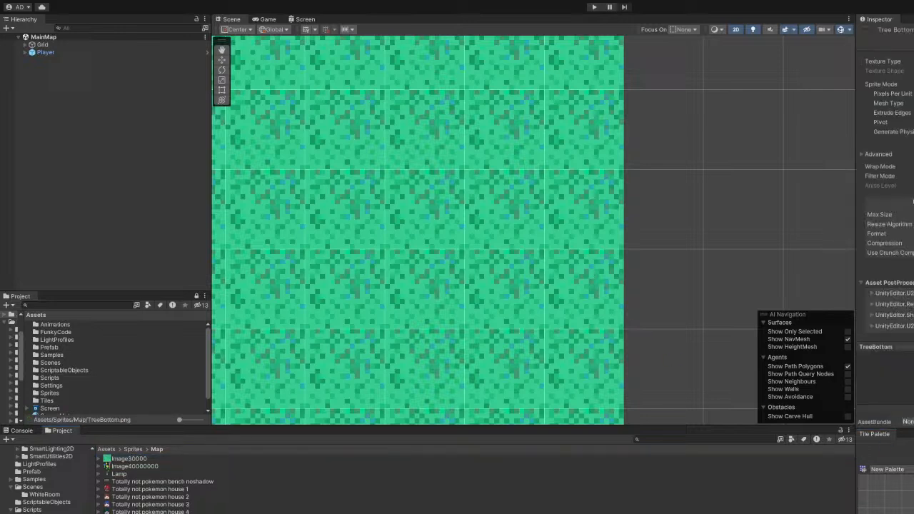
left_click(130, 513, "shift")
left_click(913, 94)
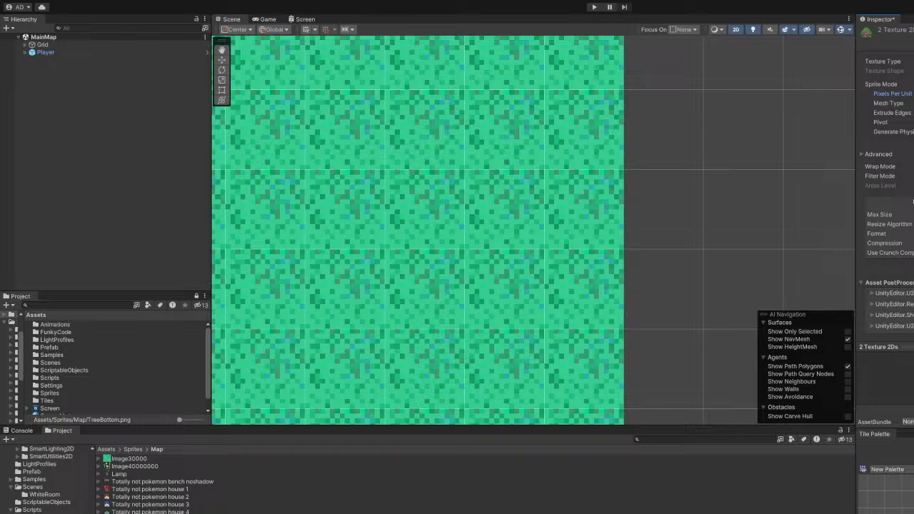
left_click(913, 248)
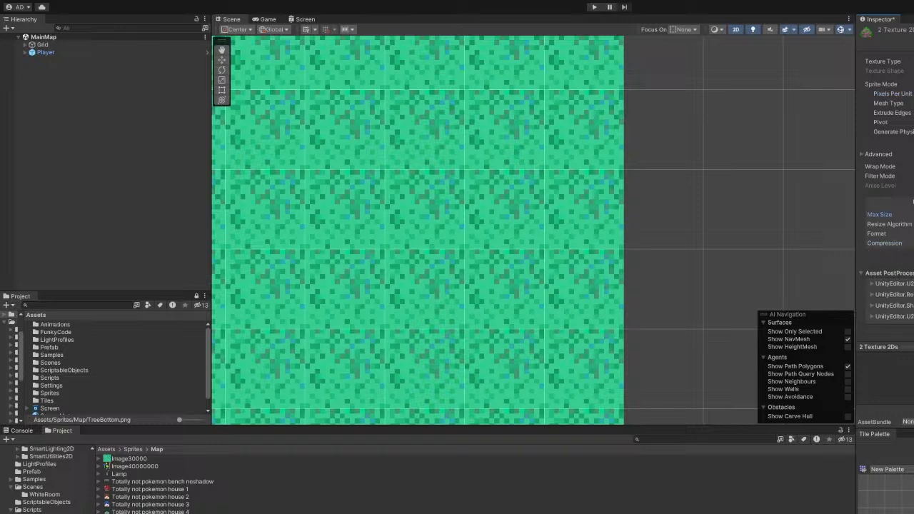
left_click(913, 166)
left_click(913, 257)
Enlarge the Tile Palette area upwards so that more palette cells fit.
scroll(886, 495, "down", 4)
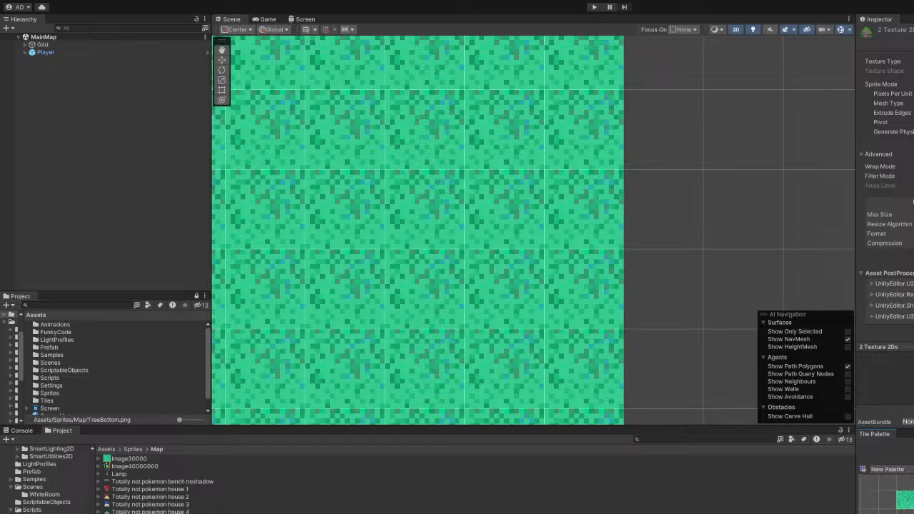
mouse_move(906, 495)
middle_mouse_down()
mouse_move(903, 484)
mouse_move(900, 492)
middle_mouse_up()
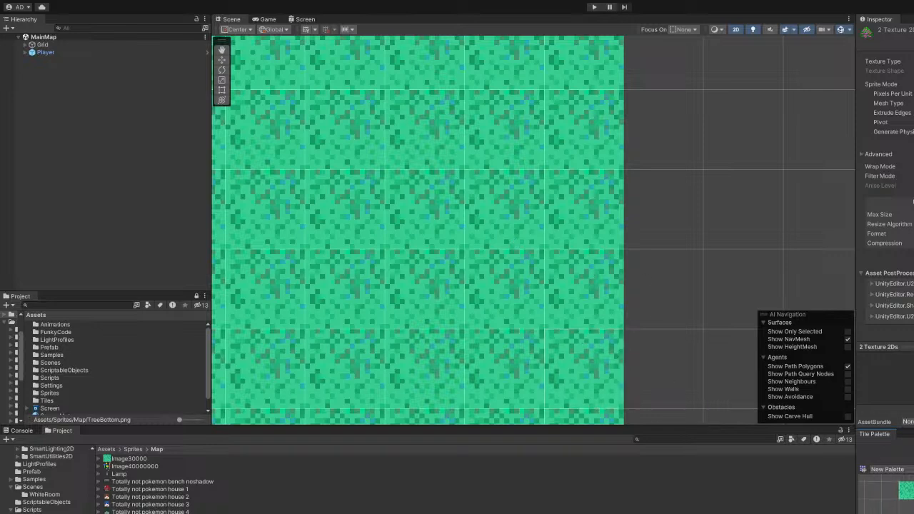
mouse_move(900, 492)
middle_mouse_down()
mouse_move(871, 504)
mouse_move(863, 497)
mouse_move(875, 476)
mouse_move(886, 489)
middle_mouse_up()
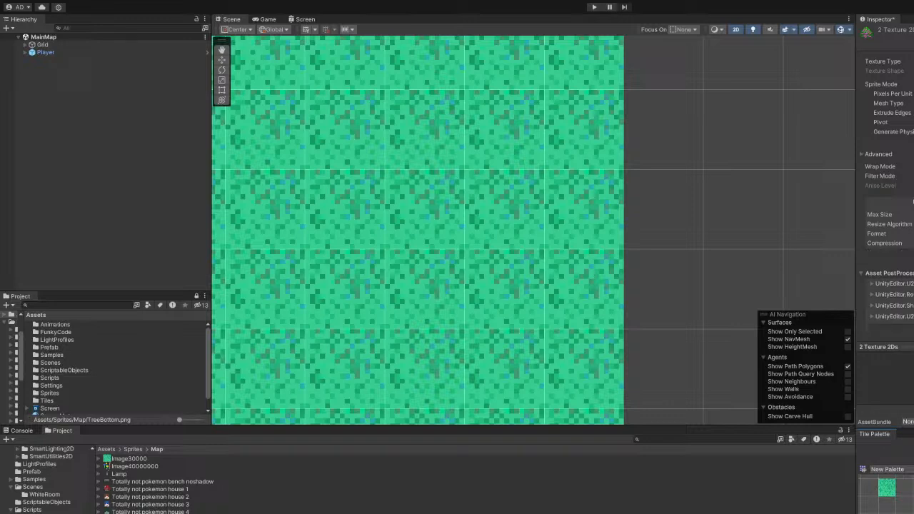
left_click(835, 510)
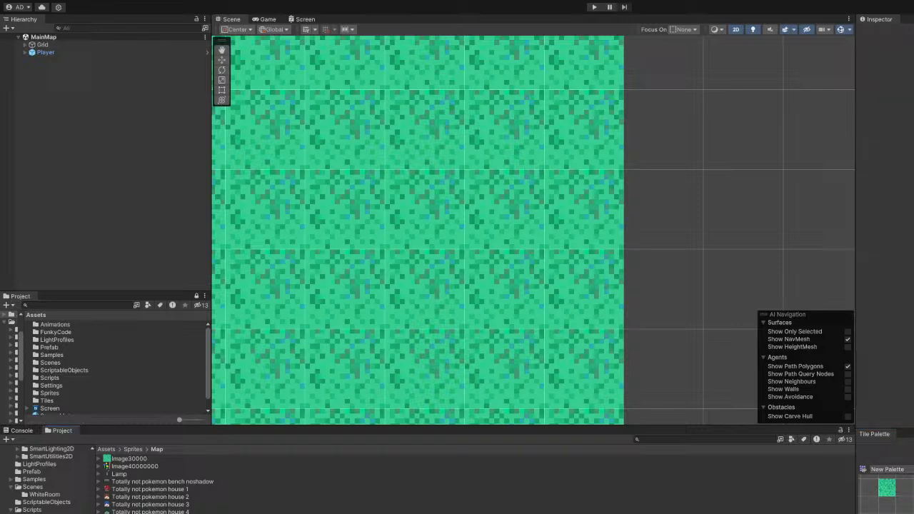
left_click(876, 434)
left_click(822, 485)
left_click_drag(886, 430, 886, 344)
left_click_drag(886, 440, 886, 513)
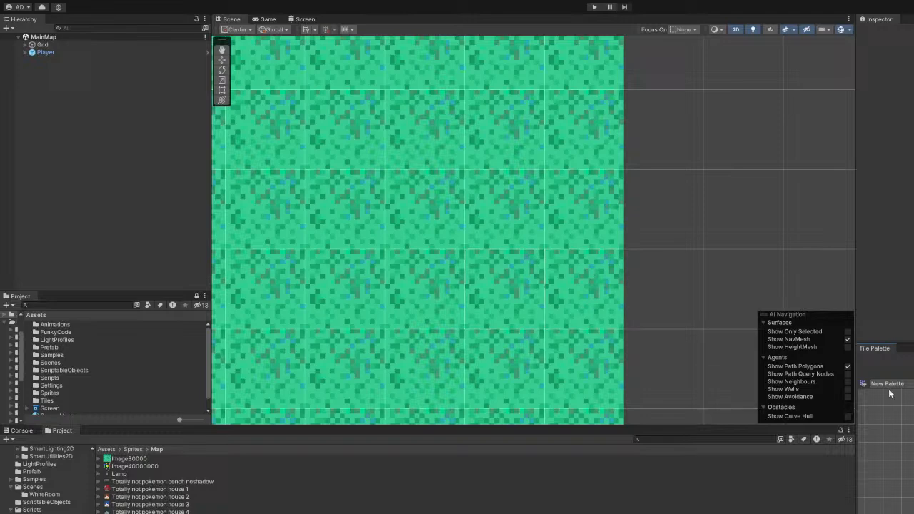
Make the Tilemap under Grid active and paint the TreeTop tile on a grass cell at the map's right edge.
scroll(528, 357, "down", 3)
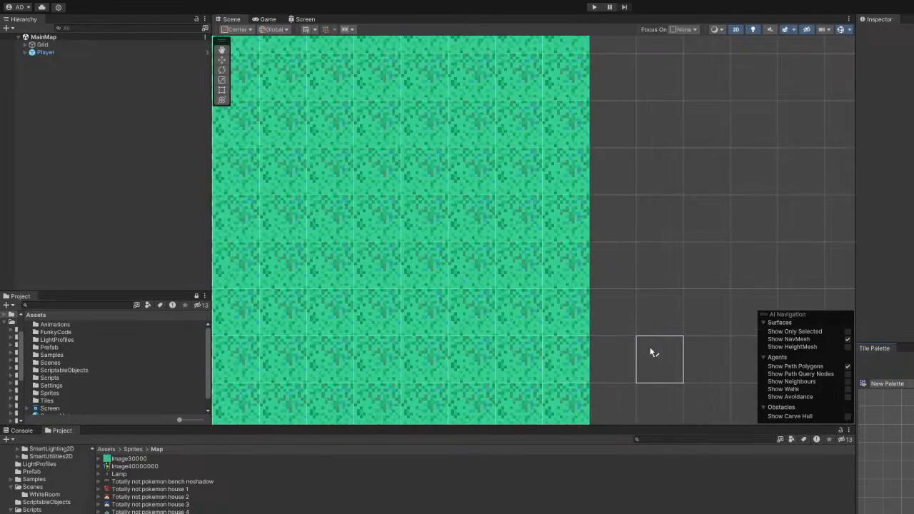
scroll(593, 325, "down", 2)
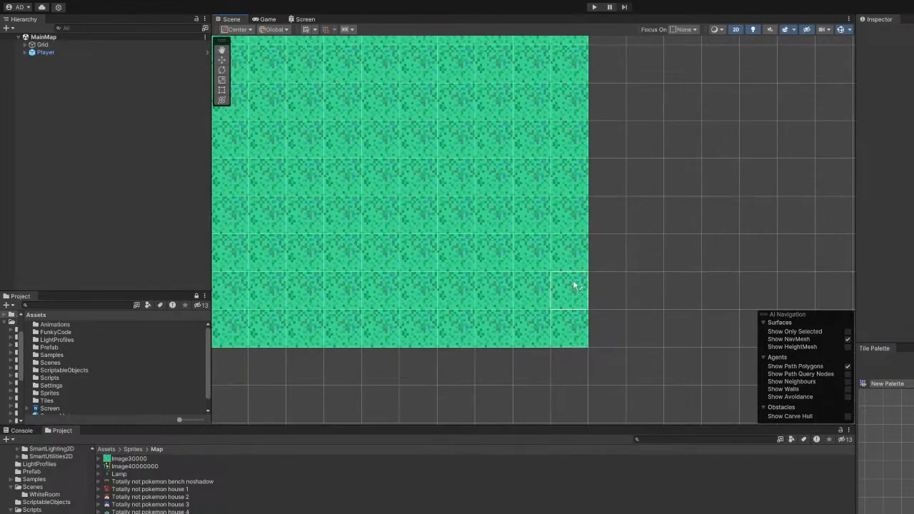
left_click(910, 366)
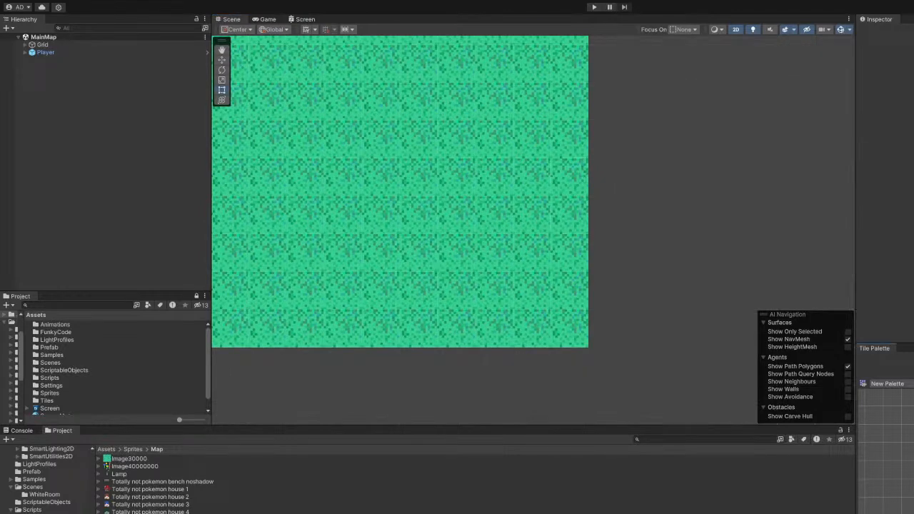
left_click(24, 45)
left_click(40, 52)
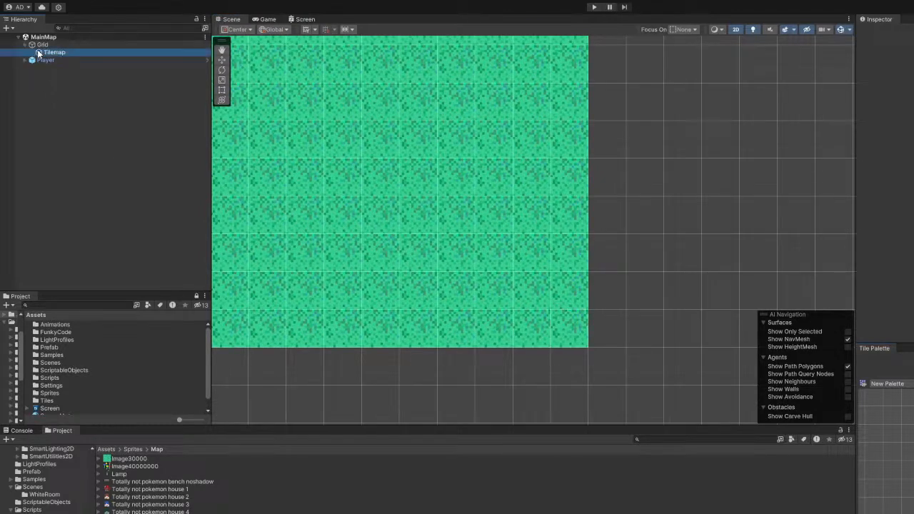
left_click(573, 324)
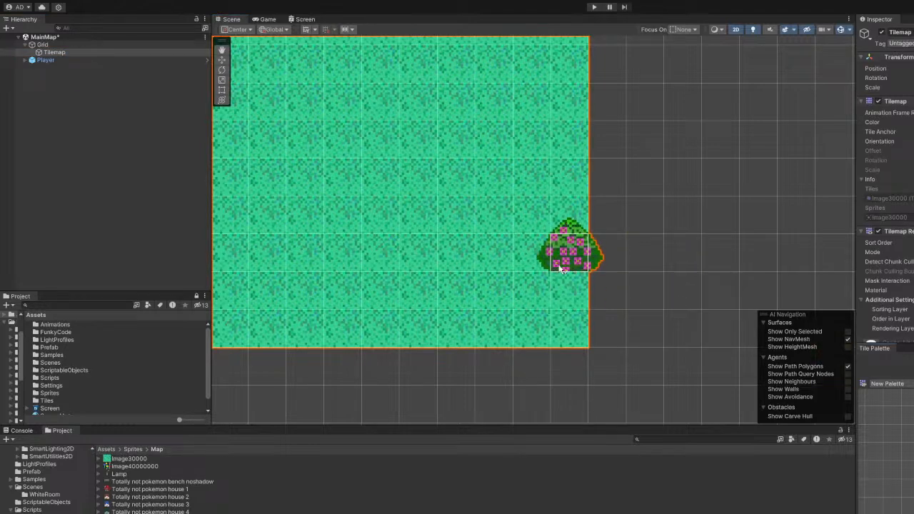
middle_click_drag(597, 272, 572, 237)
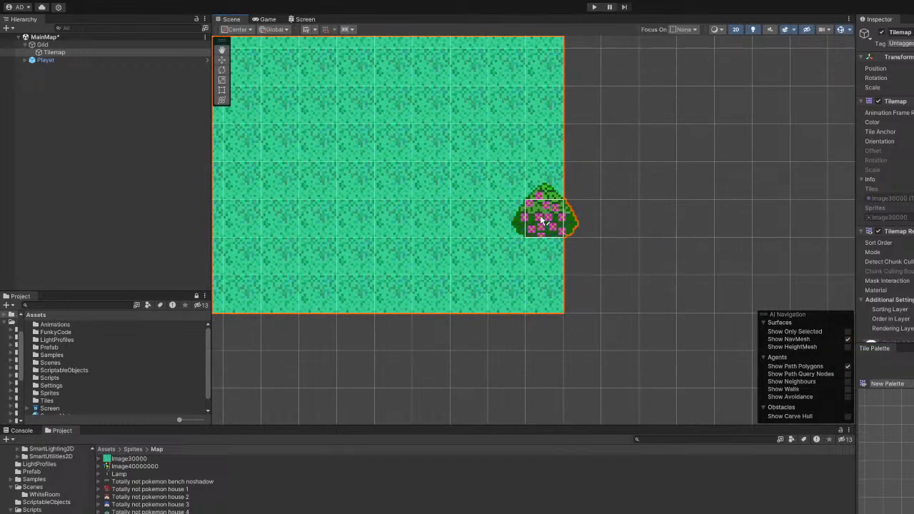
left_click(543, 222)
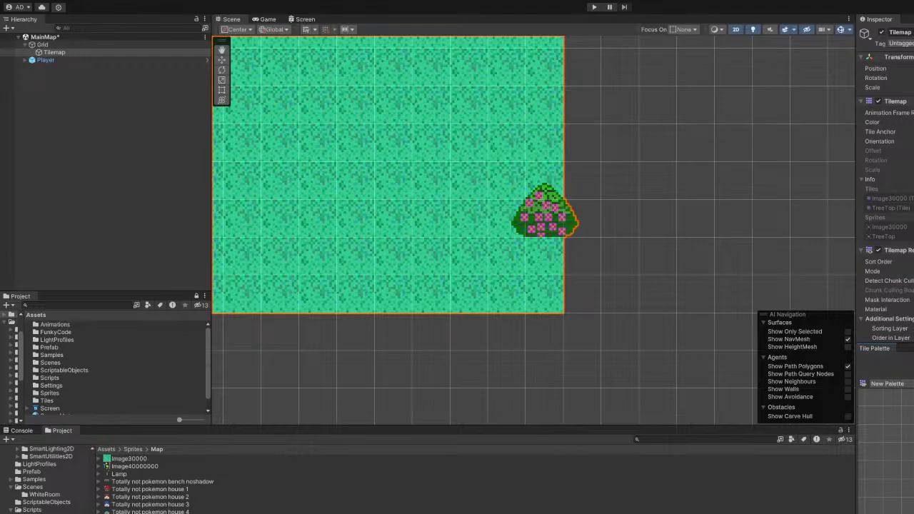
Replace the TreeTop tile at the map's right edge with the grass tile.
scroll(492, 275, "down", 4)
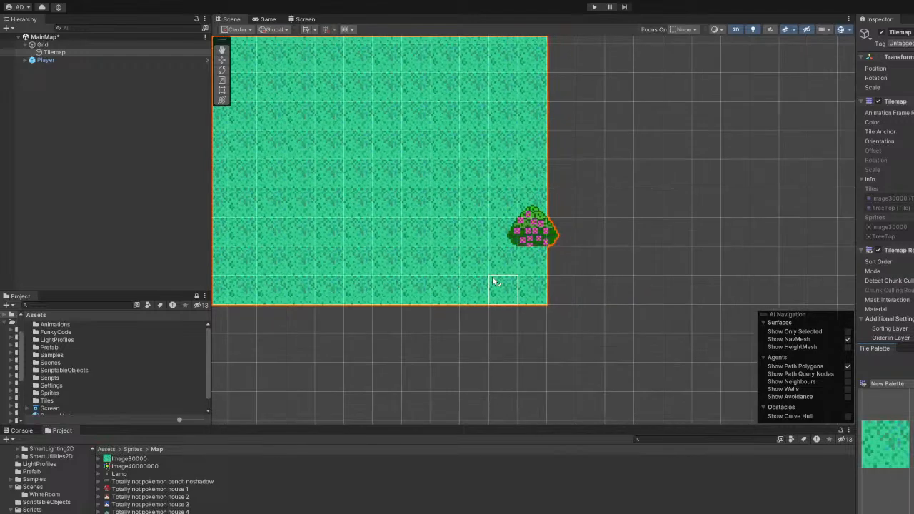
scroll(535, 257, "up", 4)
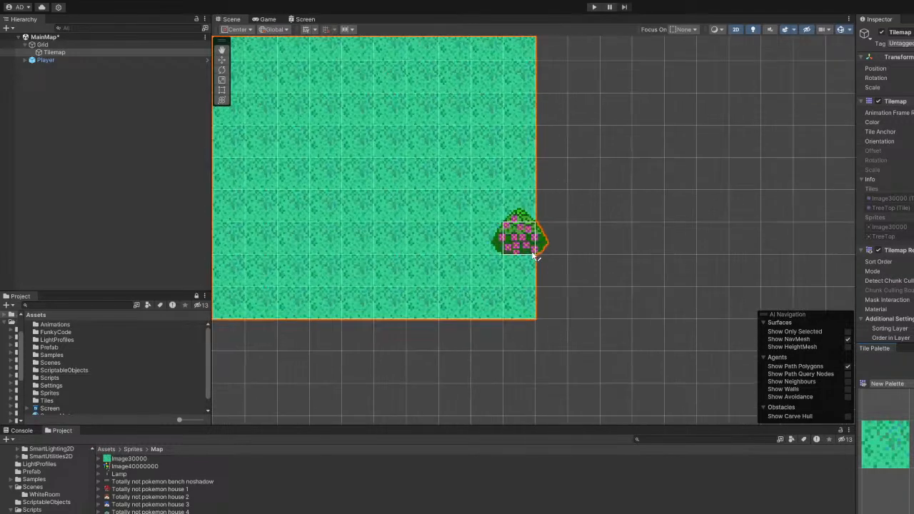
left_click(518, 230)
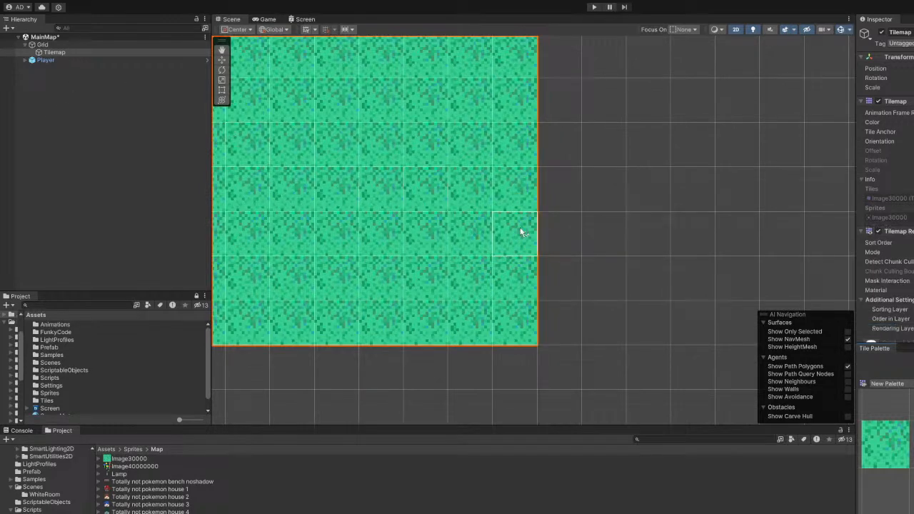
Duplicate the Tilemap object under Grid to get a second tilemap layer.
left_click(64, 52)
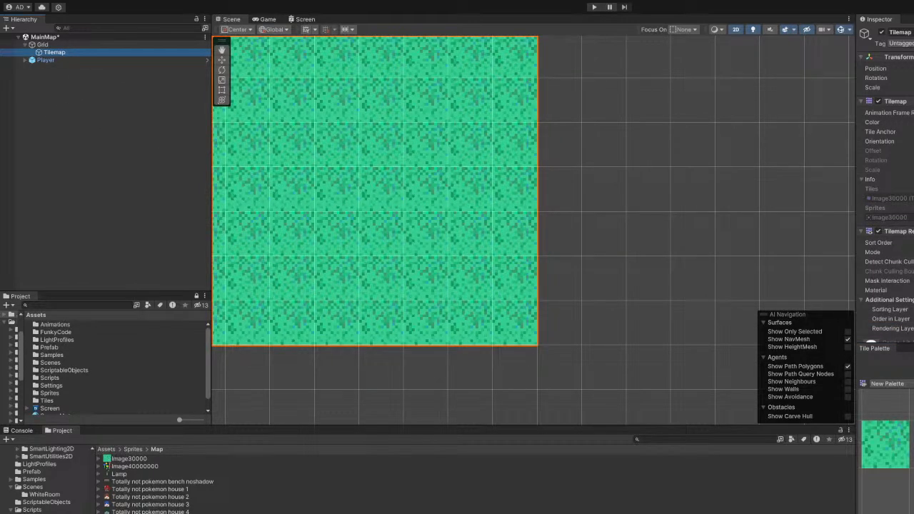
scroll(899, 254, "down", 2)
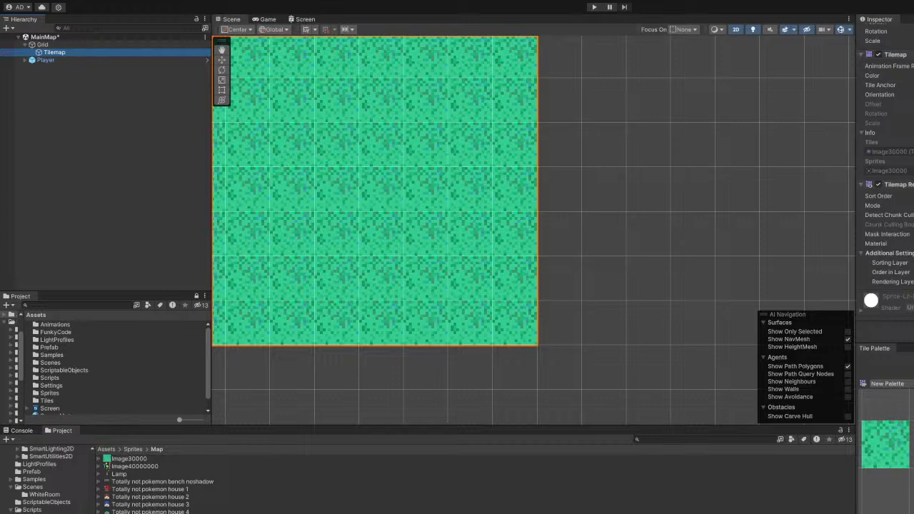
left_click(73, 59)
left_click(74, 46)
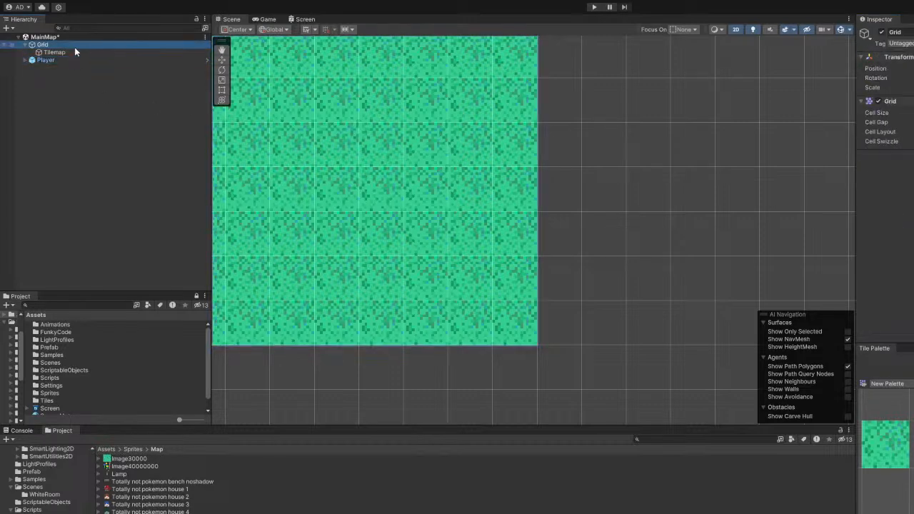
left_click(75, 52)
key("ctrl+d")
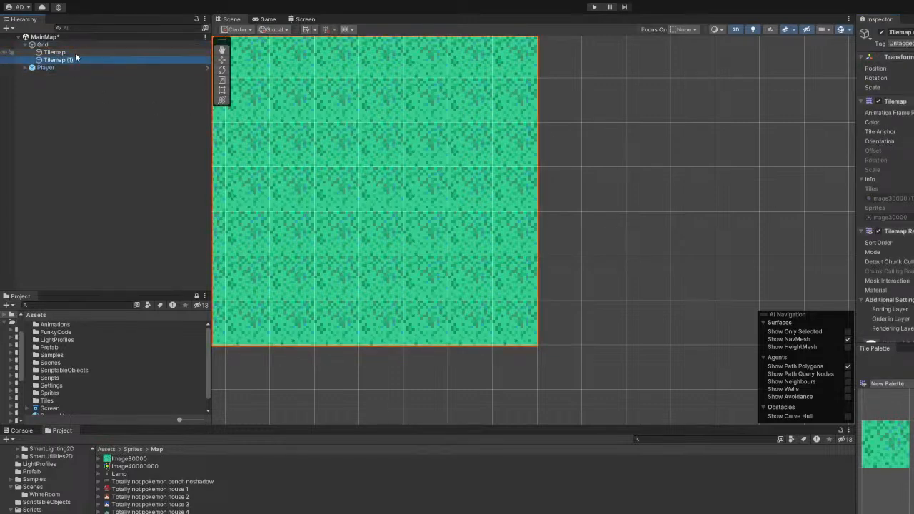
Rename the original tilemap under Grid as Ground and its duplicate as Foreground.
left_click(54, 54)
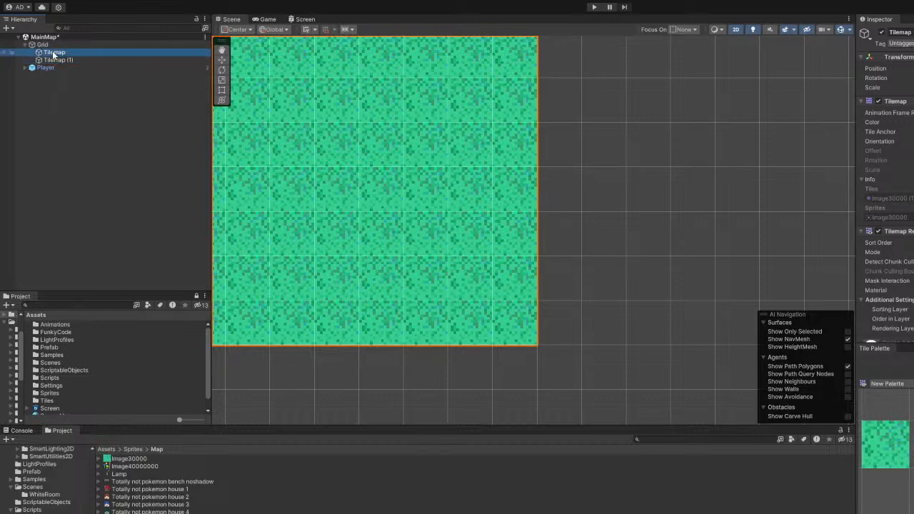
left_click(54, 55)
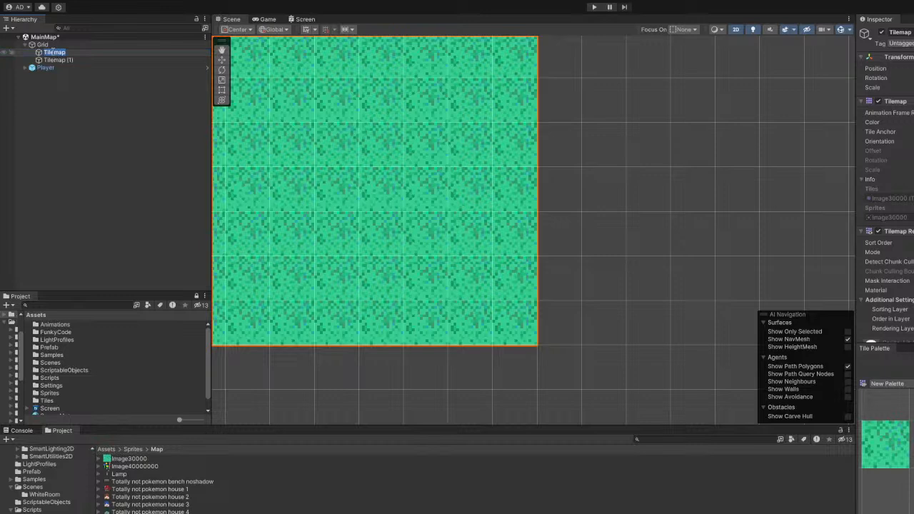
type("Ground")
left_click(61, 61)
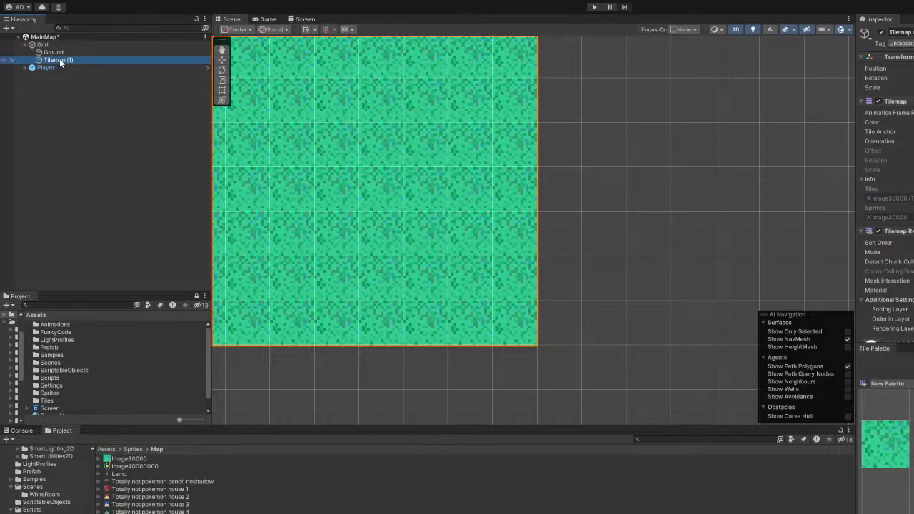
left_click(61, 62)
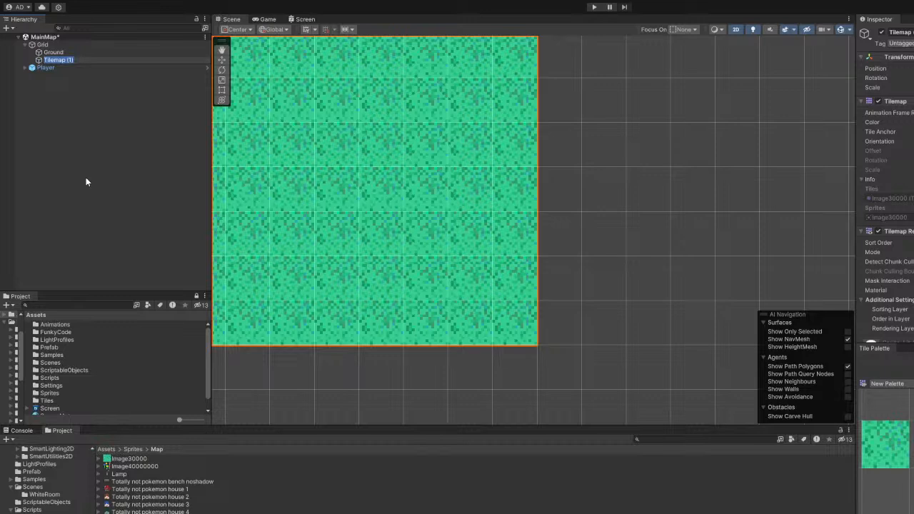
type("Foreground")
key("Return")
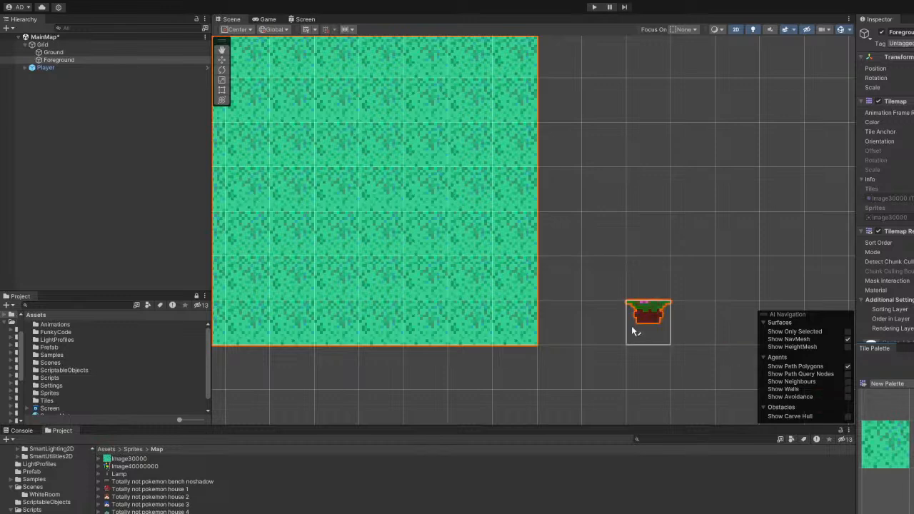
Try to paint the TreeBottom tile on the Foreground tilemap near the map's lower-right corner.
left_click(515, 277)
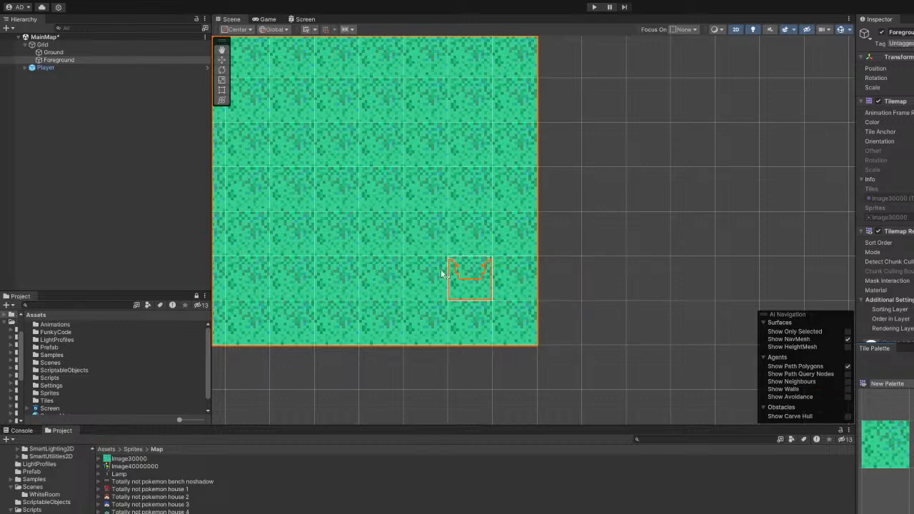
left_click(56, 54)
left_click(56, 62)
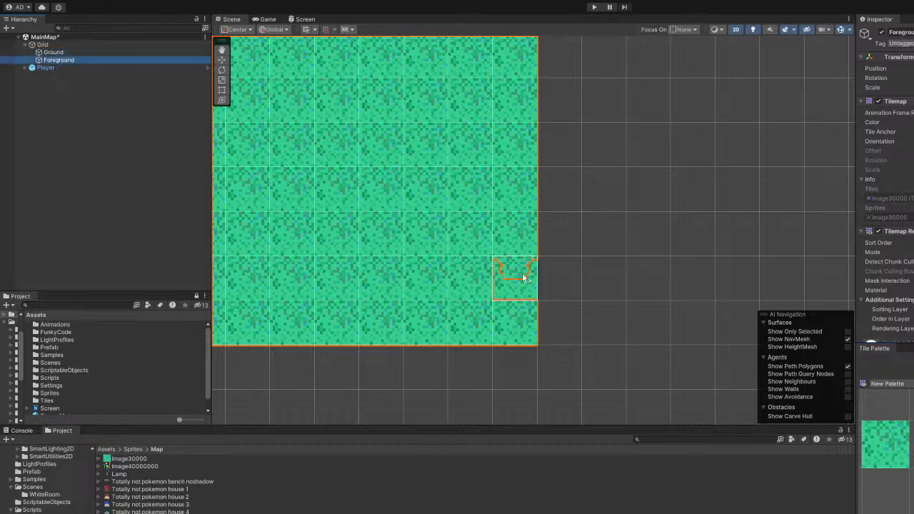
Examine the import settings of the TreeBottom sprite in the Map sprites folder.
left_click_drag(136, 513, 913, 429)
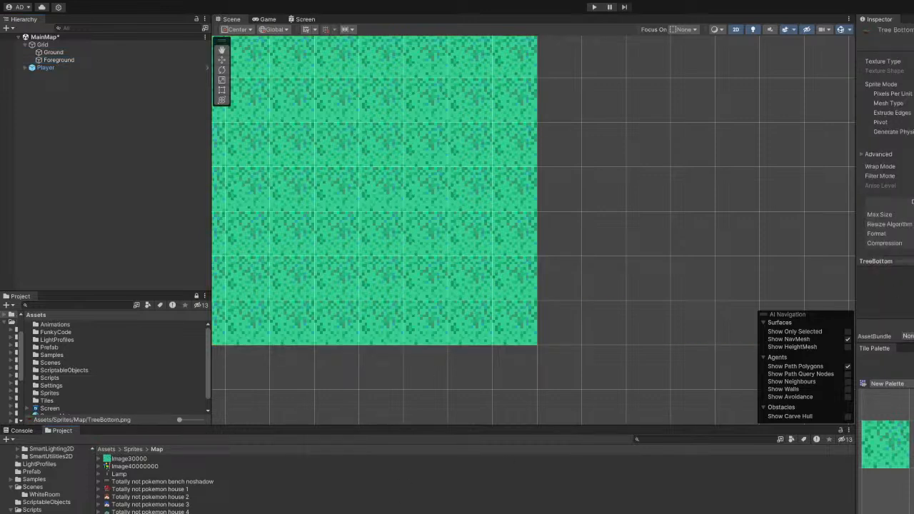
left_click(913, 244)
scroll(886, 143, "down", 3)
scroll(885, 143, "up", 3)
Put the Foreground tilemap on a sorting layer above Ground and paint a TreeBottom tile on the map's lower-right corner cell.
left_click(73, 59)
left_click(73, 52)
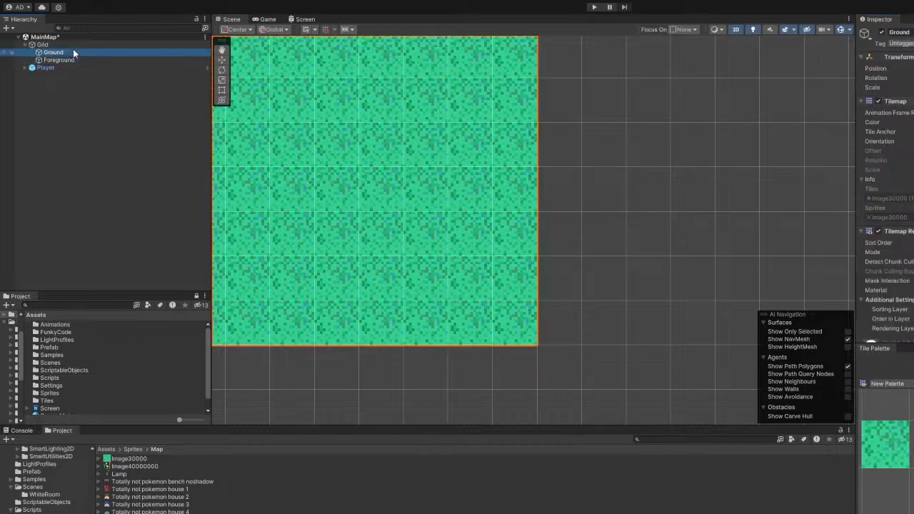
left_click(109, 60)
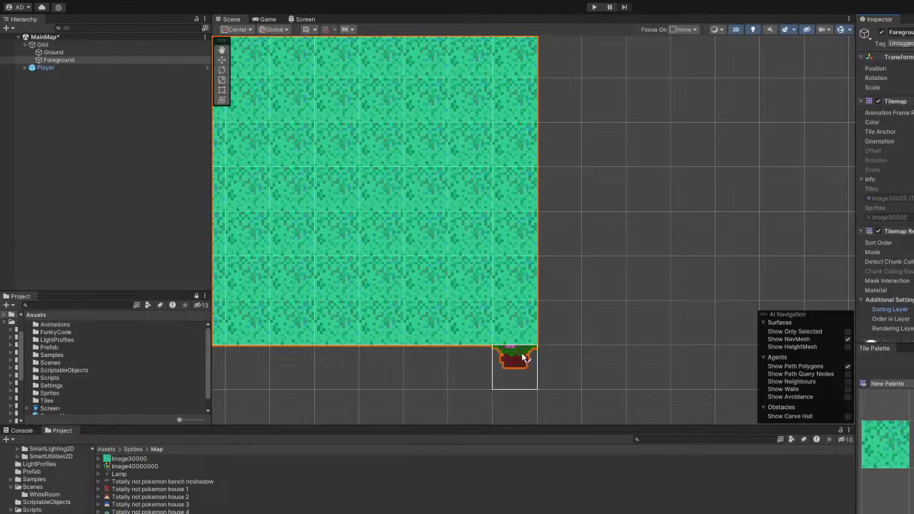
left_click(519, 319)
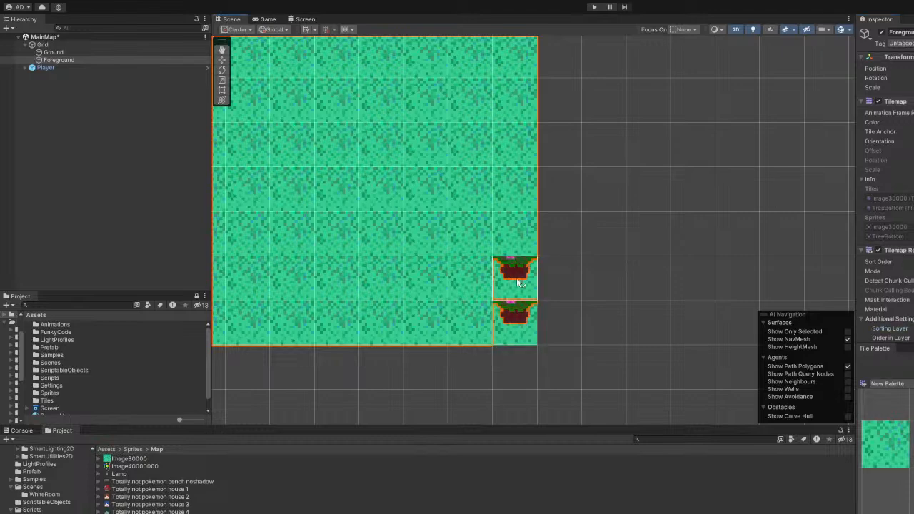
Paint a continuous row of TreeBottom tiles along the map's bottom edge on the Foreground tilemap.
scroll(478, 323, "down", 5)
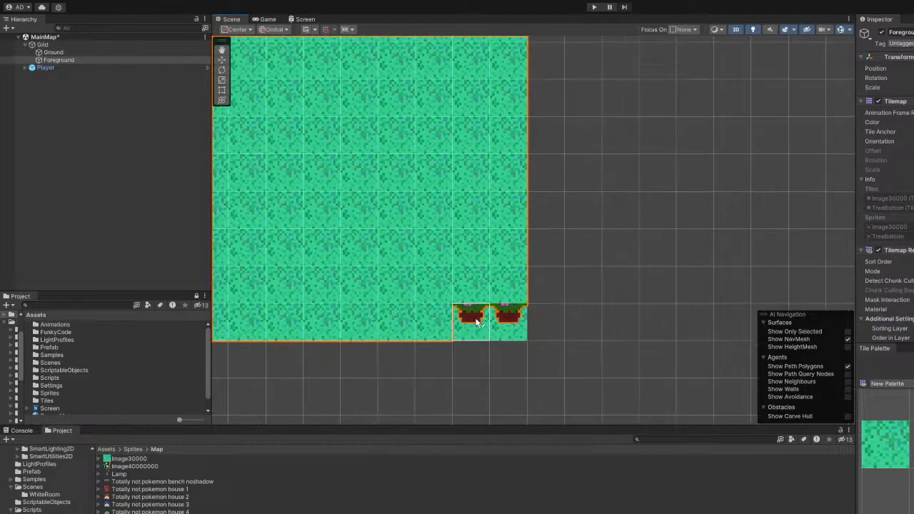
scroll(662, 327, "down", 2)
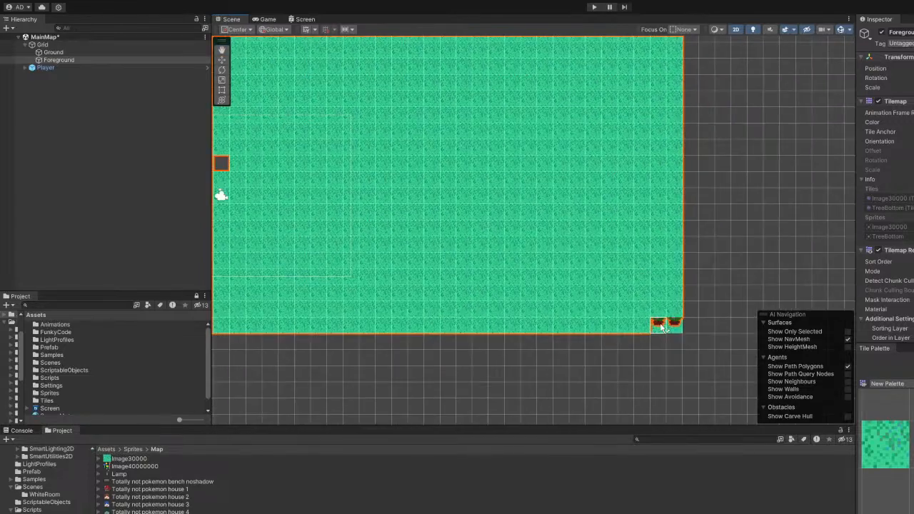
mouse_move(668, 327)
left_mouse_down()
mouse_move(458, 334)
mouse_move(286, 327)
left_mouse_up()
middle_click_drag(328, 327, 689, 337)
left_click_drag(659, 339, 430, 339)
scroll(604, 188, "up", 10)
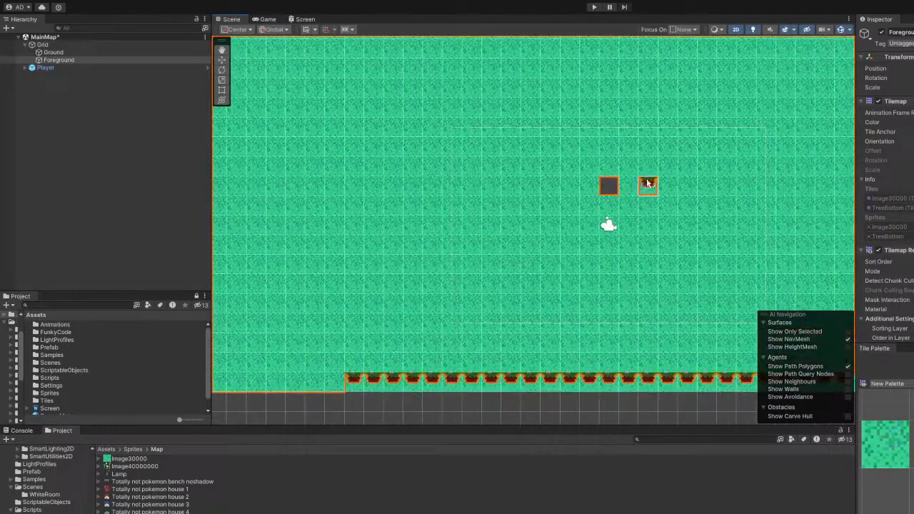
Check the Player's sorting layer setting and how its sprite is drawn relative to the grass.
left_click(46, 68)
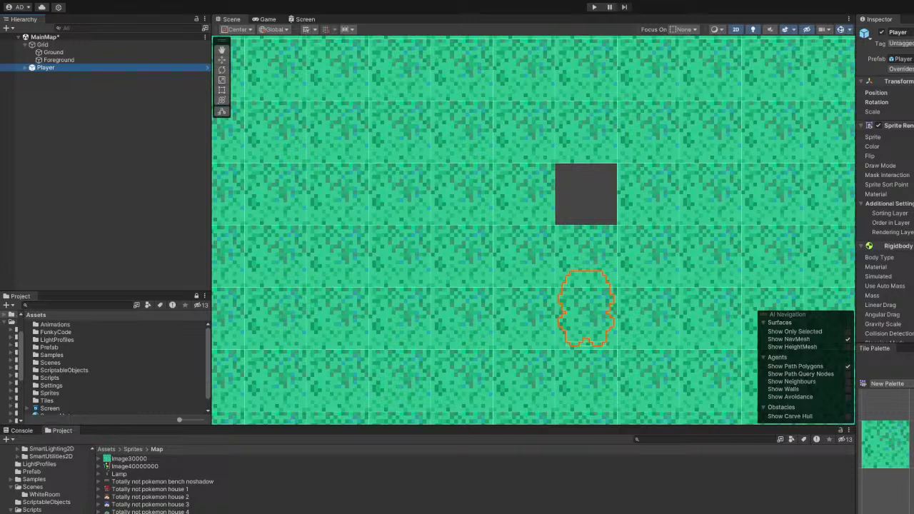
scroll(885, 186, "down", 10)
scroll(886, 185, "up", 10)
scroll(886, 214, "down", 2)
scroll(886, 214, "up", 2)
left_click(891, 214)
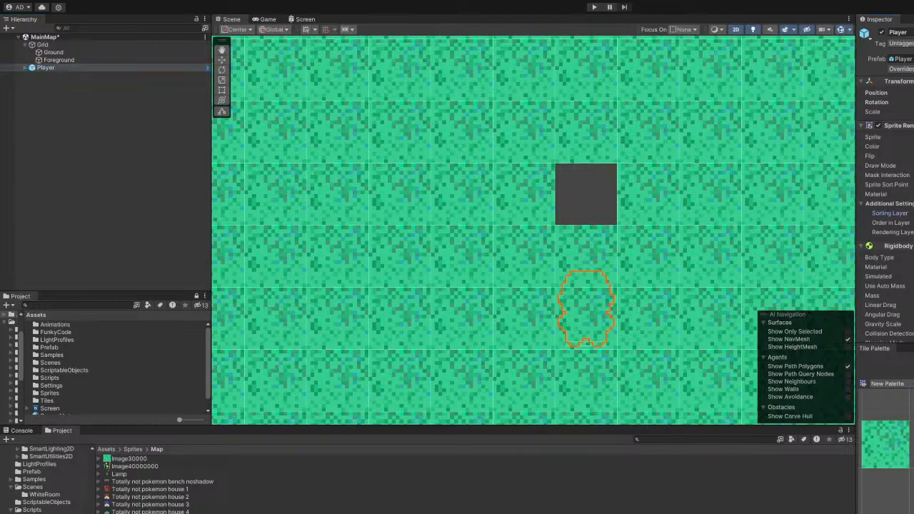
scroll(642, 249, "down", 5)
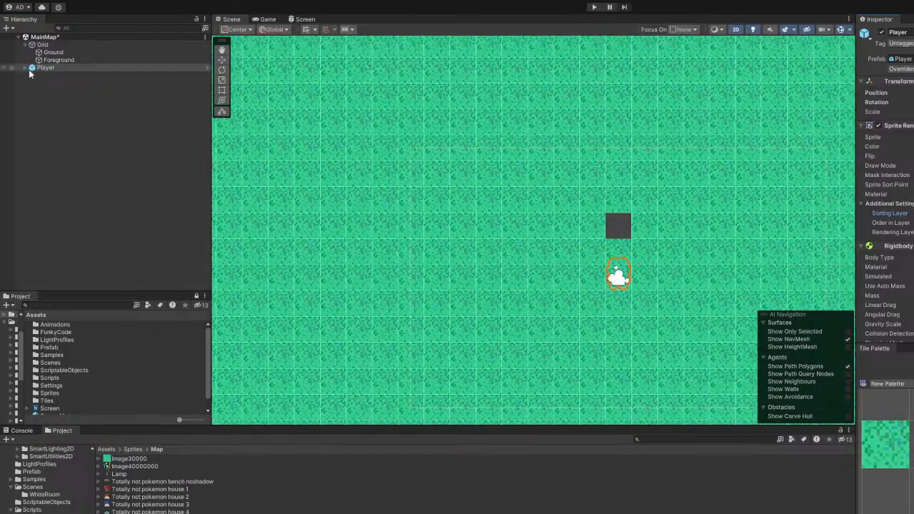
Compare the renderer settings of the Ground and Foreground tilemaps and look over the map around the Player.
left_click(43, 45)
left_click(54, 53)
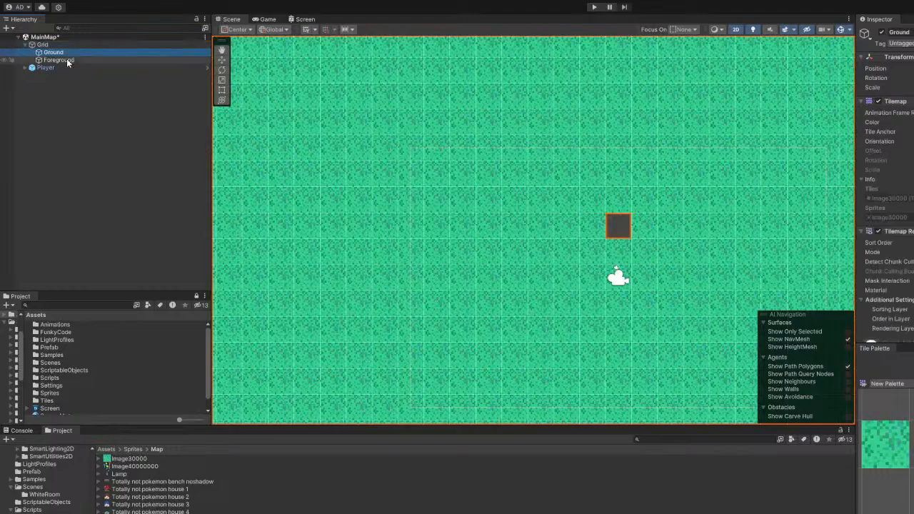
left_click(68, 62)
scroll(614, 214, "down", 4)
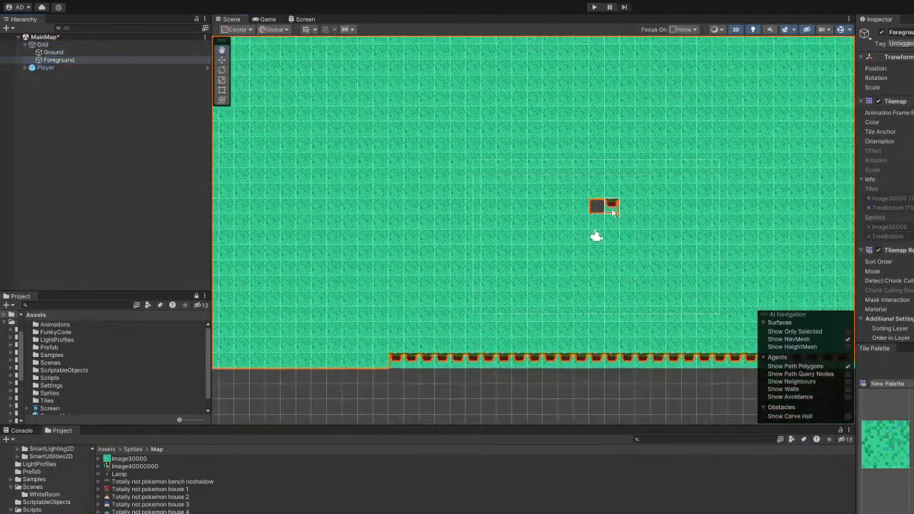
scroll(498, 242, "down", 3)
middle_click_drag(539, 250, 456, 264)
scroll(472, 242, "up", 6)
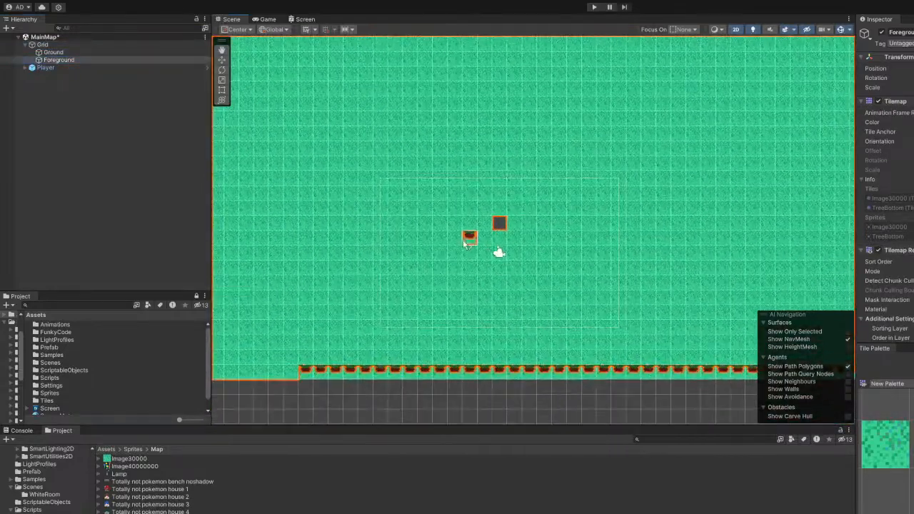
scroll(889, 232, "down", 3)
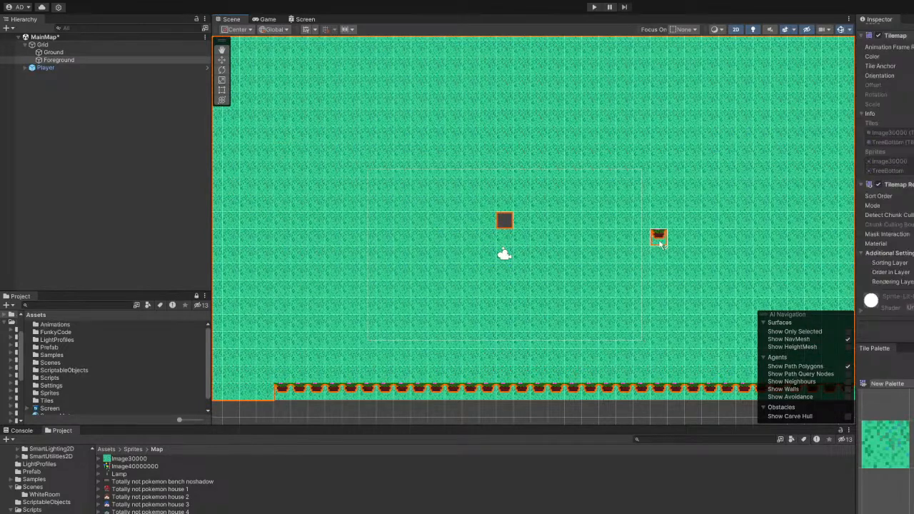
Inspect the Player and its child camera up close, and review the Ground tilemap's sorting layer.
left_click(69, 67)
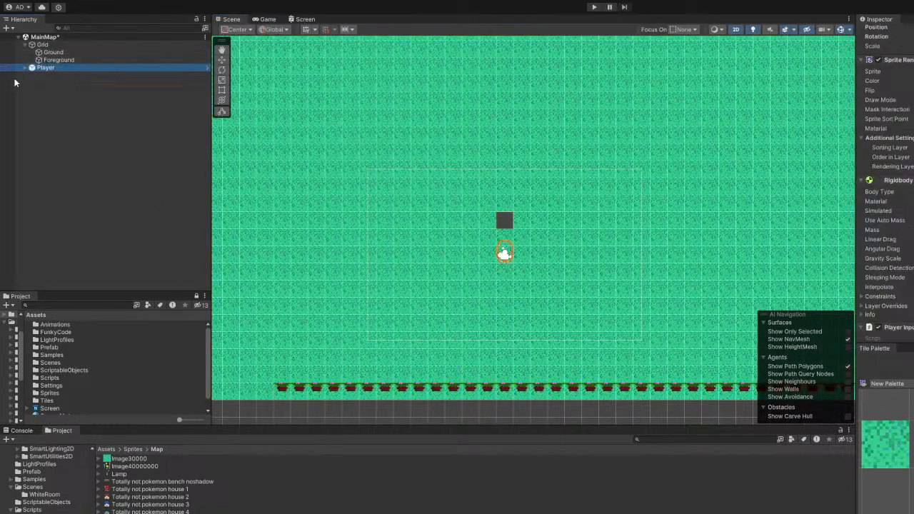
left_click(25, 68)
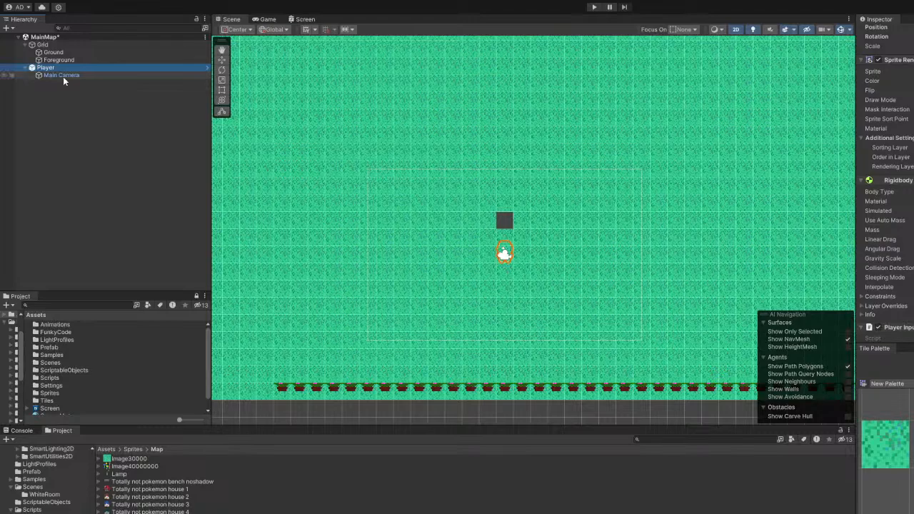
key("f")
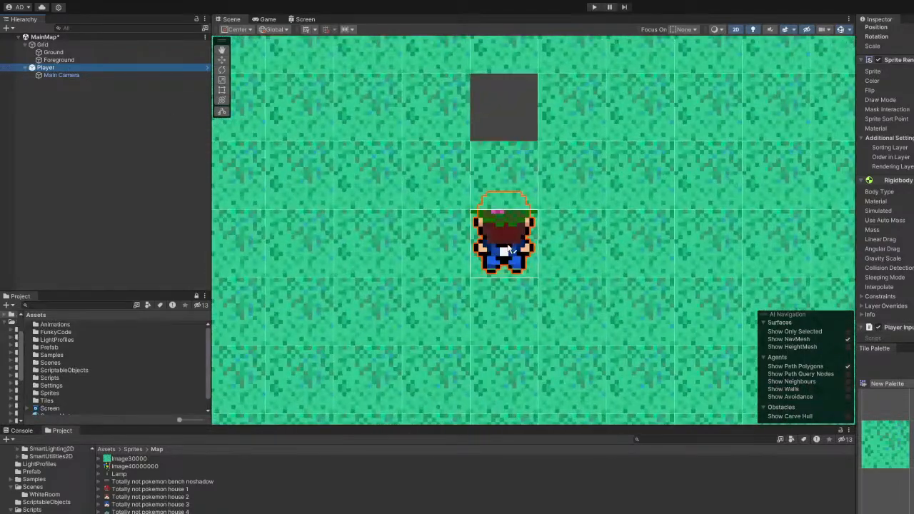
left_click(122, 182)
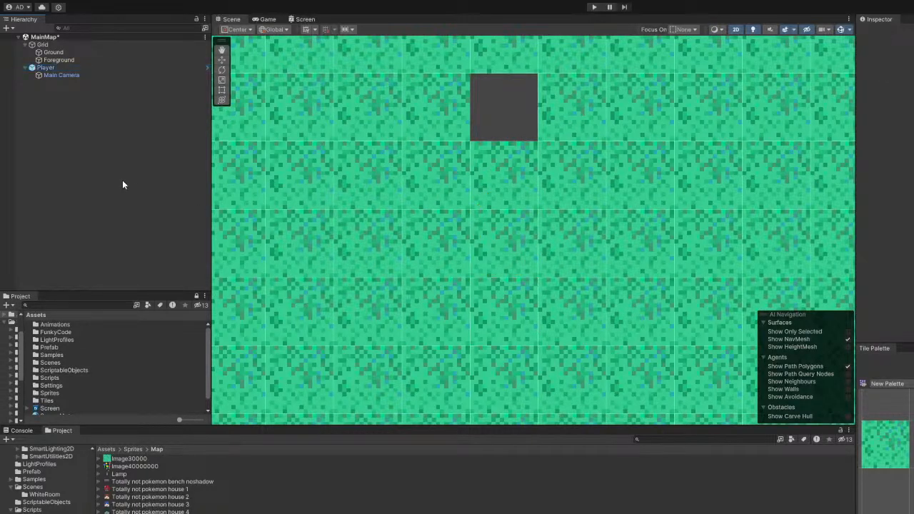
left_click(94, 53)
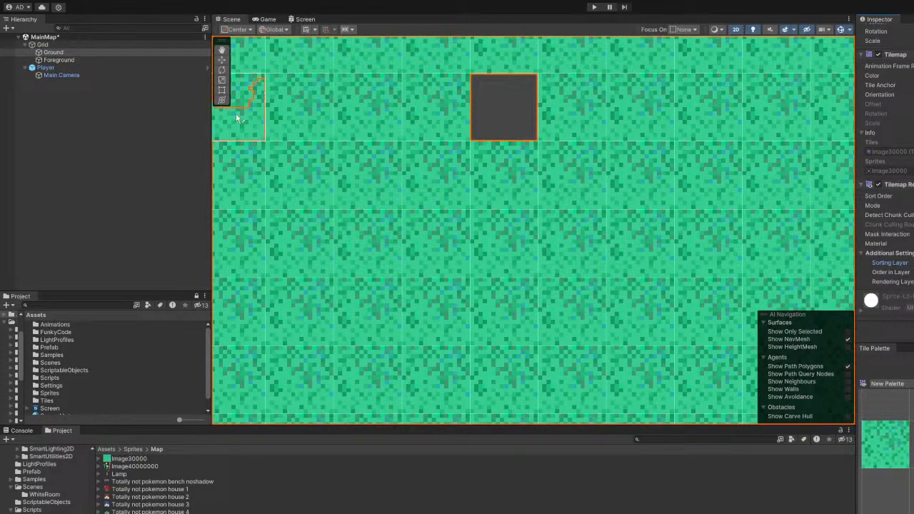
Erase Foreground grass tiles beside and around the Player, and clear the TreeBottom row along the map's bottom edge.
left_click(61, 60)
key("f")
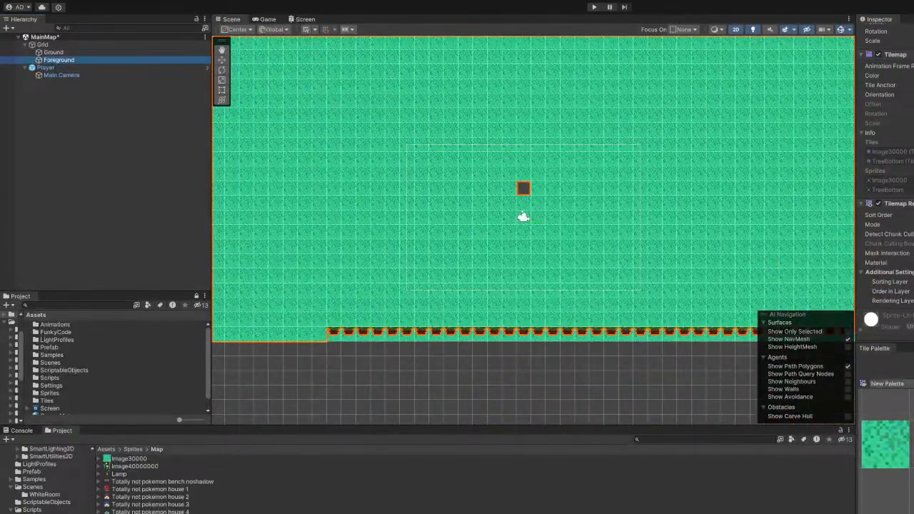
mouse_move(743, 247)
left_mouse_down()
mouse_move(600, 263)
mouse_move(748, 240)
left_mouse_up()
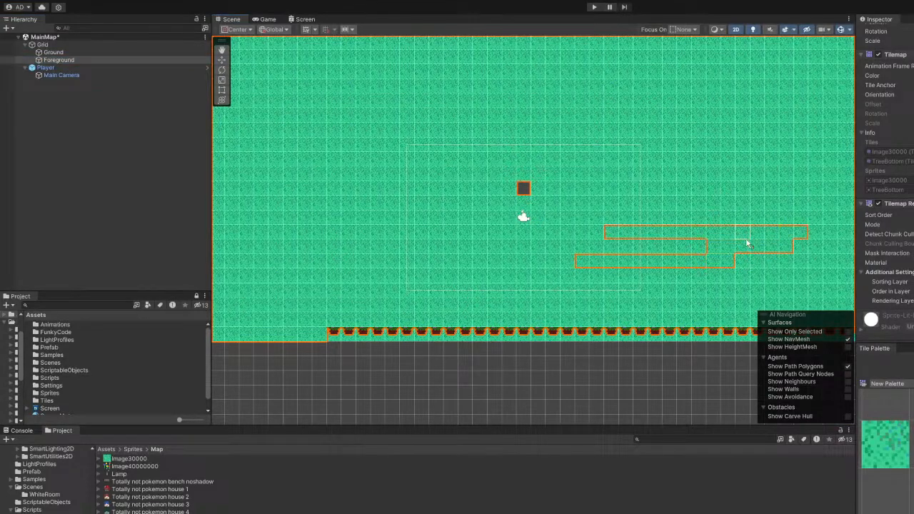
scroll(688, 259, "down", 3)
mouse_move(629, 240)
left_mouse_down()
mouse_move(555, 206)
mouse_move(561, 278)
mouse_move(550, 258)
left_mouse_up()
scroll(684, 237, "down", 1)
middle_click_drag(686, 241, 524, 240)
mouse_move(684, 300)
left_mouse_down()
mouse_move(528, 297)
mouse_move(664, 302)
mouse_move(530, 310)
mouse_move(586, 307)
mouse_move(473, 302)
mouse_move(491, 299)
left_mouse_up()
middle_click_drag(508, 300, 615, 292)
mouse_move(526, 295)
left_mouse_down()
mouse_move(451, 298)
mouse_move(545, 300)
mouse_move(267, 298)
mouse_move(264, 288)
mouse_move(475, 293)
left_mouse_up()
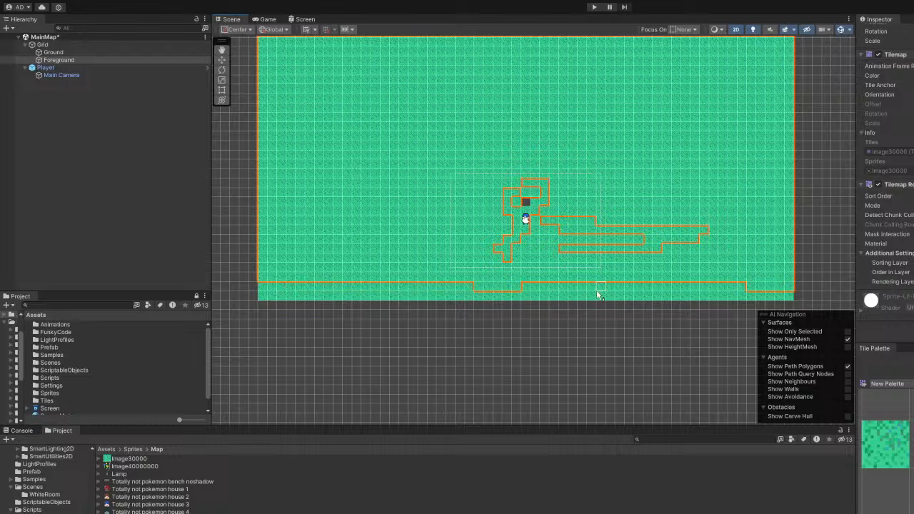
Erase more Foreground grass across the lower part of the map, from the right edge to the area beyond the Player.
mouse_move(598, 294)
left_mouse_down()
mouse_move(441, 286)
mouse_move(683, 280)
left_mouse_up()
middle_click_drag(683, 279, 541, 277)
left_click_drag(529, 273, 627, 281)
mouse_move(633, 283)
left_mouse_down()
mouse_move(579, 288)
mouse_move(620, 271)
mouse_move(487, 268)
mouse_move(620, 260)
mouse_move(398, 257)
mouse_move(564, 240)
mouse_move(594, 225)
mouse_move(573, 214)
mouse_move(496, 212)
mouse_move(378, 239)
mouse_move(453, 241)
mouse_move(475, 260)
mouse_move(452, 268)
mouse_move(320, 259)
mouse_move(429, 250)
mouse_move(371, 227)
mouse_move(403, 213)
mouse_move(357, 214)
mouse_move(457, 197)
left_mouse_up()
mouse_move(482, 228)
middle_mouse_down()
mouse_move(530, 221)
mouse_move(635, 241)
middle_mouse_up()
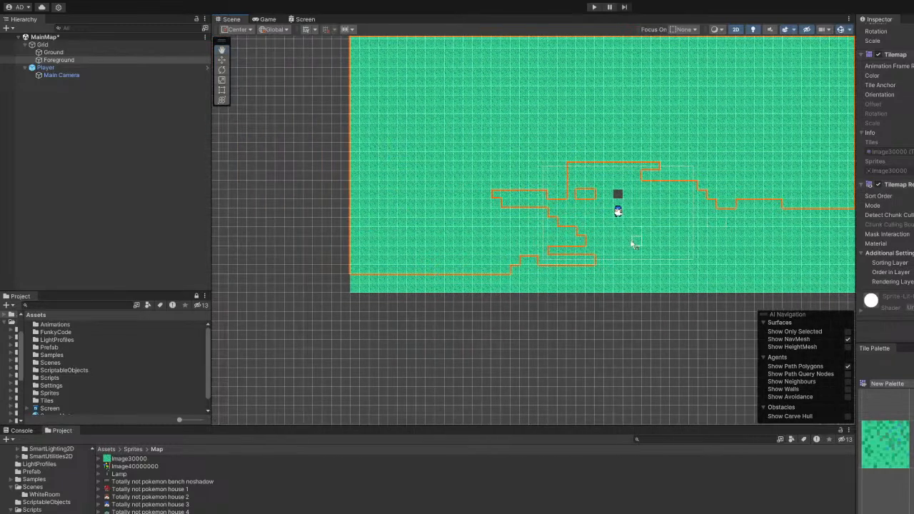
mouse_move(551, 207)
left_mouse_down()
mouse_move(558, 179)
mouse_move(566, 235)
mouse_move(505, 253)
mouse_move(529, 253)
mouse_move(506, 303)
left_mouse_up()
scroll(700, 194, "down", 5)
middle_click_drag(700, 193, 626, 279)
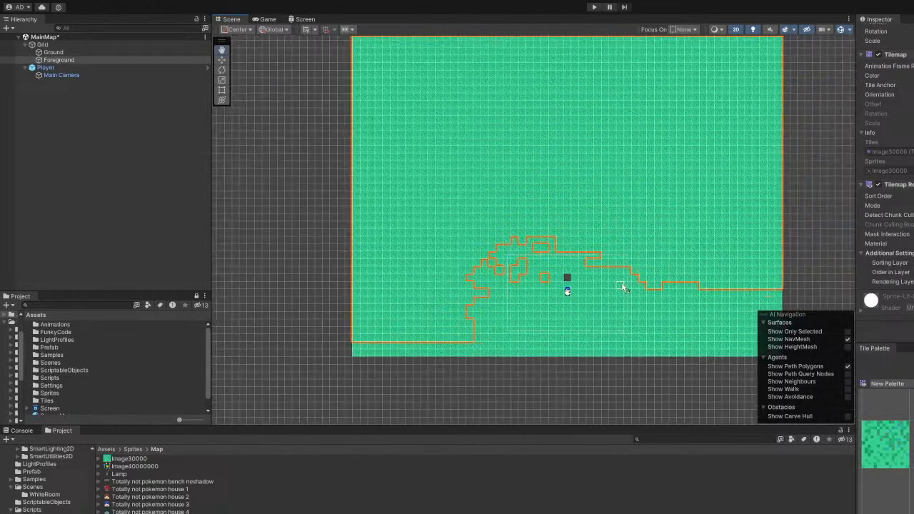
Box-select the remaining Foreground tiles across the whole map as one grid selection.
scroll(625, 279, "down", 3)
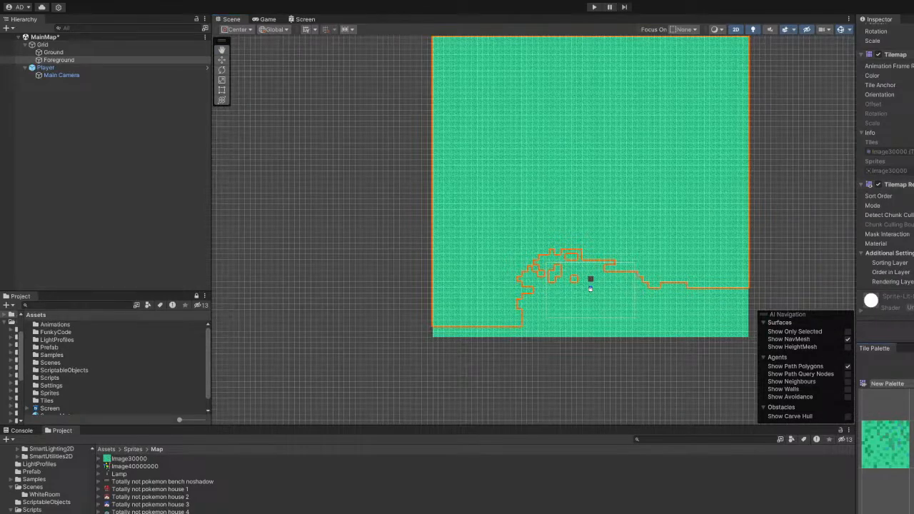
scroll(636, 275, "down", 2)
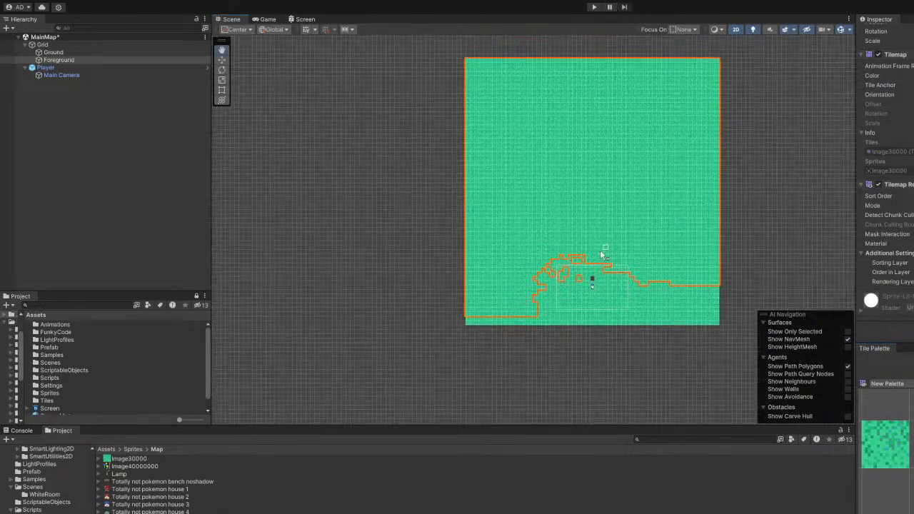
middle_click_drag(602, 253, 559, 291)
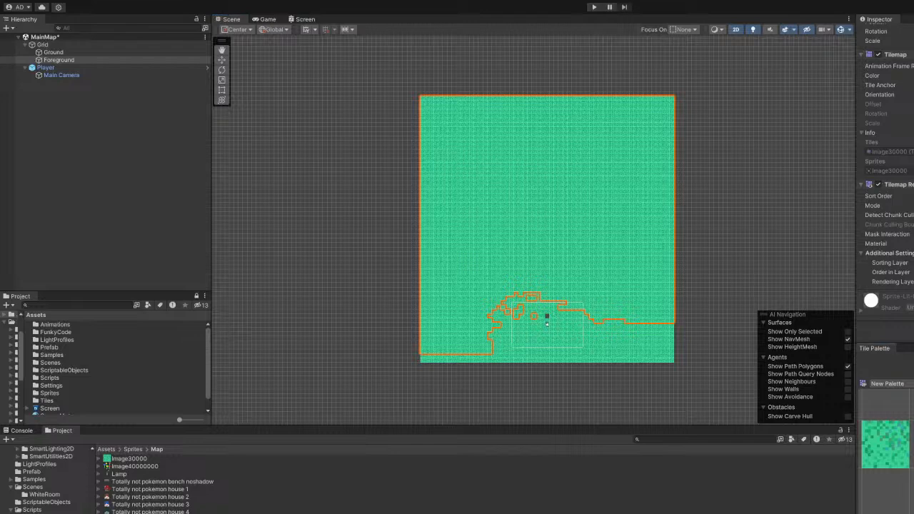
left_click_drag(423, 102, 581, 236)
left_click_drag(670, 329, 672, 360)
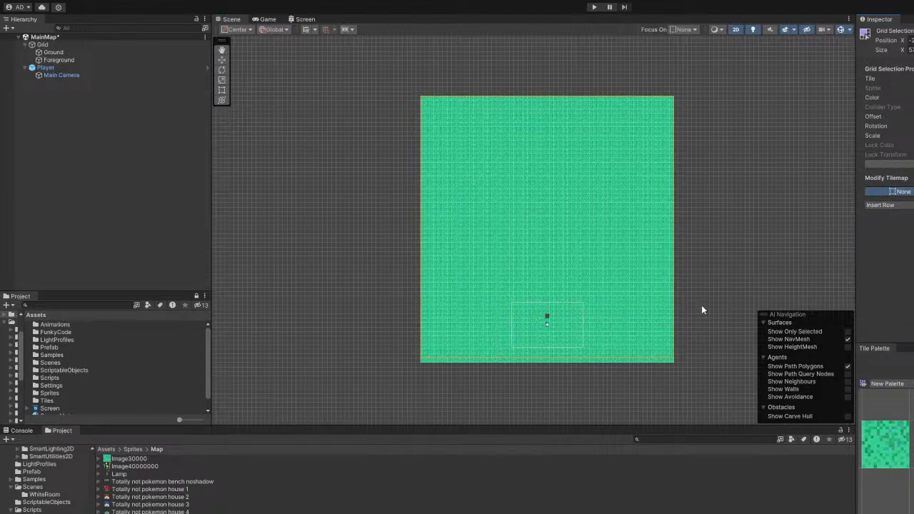
Fill the empty cell above the Player on the Ground tilemap with the grass tile.
scroll(633, 303, "up", 5)
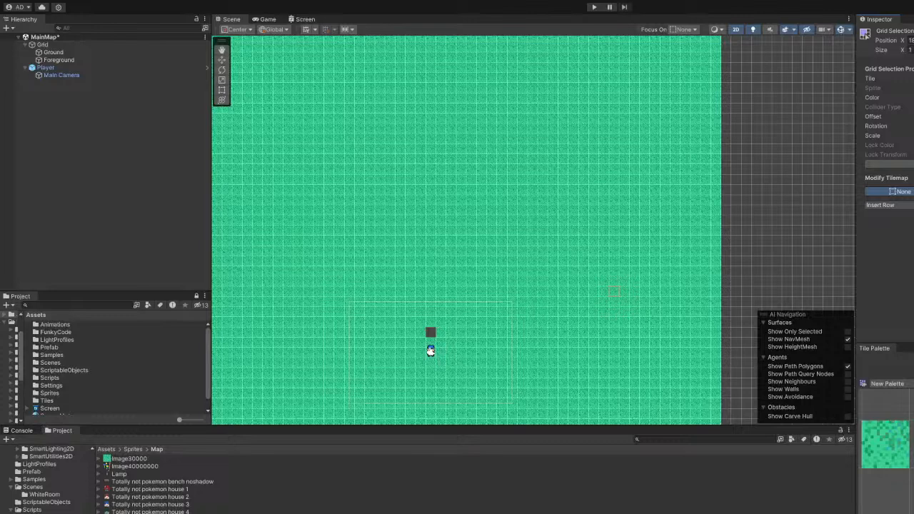
left_click(913, 366)
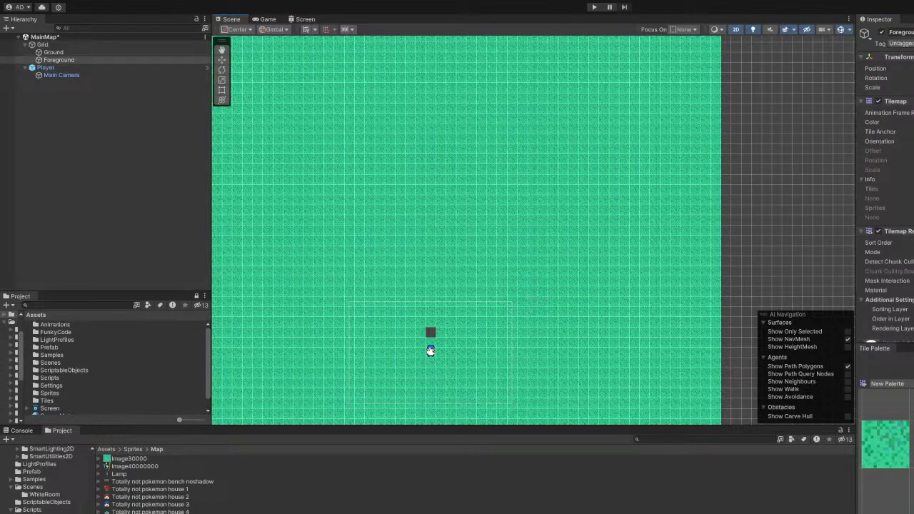
left_click(55, 54)
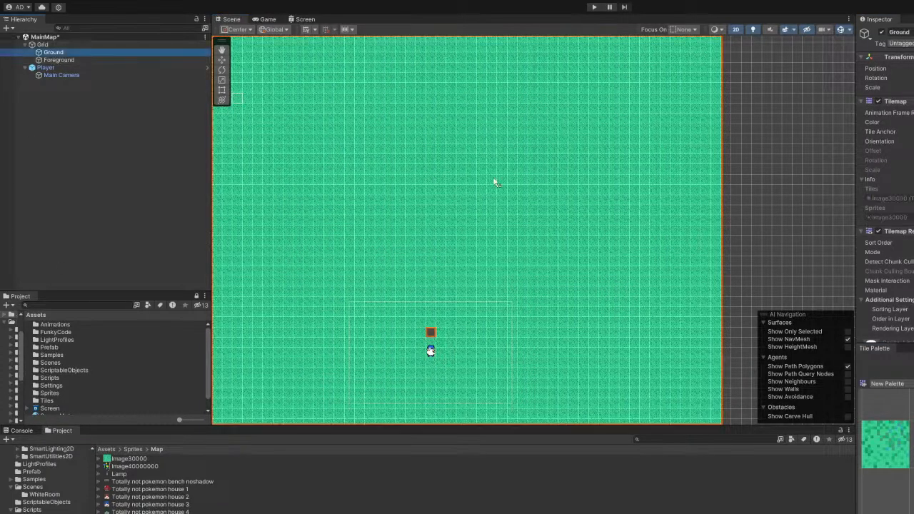
left_click(900, 444)
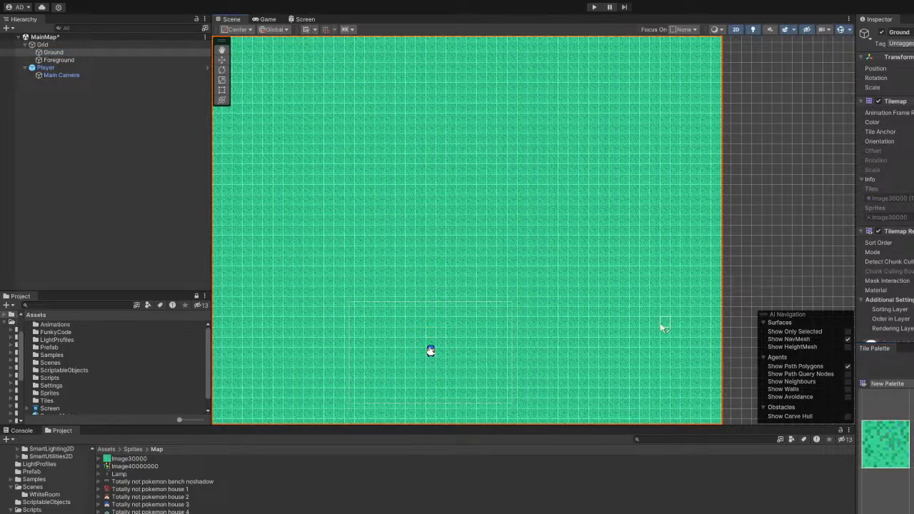
scroll(599, 277, "down", 2)
middle_click_drag(600, 277, 638, 255)
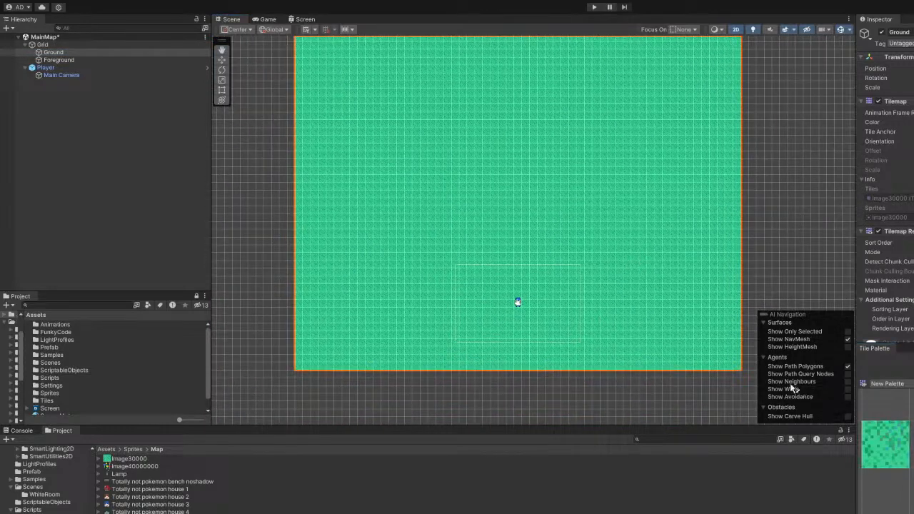
Preview the TreeBottom tile on the Foreground tilemap along the map's bottom edge.
left_click(58, 60)
scroll(715, 314, "up", 2)
scroll(736, 380, "up", 3)
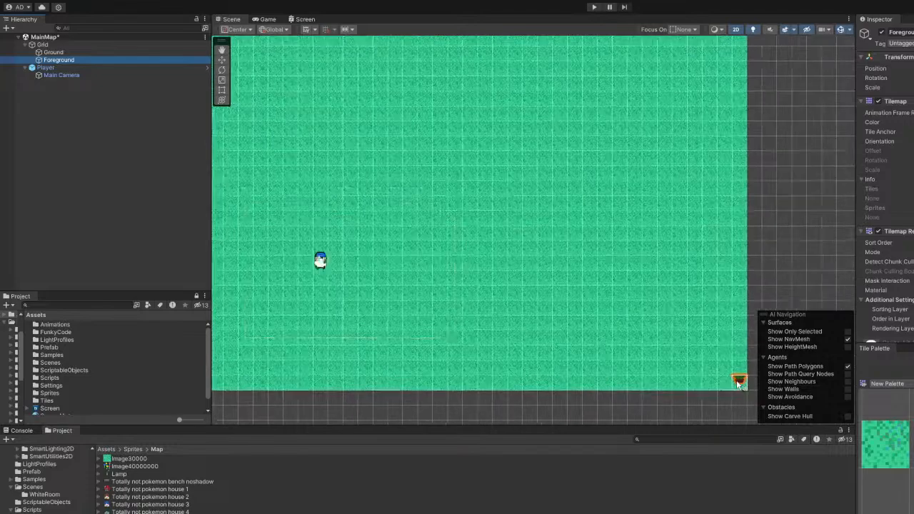
scroll(738, 384, "down", 2)
scroll(739, 384, "down", 1)
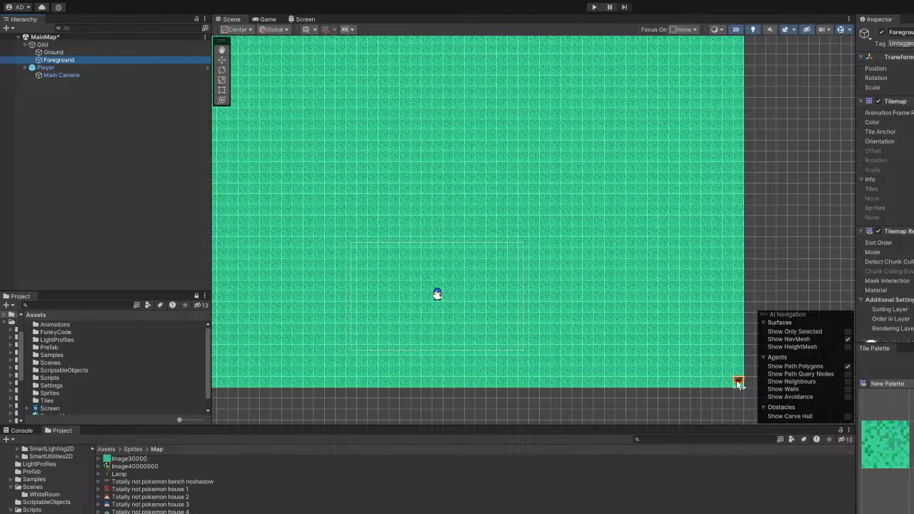
left_click_drag(739, 384, 440, 310)
middle_click_drag(555, 394, 597, 327)
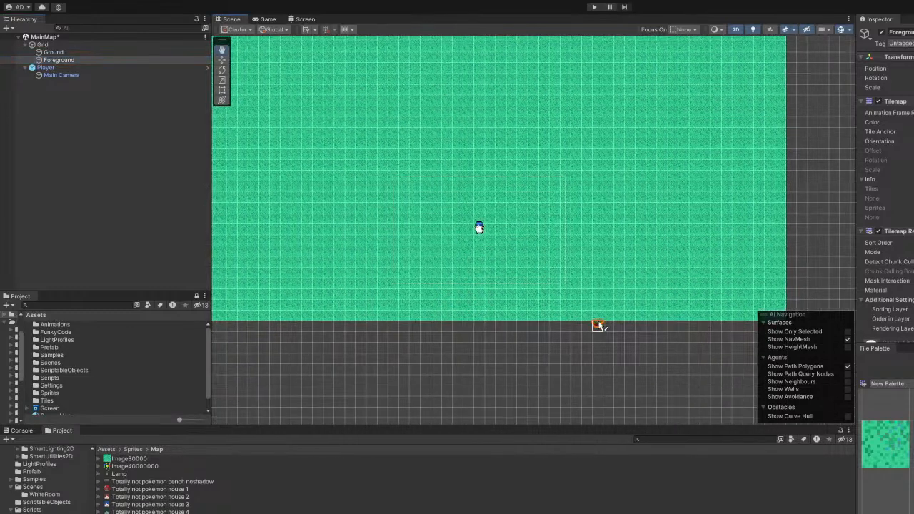
Extend the Ground tilemap downward by box-filling a grass strip about five rows deep below the whole bottom edge.
left_click(885, 444)
scroll(663, 349, "down", 5)
middle_click_drag(665, 349, 630, 333)
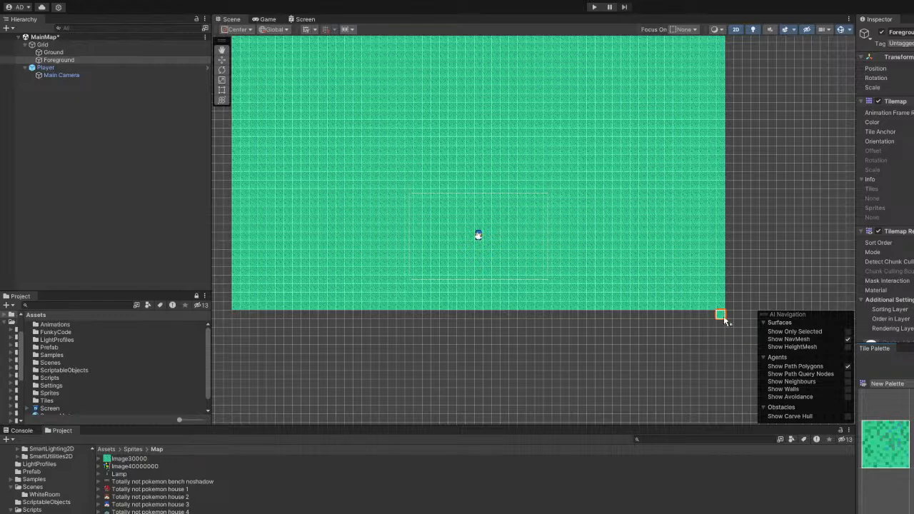
left_click(52, 52)
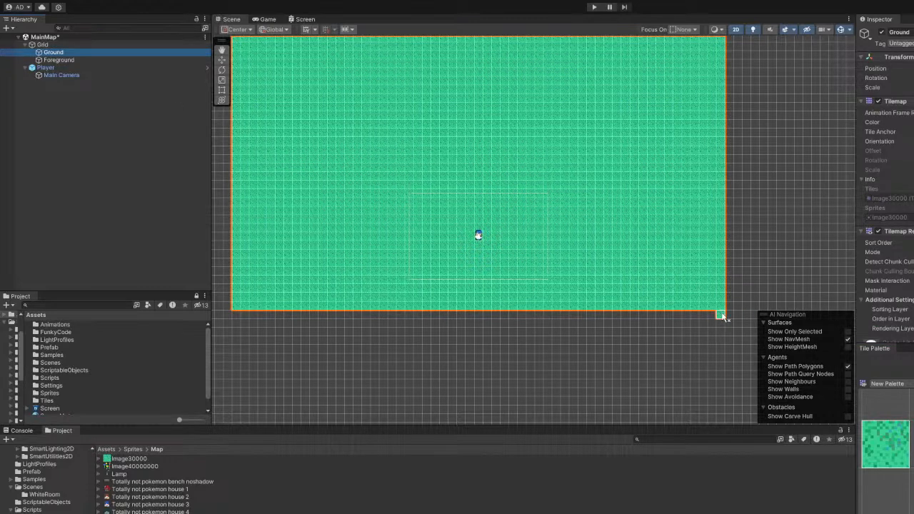
left_click(723, 316)
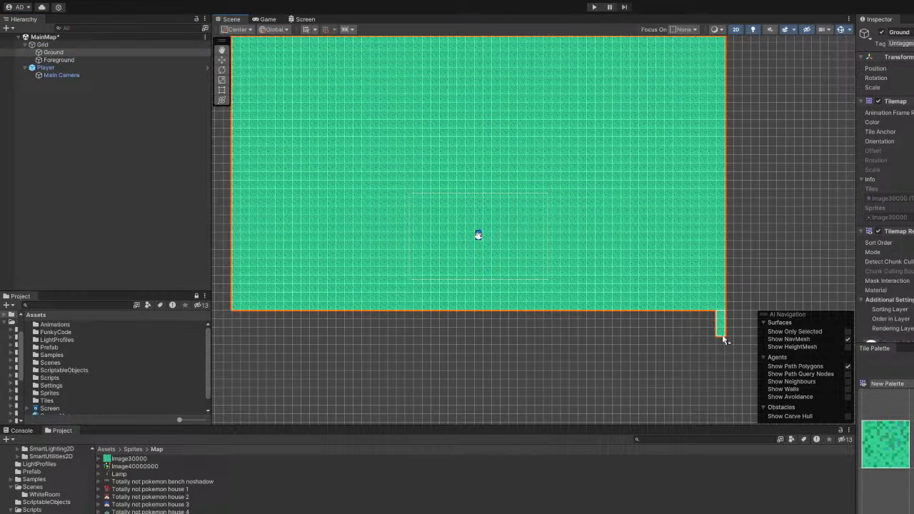
left_click_drag(723, 354, 312, 357)
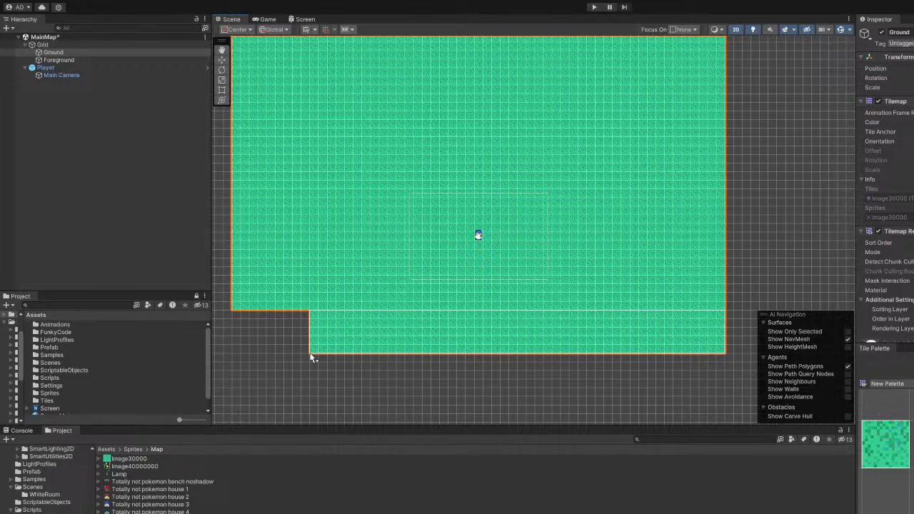
left_click_drag(312, 357, 238, 353)
Try to box-fill a grass strip about five columns wide along the map's right edge, and undo it.
middle_click_drag(704, 348, 470, 367)
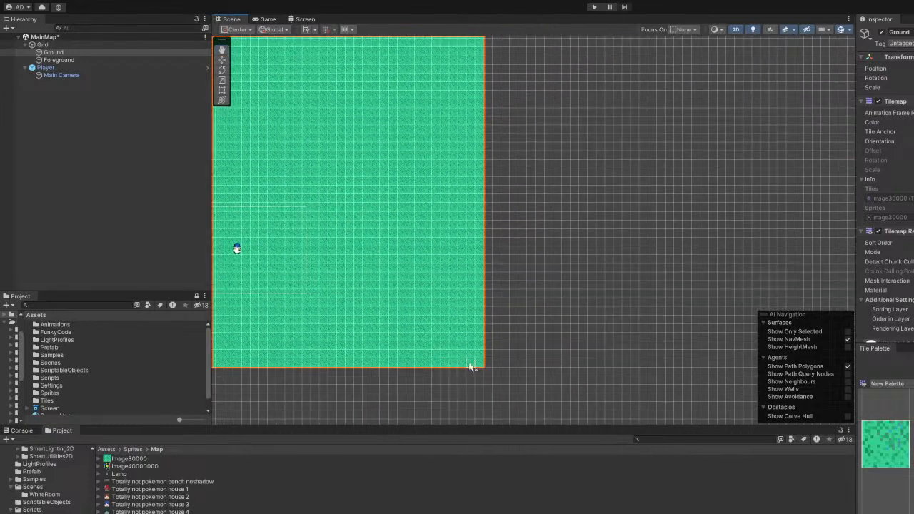
mouse_move(491, 365)
left_mouse_down()
mouse_move(523, 365)
mouse_move(533, 302)
mouse_move(522, 241)
left_mouse_up()
middle_click_drag(522, 241, 540, 381)
left_click_drag(541, 382, 543, 160)
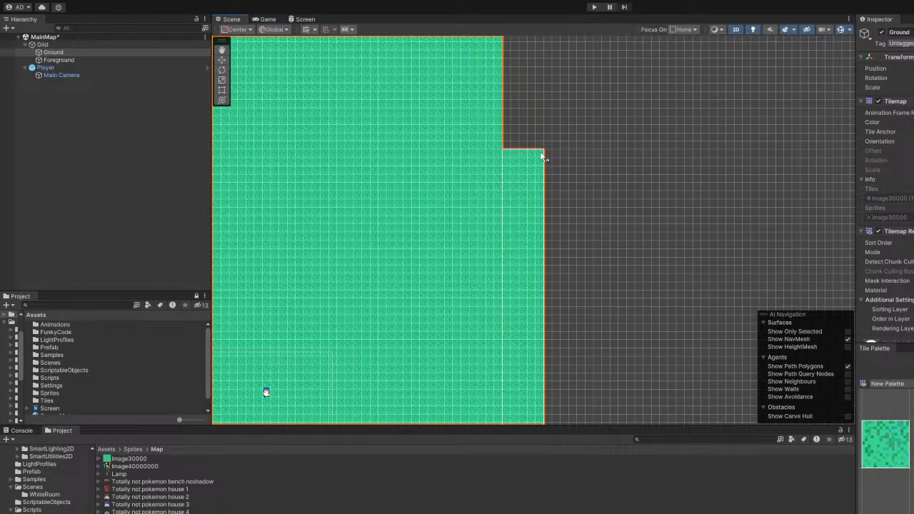
middle_click_drag(543, 157, 552, 303)
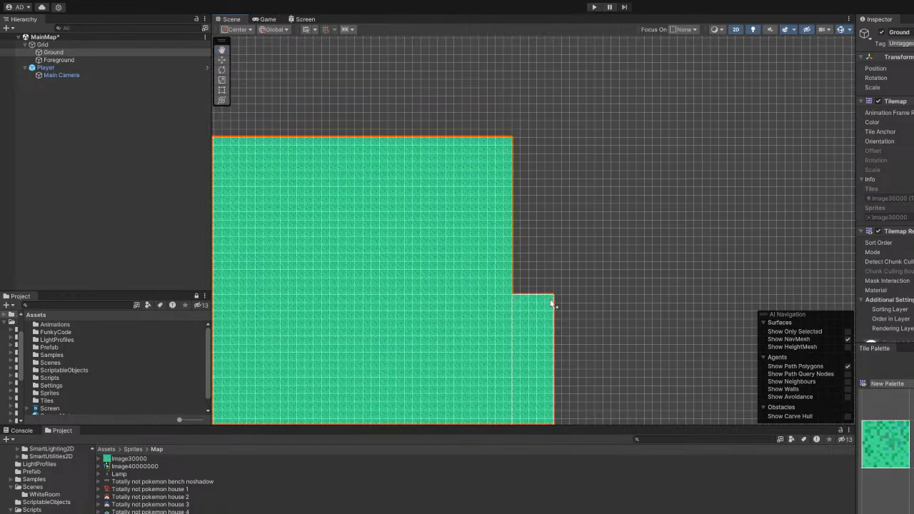
left_click_drag(551, 304, 549, 284)
key("ctrl+z")
key("ctrl+z")
Extend the Ground tilemap with a grass strip about five columns wide along the full right edge.
middle_click_drag(550, 284, 570, 62)
left_click_drag(570, 62, 566, 369)
middle_click_drag(567, 369, 564, 208)
mouse_move(563, 207)
left_mouse_down()
mouse_move(573, 298)
mouse_move(541, 296)
mouse_move(541, 90)
left_mouse_up()
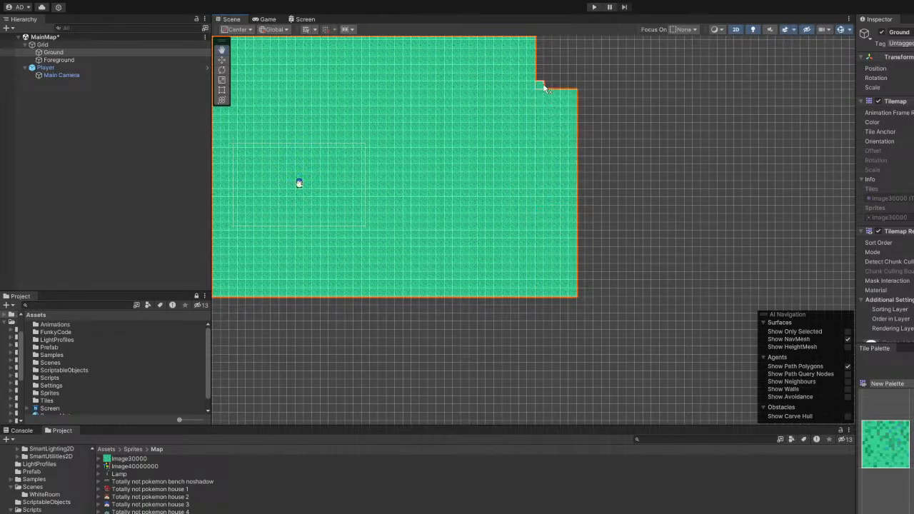
middle_click_drag(541, 90, 517, 391)
mouse_move(547, 388)
left_mouse_down()
mouse_move(503, 116)
mouse_move(513, 69)
left_mouse_up()
Extend the Ground tilemap with a grass strip about five columns wide along the full left edge.
mouse_move(404, 170)
middle_mouse_down()
mouse_move(612, 137)
mouse_move(781, 164)
middle_mouse_up()
left_click_drag(409, 63, 381, 371)
middle_click_drag(469, 361, 525, 142)
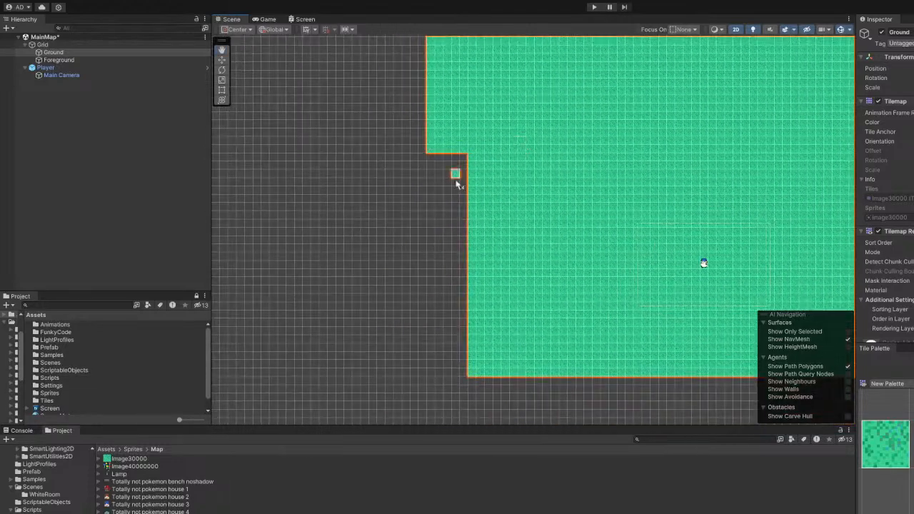
left_click_drag(463, 159, 431, 376)
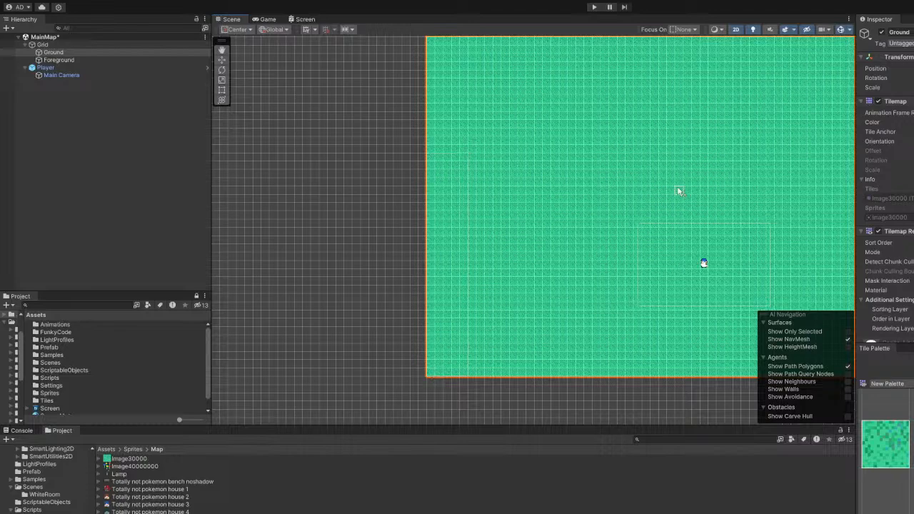
Extend the Ground tilemap upward by box-filling a grass strip across the full width of the map's top edge.
middle_click_drag(680, 190, 561, 372)
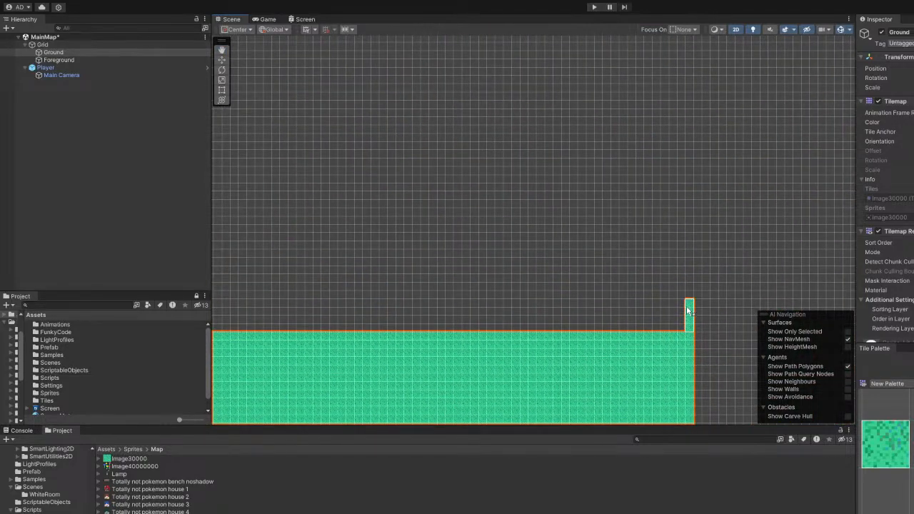
left_click_drag(687, 306, 501, 297)
middle_click_drag(502, 297, 763, 280)
left_click_drag(718, 283, 380, 316)
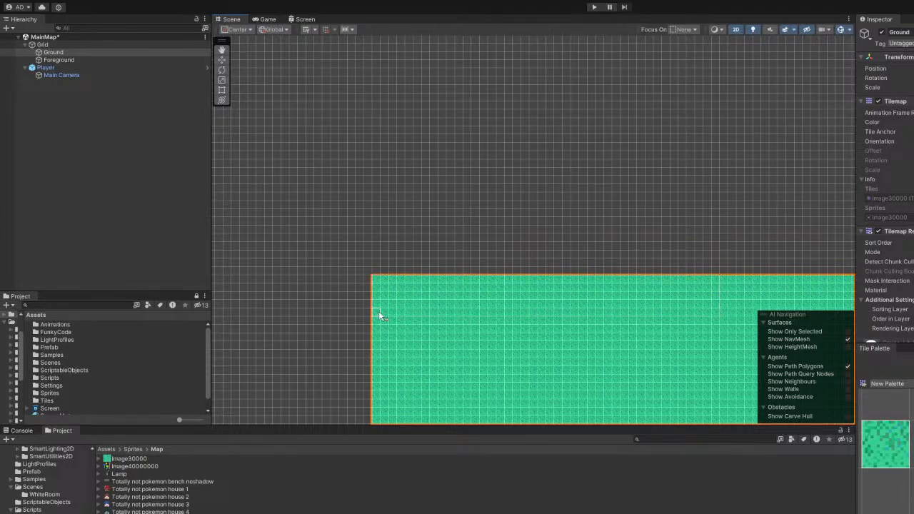
Inspect the enlarged grass map in the Scene view and check the Player's surroundings in the Game view.
scroll(539, 317, "down", 2)
middle_click_drag(566, 333, 368, 204)
middle_click_drag(524, 291, 650, 169)
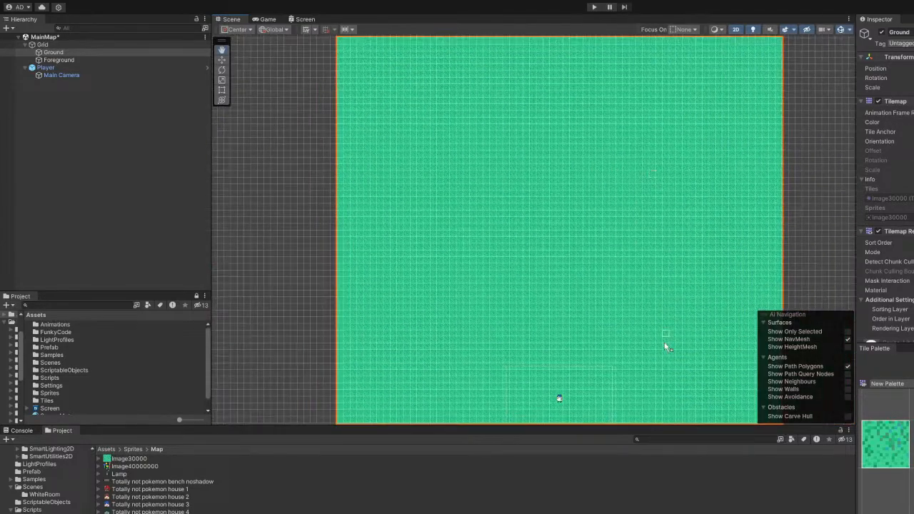
middle_click_drag(664, 347, 591, 205)
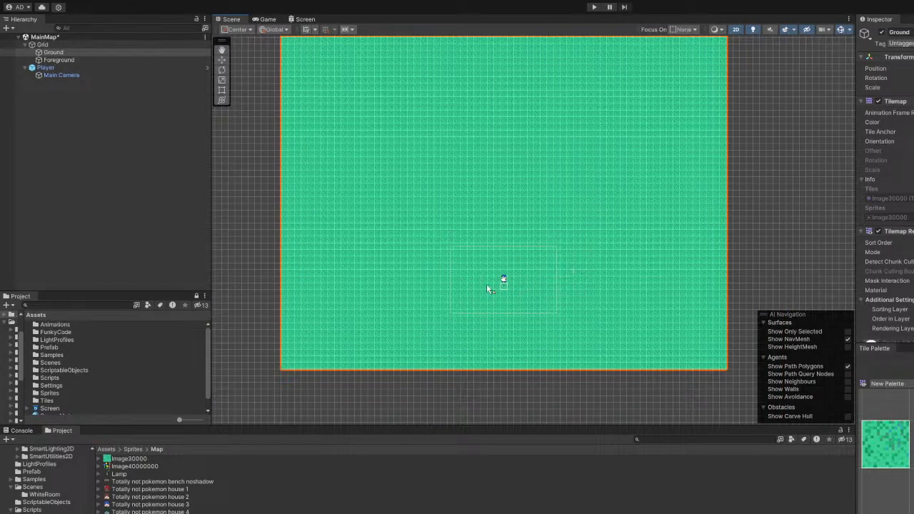
left_click(275, 19)
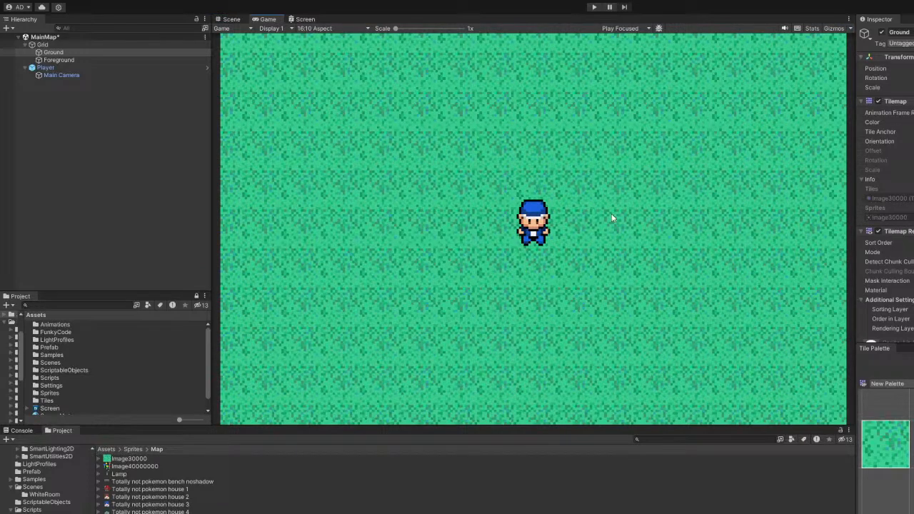
left_click(242, 21)
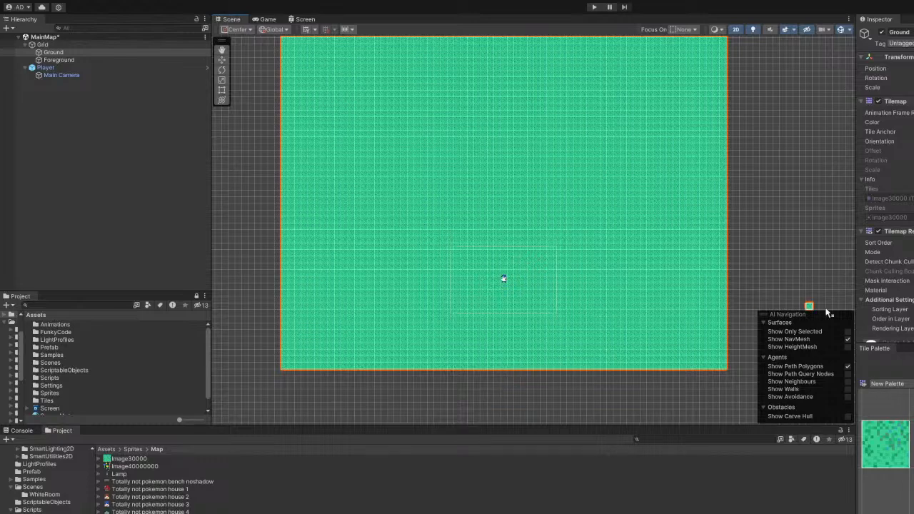
Preview the TreeBottom tile on the Foreground tilemap up close at the map's bottom-right corner, and clear the selection.
scroll(720, 373, "up", 4)
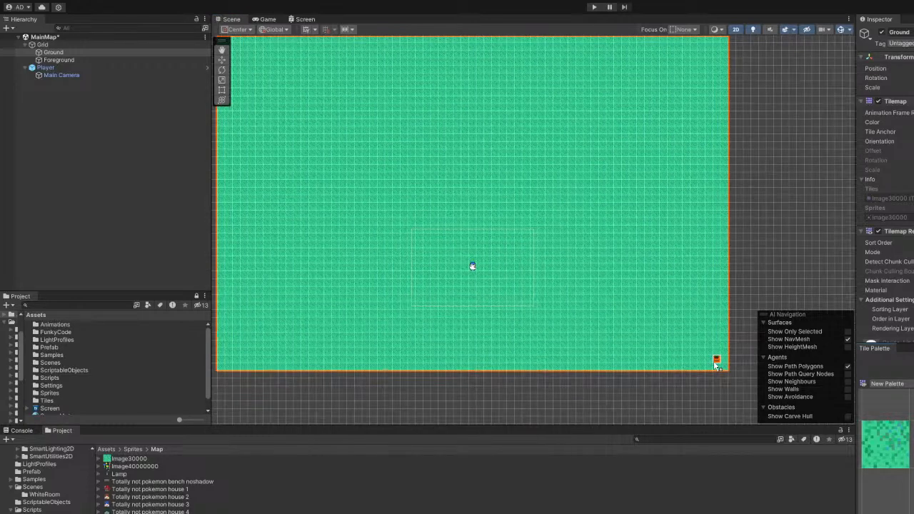
left_click(59, 60)
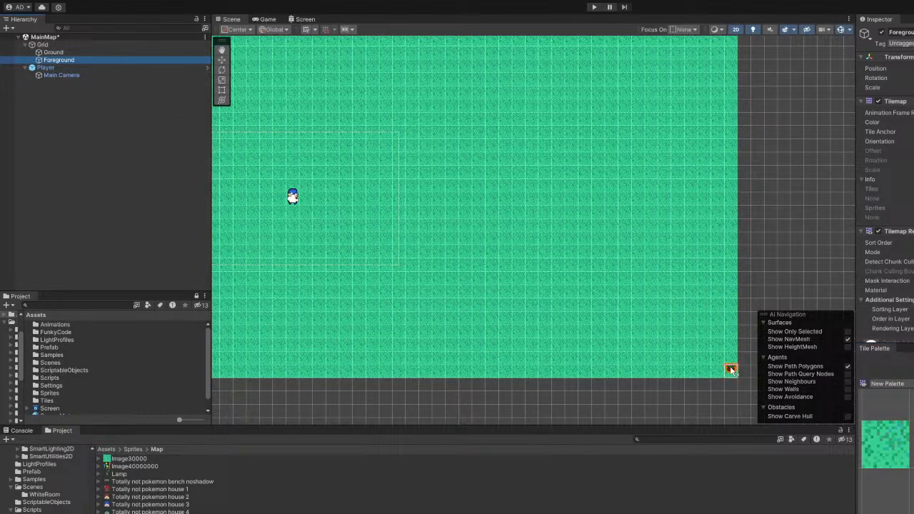
middle_click_drag(732, 370, 606, 280)
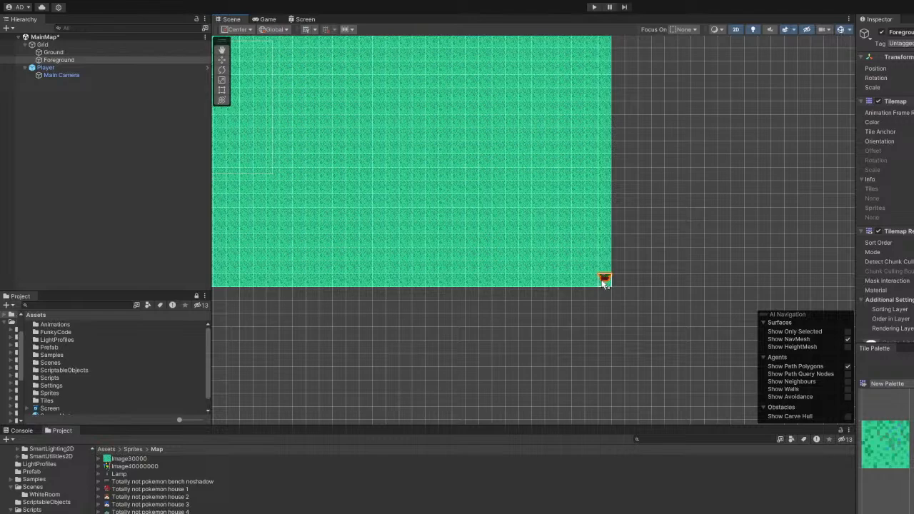
scroll(604, 284, "up", 10)
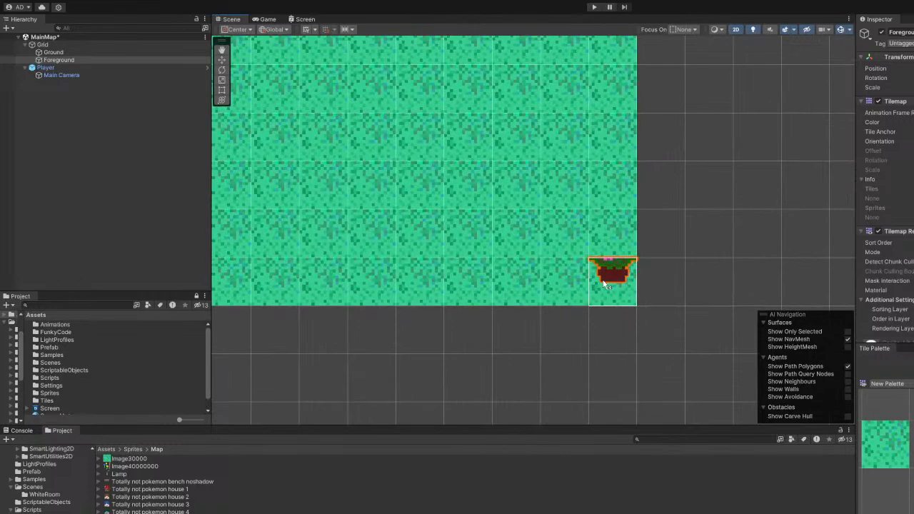
scroll(605, 283, "up", 1)
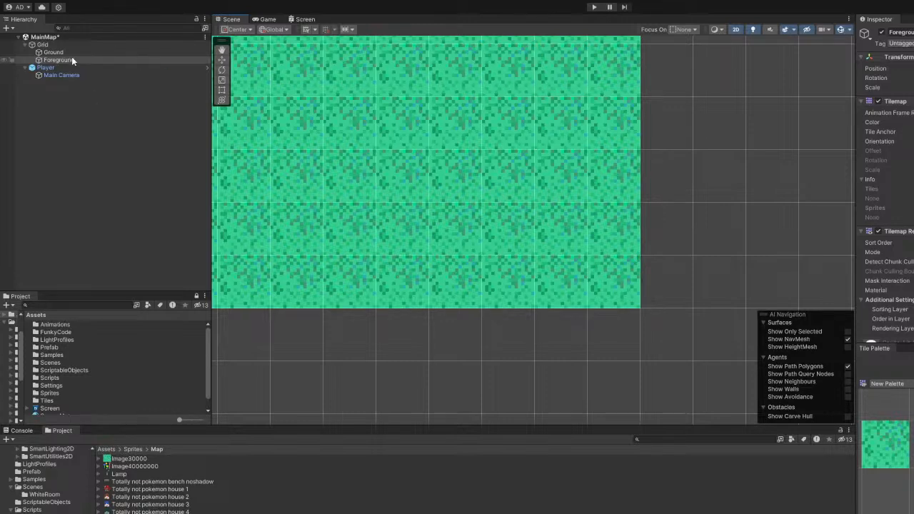
left_click(102, 154)
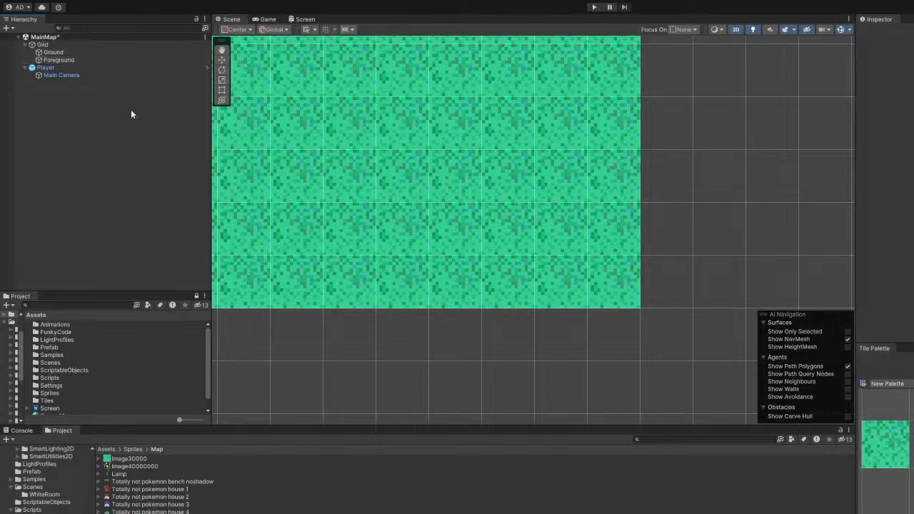
scroll(455, 214, "up", 2)
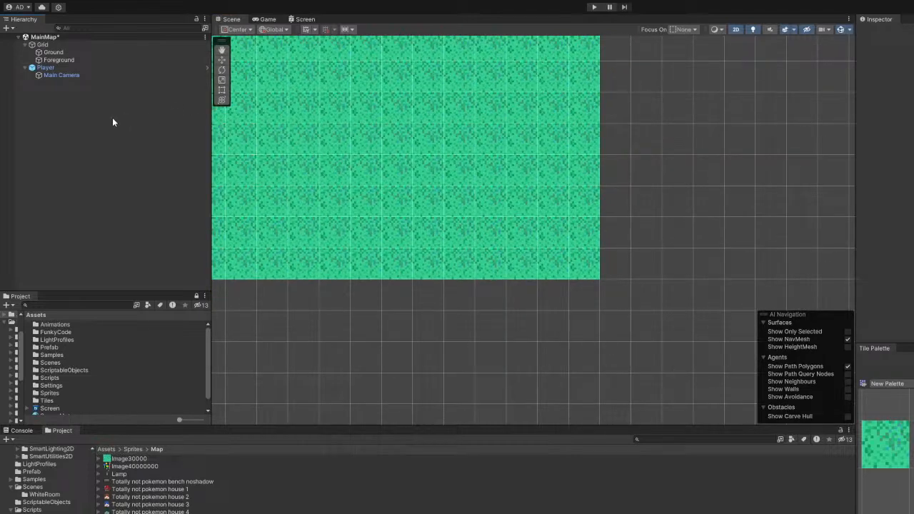
Create a new tilemap named Player under Grid and place it between Ground and Foreground.
left_click(57, 44)
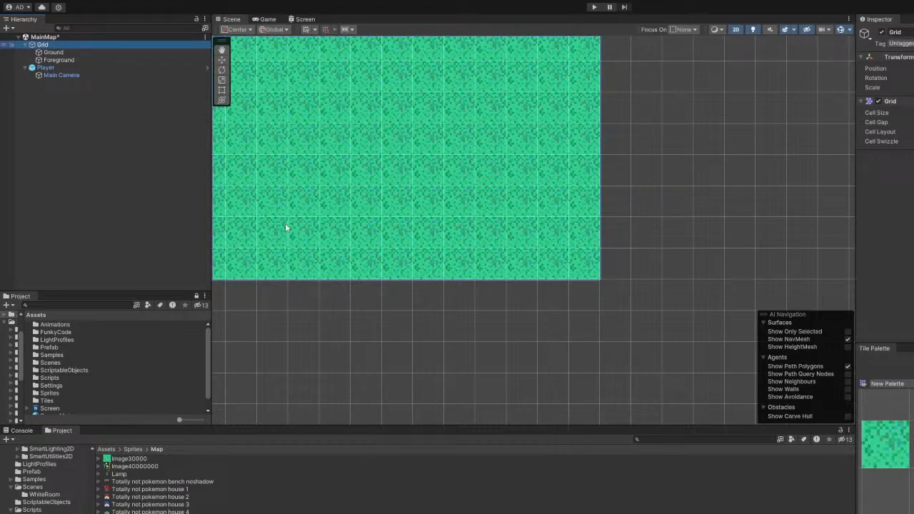
left_click(320, 226)
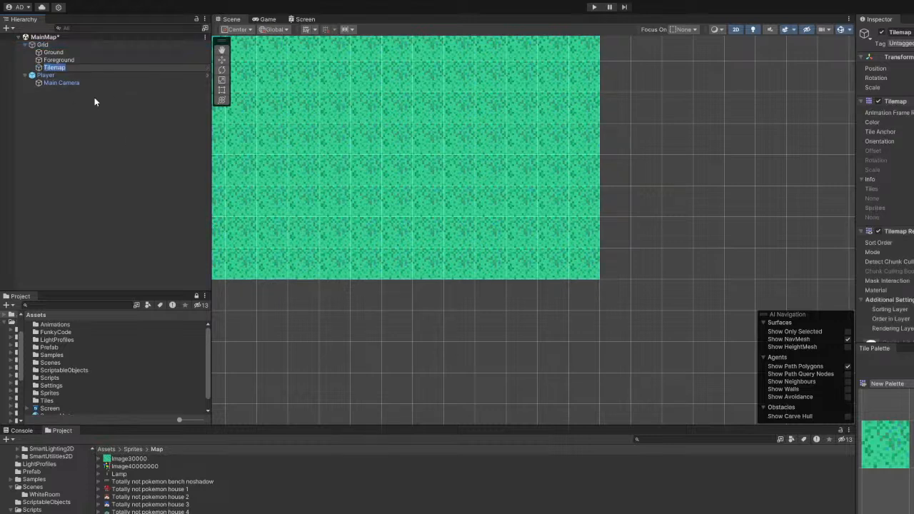
type("Player")
key("Return")
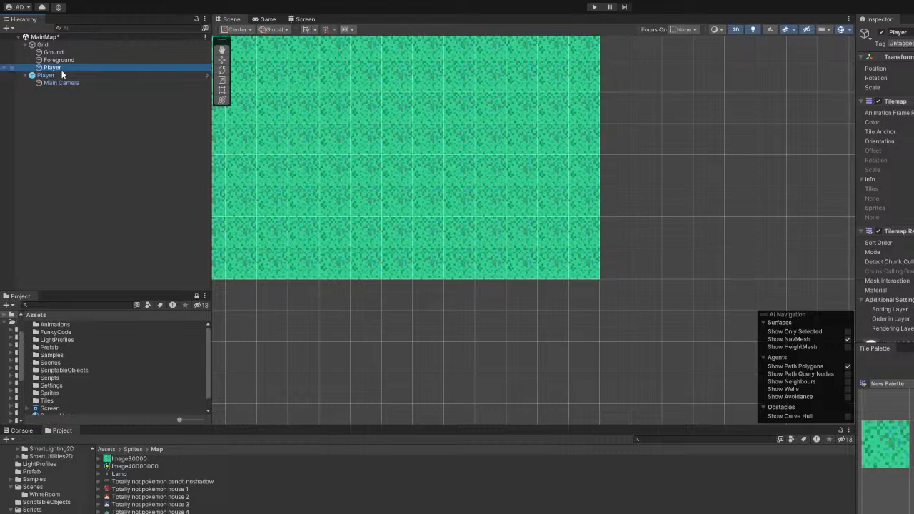
left_click_drag(62, 69, 68, 57)
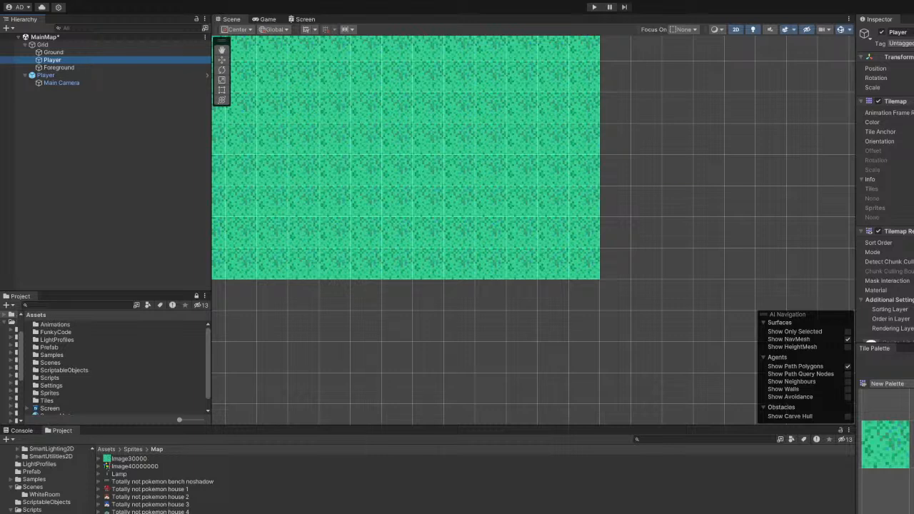
Edit the Player tilemap's Order in Layer, and box-fill TreeBottom tiles five rows high along the map's entire bottom edge.
left_click(890, 310)
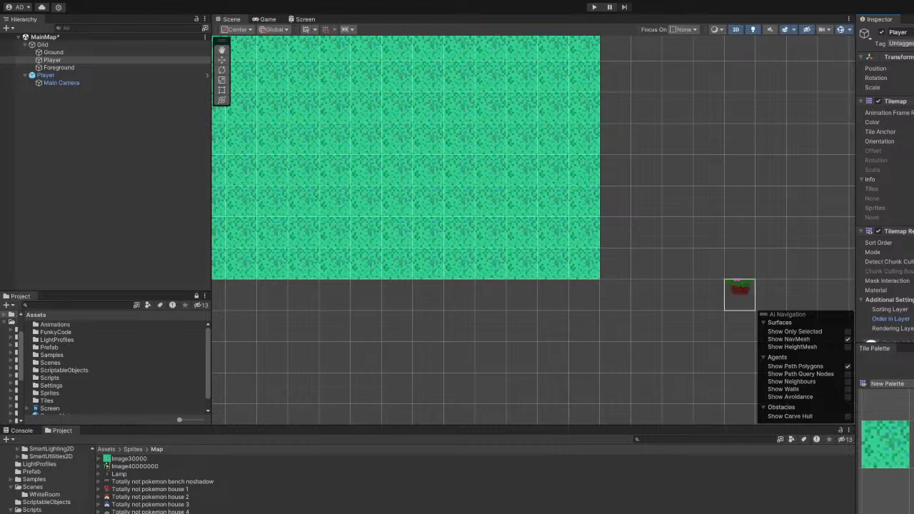
left_click(584, 261)
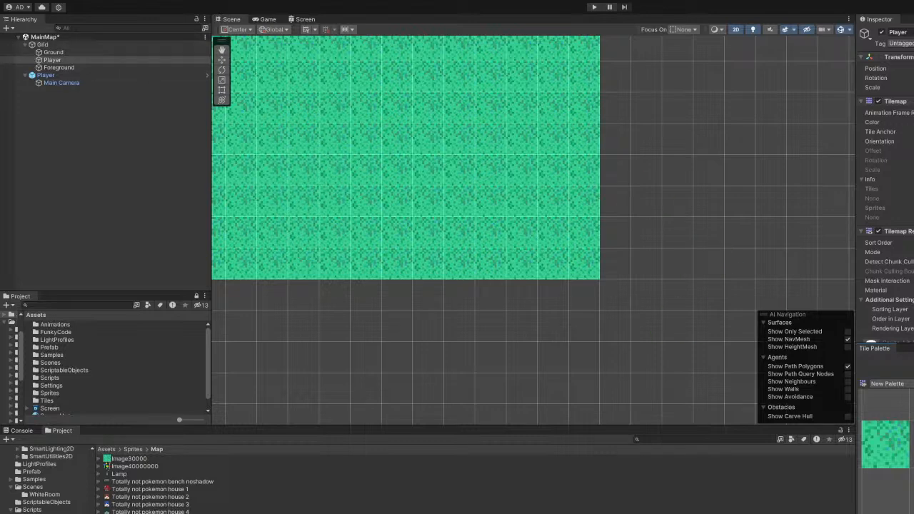
scroll(607, 214, "down", 2)
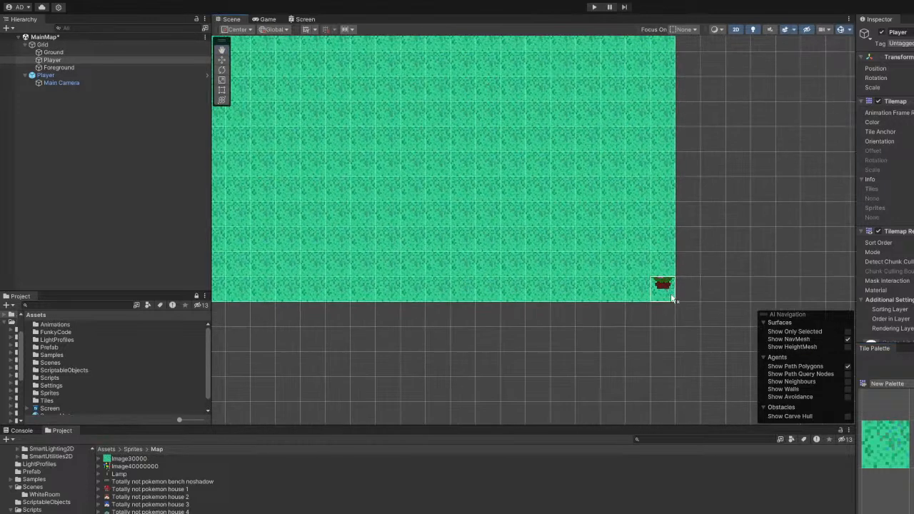
scroll(665, 292, "down", 1)
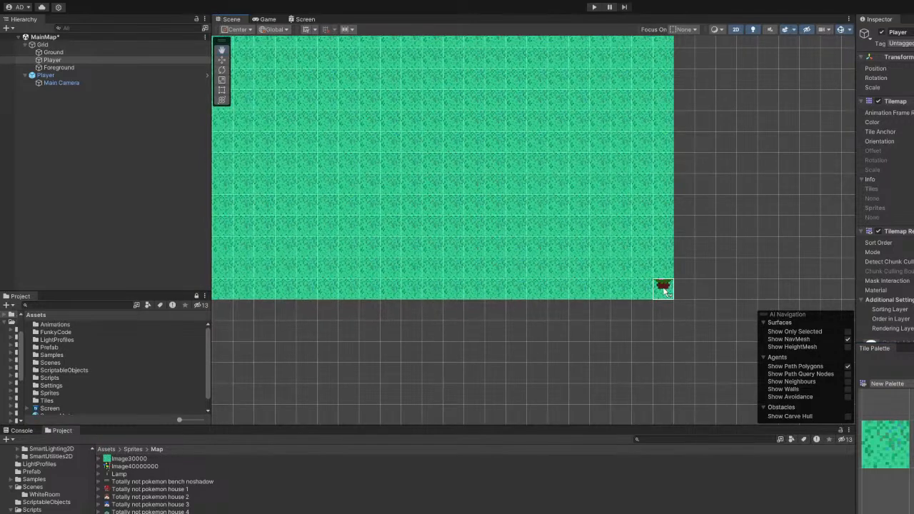
scroll(690, 296, "down", 2)
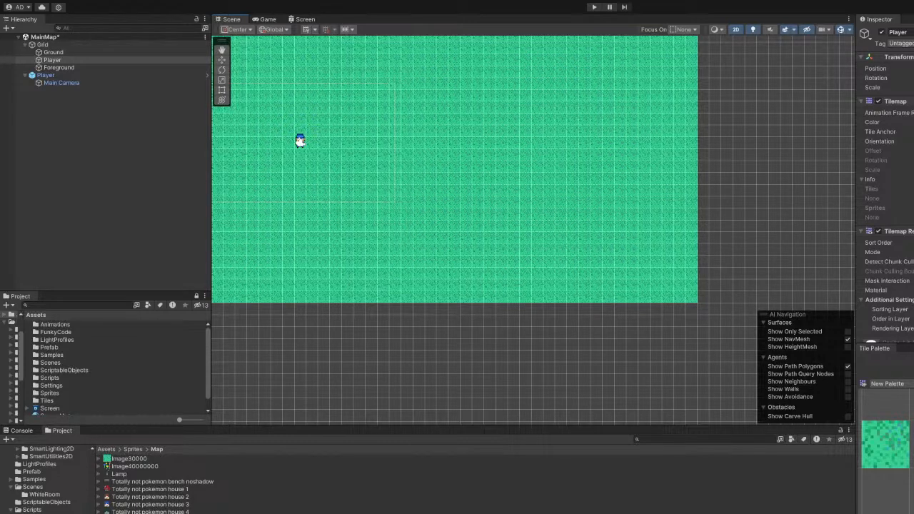
scroll(711, 298, "down", 1)
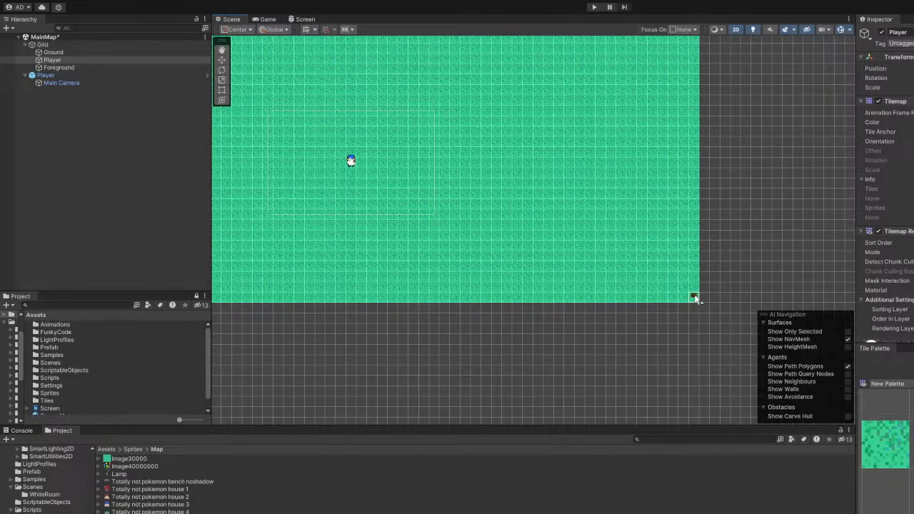
mouse_move(695, 297)
left_mouse_down()
mouse_move(695, 263)
mouse_move(221, 265)
left_mouse_up()
middle_click_drag(280, 264, 651, 262)
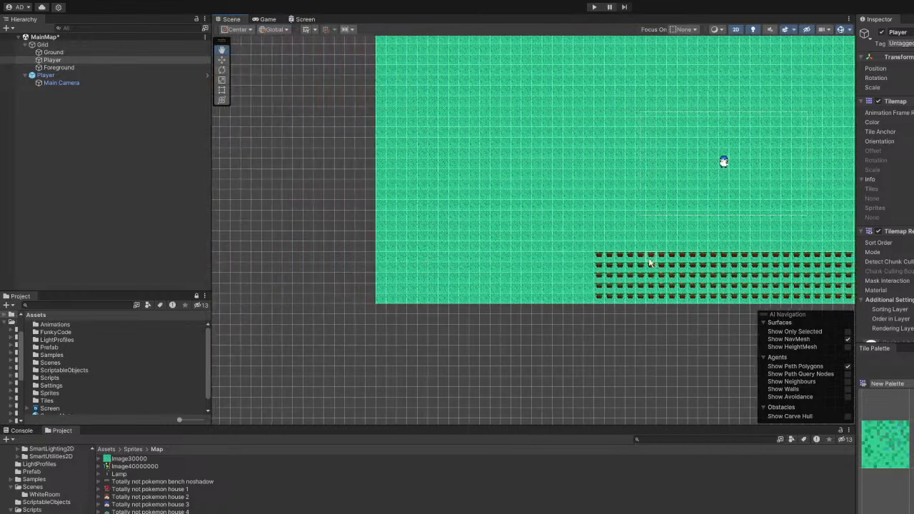
mouse_move(585, 259)
left_mouse_down()
mouse_move(572, 307)
mouse_move(541, 298)
mouse_move(382, 300)
left_mouse_up()
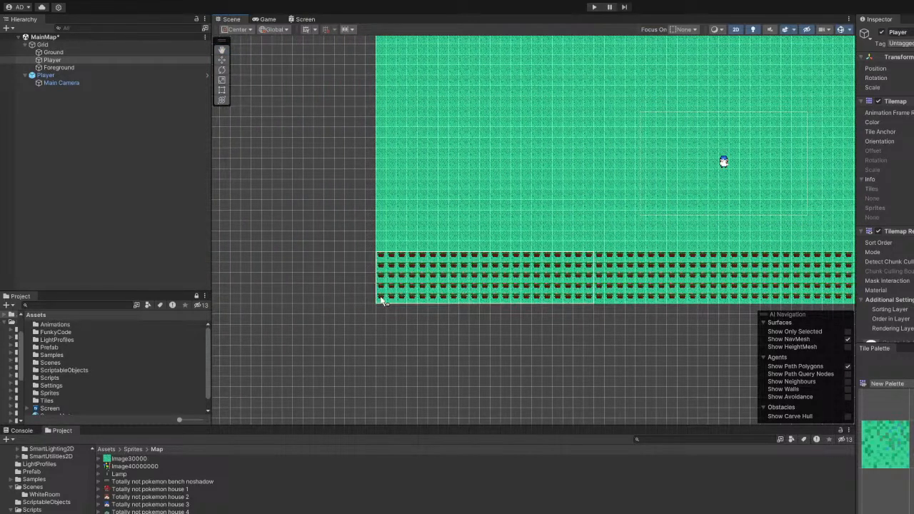
Box-fill a five-tile-wide band of TreeBottom tiles up the map's left edge to the top-left corner.
middle_click_drag(400, 233, 393, 329)
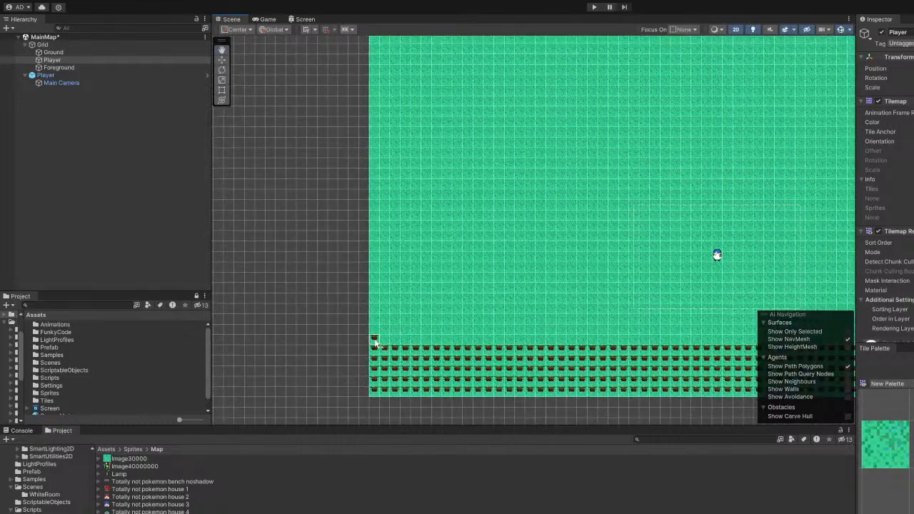
mouse_move(375, 343)
left_mouse_down()
mouse_move(424, 345)
mouse_move(416, 293)
left_mouse_up()
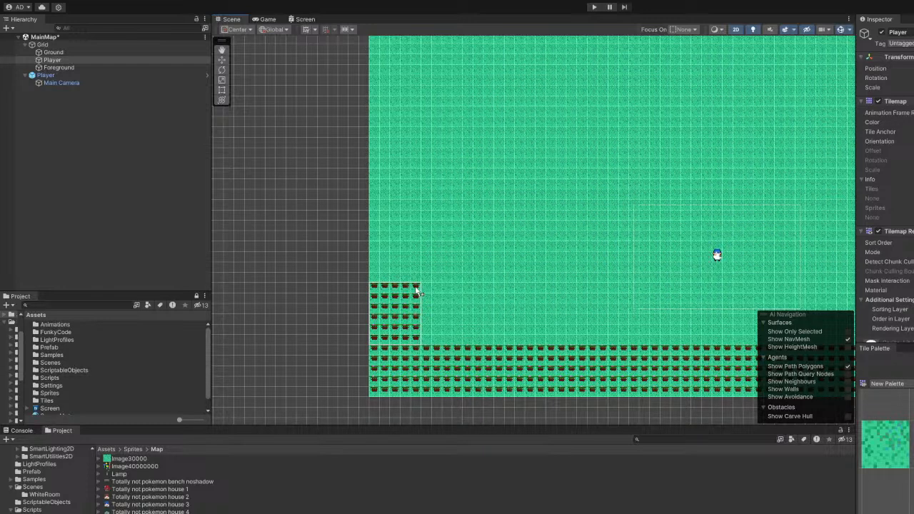
left_click_drag(417, 289, 416, 285)
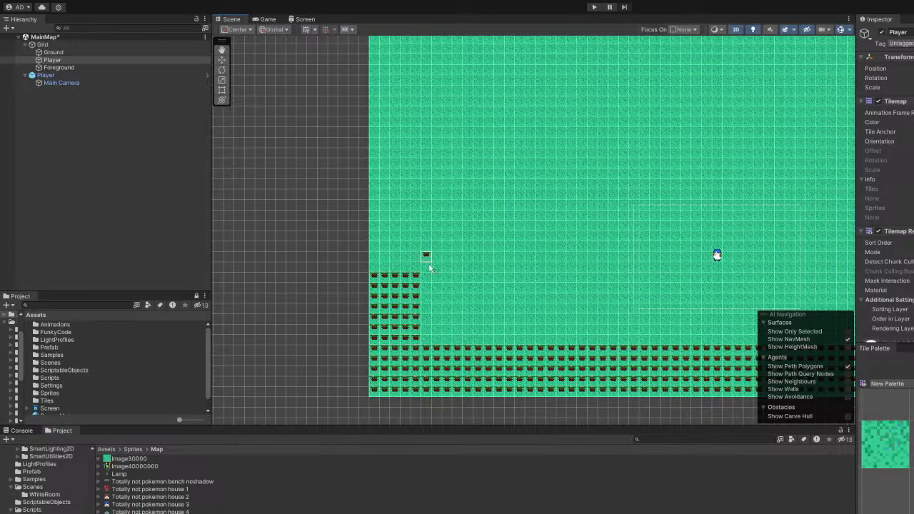
middle_click_drag(447, 252, 517, 362)
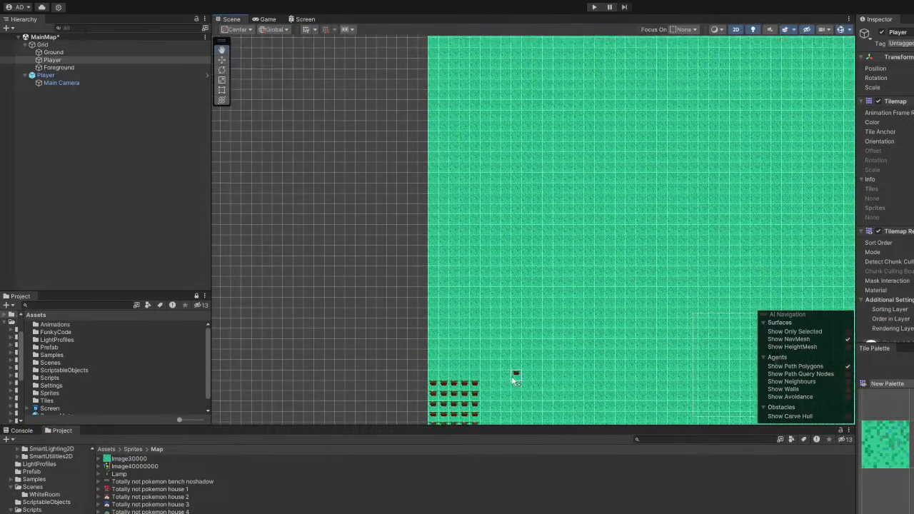
left_click_drag(429, 379, 433, 71)
middle_click_drag(463, 73, 447, 359)
mouse_move(448, 361)
left_mouse_down()
mouse_move(457, 346)
mouse_move(437, 346)
mouse_move(419, 304)
mouse_move(421, 75)
left_mouse_up()
Box-fill a matching five-tile-wide band of TreeBottom tiles up the map's right edge to the top-right corner.
mouse_move(575, 113)
middle_mouse_down()
mouse_move(431, 222)
mouse_move(415, 255)
middle_mouse_up()
scroll(433, 242, "down", 5)
scroll(546, 249, "down", 7)
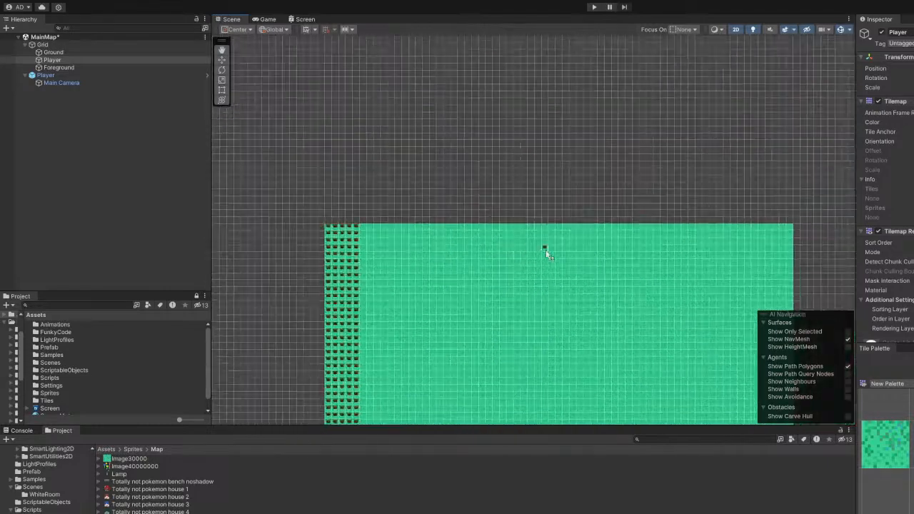
middle_click_drag(556, 253, 466, 87)
middle_click_drag(581, 270, 560, 222)
scroll(614, 335, "up", 4)
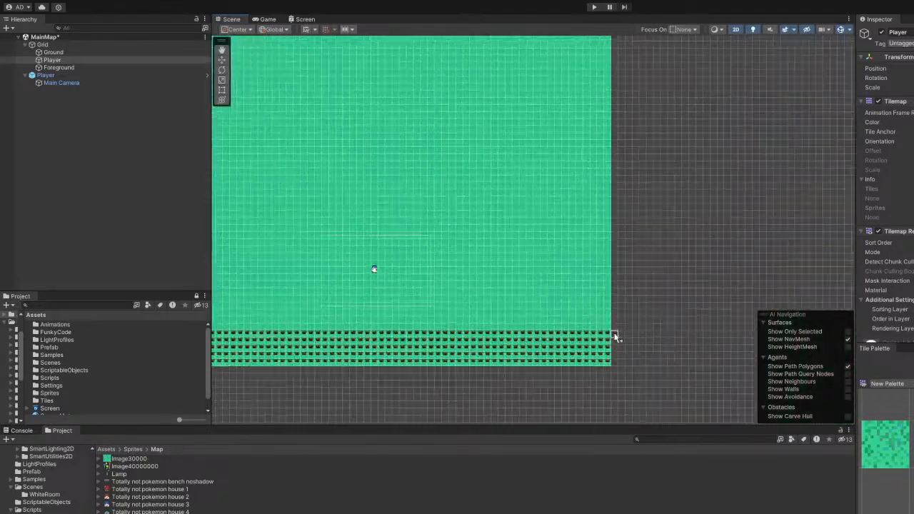
mouse_move(609, 330)
left_mouse_down()
mouse_move(553, 326)
mouse_move(557, 153)
left_mouse_up()
middle_click_drag(584, 166, 595, 350)
mouse_move(572, 333)
left_mouse_down()
mouse_move(618, 308)
mouse_move(626, 82)
mouse_move(619, 37)
left_mouse_up()
middle_click_drag(618, 36, 646, 394)
left_click_drag(643, 363, 599, 52)
middle_click_drag(622, 79, 643, 272)
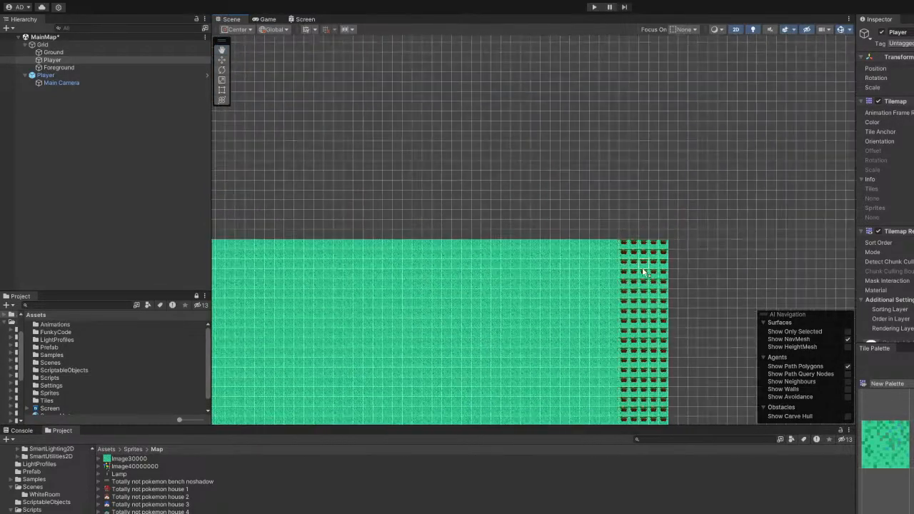
Box-fill five rows of TreeBottom tiles inward from both top corners of the map, leaving the middle of the top edge open.
scroll(590, 301, "down", 10)
middle_click_drag(568, 310, 623, 181)
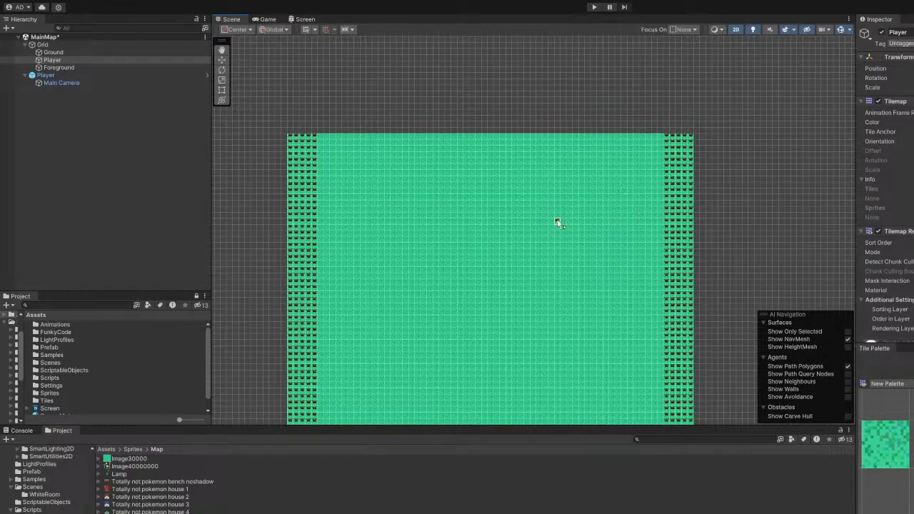
middle_click_drag(335, 138, 405, 172)
scroll(433, 201, "up", 5)
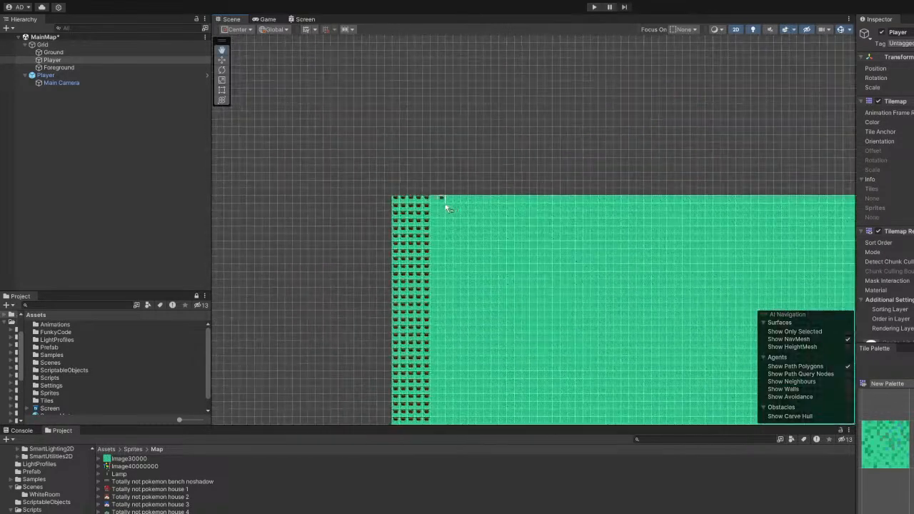
mouse_move(430, 209)
left_mouse_down()
mouse_move(430, 248)
mouse_move(566, 247)
left_mouse_up()
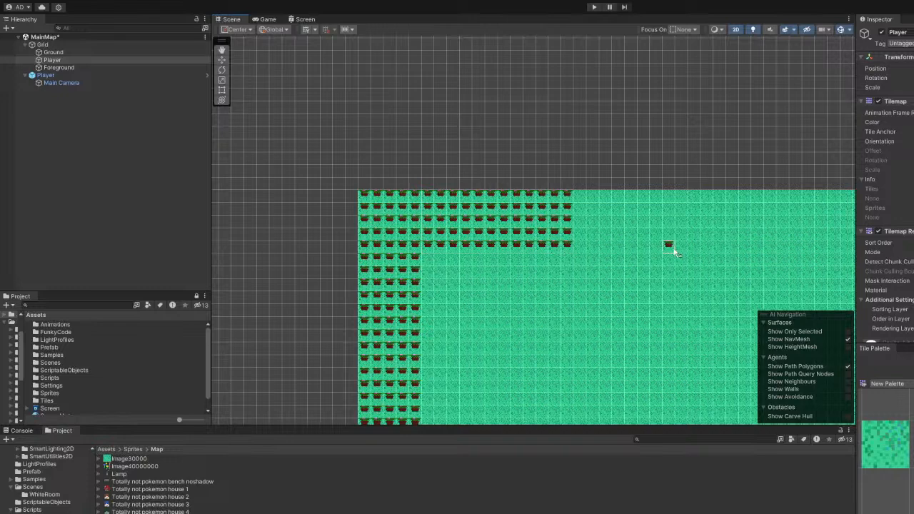
middle_click_drag(670, 249, 459, 248)
scroll(475, 238, "down", 8)
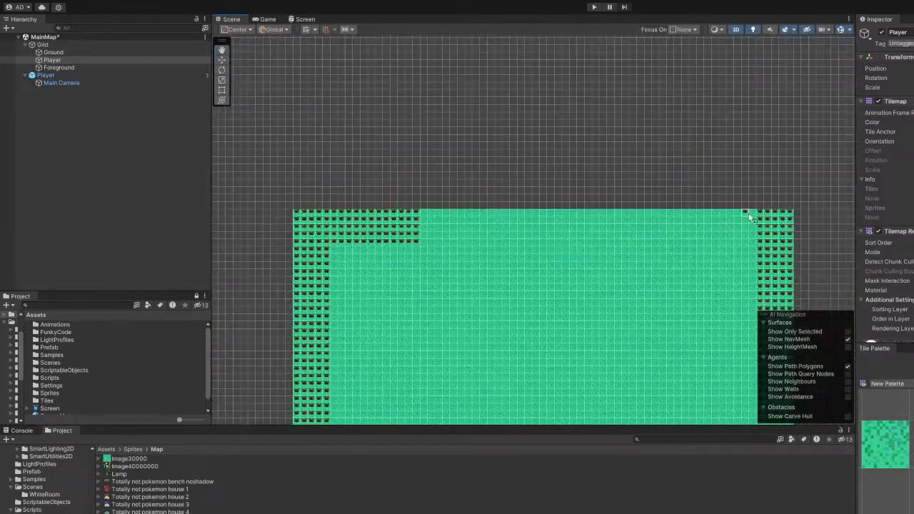
left_click_drag(753, 218, 632, 237)
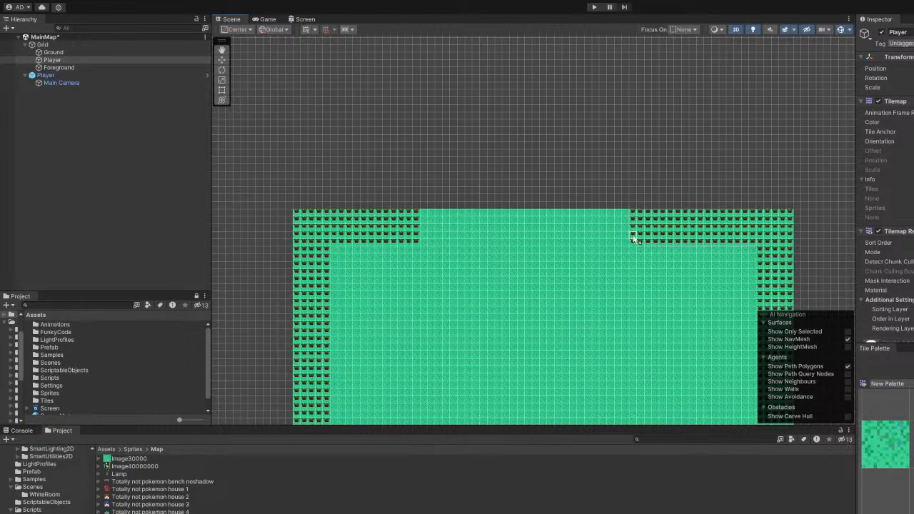
Extend both TreeBottom bands on the top edge inward, leaving a central opening about ten tiles wide.
scroll(625, 230, "up", 2)
scroll(627, 229, "down", 2)
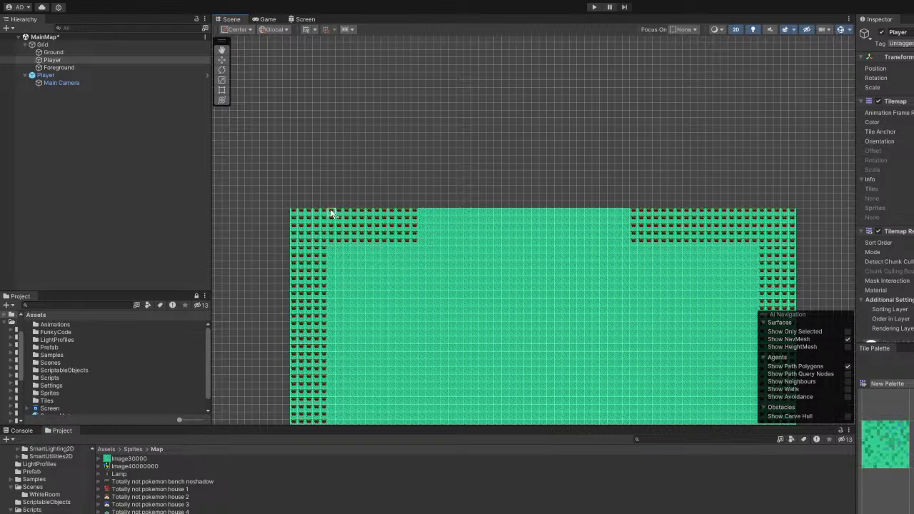
scroll(464, 218, "up", 1)
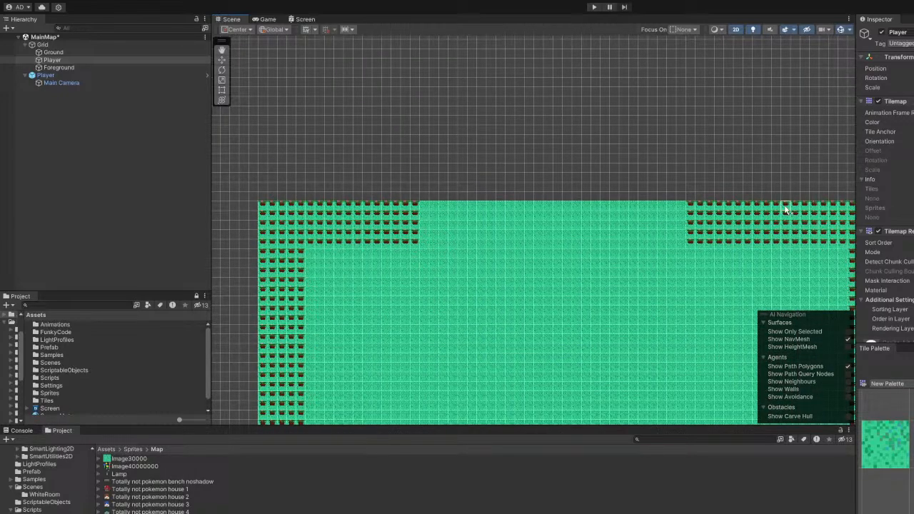
middle_click_drag(753, 222, 608, 246)
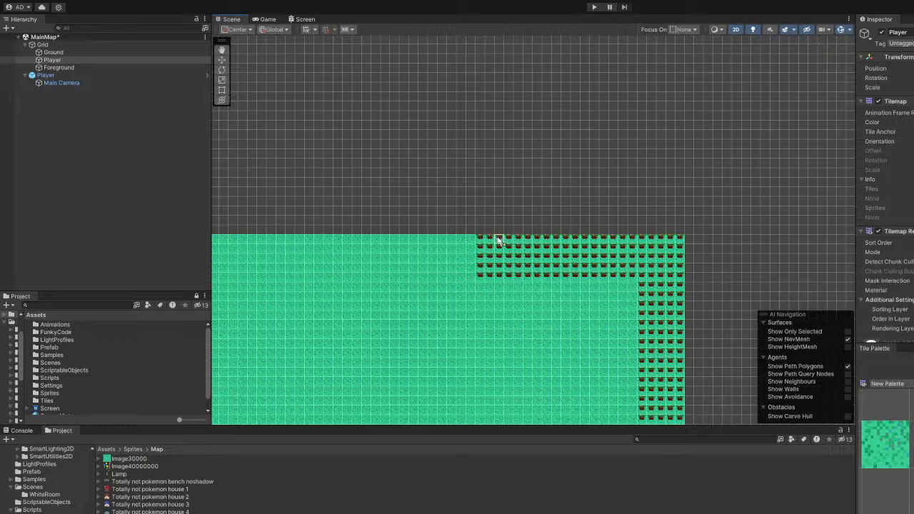
middle_click_drag(459, 238, 626, 258)
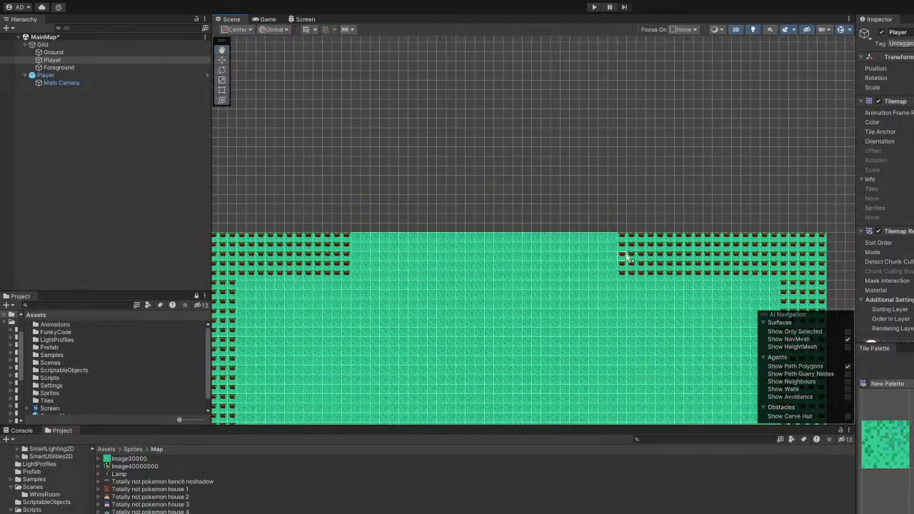
mouse_move(627, 258)
left_mouse_down()
mouse_move(613, 241)
mouse_move(607, 275)
mouse_move(586, 273)
left_mouse_up()
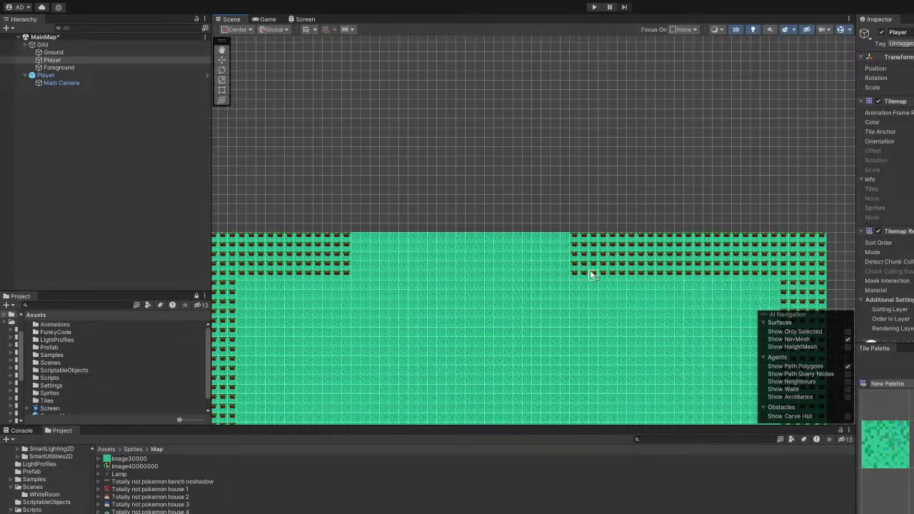
scroll(459, 246, "down", 2)
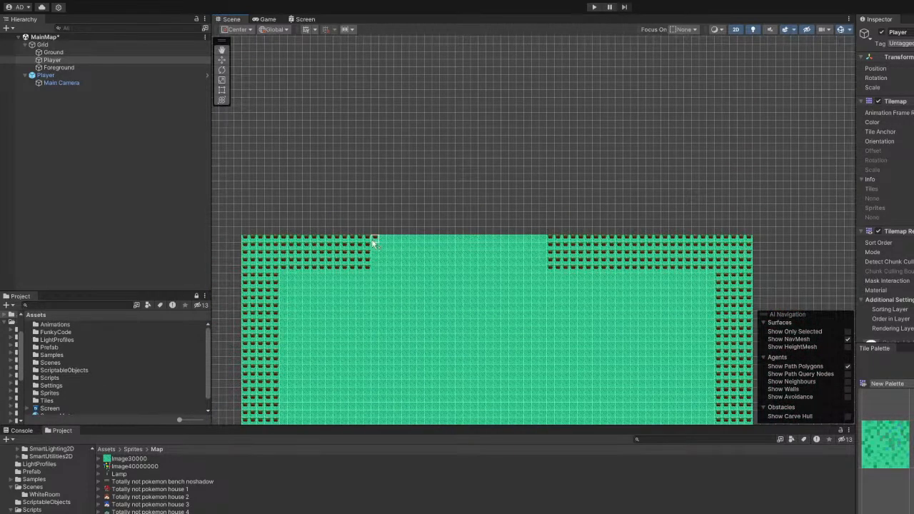
mouse_move(373, 243)
left_mouse_down()
mouse_move(376, 264)
mouse_move(452, 271)
left_mouse_up()
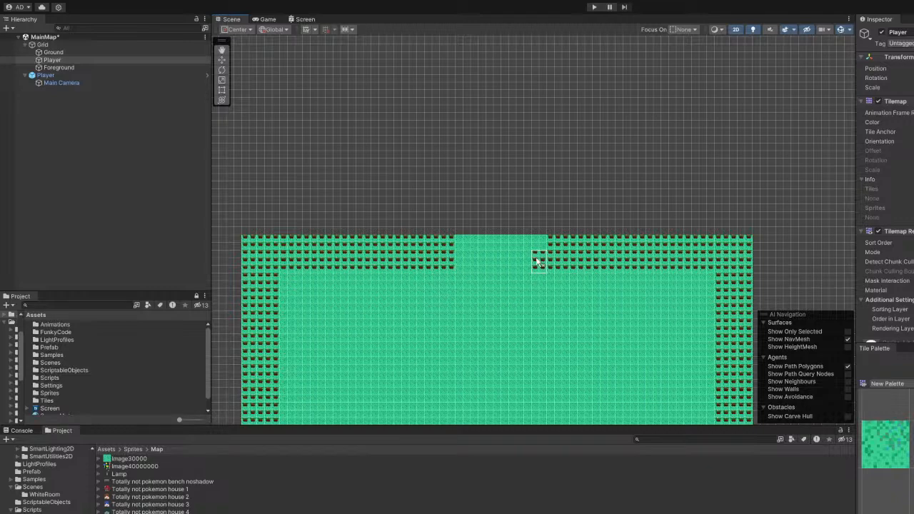
left_click_drag(538, 261, 537, 237)
scroll(505, 276, "down", 3)
middle_click_drag(545, 329, 548, 217)
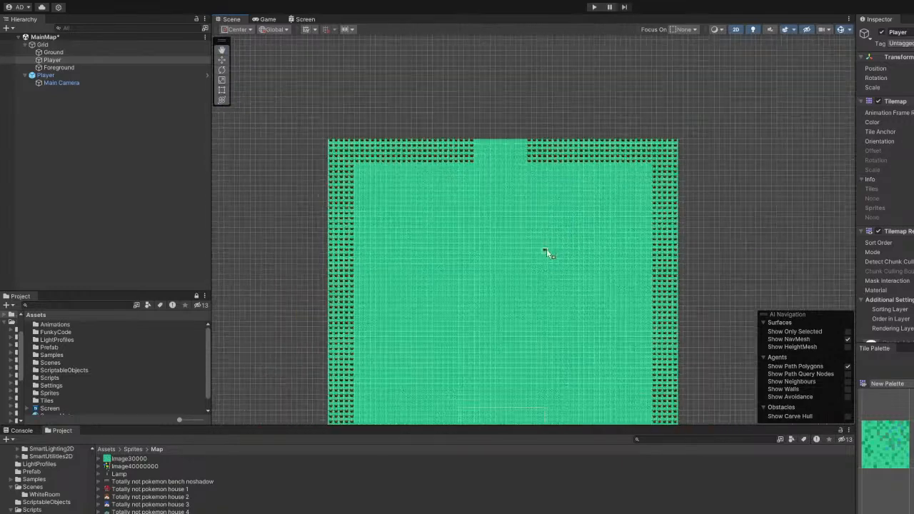
middle_click_drag(545, 250, 526, 161)
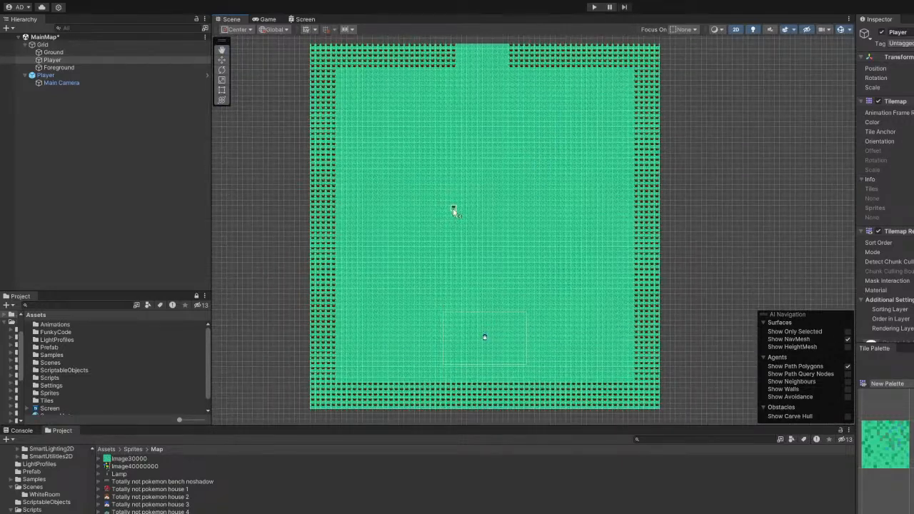
Select the Foreground tilemap and get the TreeTop tile ready for painting.
left_click(58, 68)
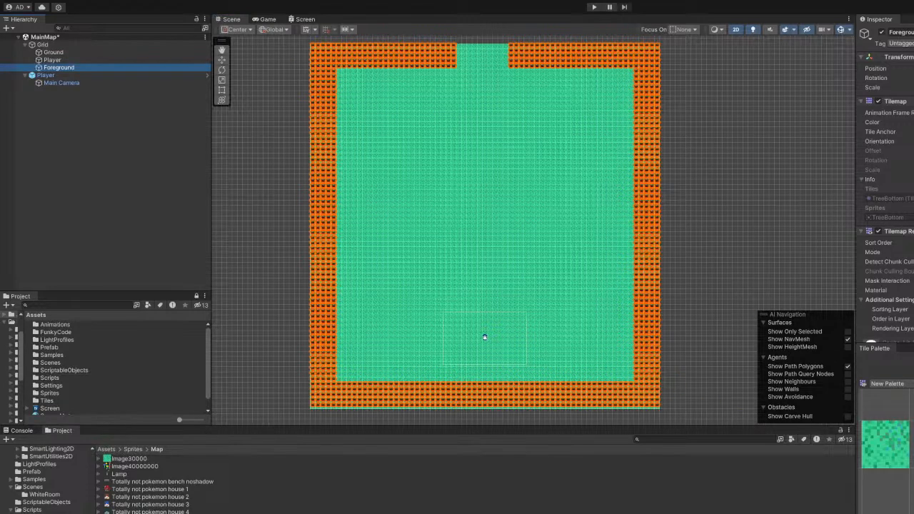
left_click(485, 337)
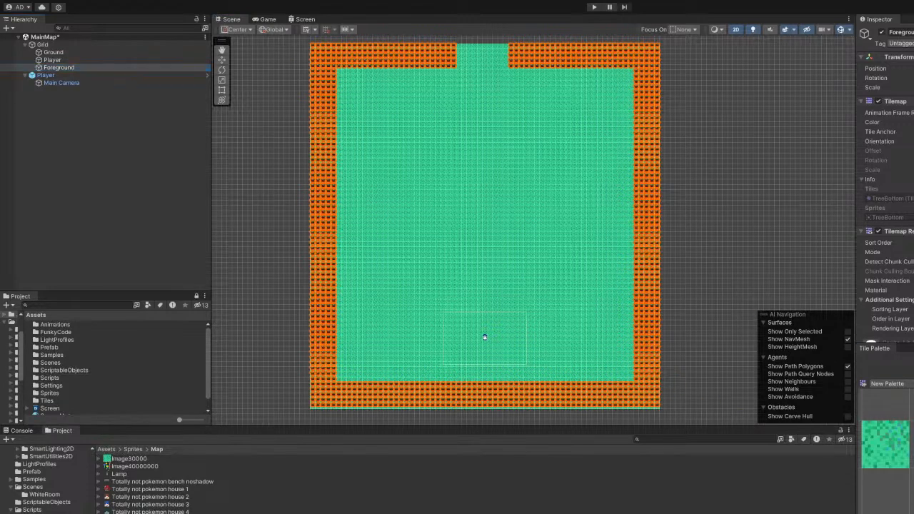
Try box-filling TreeTop tiles leftward over the bottom tree band from the map's bottom-right corner, and undo the fill.
scroll(651, 397, "up", 10)
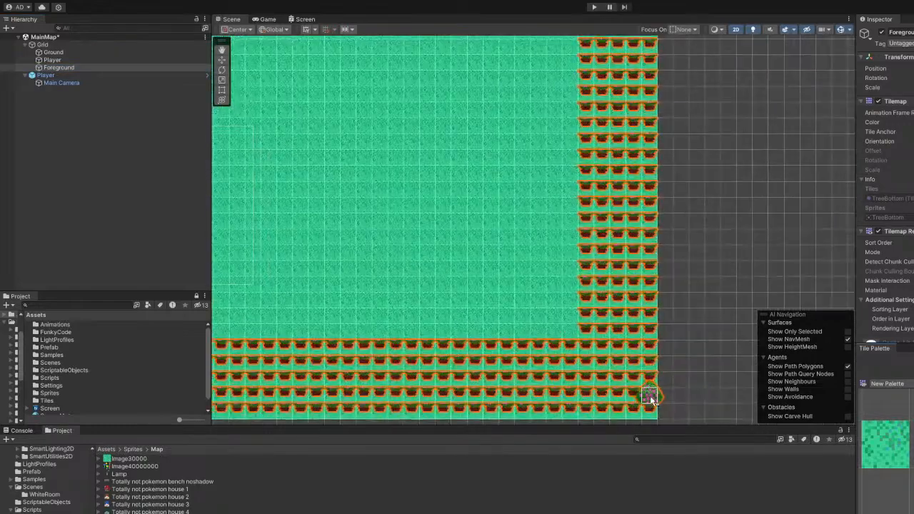
middle_click_drag(652, 397, 690, 359)
left_click_drag(690, 359, 450, 292)
middle_click_drag(447, 297, 796, 282)
left_click_drag(795, 281, 373, 277)
middle_click_drag(373, 278, 681, 270)
left_click_drag(681, 270, 371, 277)
key("ctrl+z")
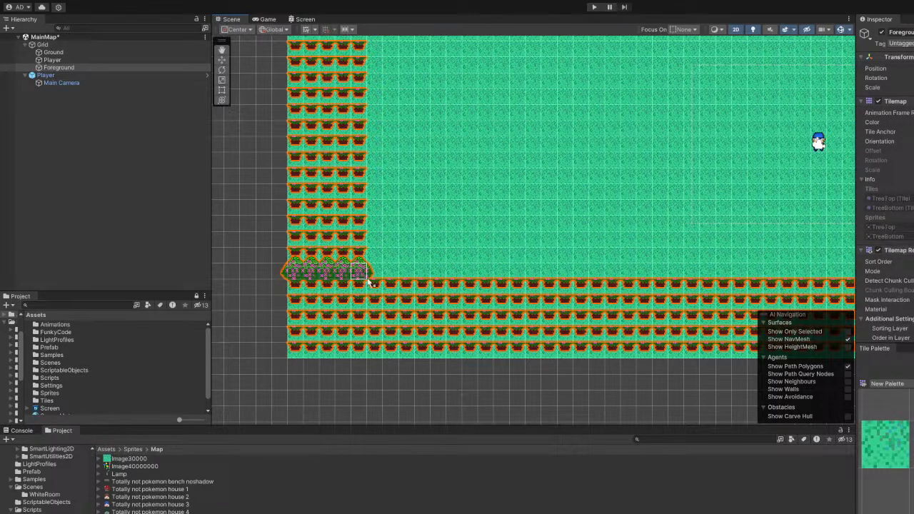
Box-fill TreeTop tiles over the bottom tree band from the left edge to the right edge, keeping the lowest TreeBottom row exposed.
left_click_drag(308, 289, 367, 347)
left_click_drag(374, 267, 747, 344)
middle_click_drag(740, 302, 398, 261)
left_click_drag(398, 250, 712, 315)
middle_click_drag(748, 262, 427, 241)
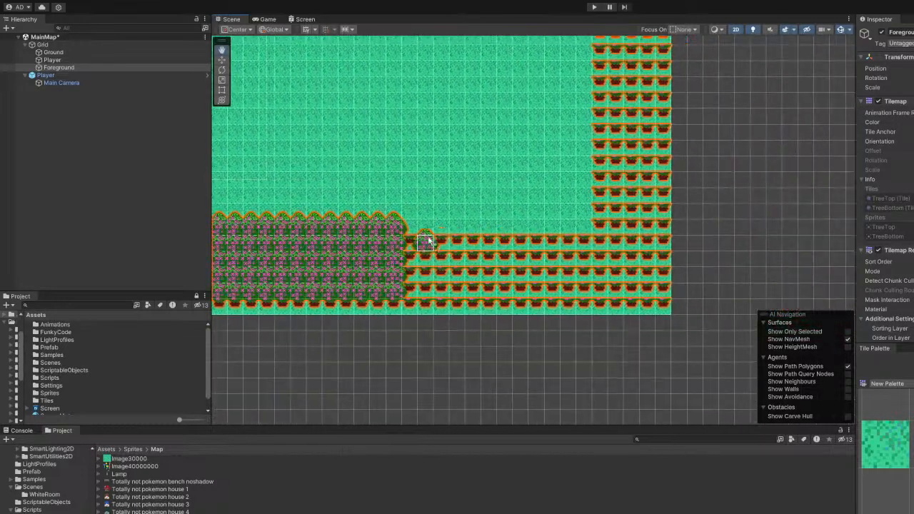
left_click_drag(408, 232, 670, 297)
Box-fill TreeTop tiles over the whole right-edge tree band, from the bottom band up to the map's top-right corner.
middle_click_drag(671, 245, 629, 347)
left_click_drag(635, 348, 560, 89)
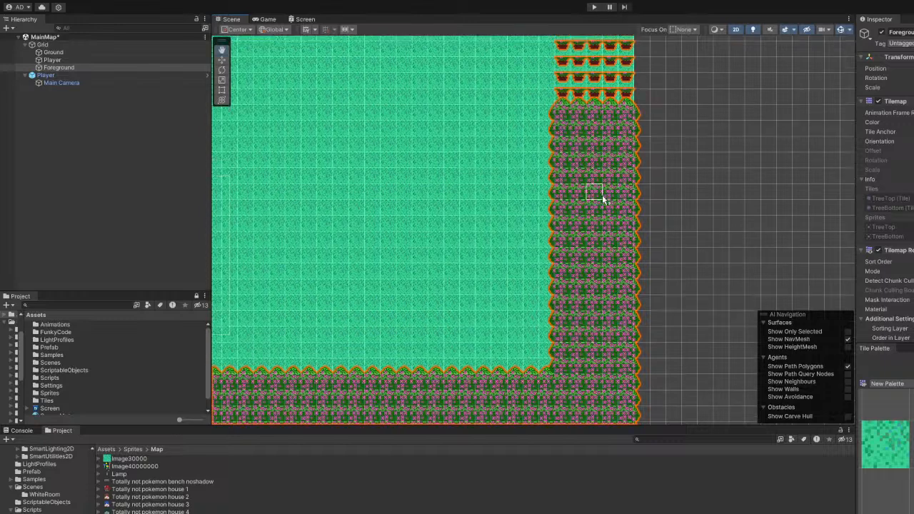
middle_click_drag(596, 194, 592, 414)
left_click_drag(548, 324, 606, 111)
middle_click_drag(606, 111, 604, 401)
left_click_drag(606, 389, 549, 64)
middle_click_drag(550, 64, 553, 357)
left_click_drag(547, 321, 612, 153)
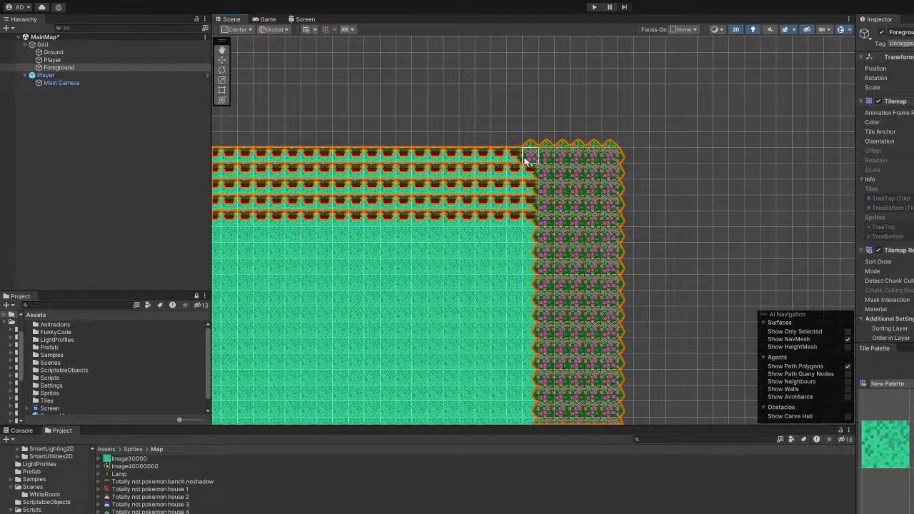
Box-fill TreeTop tiles over the top tree bands on both sides of the opening, keeping their lowest TreeBottom row exposed.
left_click_drag(533, 150, 307, 204)
left_click_drag(602, 148, 259, 150)
middle_click_drag(411, 182, 725, 241)
mouse_move(606, 218)
left_mouse_down()
mouse_move(495, 207)
mouse_move(477, 227)
mouse_move(538, 252)
mouse_move(607, 255)
mouse_move(611, 277)
left_mouse_up()
middle_click_drag(465, 296, 845, 275)
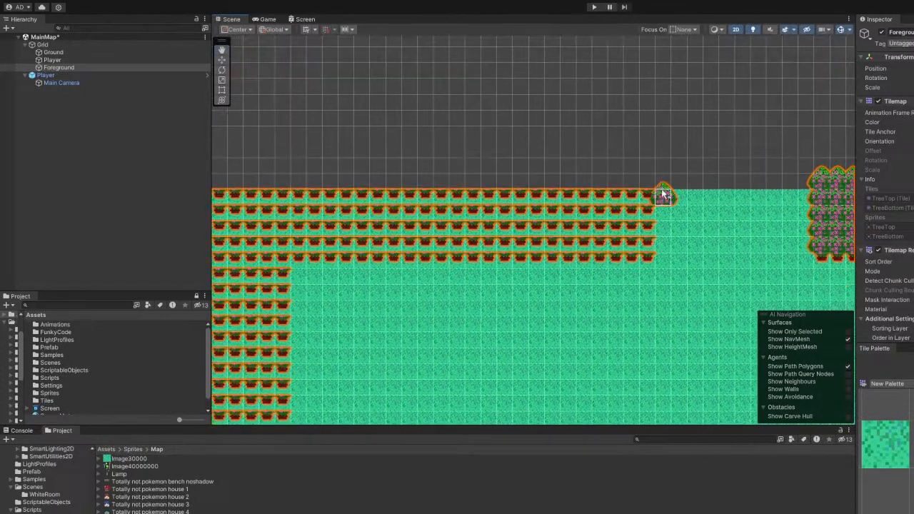
left_click_drag(647, 183, 223, 255)
Box-fill TreeTop tiles over the left-edge tree band, from below the top band down to the bottom band.
middle_click_drag(378, 307, 669, 216)
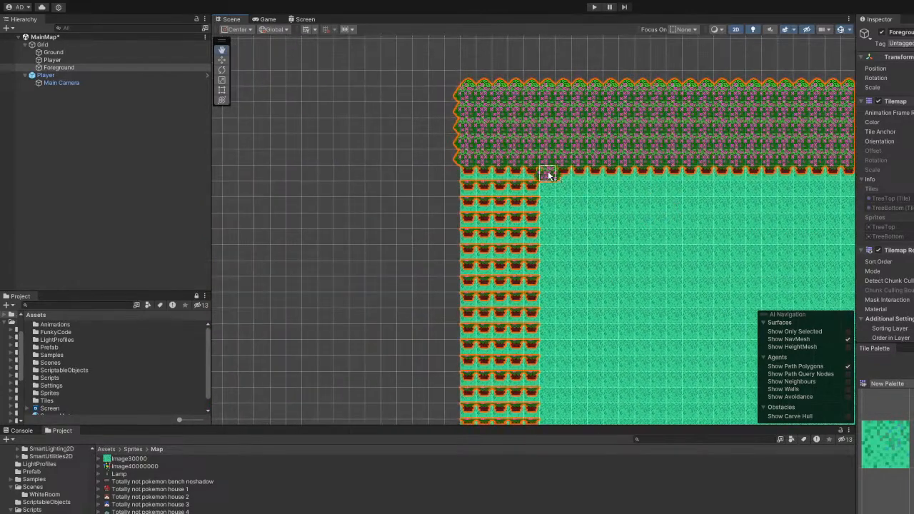
left_click_drag(543, 174, 477, 399)
middle_click_drag(593, 378, 680, 95)
left_click_drag(623, 116, 557, 409)
middle_click_drag(683, 389, 678, 151)
left_click_drag(621, 184, 551, 410)
middle_click_drag(678, 367, 670, 118)
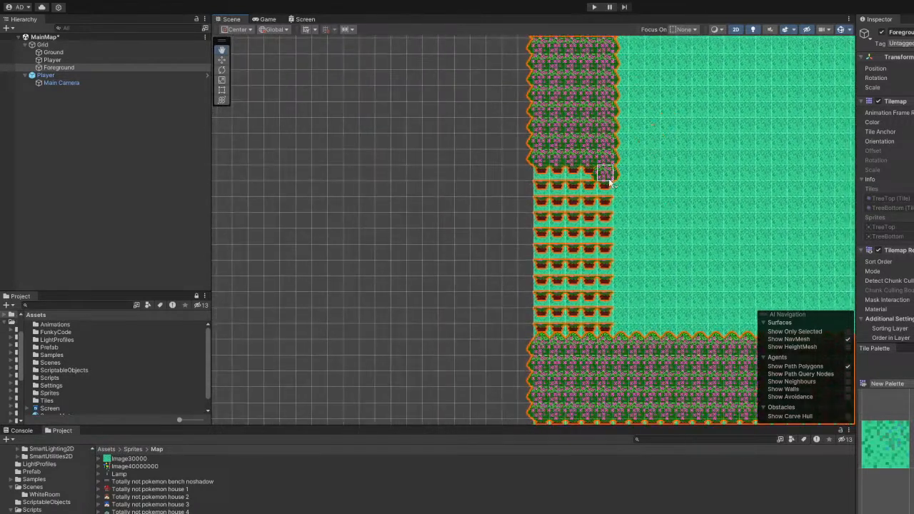
left_click_drag(607, 180, 549, 334)
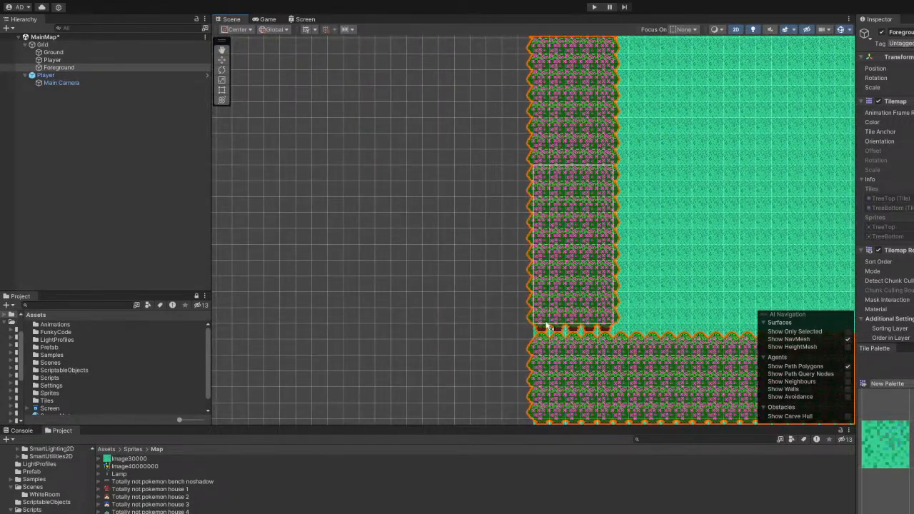
Inspect the TreeTop coverage along the left, top and right tree bands, including the corners and the edges of the opening.
scroll(658, 343, "down", 2)
scroll(658, 343, "up", 5)
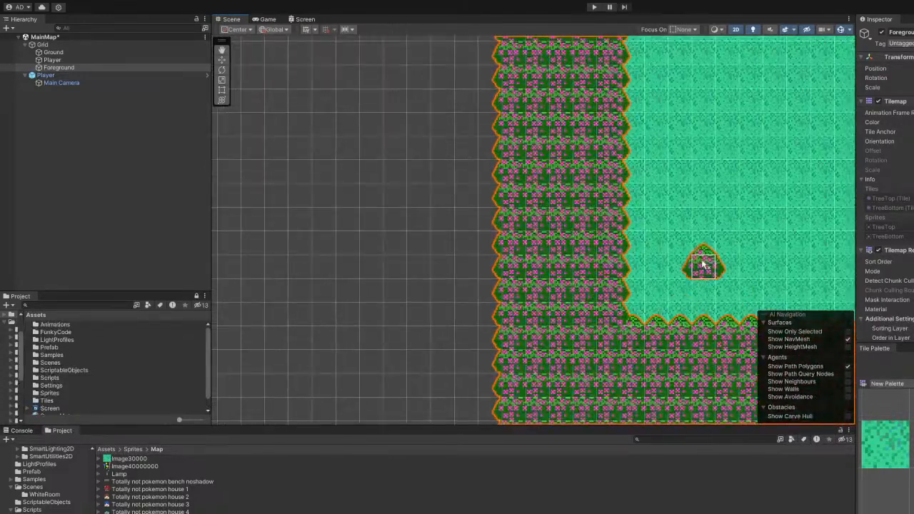
middle_click_drag(725, 212, 622, 339)
scroll(629, 312, "down", 1)
scroll(631, 311, "down", 5)
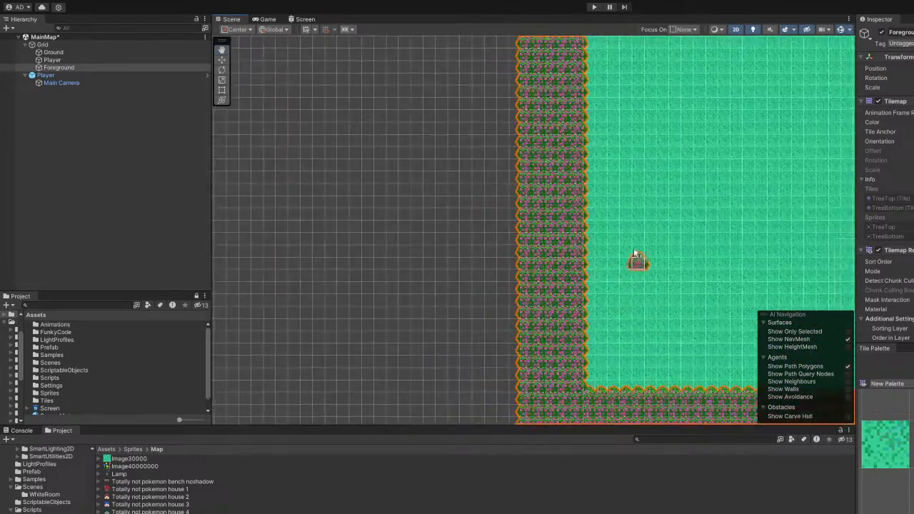
middle_click_drag(649, 200, 626, 271)
middle_click_drag(584, 172, 523, 396)
scroll(557, 171, "up", 2)
scroll(659, 188, "up", 3)
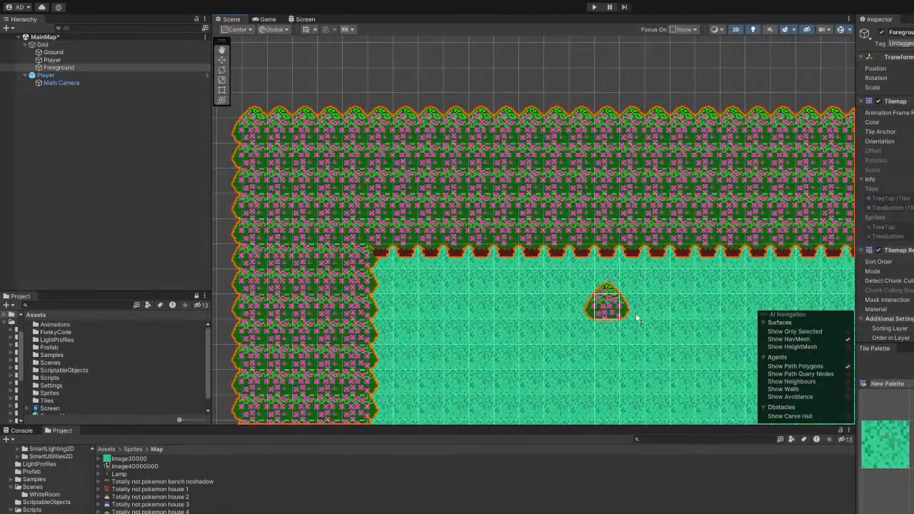
scroll(614, 306, "down", 2)
middle_click_drag(719, 326, 616, 289)
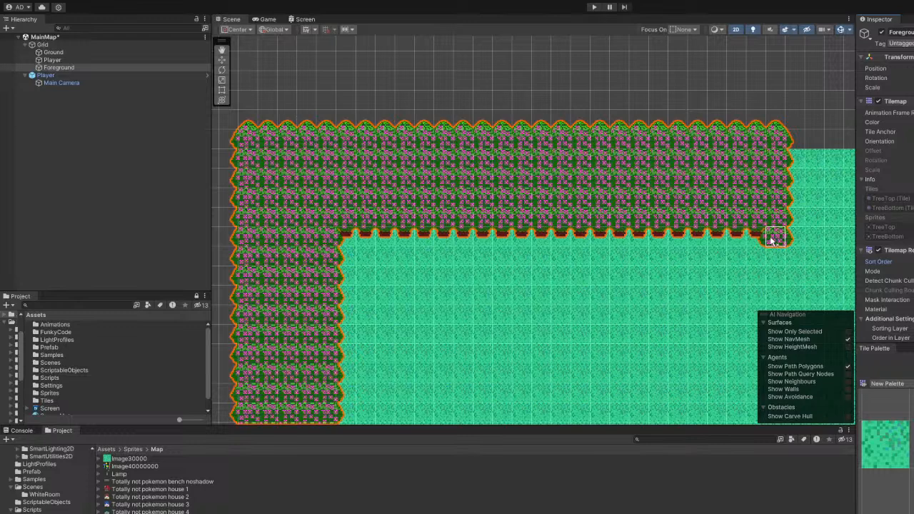
middle_click_drag(772, 241, 345, 240)
middle_click_drag(638, 260, 377, 268)
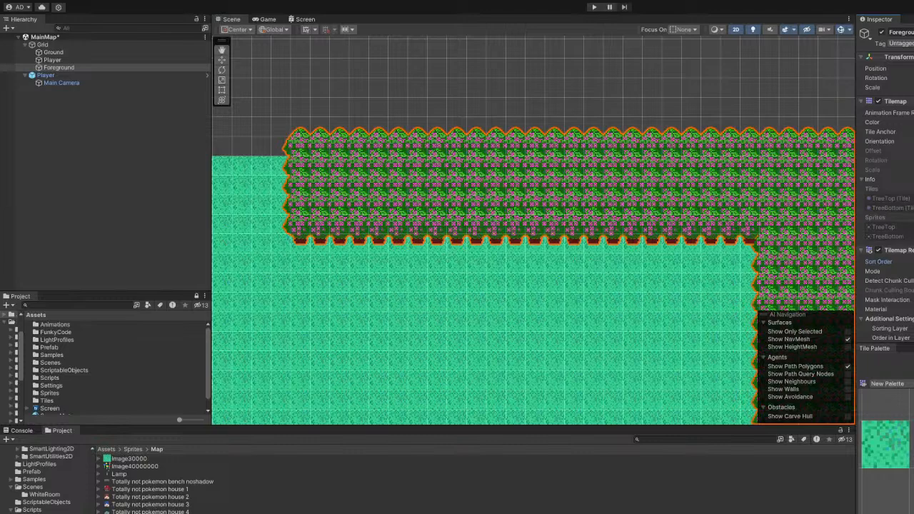
scroll(489, 233, "down", 5)
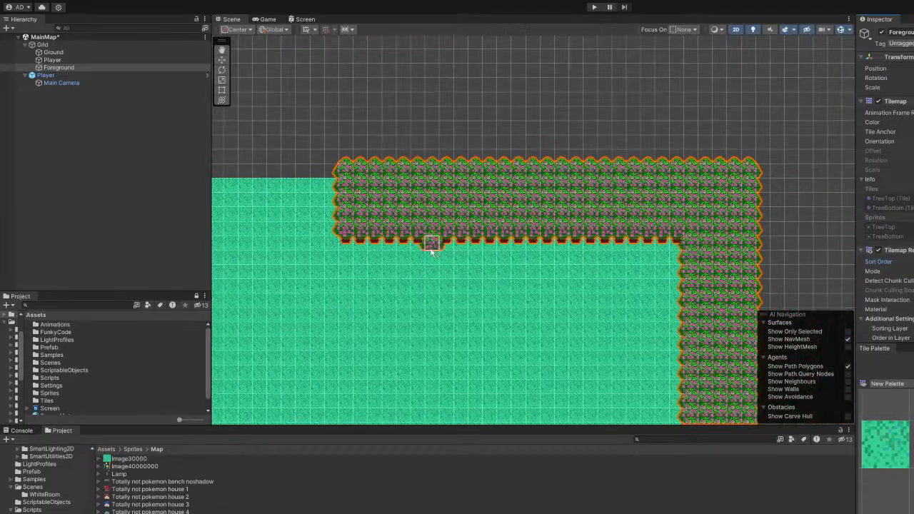
middle_click_drag(502, 310, 420, 93)
middle_click_drag(497, 320, 602, 312)
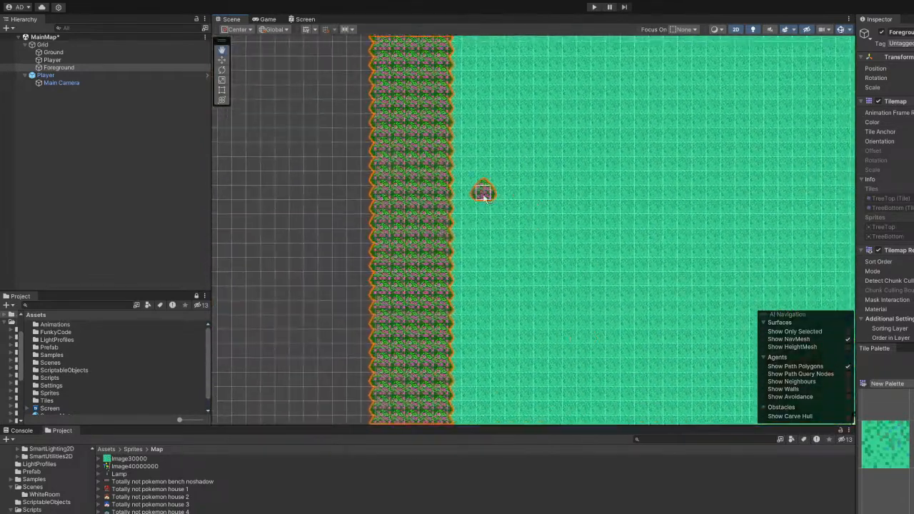
Select the Player tilemap.
left_click(52, 60)
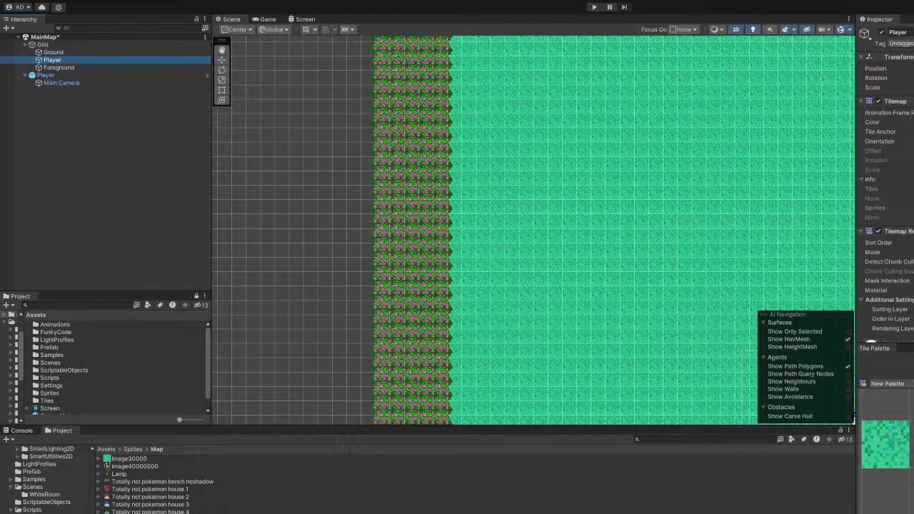
Rename the Player tilemap under Grid to TreeRoots.
scroll(886, 178, "down", 2)
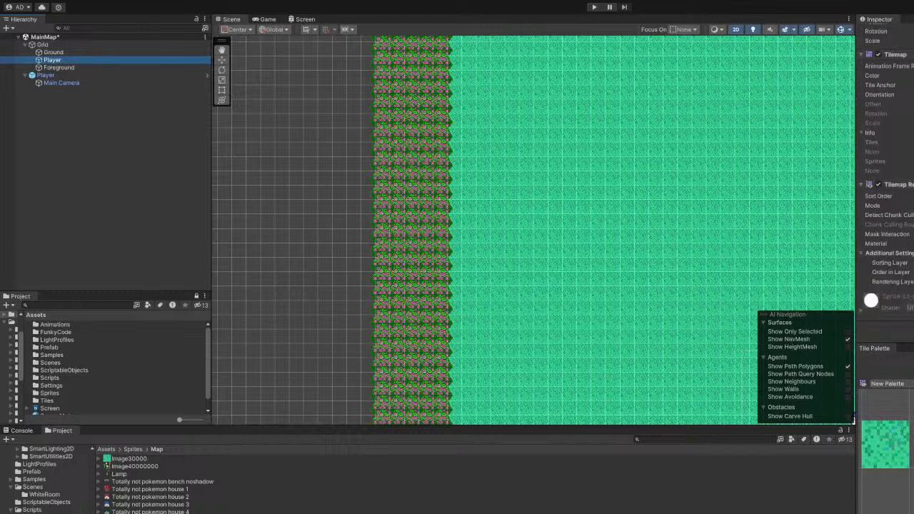
left_click(52, 61)
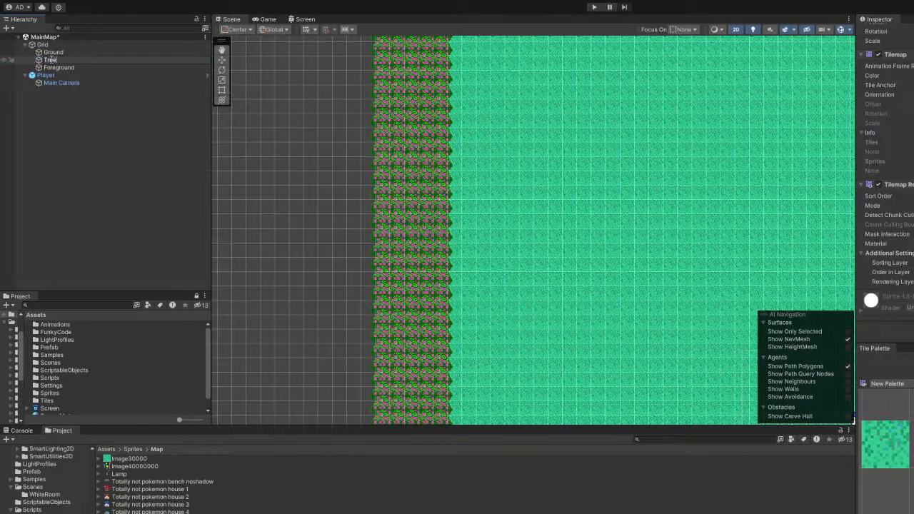
type("TreeRoots")
key("Return")
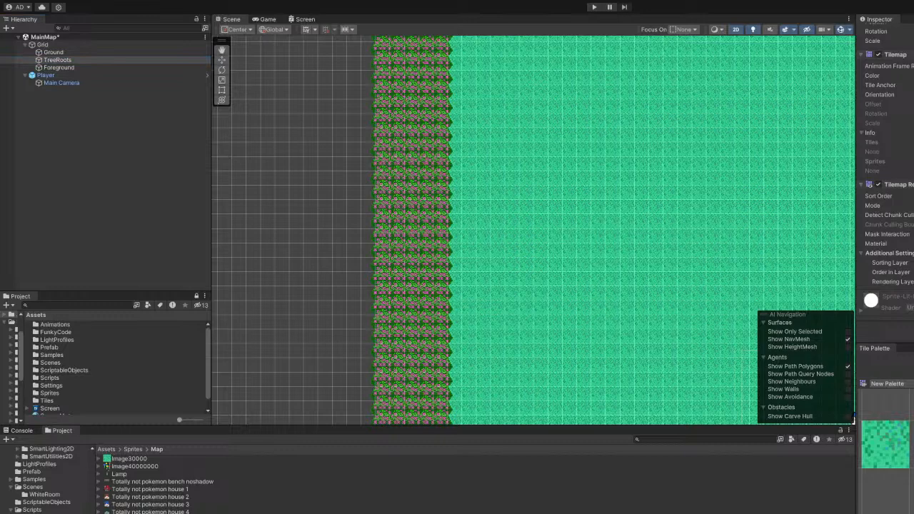
Add a Tilemap Collider, a Rigidbody and a Composite Collider to the TreeRoots tilemap and review their settings.
key("Return")
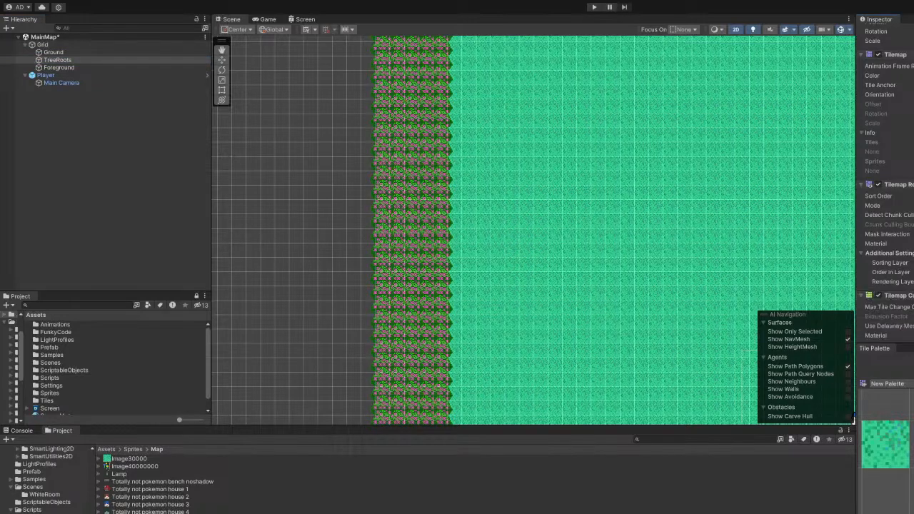
scroll(886, 171, "down", 3)
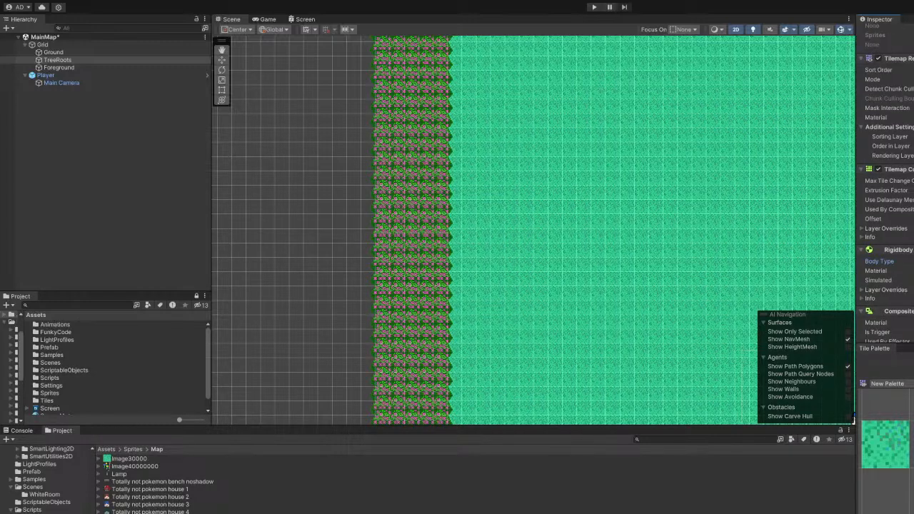
left_click(886, 290)
left_click(886, 290)
scroll(886, 290, "down", 2)
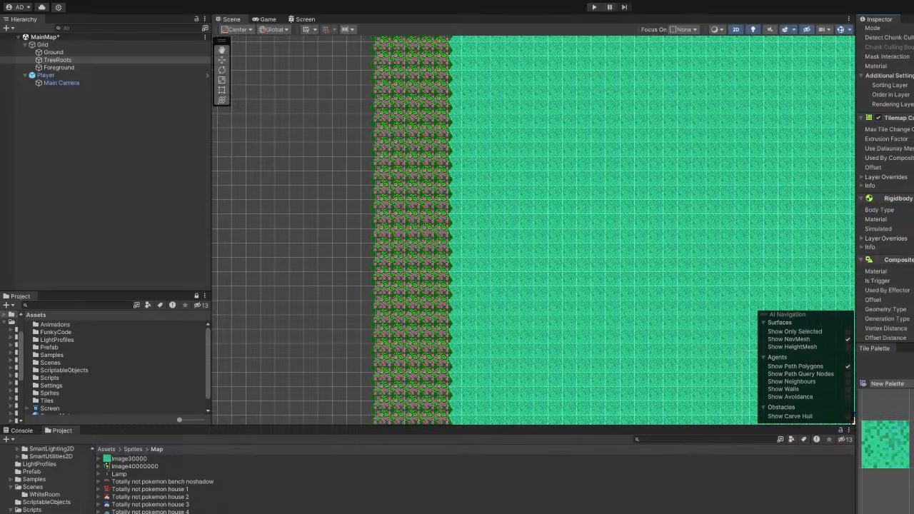
scroll(886, 215, "down", 3)
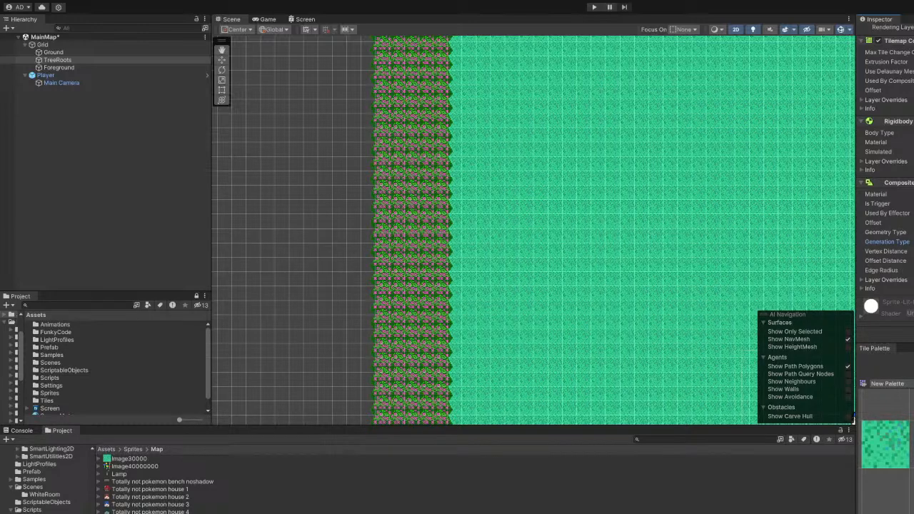
scroll(886, 183, "up", 4)
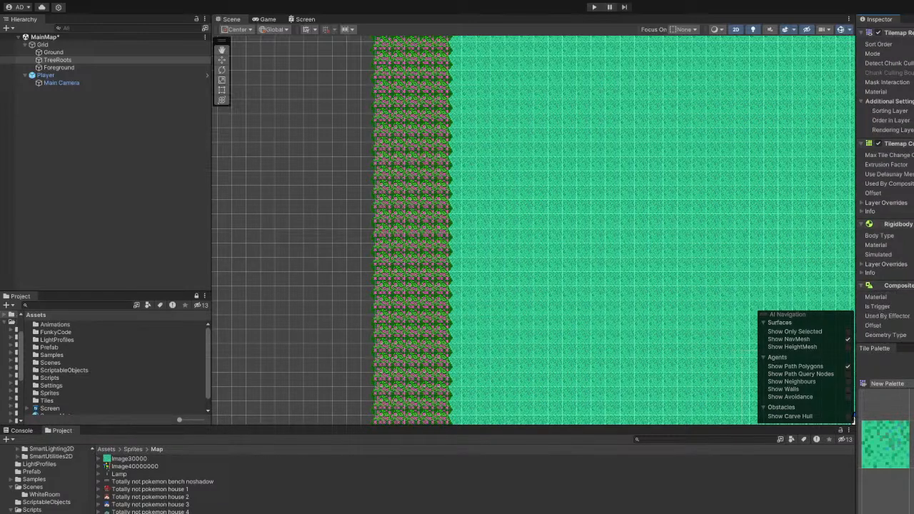
scroll(886, 183, "down", 4)
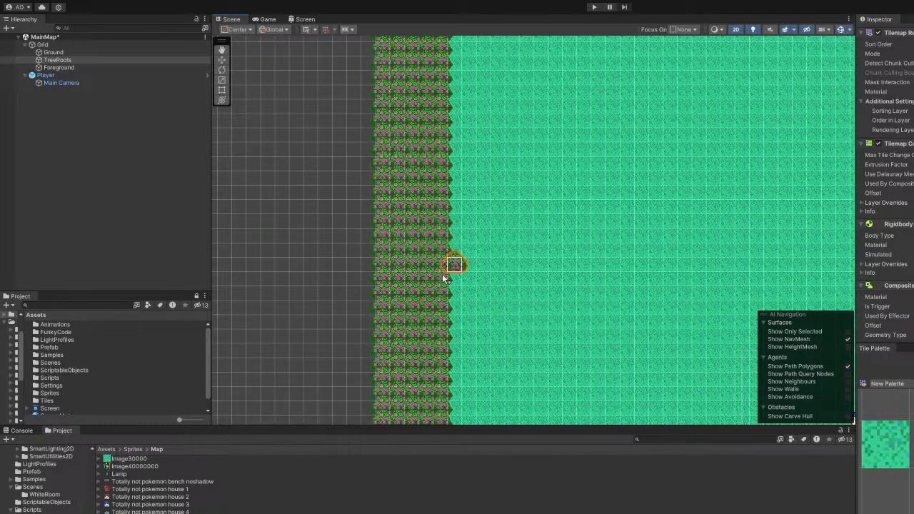
Deactivate the Foreground and Ground tilemaps to isolate the contents of TreeRoots.
scroll(428, 300, "up", 5)
left_click(69, 68)
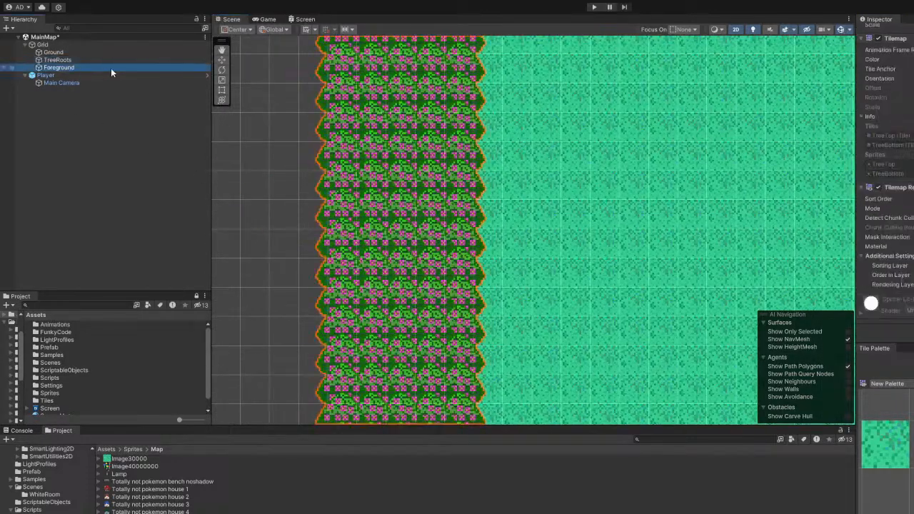
scroll(886, 143, "up", 2)
left_click(884, 34)
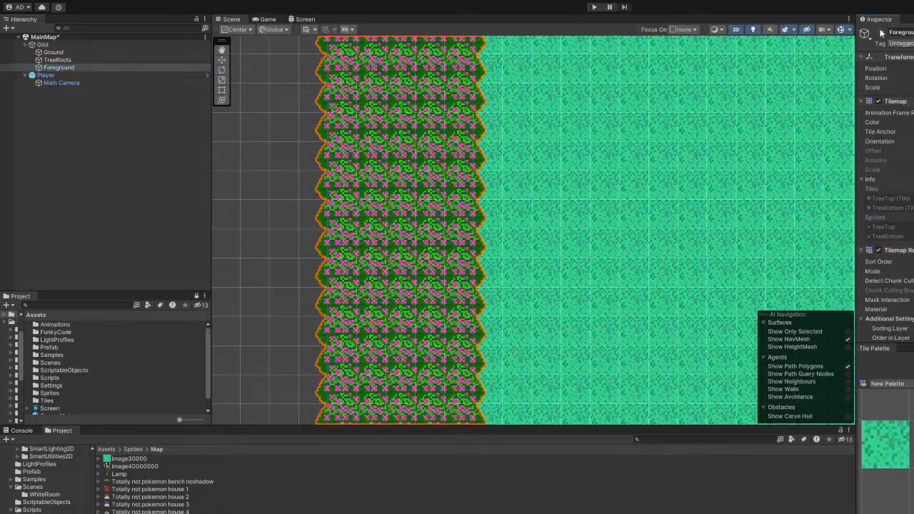
left_click(72, 60)
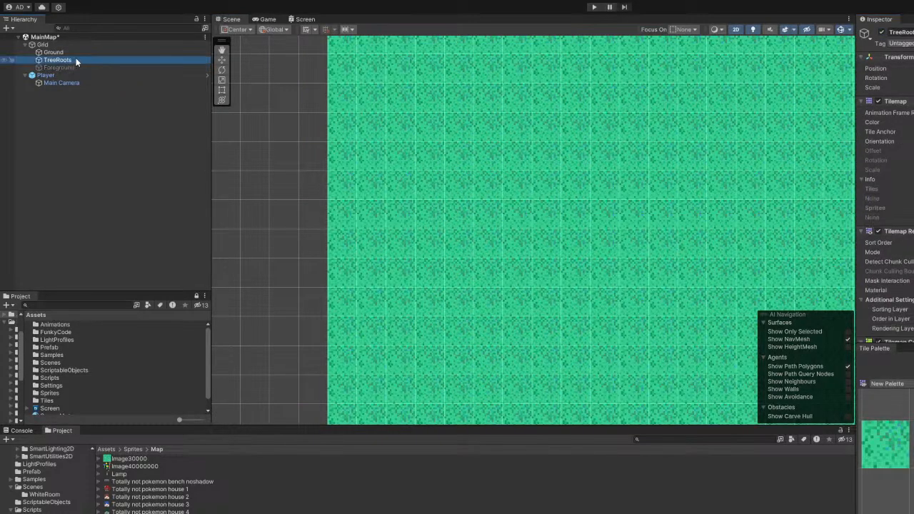
scroll(636, 304, "down", 3)
scroll(428, 204, "down", 3)
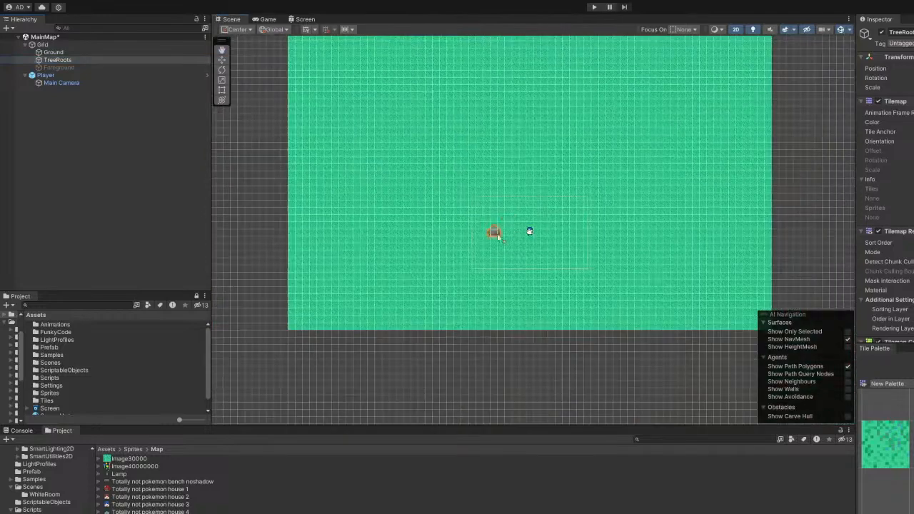
mouse_move(494, 233)
middle_mouse_down()
mouse_move(516, 373)
mouse_move(503, 361)
middle_mouse_up()
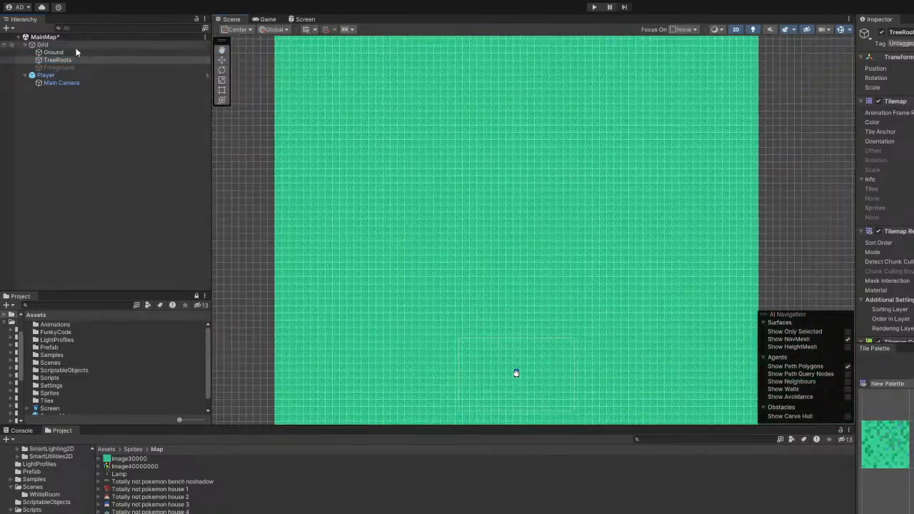
left_click(58, 53)
left_click(882, 32)
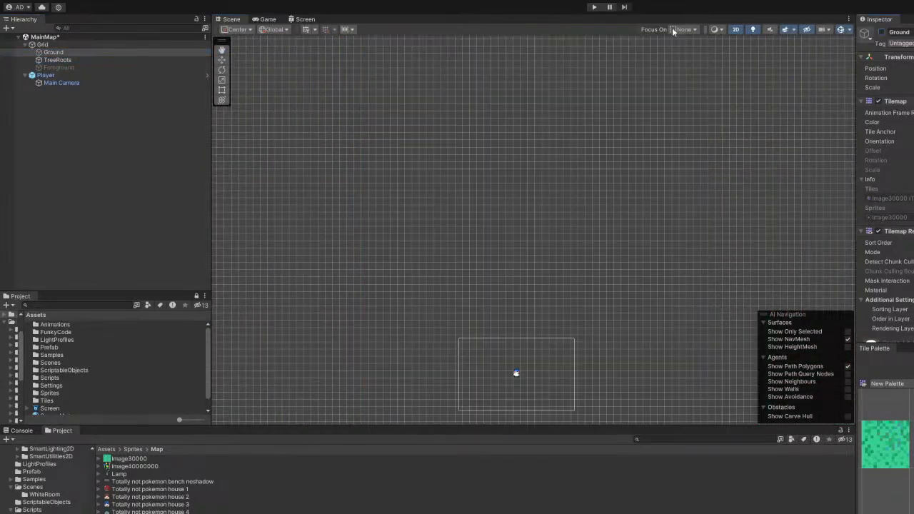
Switch the Player object off and on again, and reactivate the Foreground tilemap.
left_click(54, 60)
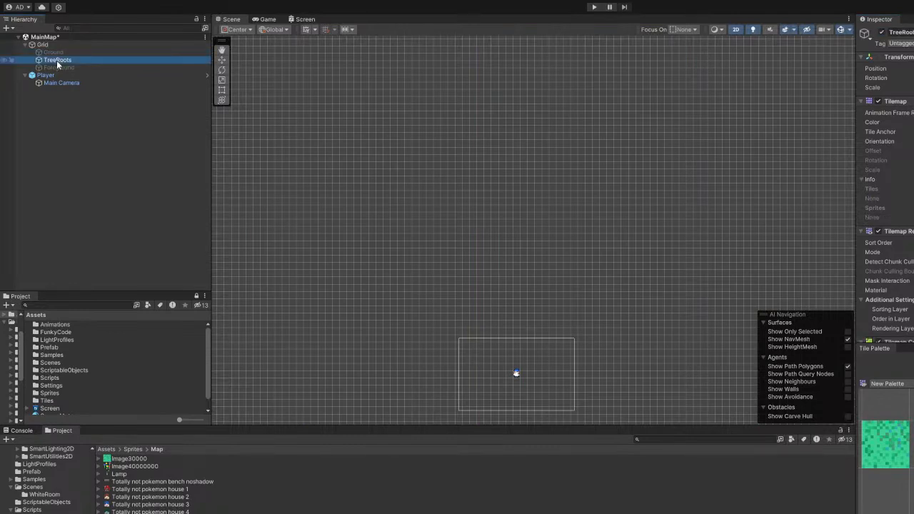
left_click(58, 75)
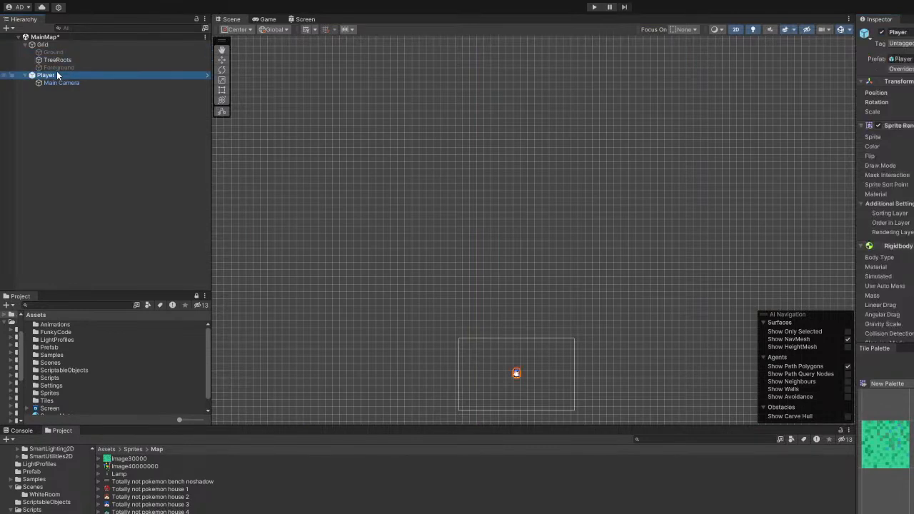
left_click(882, 33)
left_click(882, 33)
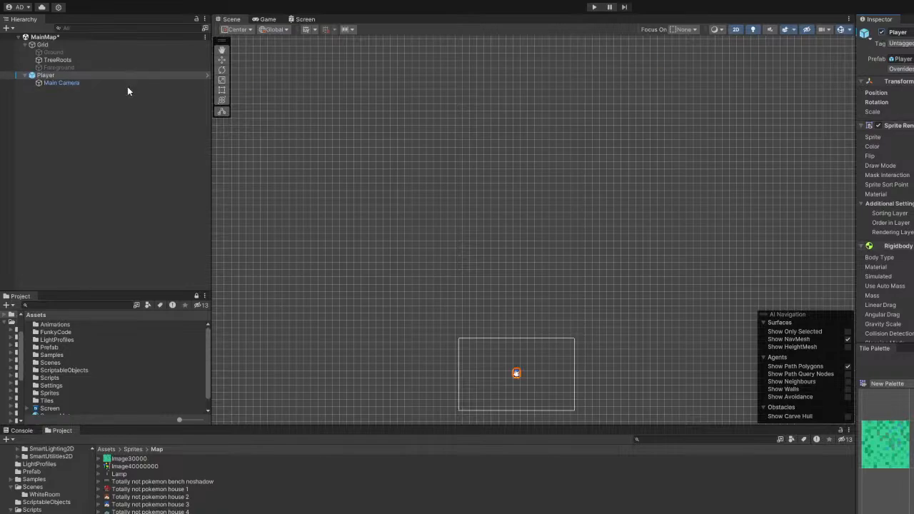
left_click(89, 67)
left_click(883, 32)
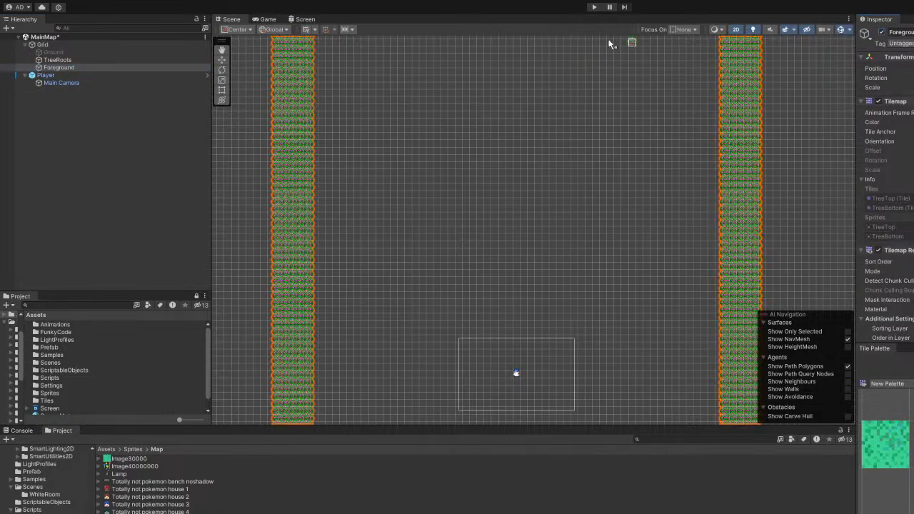
Examine the tree border around the whole map while the ground is hidden, including the opening in its upper side.
scroll(452, 237, "down", 3)
scroll(429, 178, "up", 8)
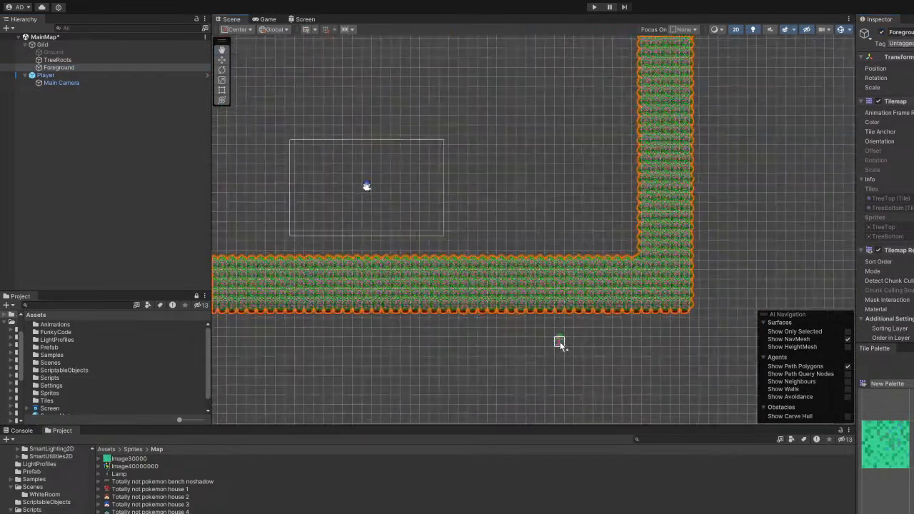
scroll(547, 317, "down", 5)
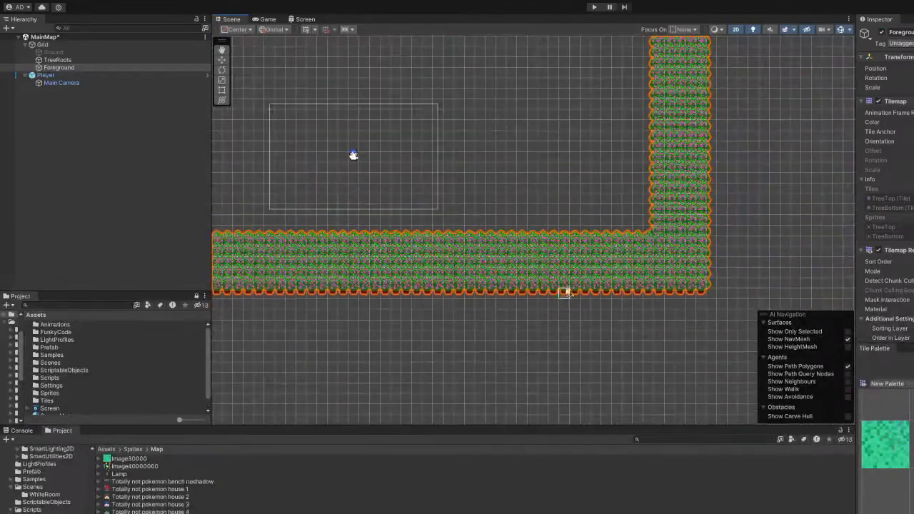
left_click(64, 60)
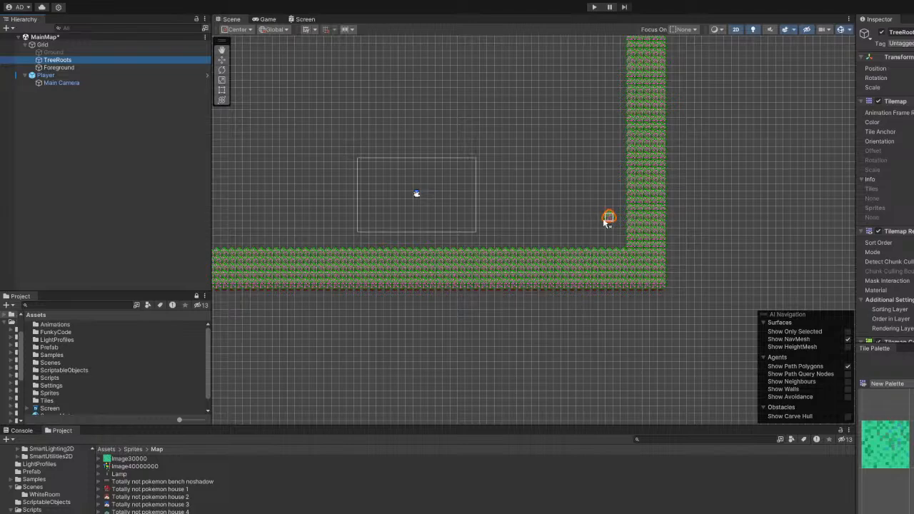
left_click_drag(606, 222, 465, 280)
left_click_drag(535, 45, 535, 238)
mouse_move(445, 169)
left_mouse_down()
mouse_move(498, 343)
mouse_move(560, 284)
mouse_move(665, 233)
left_mouse_up()
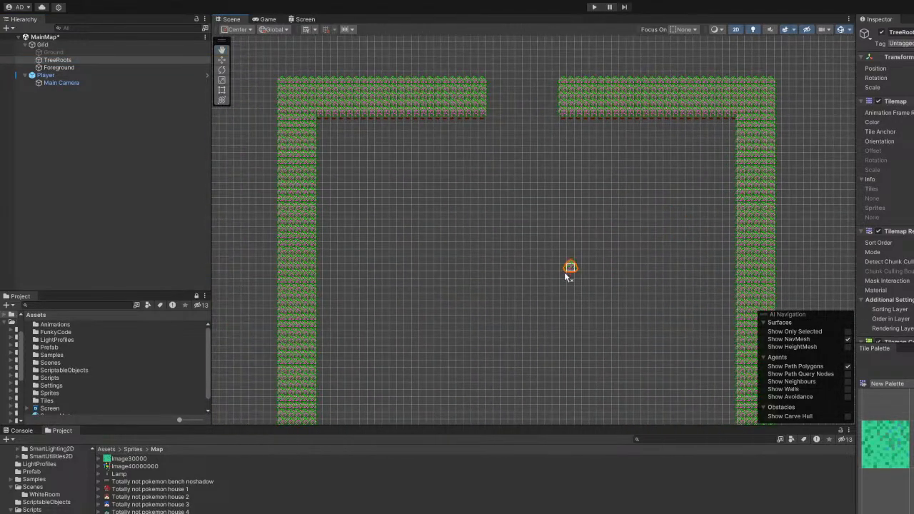
left_click_drag(571, 265, 526, 107)
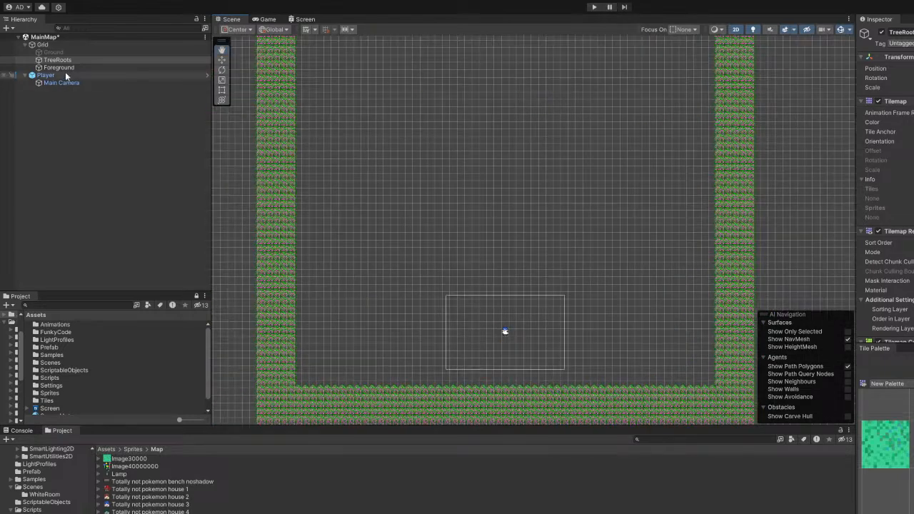
Reactivate the Ground tilemap beneath the tree border.
left_click(93, 53)
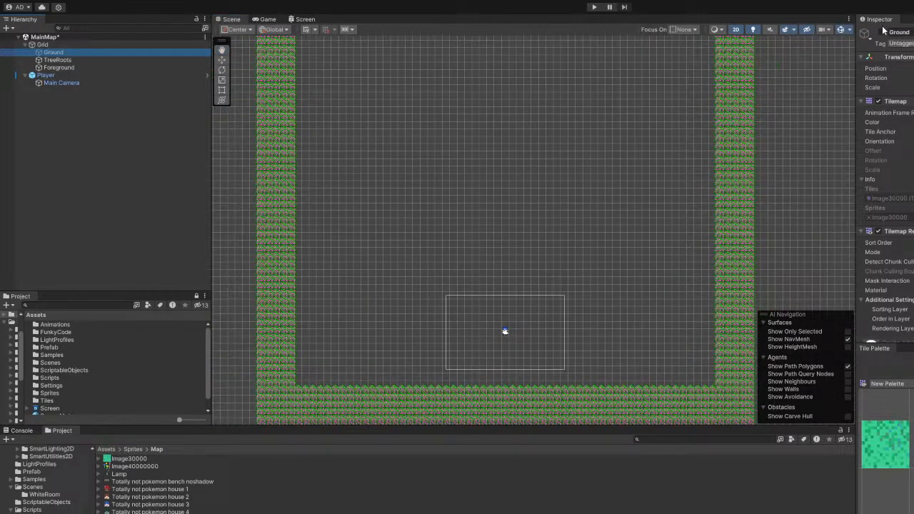
left_click(884, 33)
left_click(73, 73)
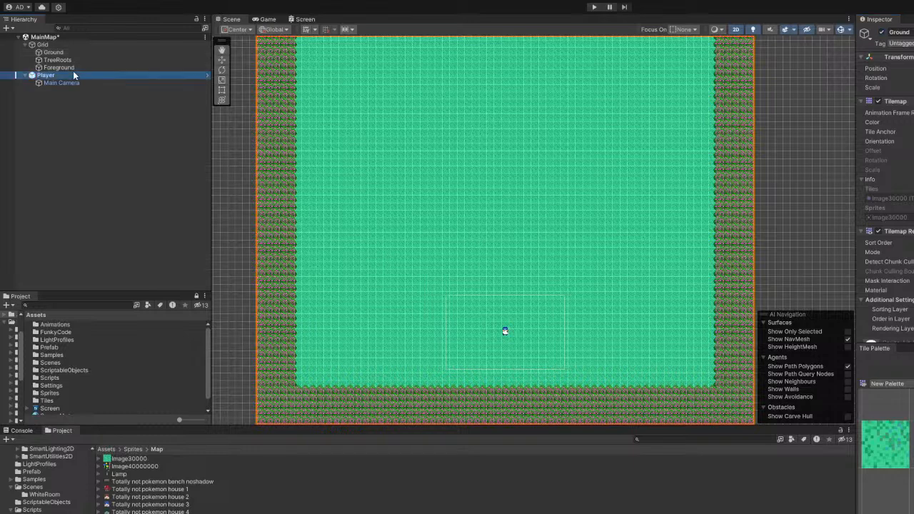
In the Foreground tilemap, erase the row of trunk tiles below the map's bottom tree border, starting from the right corner.
left_click(75, 67)
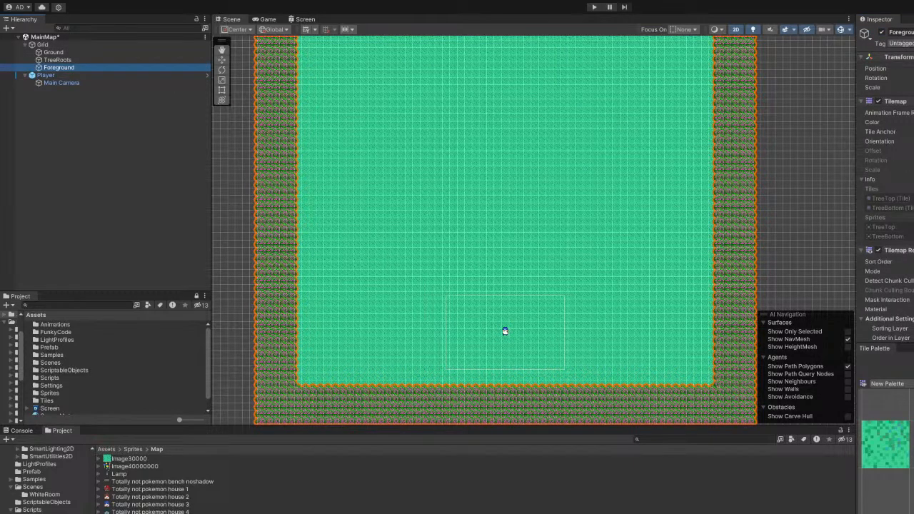
scroll(908, 443, "down", 2)
left_click(907, 443)
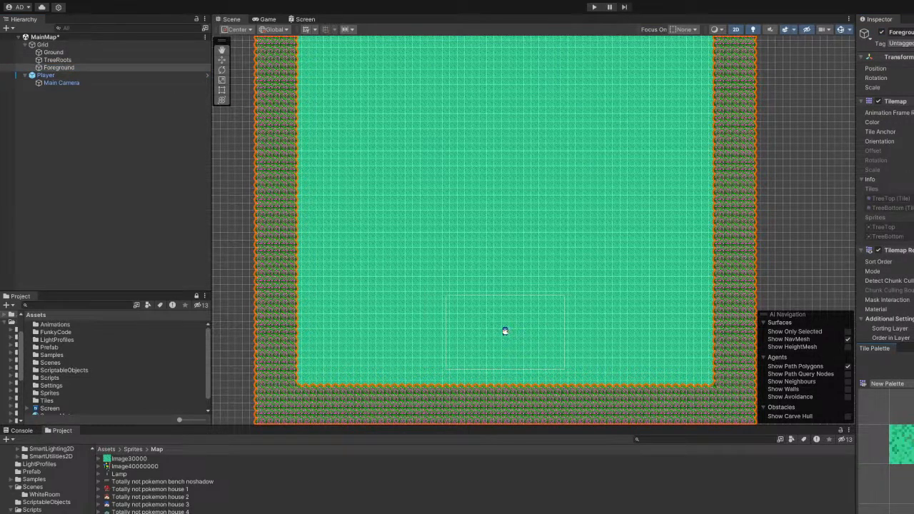
middle_click_drag(671, 366, 534, 266)
scroll(600, 287, "up", 2)
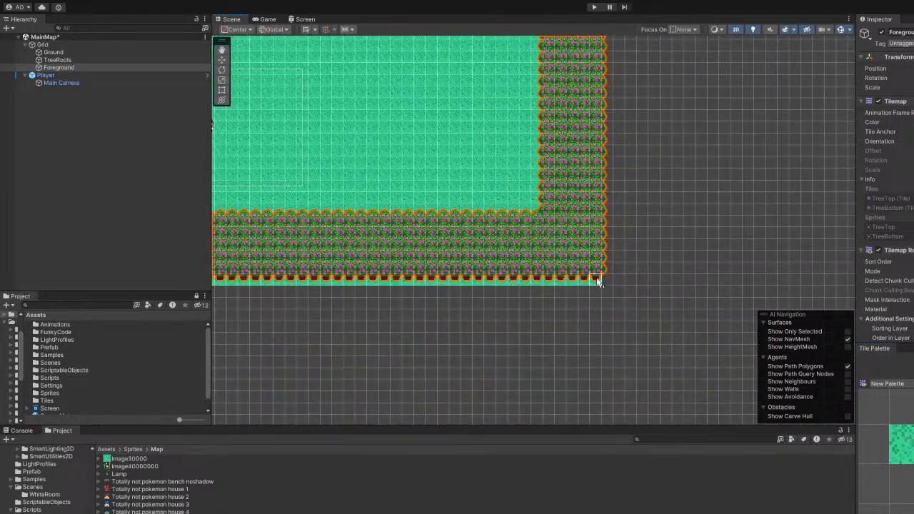
left_click(46, 70)
left_click_drag(595, 277, 457, 277)
middle_click_drag(457, 277, 602, 254)
left_click_drag(598, 262, 279, 259)
Erase the remaining Foreground trunk tiles toward the map's bottom-left corner, undoing the stray stroke into the tree row above.
mouse_move(280, 261)
middle_mouse_down()
mouse_move(474, 285)
mouse_move(516, 301)
middle_mouse_up()
left_click_drag(516, 301, 284, 291)
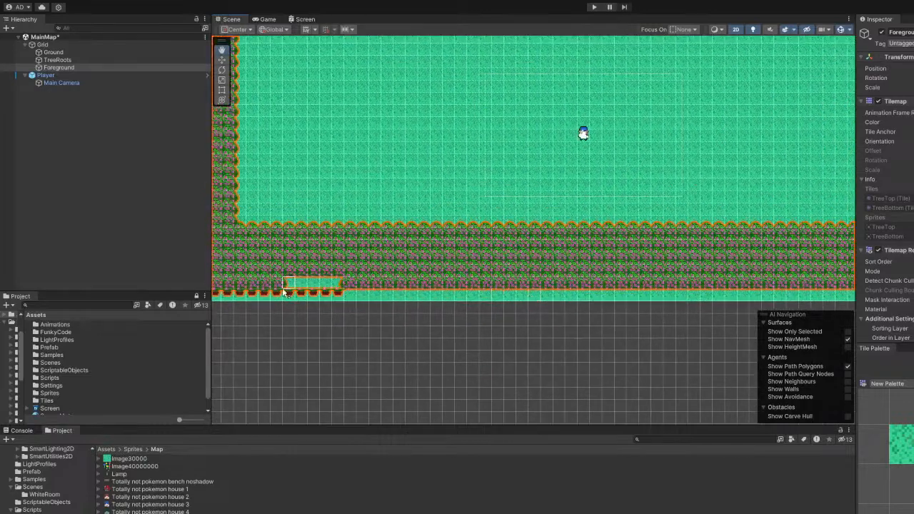
key("ctrl+z")
middle_click_drag(429, 301, 550, 312)
left_click_drag(599, 314, 345, 312)
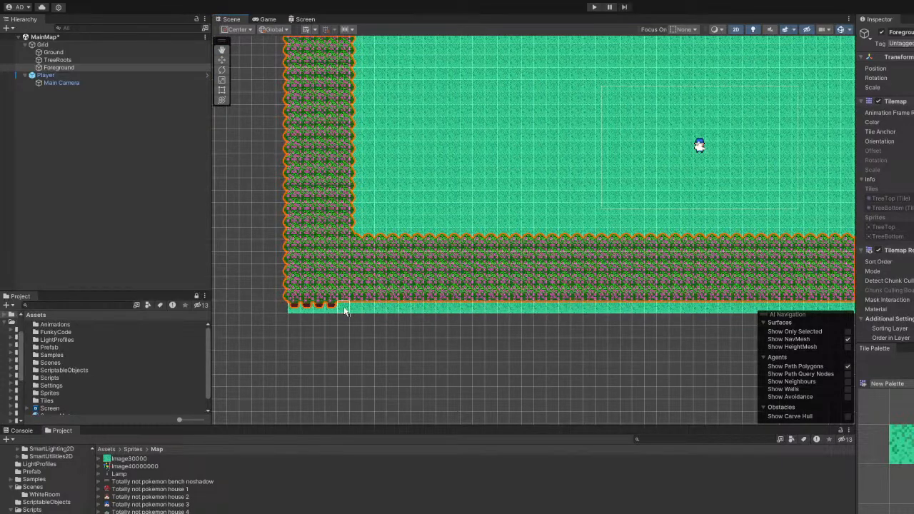
Erase the Foreground trunk tiles beneath the upper tree border, along the section right of the opening.
middle_click_drag(478, 222, 391, 320)
scroll(427, 308, "down", 6)
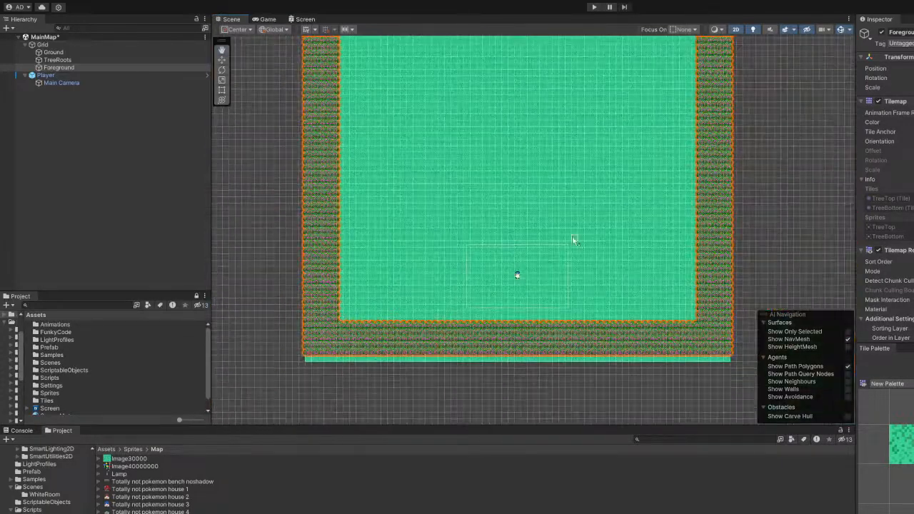
middle_click_drag(649, 67, 444, 168)
middle_click_drag(478, 80, 576, 392)
scroll(574, 367, "up", 8)
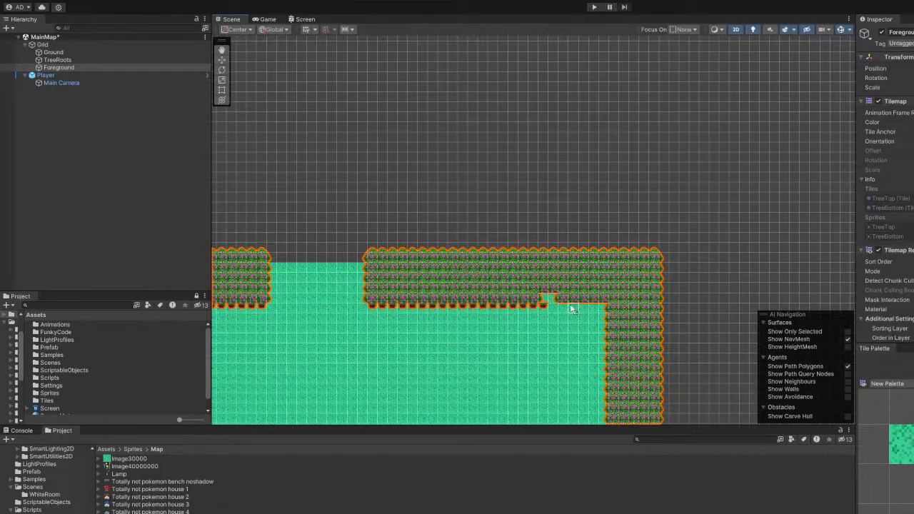
left_click_drag(572, 309, 591, 310)
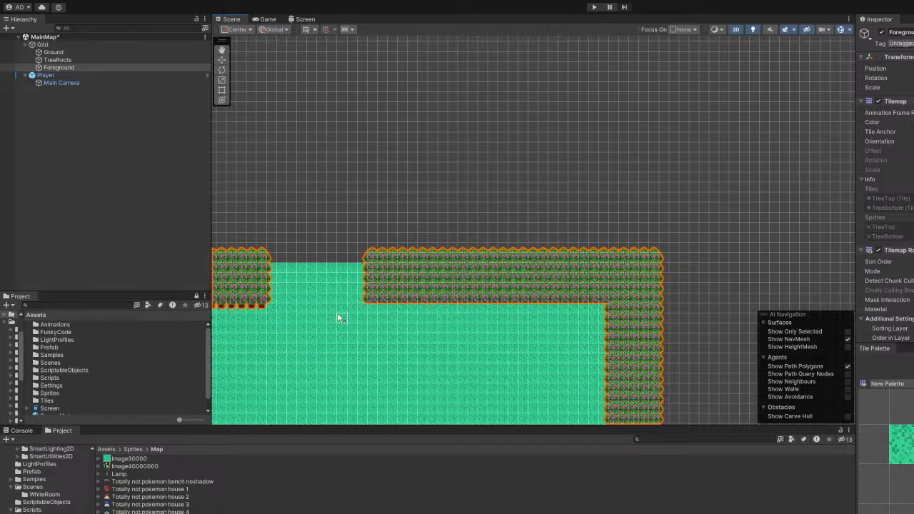
Erase the Foreground trunk tiles beneath the upper tree border, along the section left of the opening.
middle_click_drag(340, 318, 652, 330)
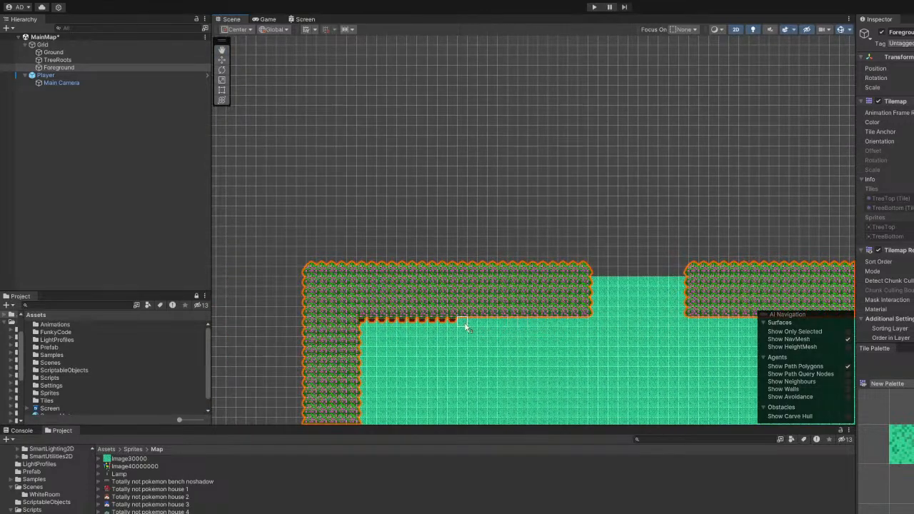
left_click(365, 328)
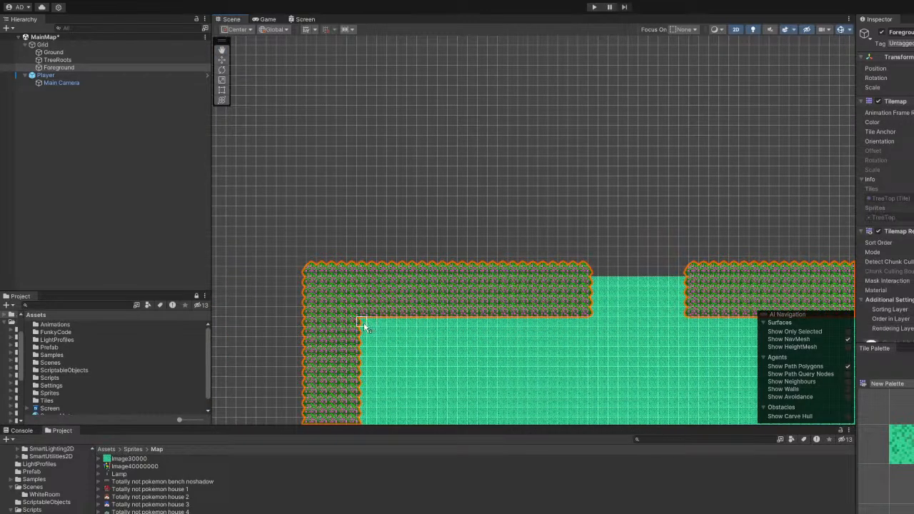
In the TreeRoots tilemap, fill the bottom tree border below its topmost tree row with TreeBottom tiles, starting from the bottom-right corner.
left_click(84, 60)
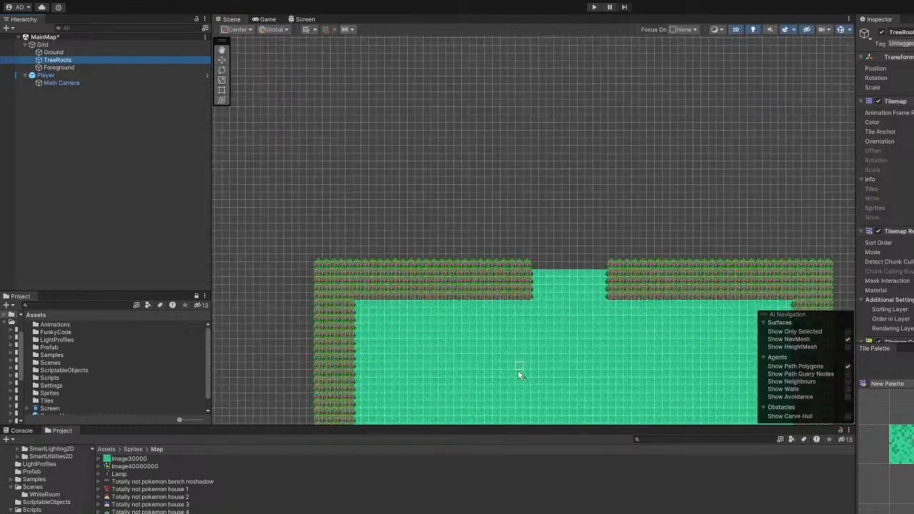
middle_click_drag(518, 370, 393, 42)
middle_click_drag(529, 321, 344, 304)
left_click(64, 63)
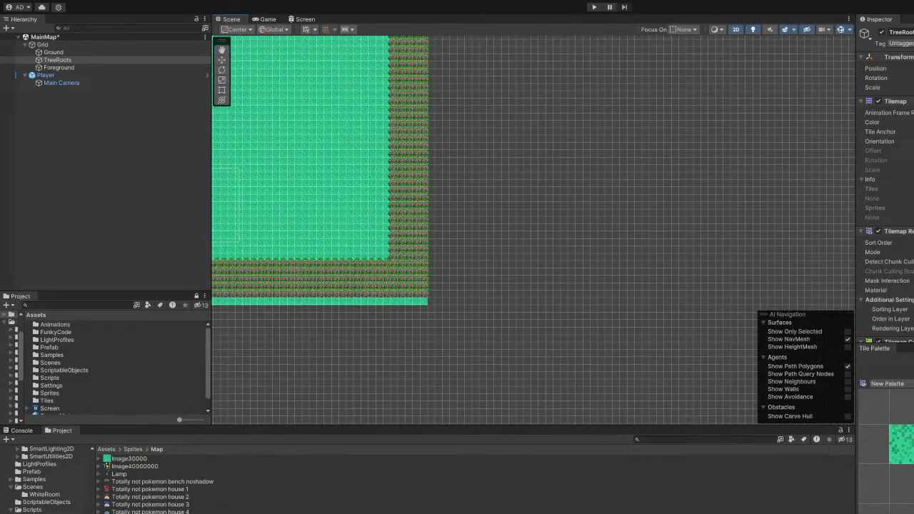
middle_click_drag(405, 283, 514, 334)
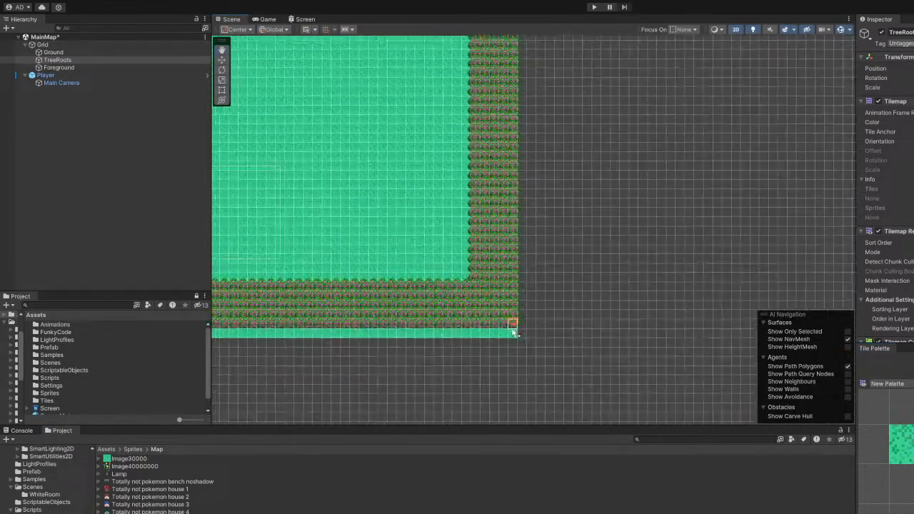
scroll(505, 341, "up", 3)
left_click_drag(517, 337, 263, 275)
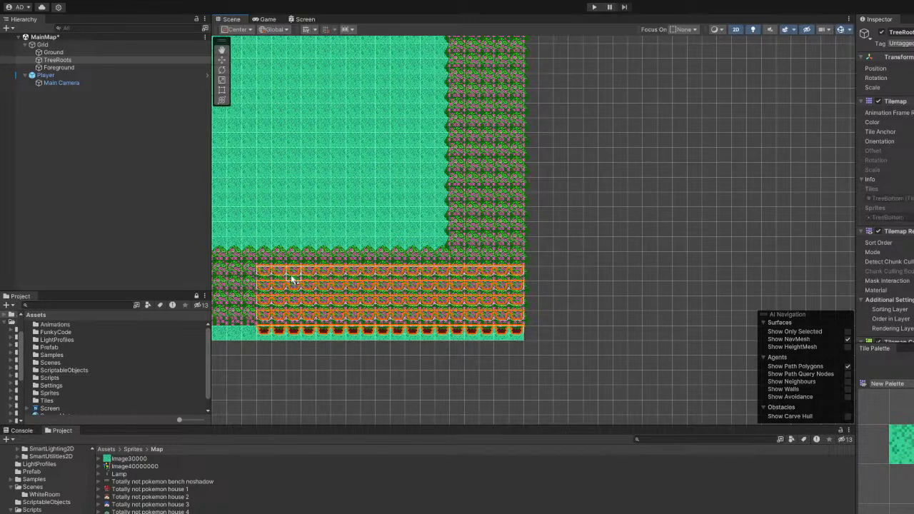
Extend the TreeRoots TreeBottom fill along the rest of the bottom tree border to the map's bottom-left corner.
middle_click_drag(292, 276, 606, 273)
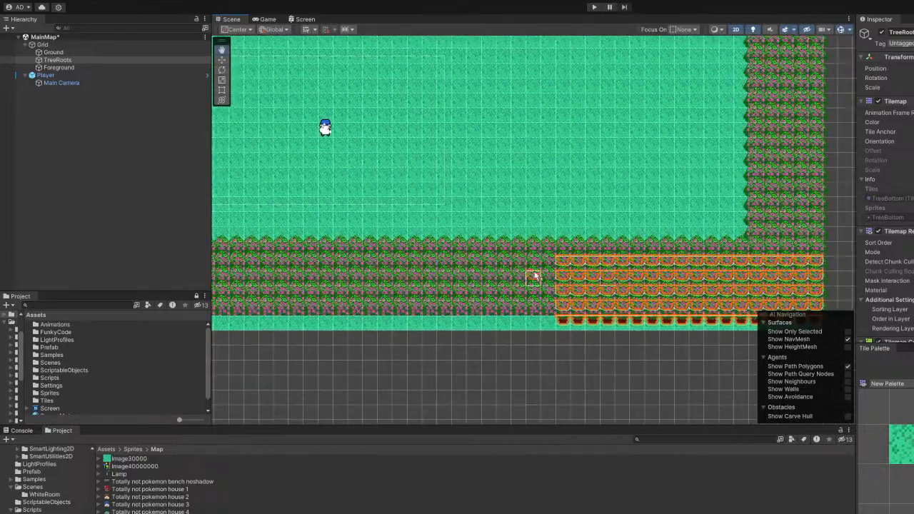
left_click_drag(548, 262, 245, 322)
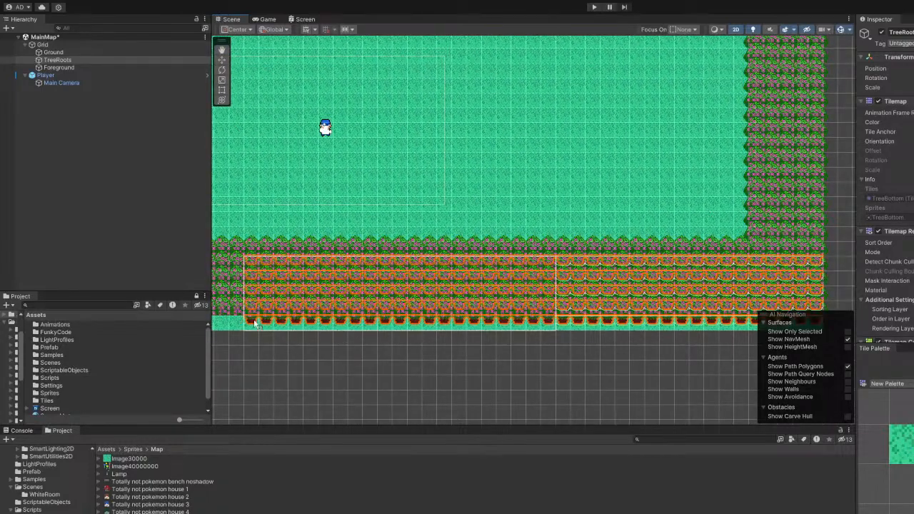
middle_click_drag(407, 331, 706, 327)
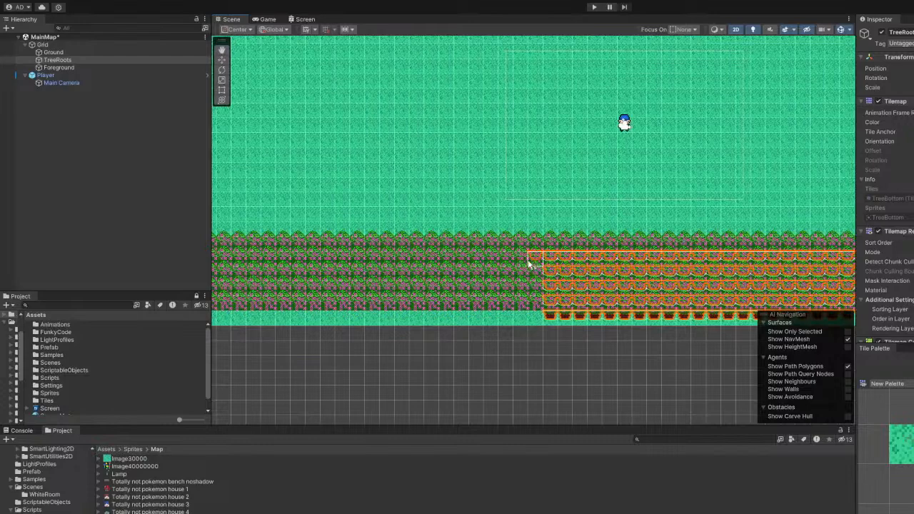
left_click_drag(530, 265, 222, 321)
middle_click_drag(343, 316, 639, 313)
left_click_drag(503, 256, 465, 260)
Fill the lower part of the left tree border with TreeBottom tiles in TreeRoots, upward from the bottom-left corner.
middle_click_drag(543, 167, 477, 241)
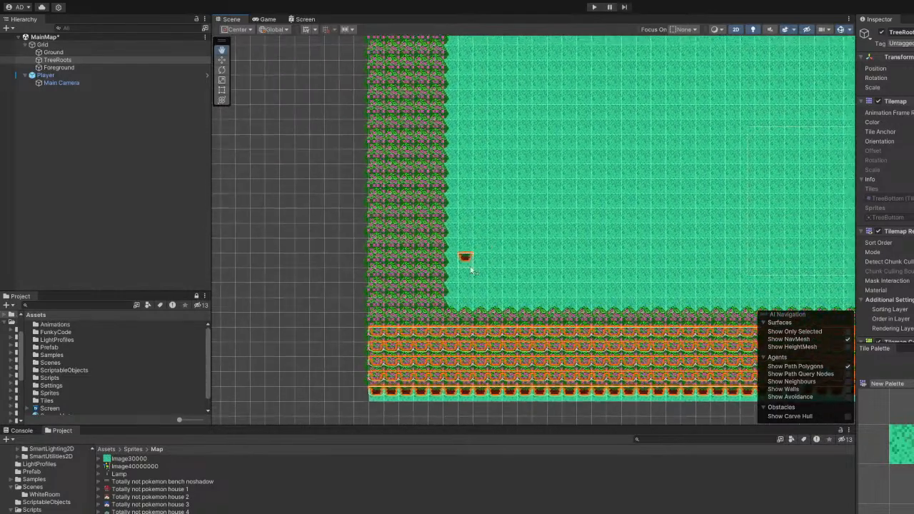
mouse_move(438, 323)
left_mouse_down()
mouse_move(386, 299)
mouse_move(372, 244)
mouse_move(382, 88)
left_mouse_up()
middle_click_drag(381, 88, 388, 163)
left_click_drag(388, 163, 440, 394)
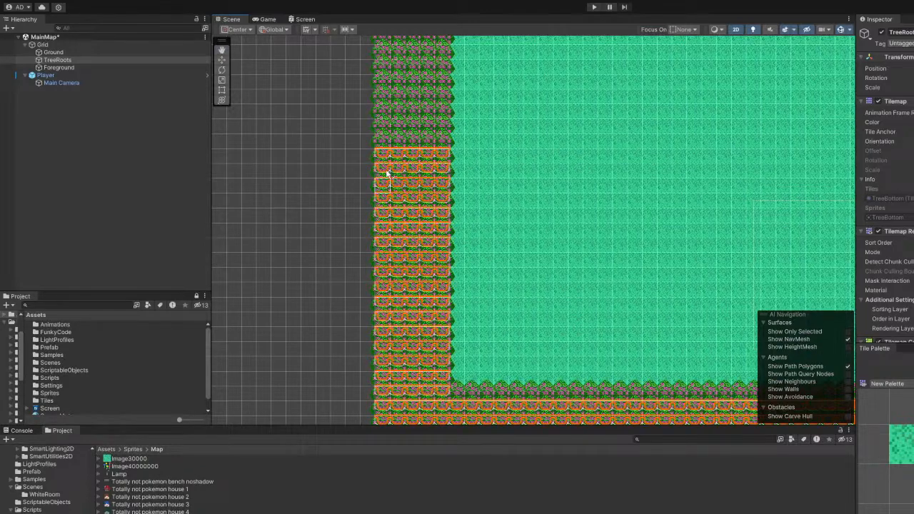
Continue the TreeRoots TreeBottom fill up the left tree border to the top-left corner, leaving the topmost tree row free.
scroll(423, 150, "up", 1)
scroll(449, 165, "down", 1)
middle_click_drag(444, 166, 509, 397)
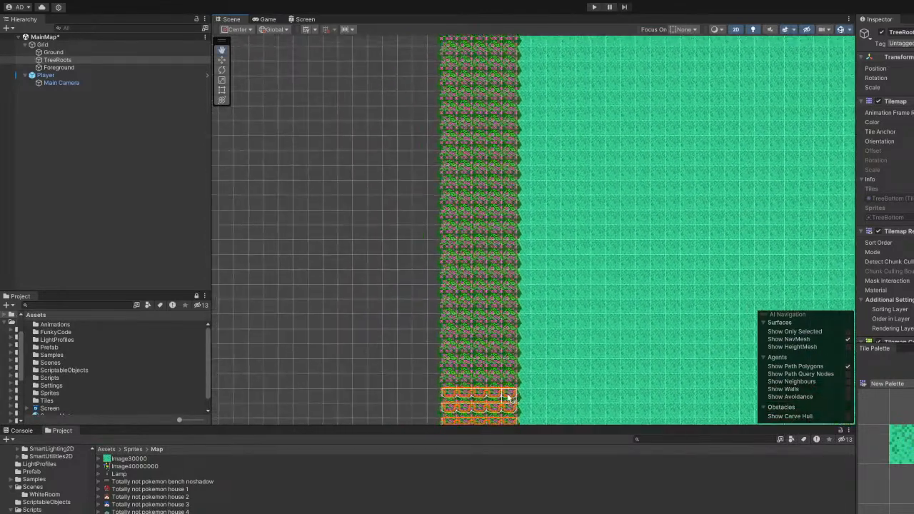
mouse_move(509, 389)
left_mouse_down()
mouse_move(430, 278)
mouse_move(458, 198)
mouse_move(453, 113)
left_mouse_up()
middle_click_drag(515, 95, 499, 349)
left_click_drag(499, 348, 477, 59)
middle_click_drag(477, 59, 493, 350)
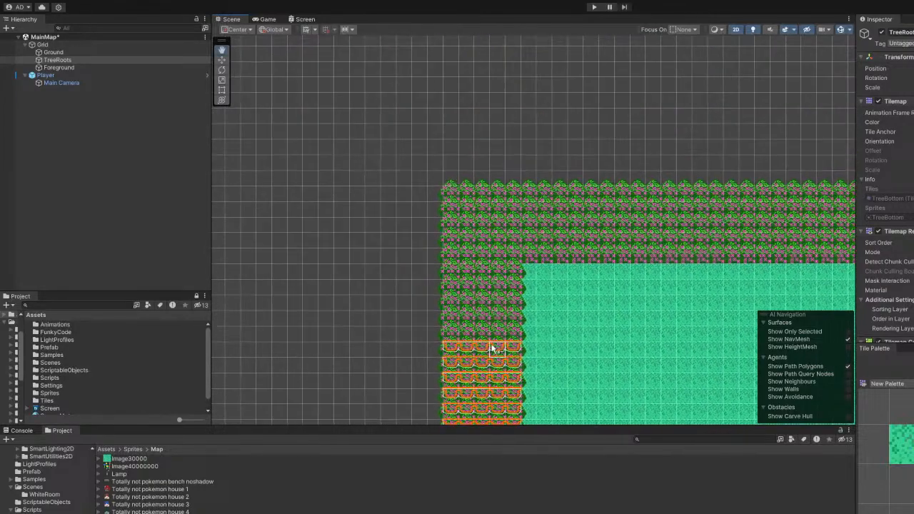
left_click_drag(500, 329, 454, 208)
Fill the upper tree border on both sides of the opening with TreeRoots TreeBottom tiles, including the trunk row beneath, to the top-right corner.
middle_click_drag(555, 221, 320, 196)
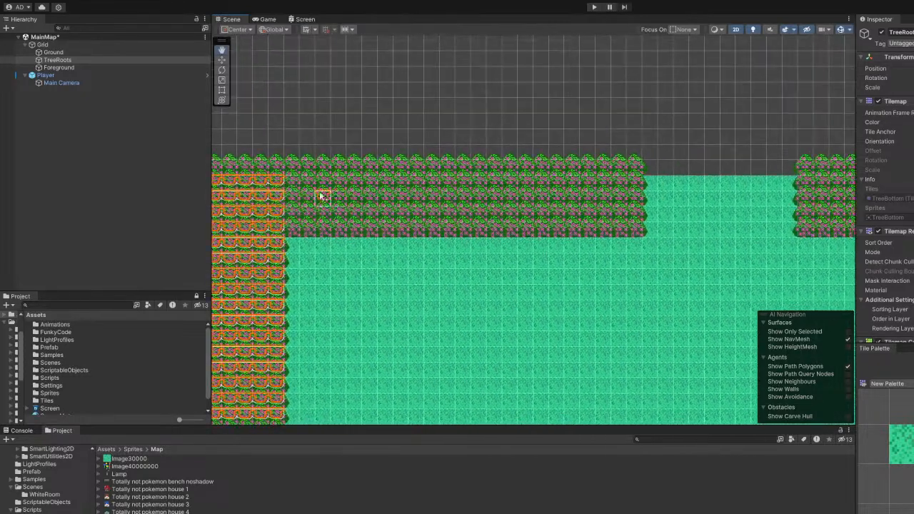
left_click_drag(293, 188, 645, 249)
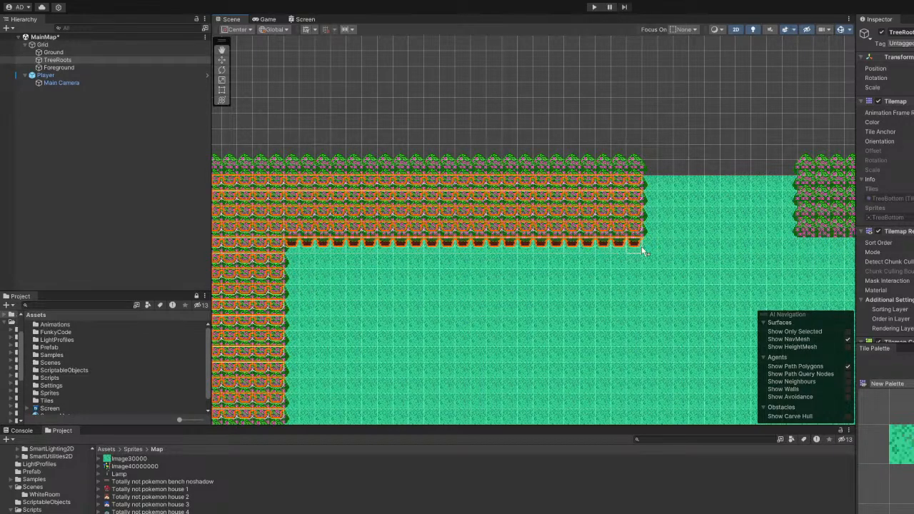
middle_click_drag(646, 250, 316, 246)
middle_click_drag(481, 222, 459, 202)
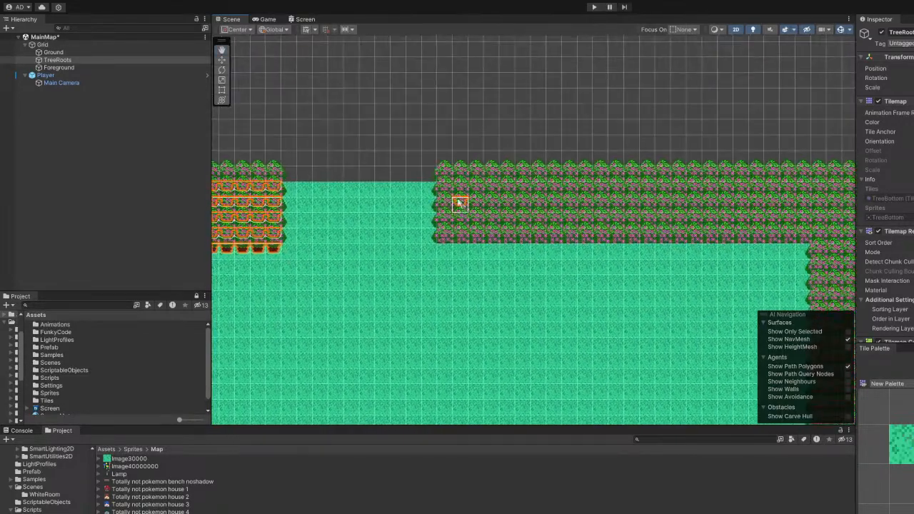
left_click_drag(446, 192, 622, 254)
middle_click_drag(643, 256, 412, 245)
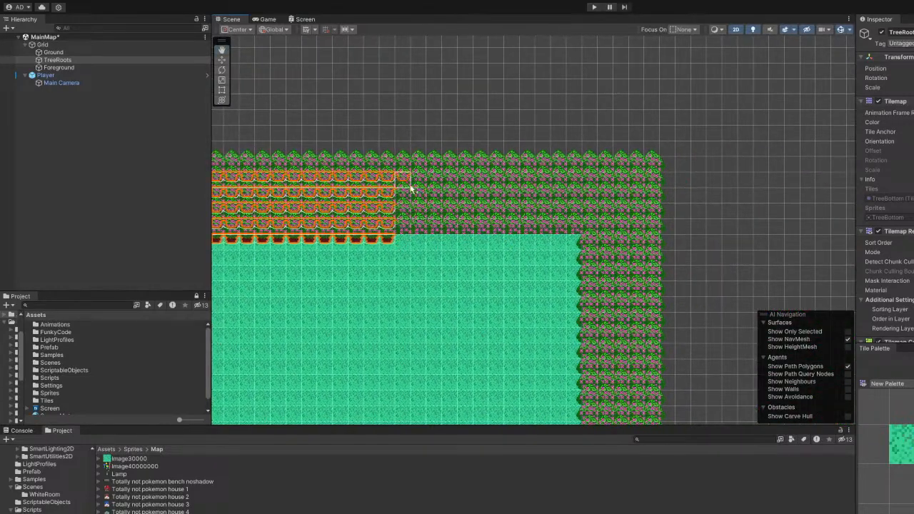
left_click_drag(409, 194, 641, 247)
middle_click_drag(611, 247, 530, 244)
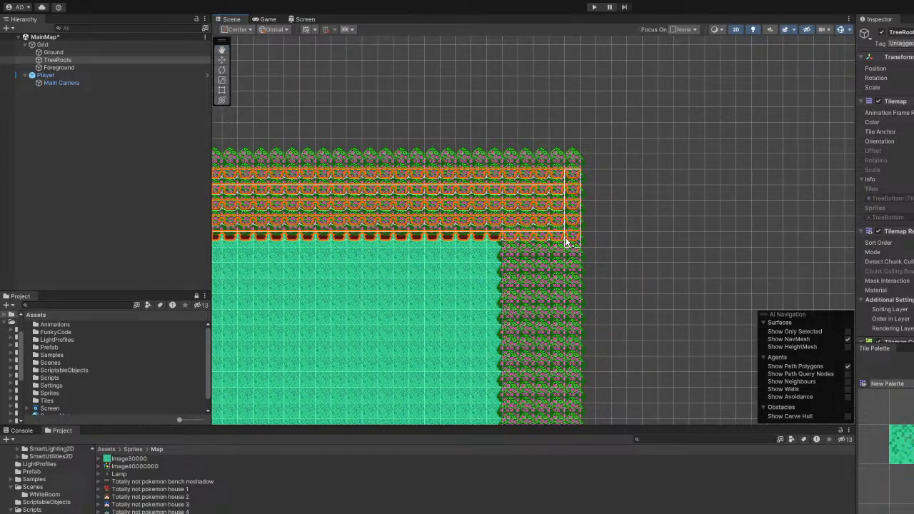
left_click_drag(565, 239, 567, 241)
Fill the right tree border with TreeRoots TreeBottom tiles, from beneath the top-right corner down to the filled bottom border.
left_click_drag(516, 253, 578, 309)
middle_click_drag(592, 336, 593, 129)
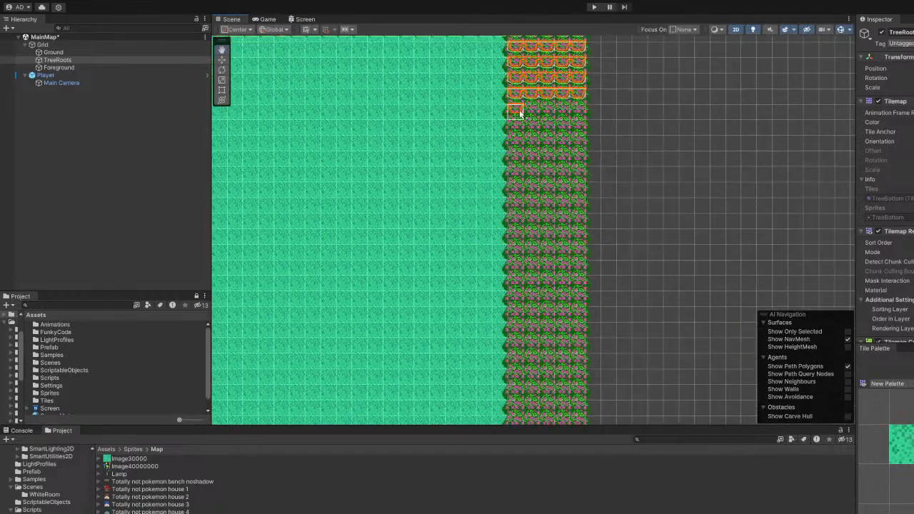
left_click_drag(515, 109, 592, 408)
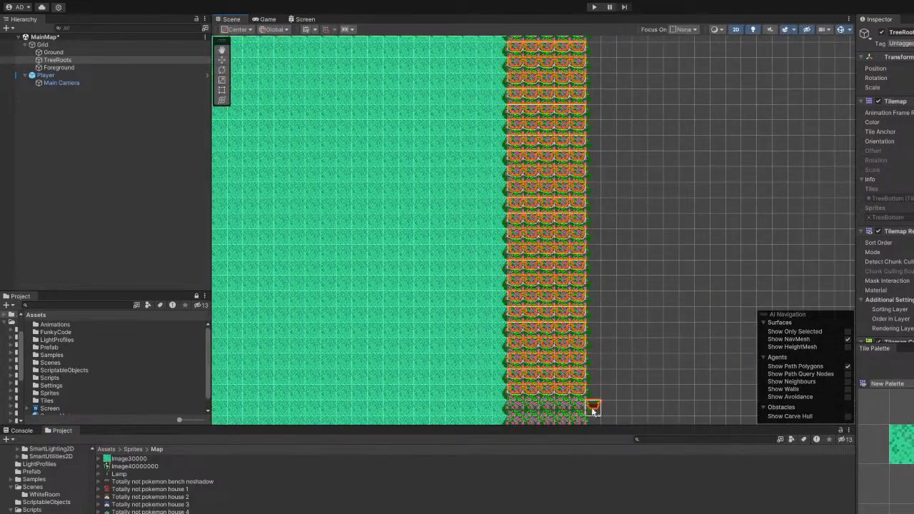
middle_click_drag(592, 408, 619, 197)
left_click_drag(547, 156, 598, 402)
middle_click_drag(597, 402, 561, 141)
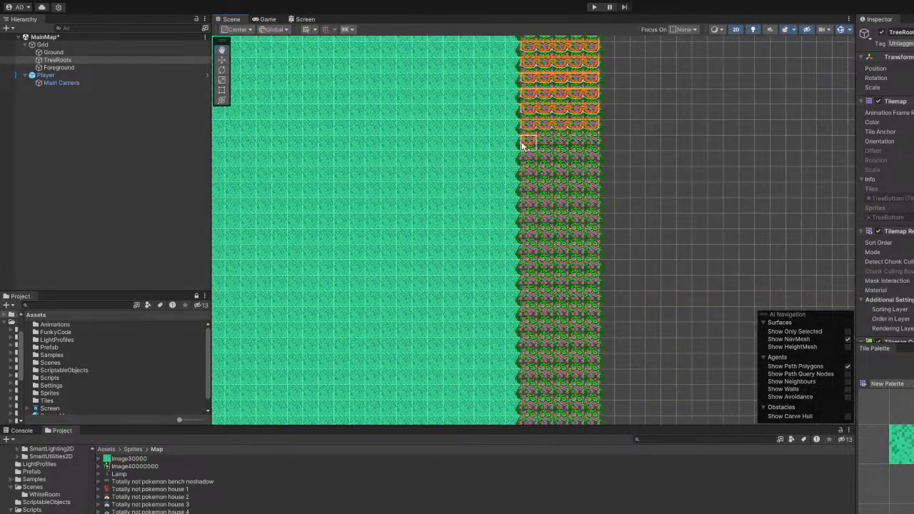
left_click_drag(522, 146, 592, 357)
middle_click_drag(593, 358, 578, 154)
left_click_drag(540, 178, 603, 207)
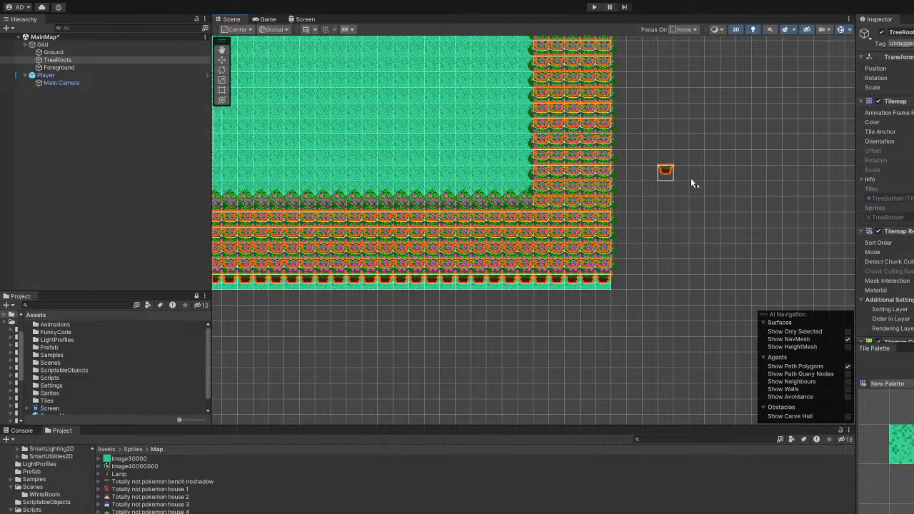
Run the game and walk the player down into the bottom tree border, then right past the map's edge to test collision.
left_click(595, 8)
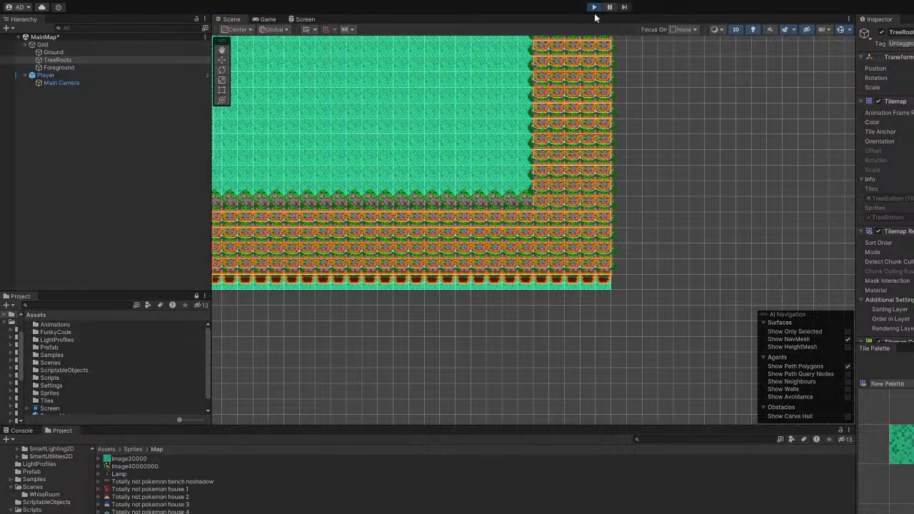
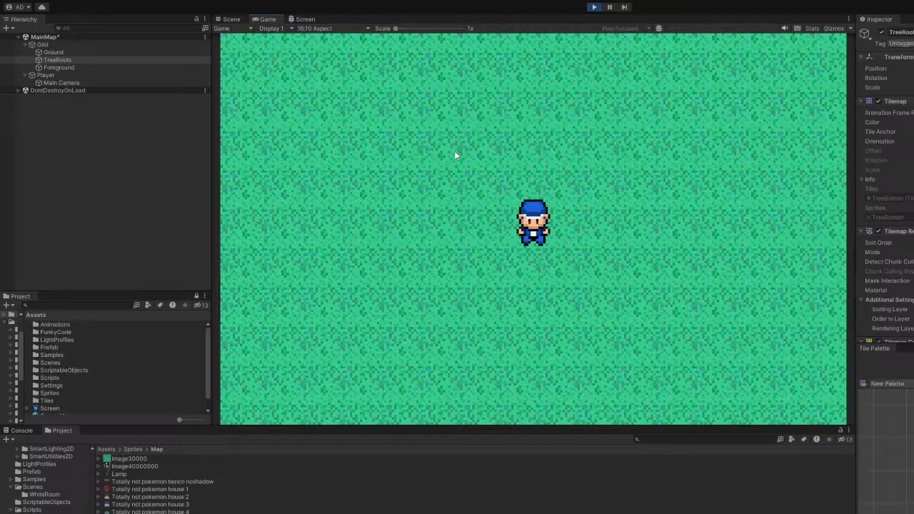
key("Down")
key("Down")
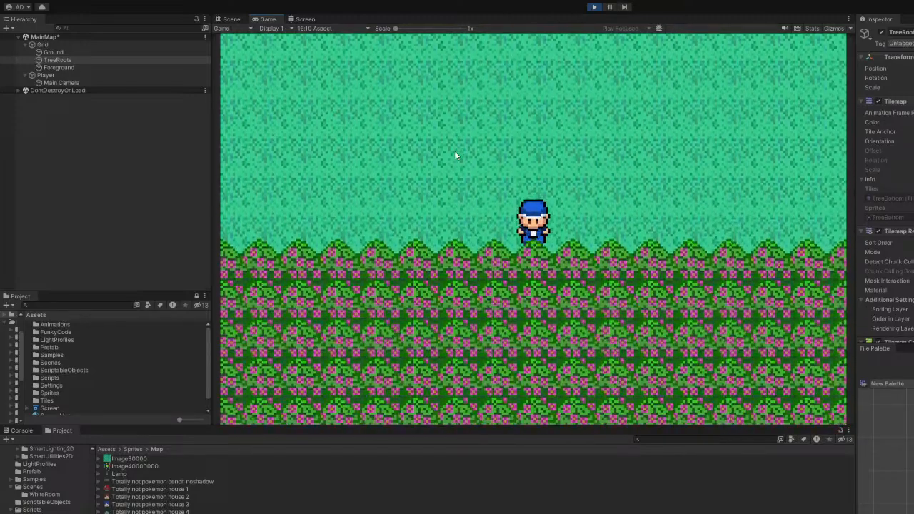
key("Right")
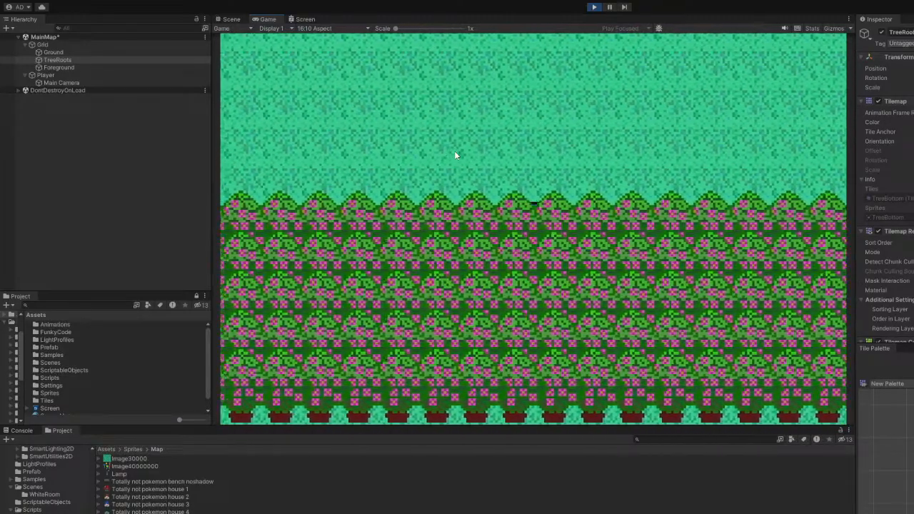
key("Right")
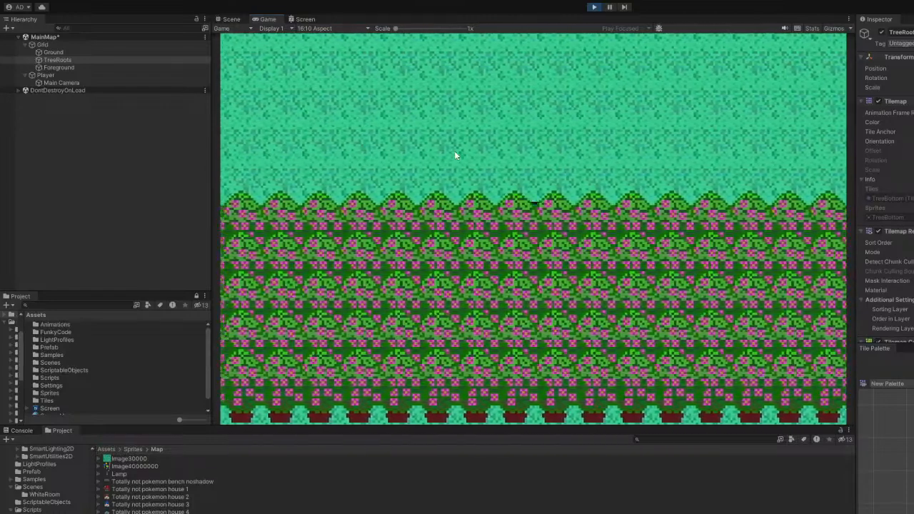
key("Right")
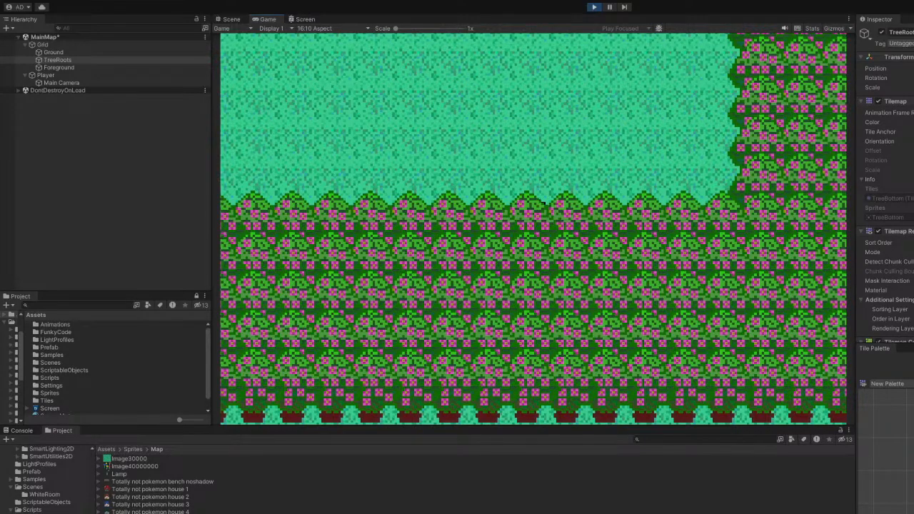
key("Right")
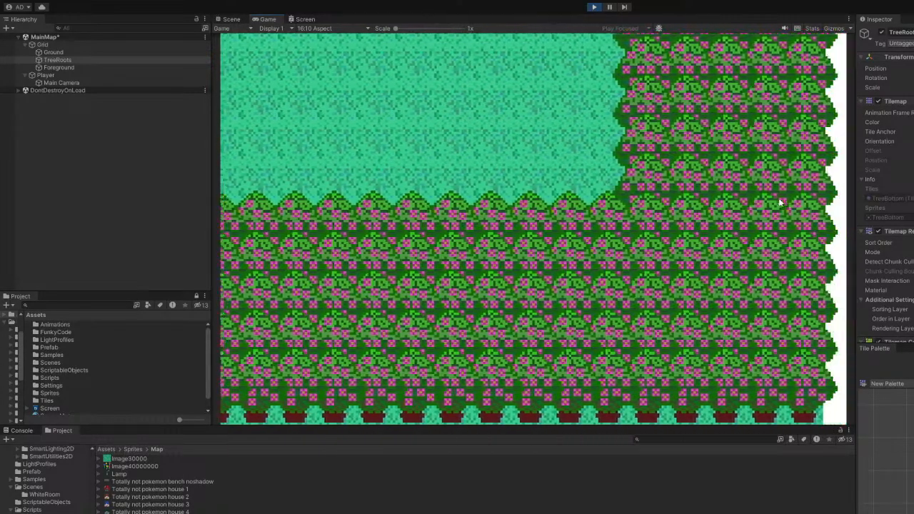
key("Right")
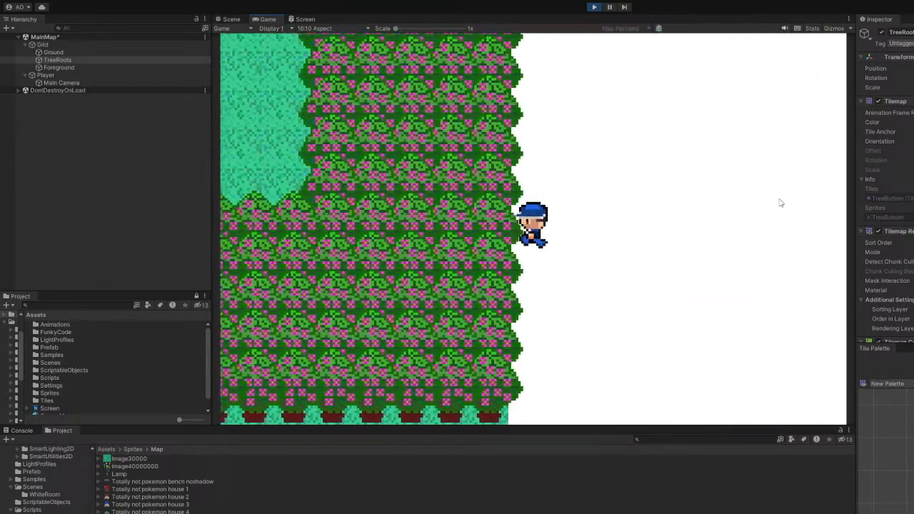
Walk the player back to the grass in the bottom-right corner, against the right tree border and up alongside it to test collision.
key("Left")
key("Up")
key("Right")
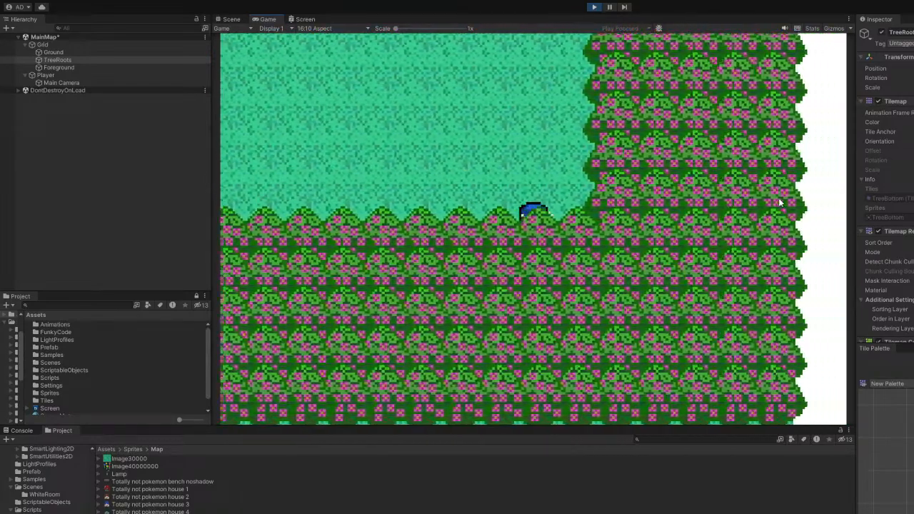
key("Left")
key("Up")
key("Right")
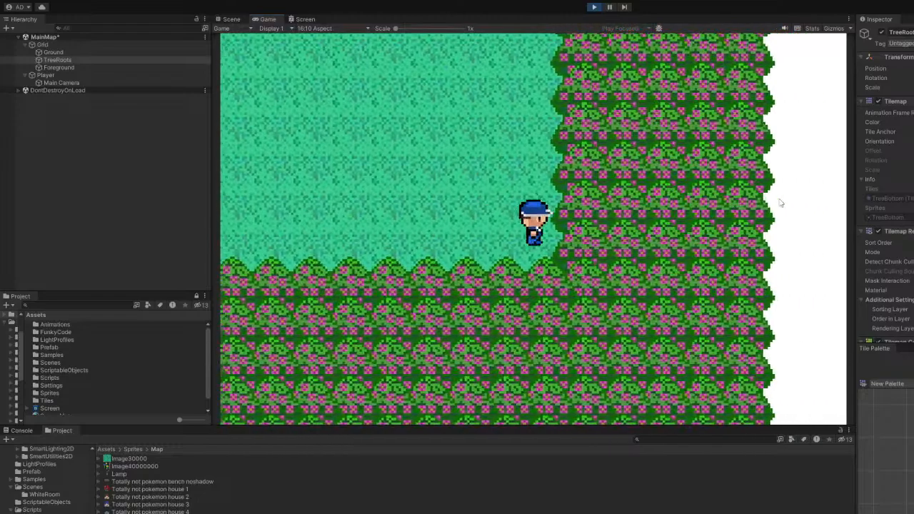
key("Right")
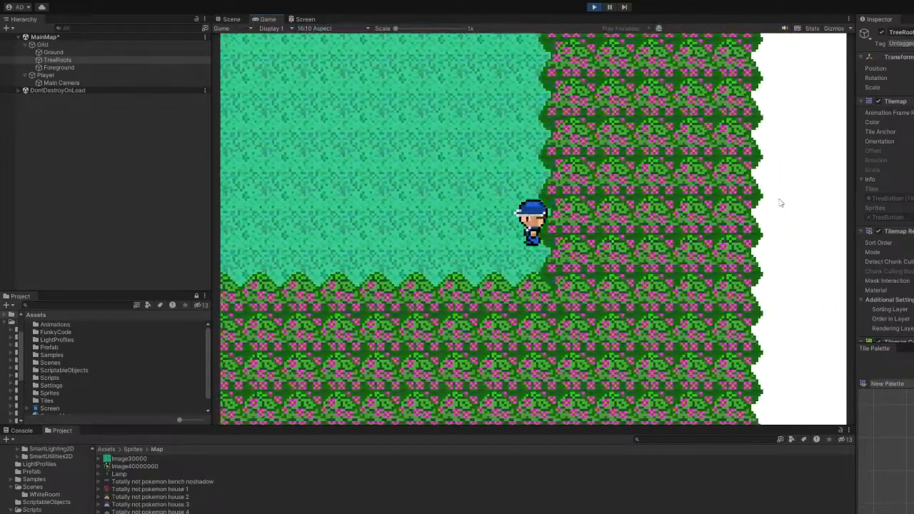
key("Up")
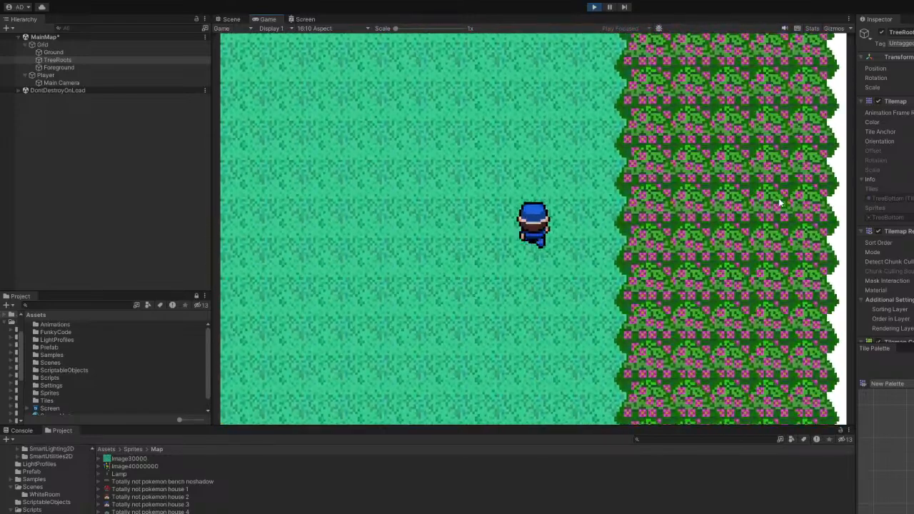
key("Up")
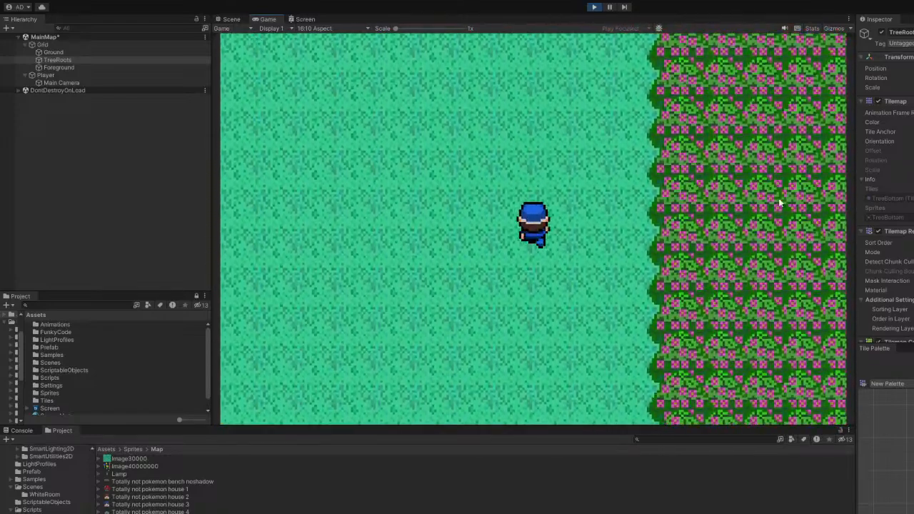
Walk the player up across the grass into the trunk row of the upper tree border to test collision.
key("Up")
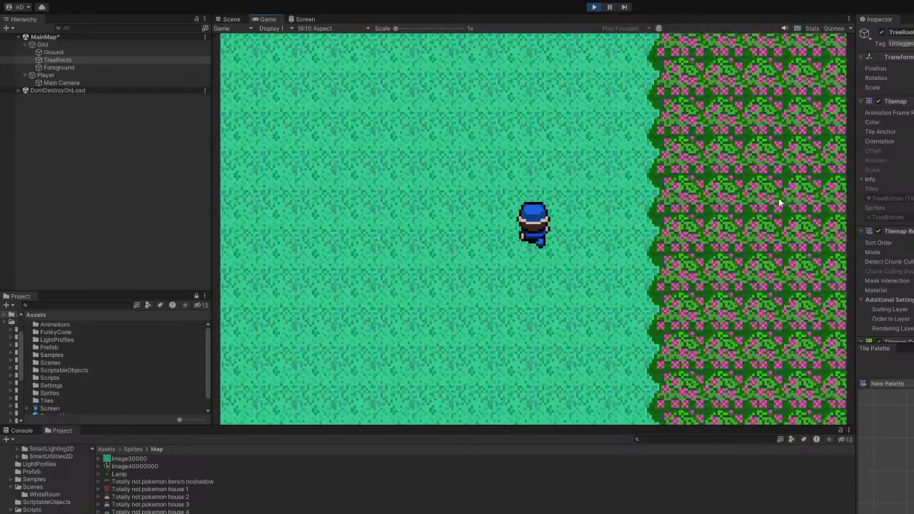
key("Up")
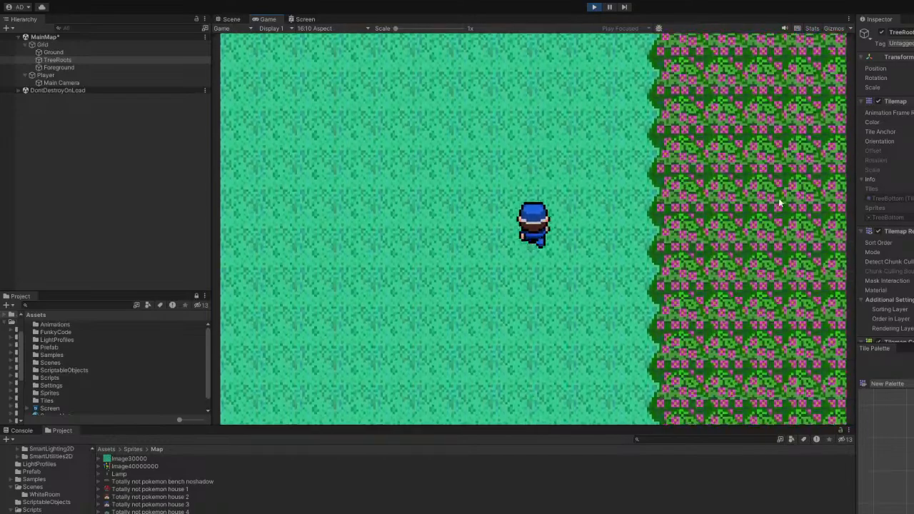
key("Up")
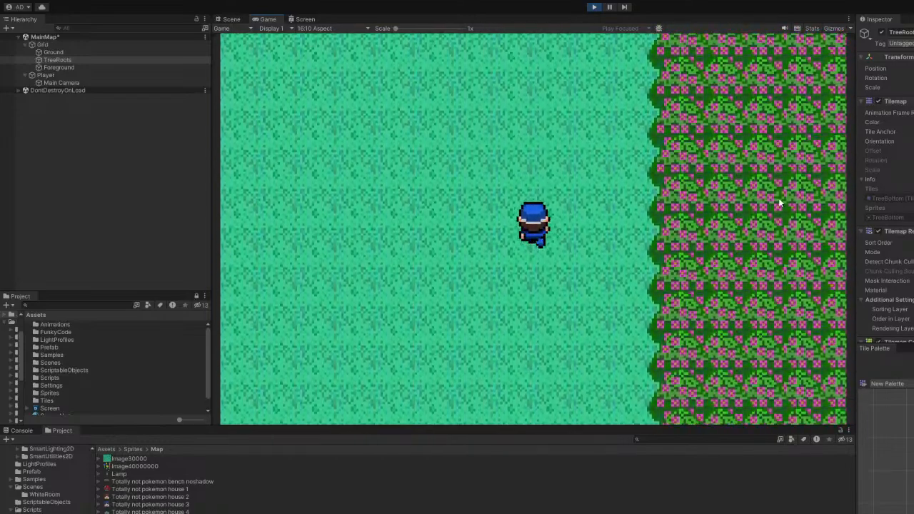
key("Up")
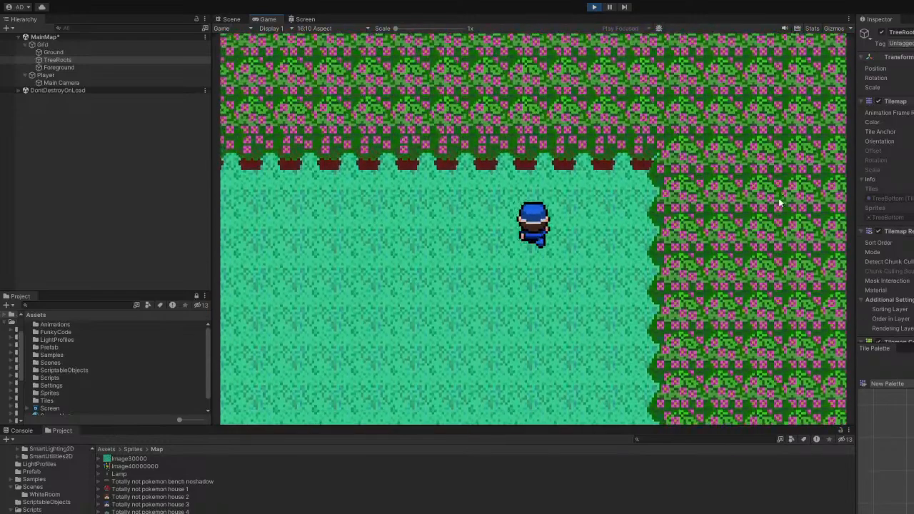
key("Up")
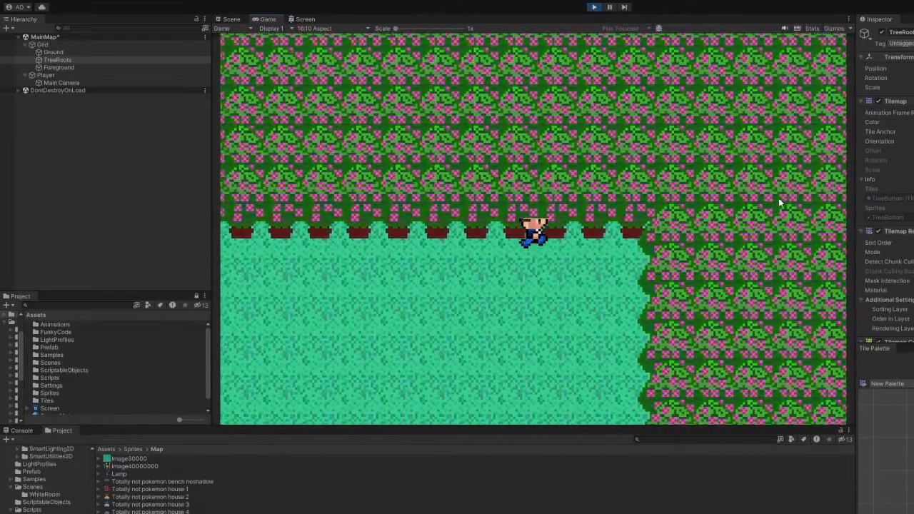
Walk the player left along the upper border's trunks to the opening, then up against the opening's tree edge.
key("Right")
key("Left")
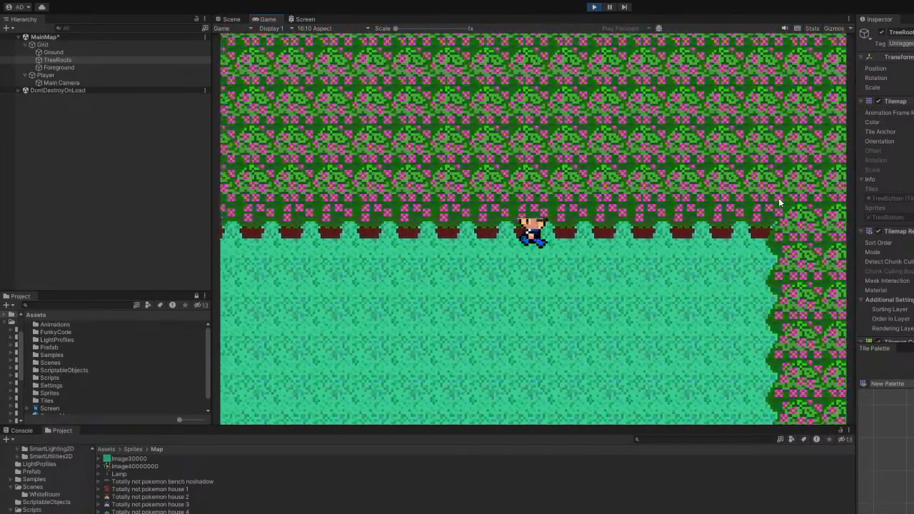
key("Left")
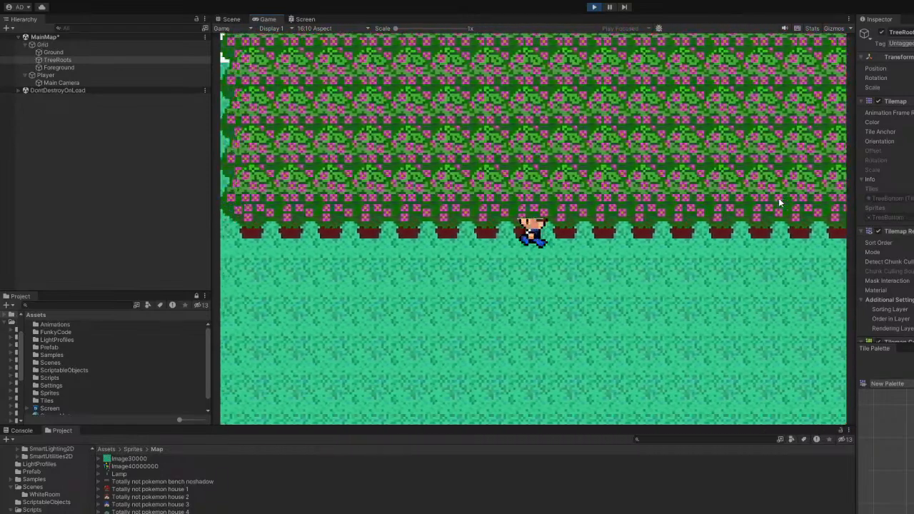
key("Left")
key("Up")
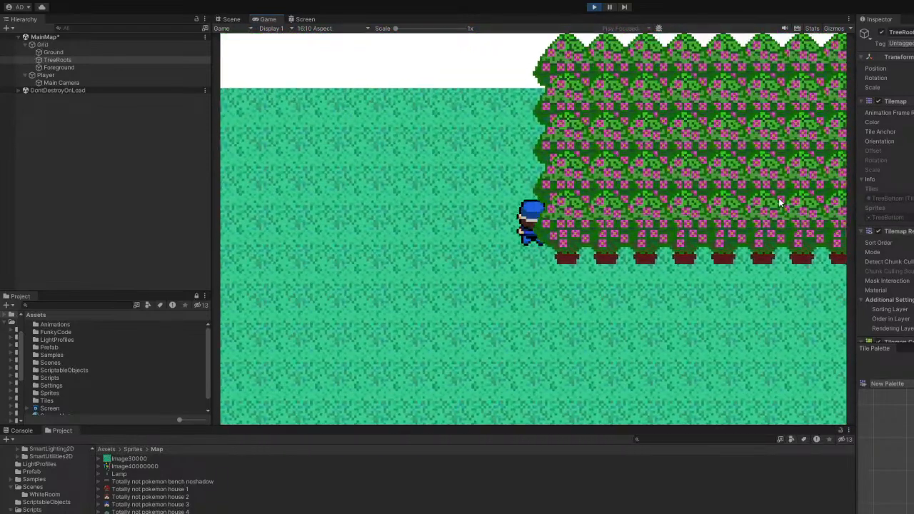
key("Up")
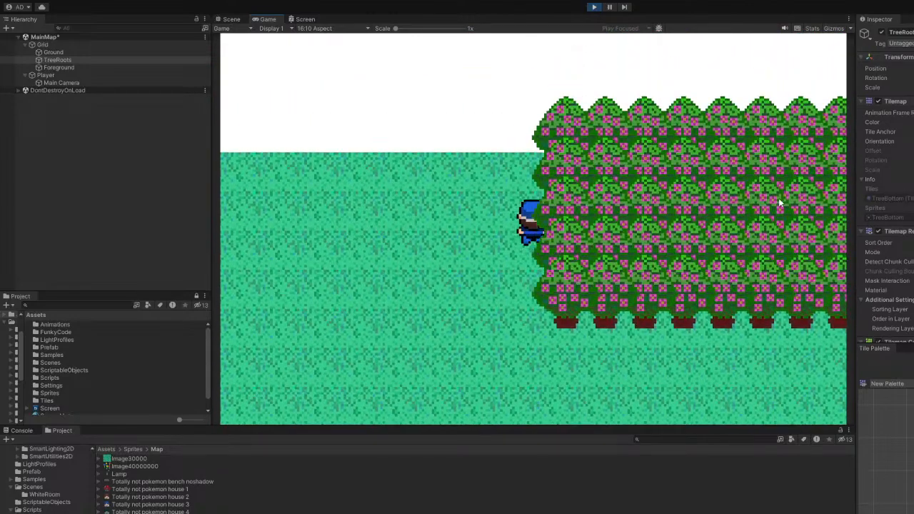
Walk the player back down out of the opening and right beneath the upper trees to the grass's top-right corner.
key("Down")
key("Right")
key("Right")
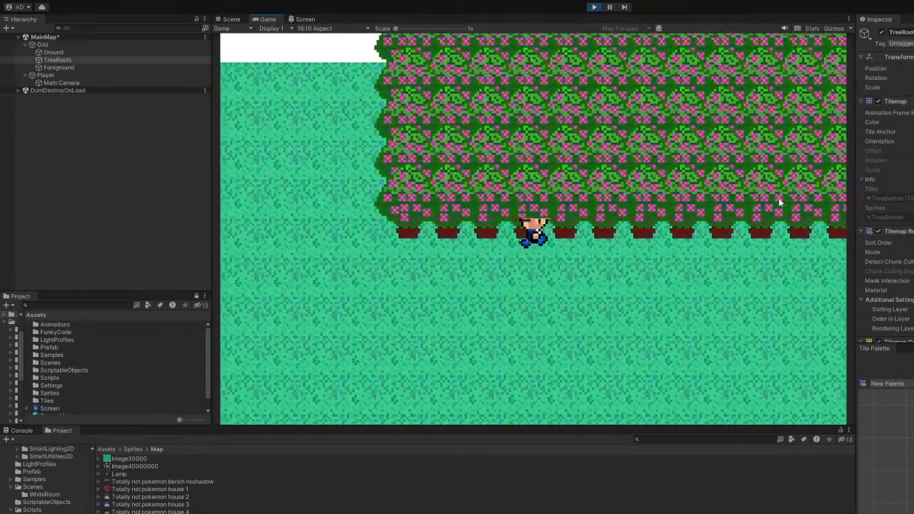
key("Right")
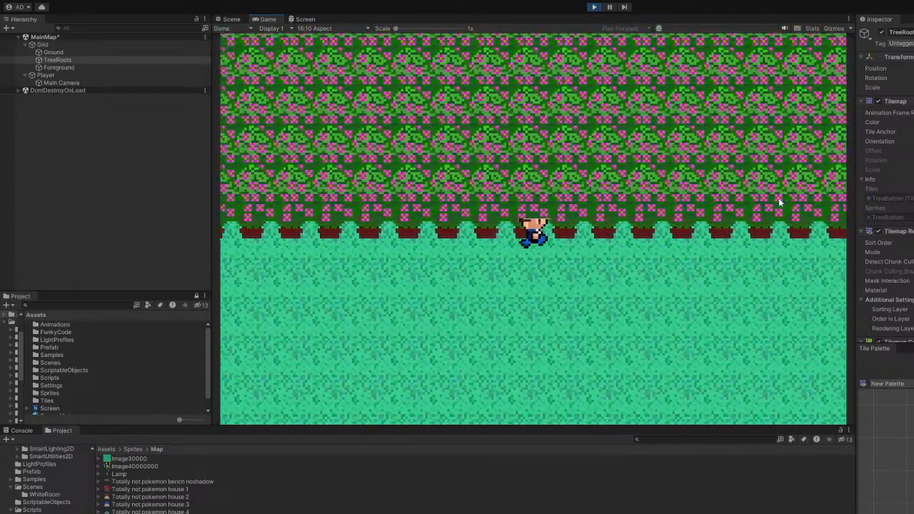
key("Right")
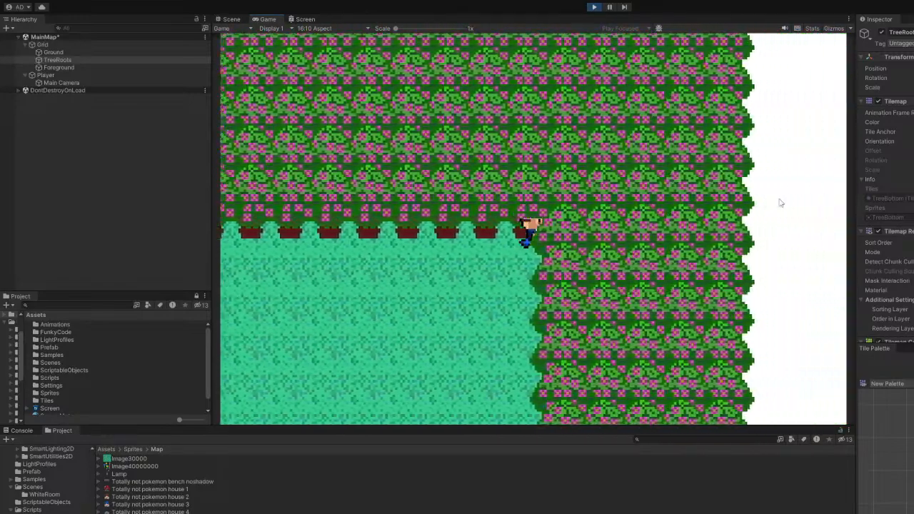
Walk the player left from the top-right corner to the opening and test collision around the border's end trunk.
key("Left")
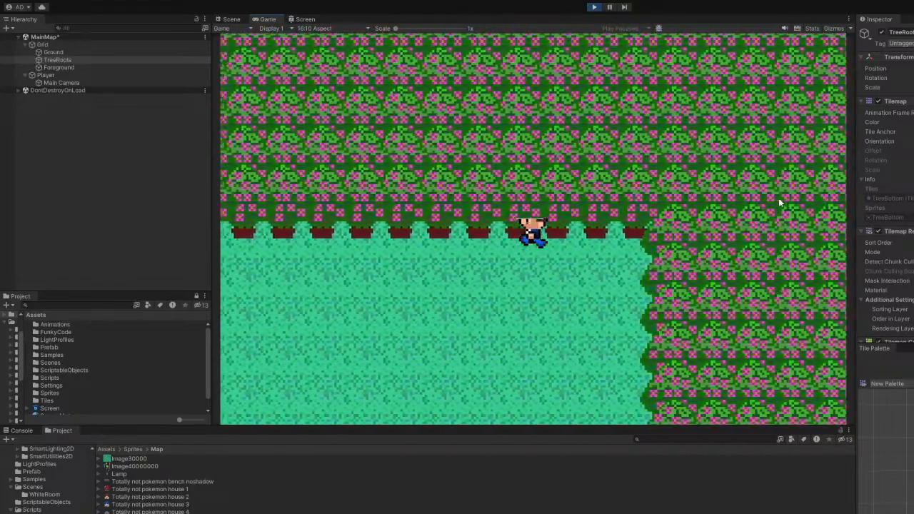
key("Left")
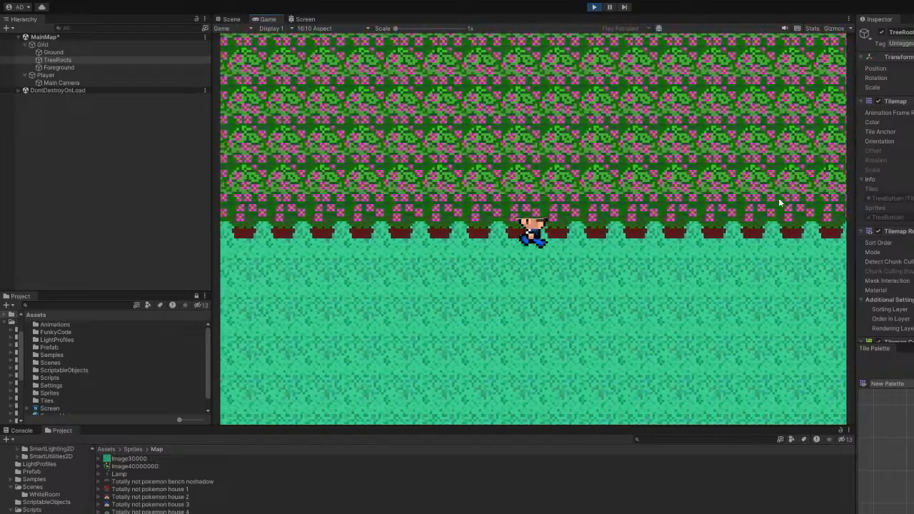
key("Left")
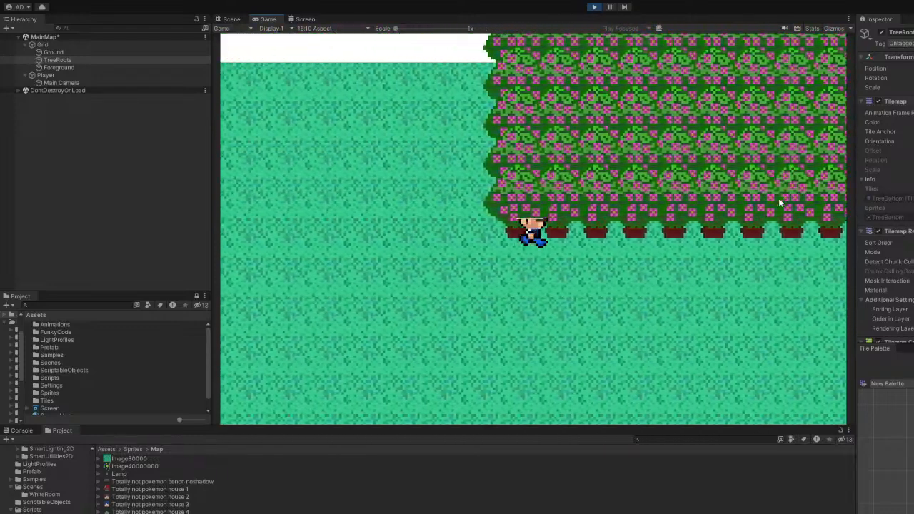
key("Up")
key("Right")
key("Left")
key("Left")
key("Down")
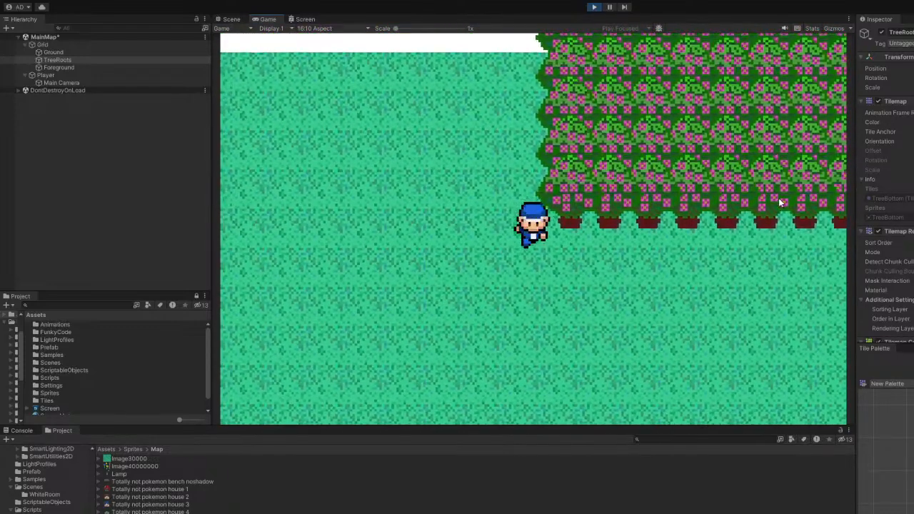
Test the end trunk beside the opening again, then walk the player right along the trunk row to the right tree border.
key("Up")
key("Down")
key("Right")
key("Right")
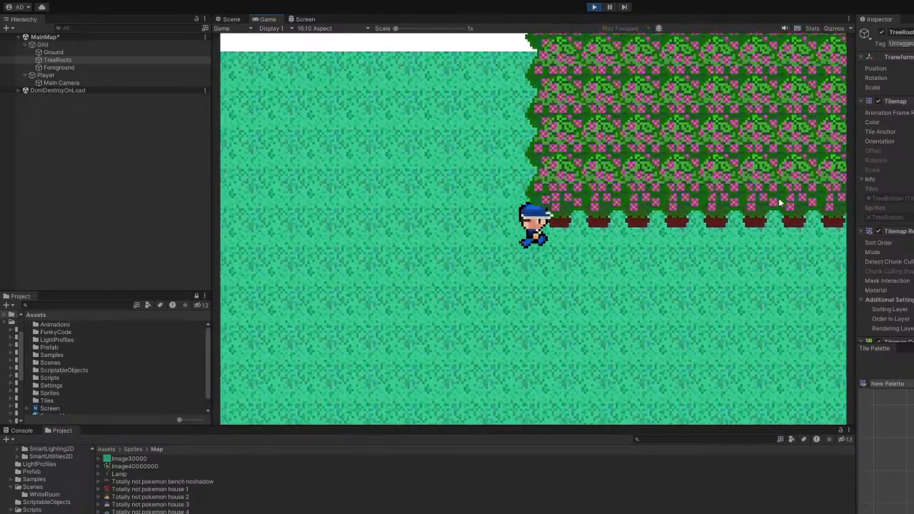
key("Up")
key("Right")
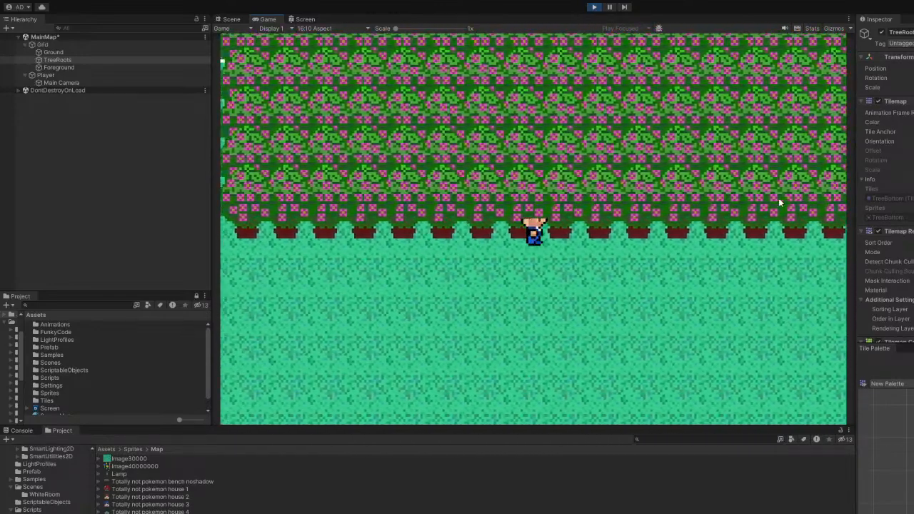
key("Right")
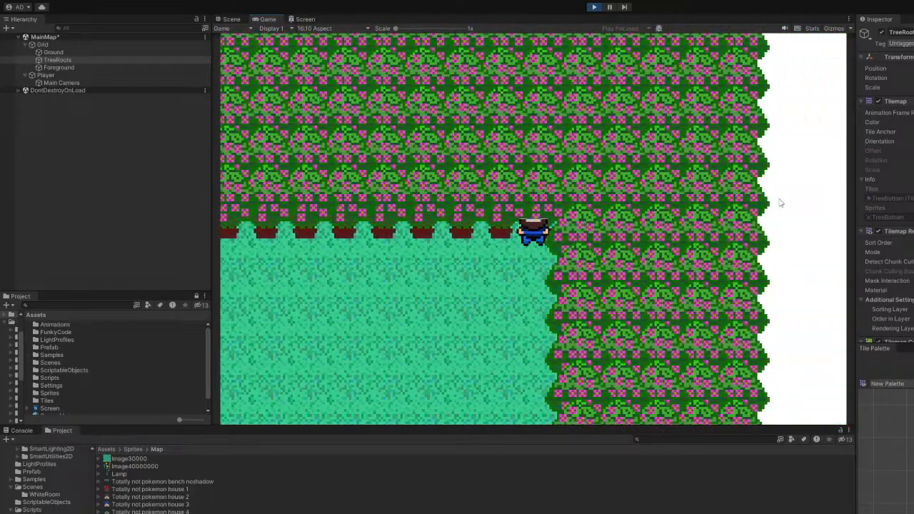
Walk the player left along the upper trunks, down onto the open grass and back up against the trunk row.
key("Left")
key("Up")
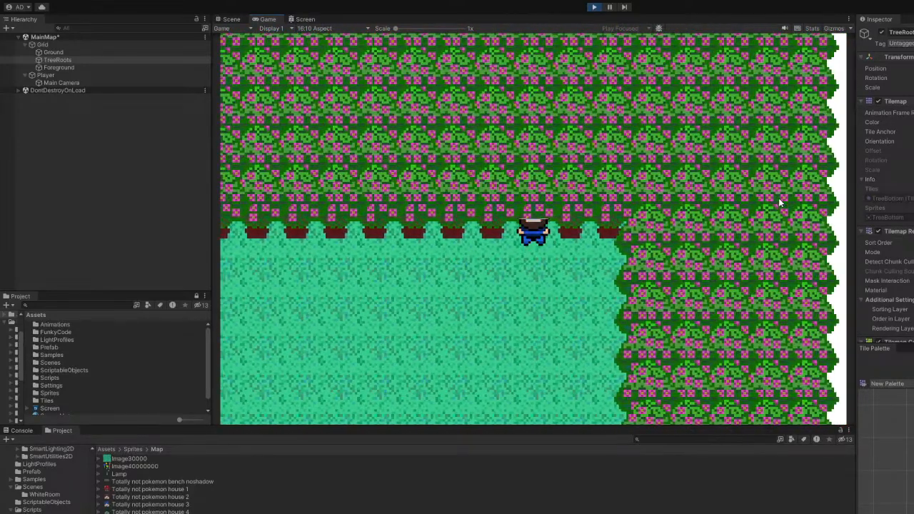
key("Left")
key("Down")
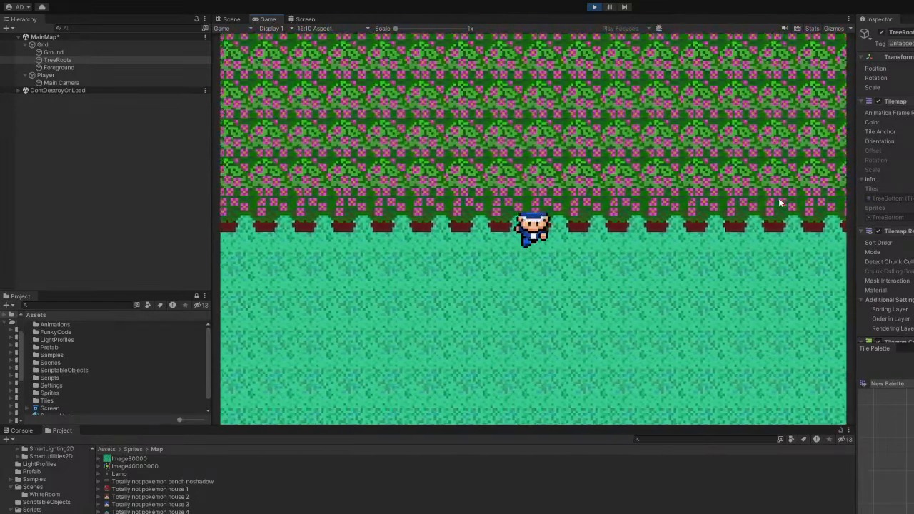
key("Up")
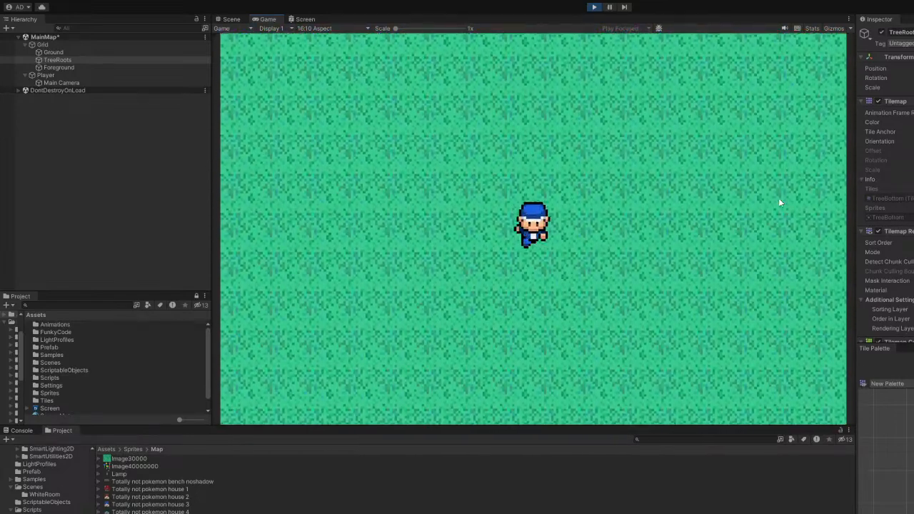
key("Up")
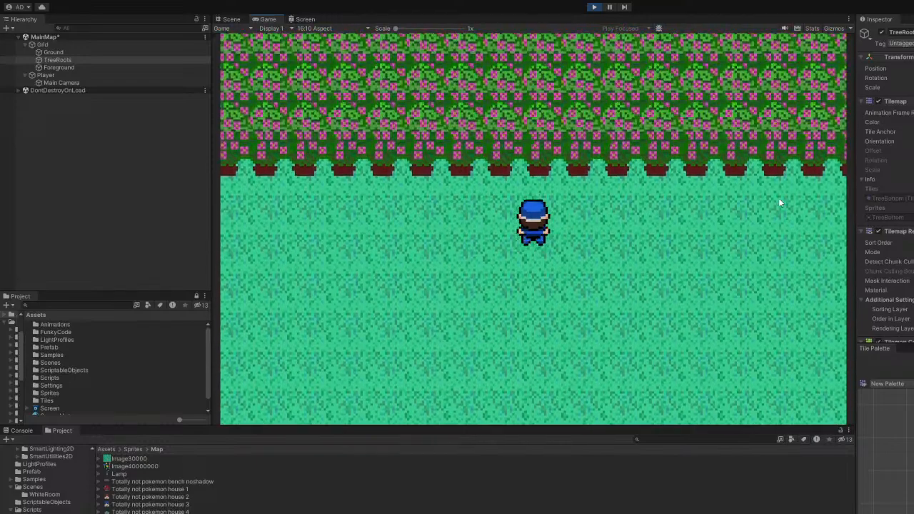
Walk the player right along the trunk row, down beside the right tree border and back up into the corner.
key("Right")
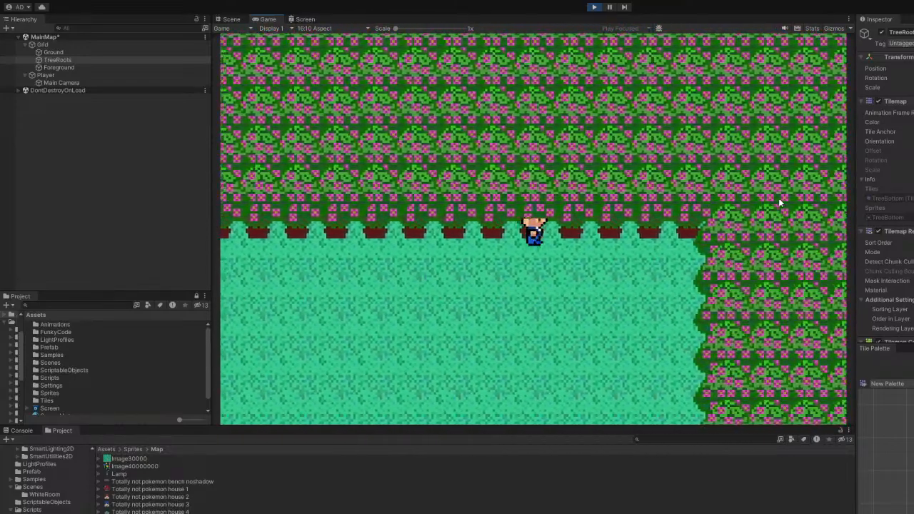
key("Right")
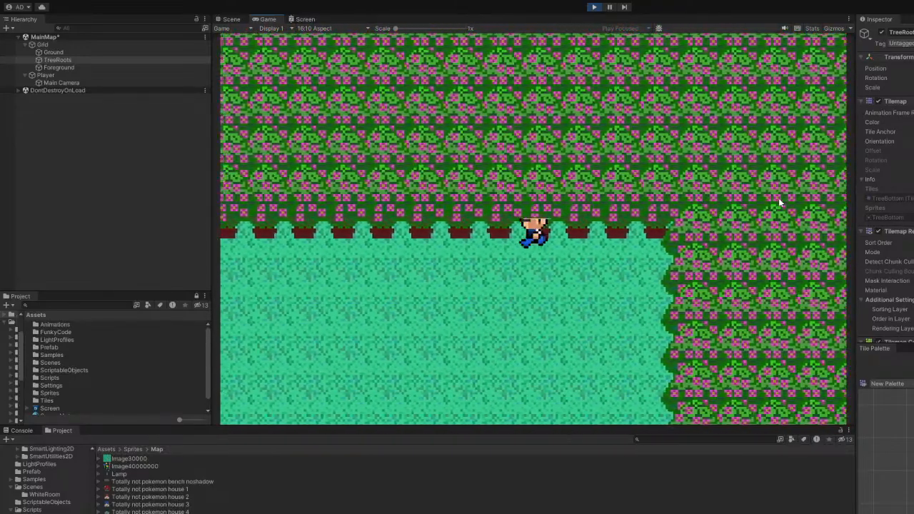
key("Left")
key("Right")
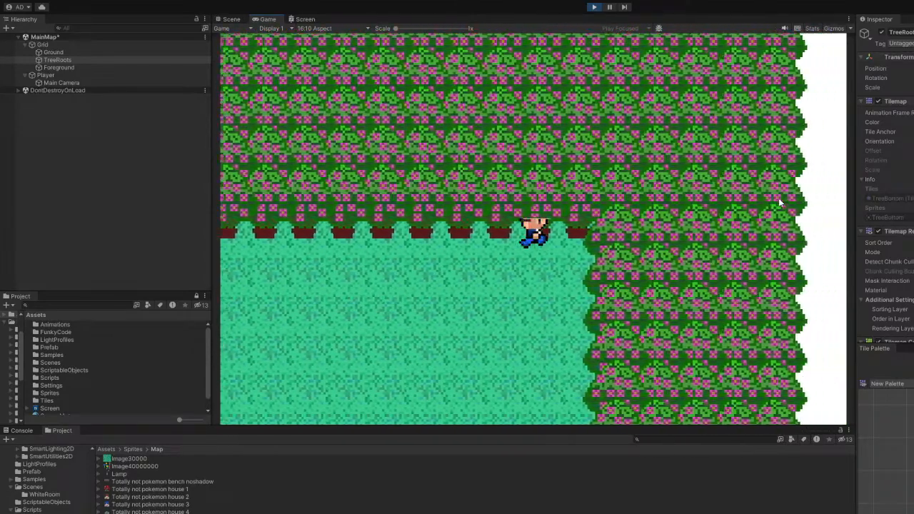
key("Down")
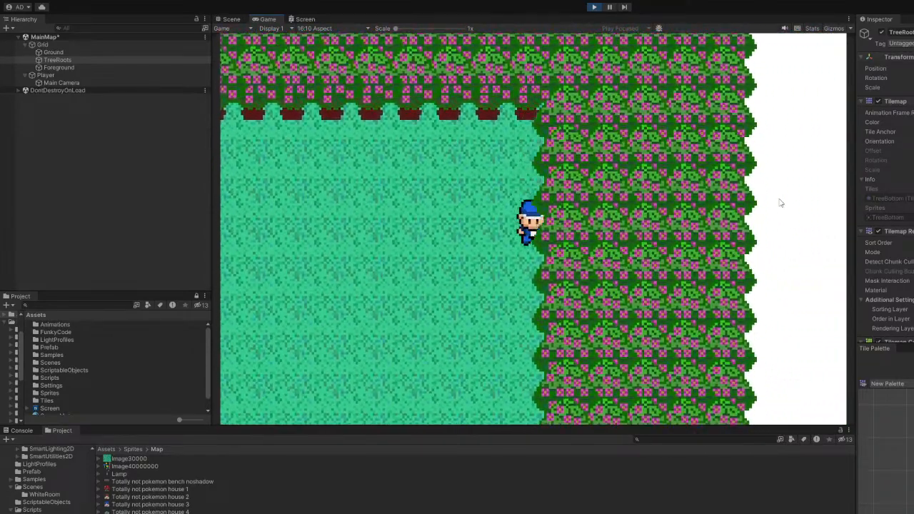
key("Up")
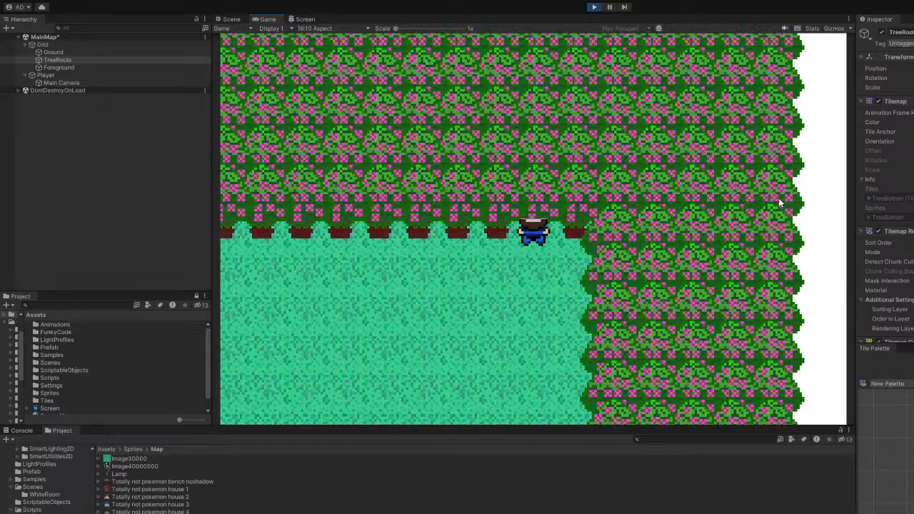
Move the player back and forth against the last trunks near the top-right corner to test collision from several directions.
key("Left")
key("Right")
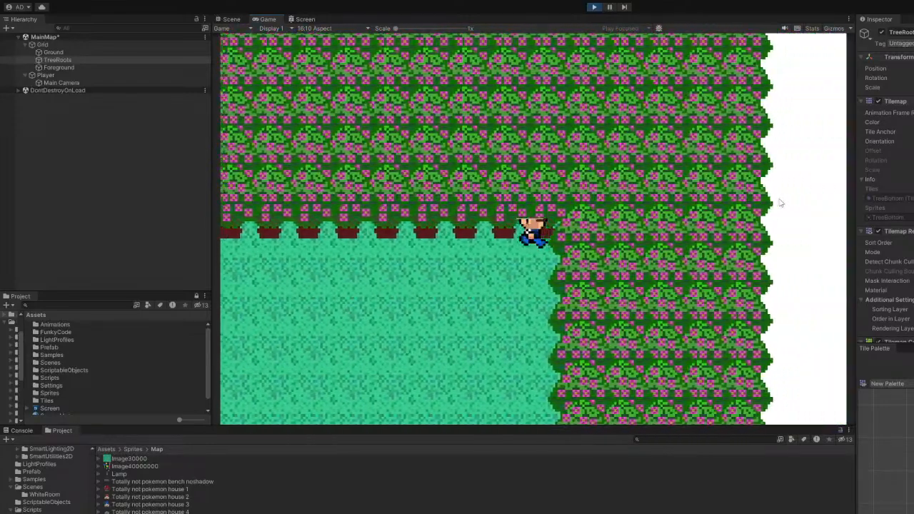
key("Left")
key("Right")
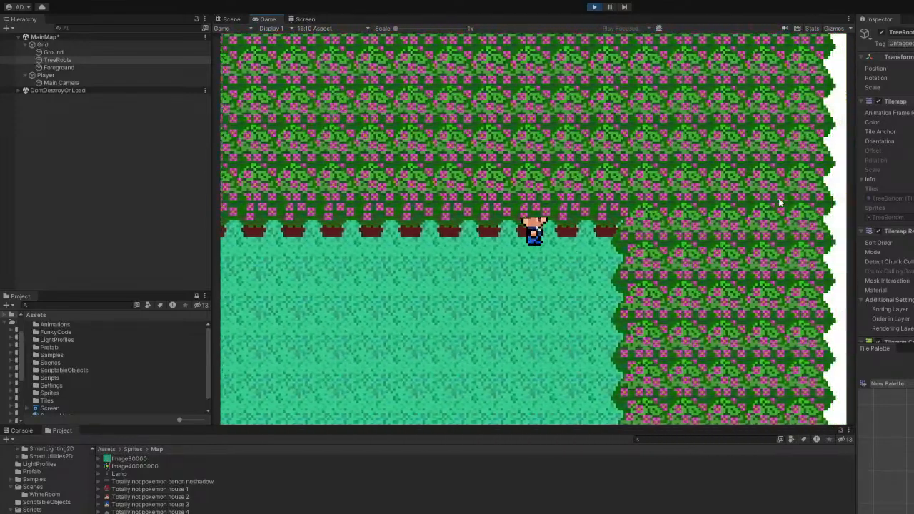
key("Right")
key("Up")
key("Down")
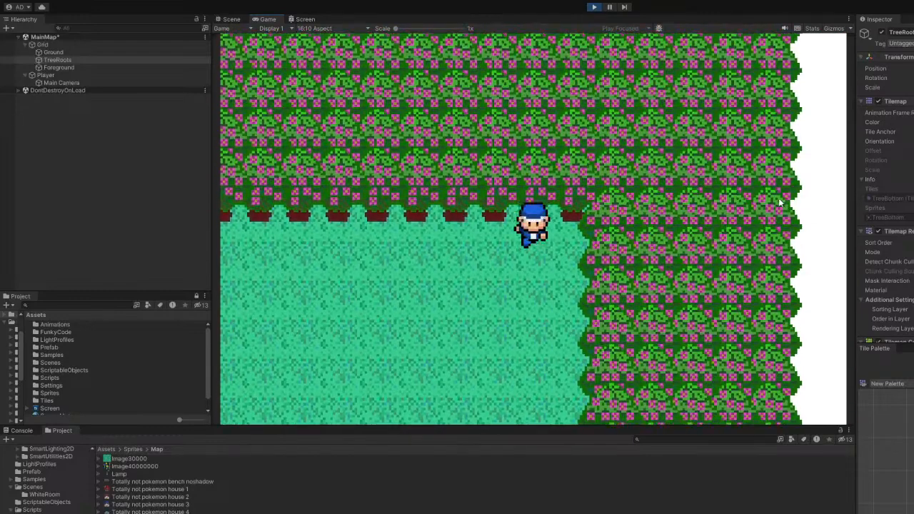
key("Left")
key("Up")
key("Right")
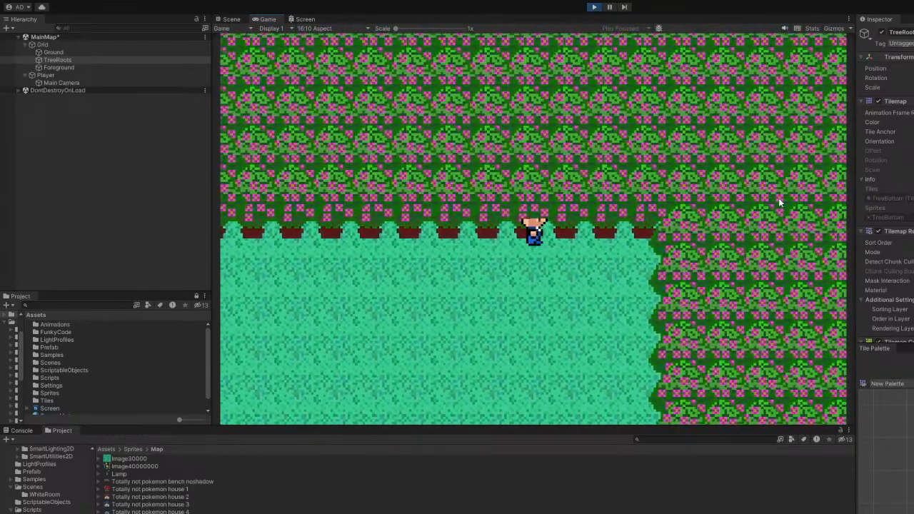
Walk the player left beneath the upper trees until near the opening, then turn back right along the trunk row.
key("Down")
key("Left")
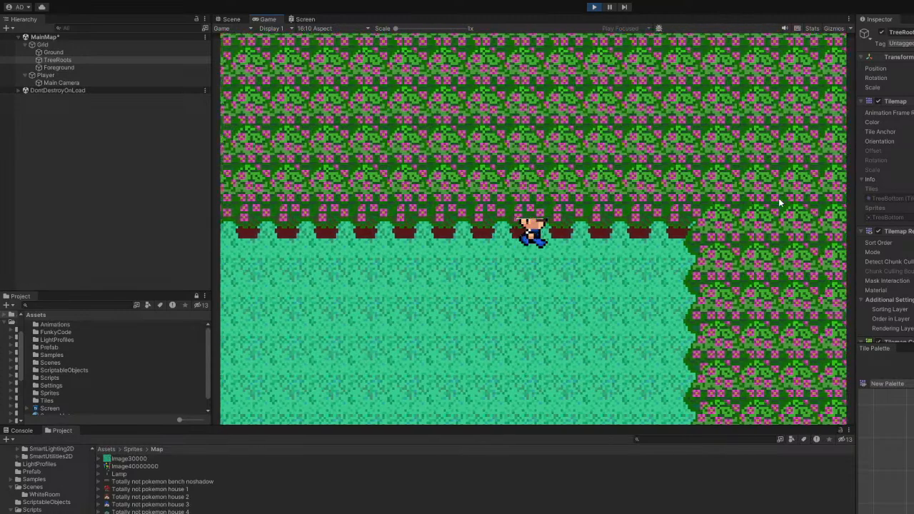
key("Left")
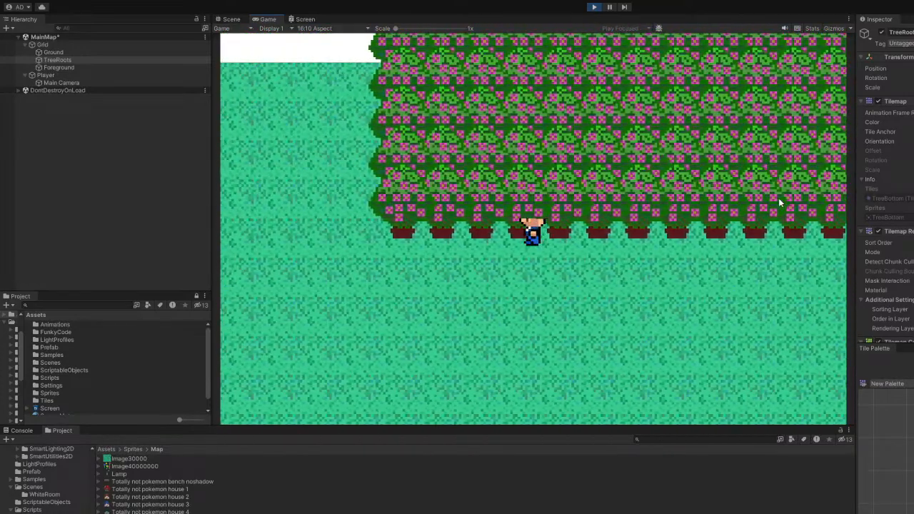
key("Right")
key("Right")
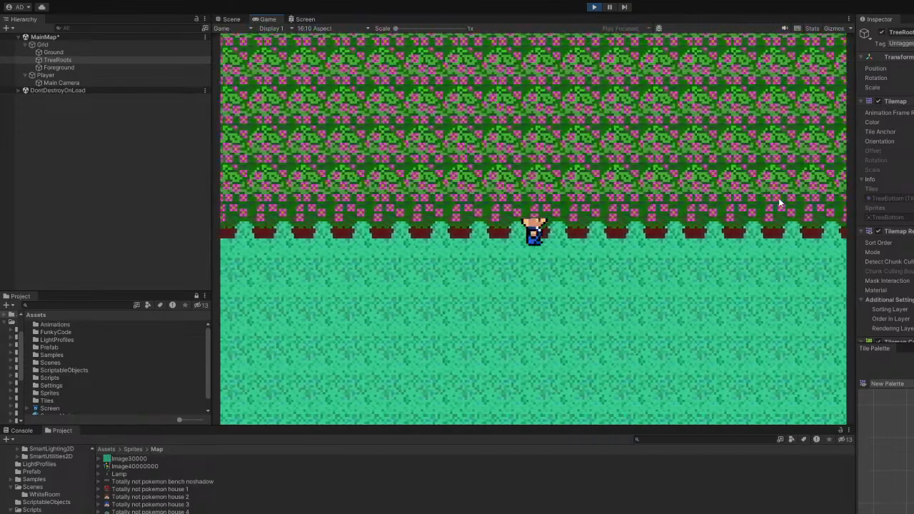
Walk the player left beneath the upper trunk row into the opening and test the opening's right tree edge.
key("Left")
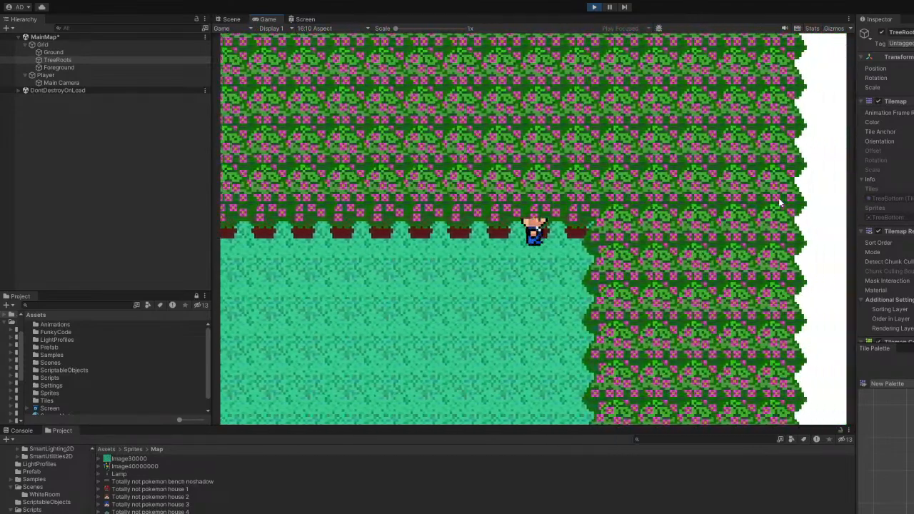
key("Left")
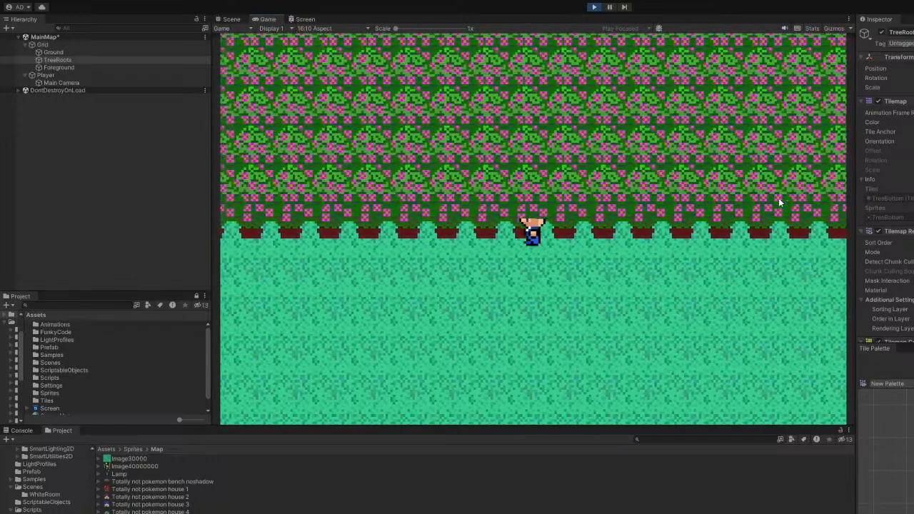
key("Left")
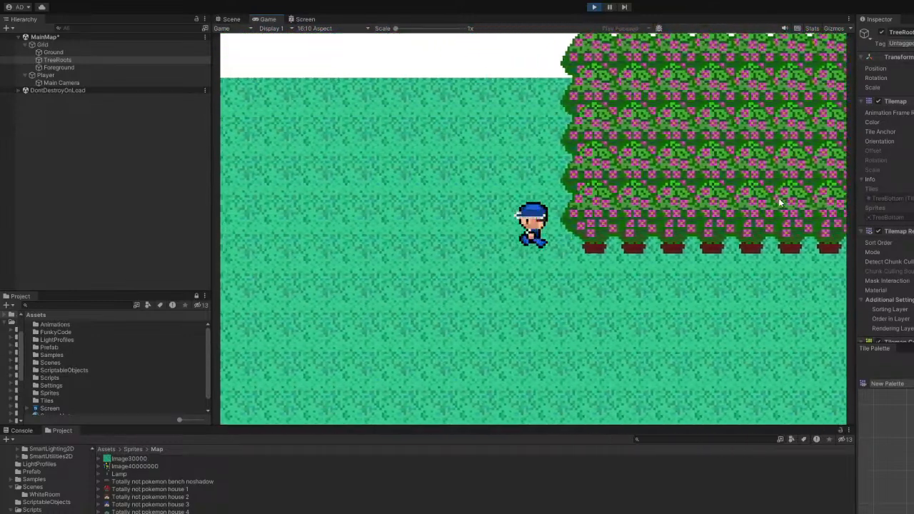
key("Right")
key("Up")
key("Left")
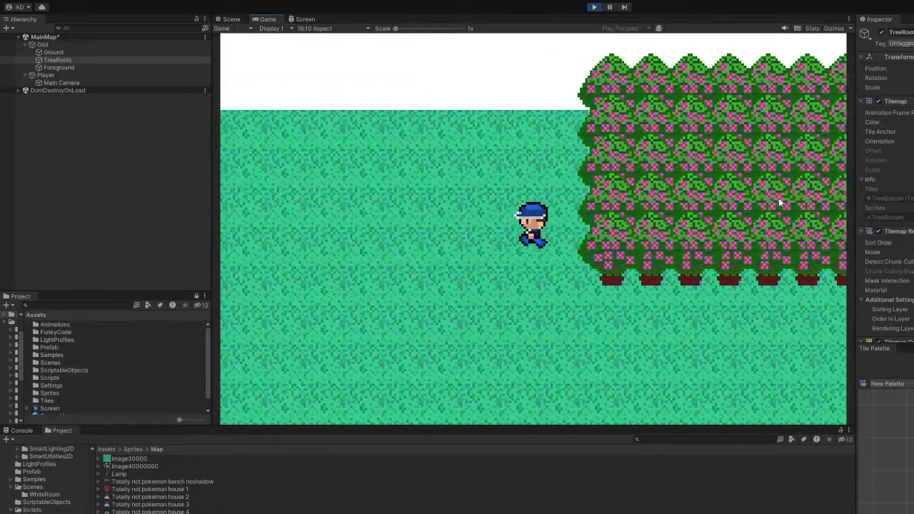
Walk the player across the opening into the left tree block, then back out and down onto the open grass.
key("Up")
key("Right")
key("Left")
key("Left")
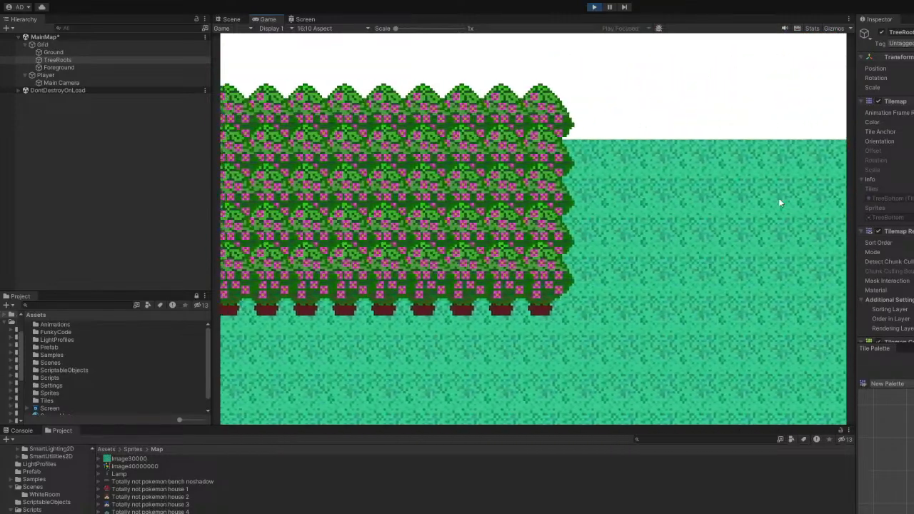
key("Right")
key("Down")
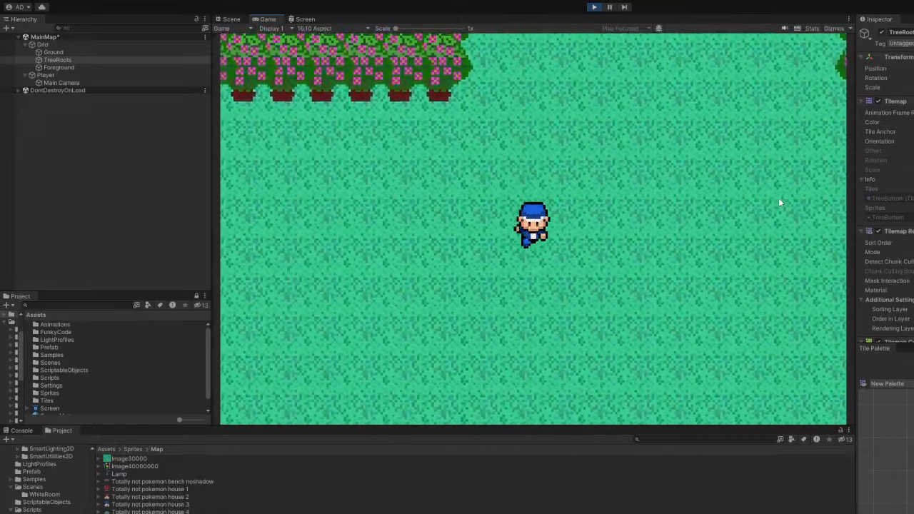
Walk the player right across the open grass toward the right tree border, then turn back left.
key("Right")
key("Left")
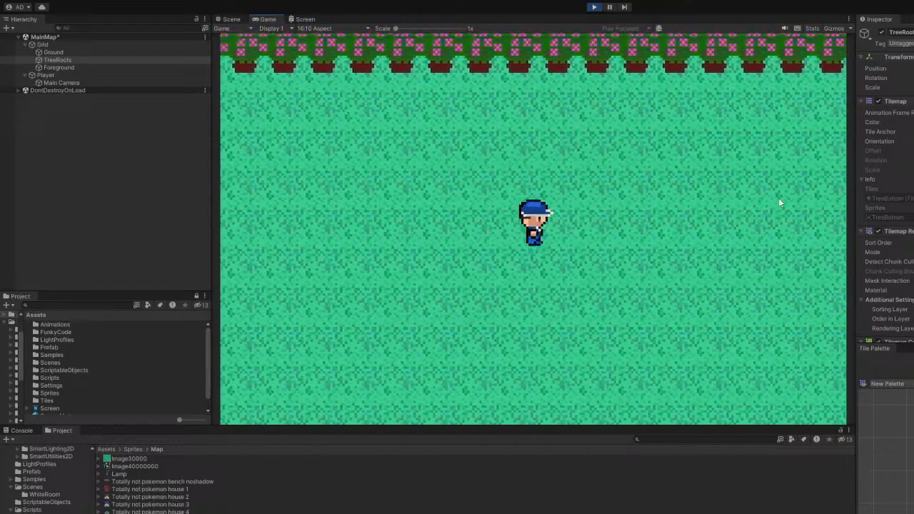
key("Right")
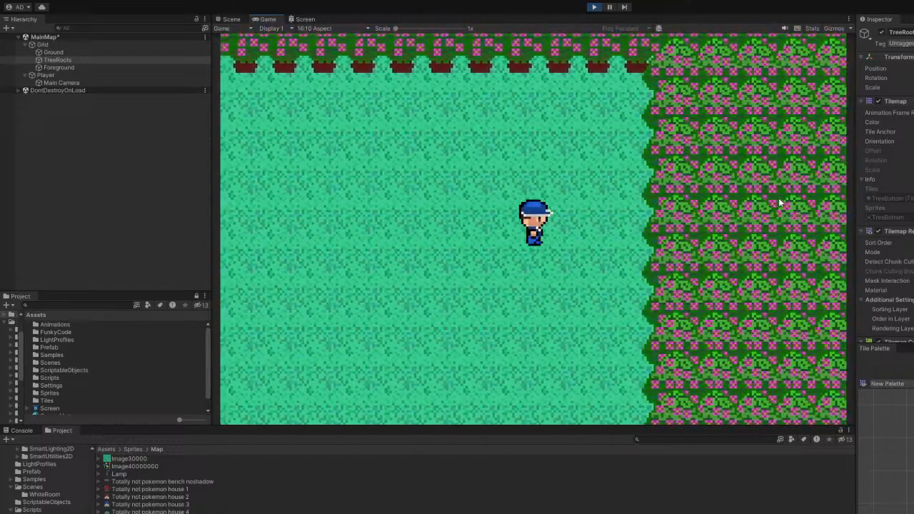
key("Left")
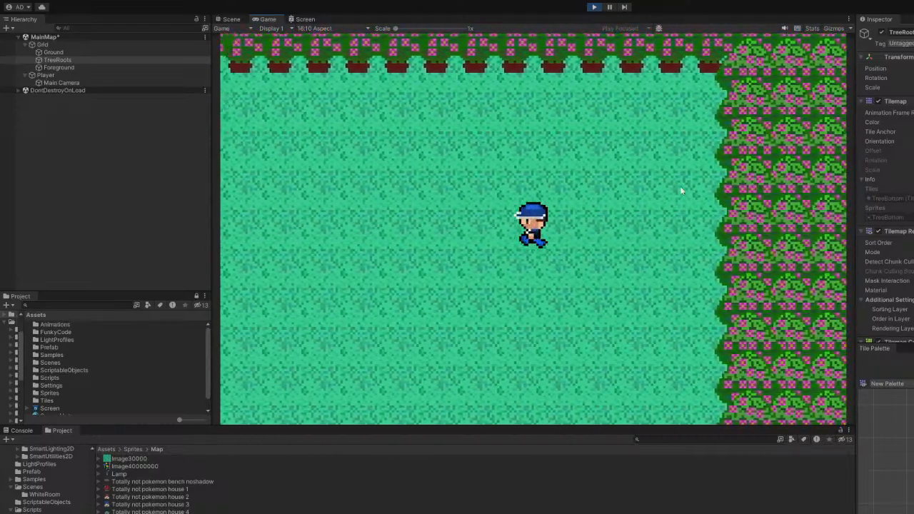
Push the player up against the upper trunks and move back and forth along them near the right border.
key("Up")
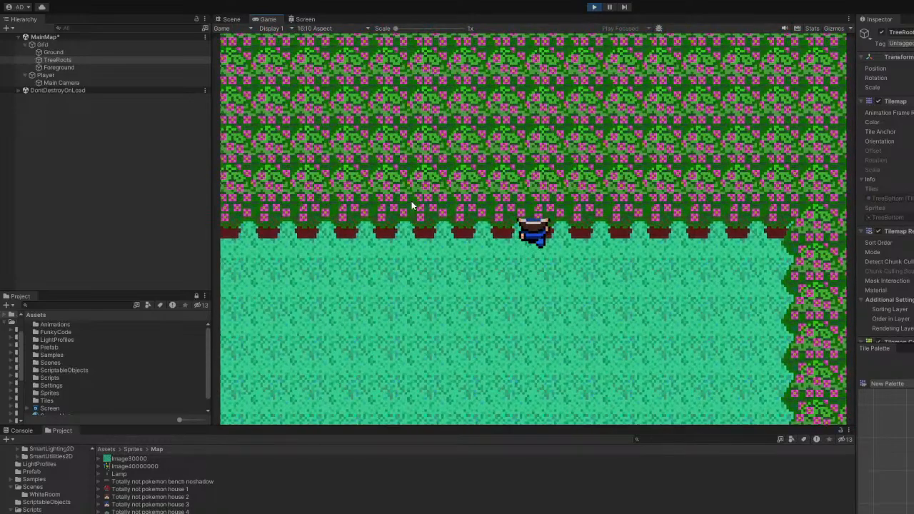
key("Right")
key("Left")
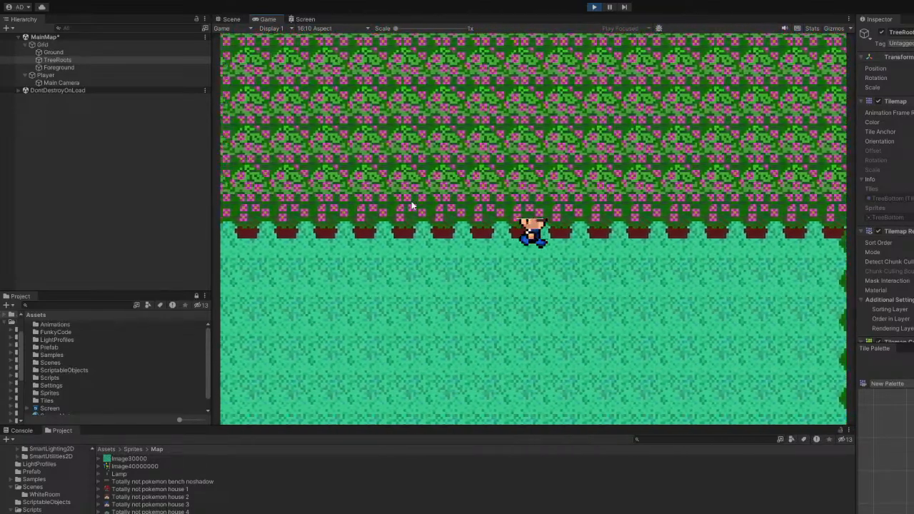
key("Right")
key("Left")
key("Right")
key("Left")
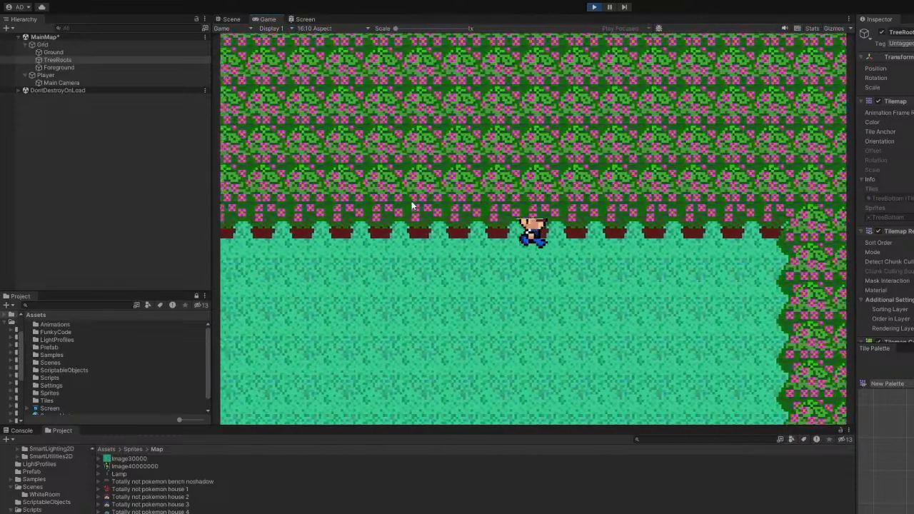
key("Right")
key("Right")
key("Left")
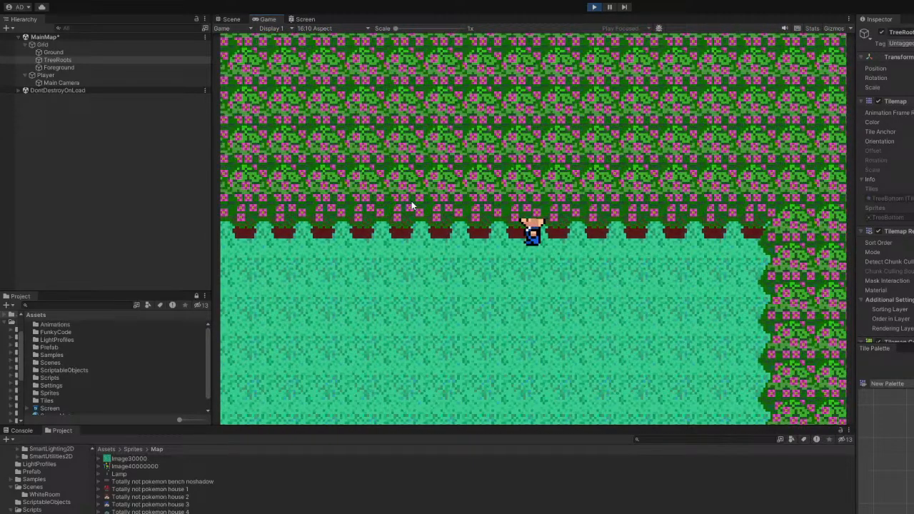
Walk the player left along the upper trunks toward the opening, then right into the right tree border.
key("Left")
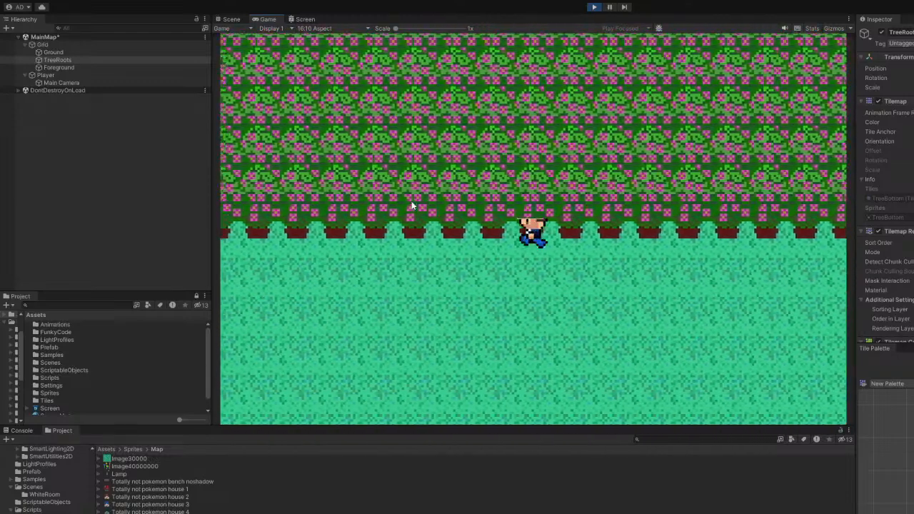
key("Left")
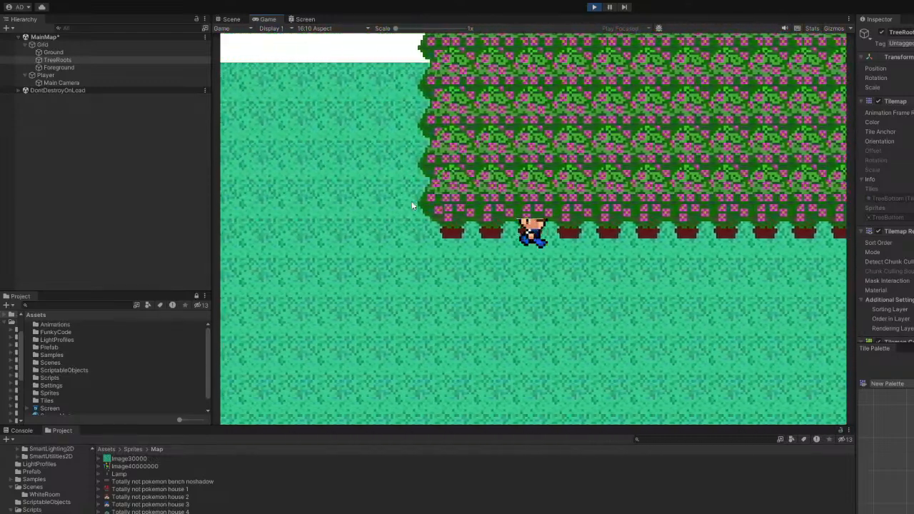
key("Up")
key("Left")
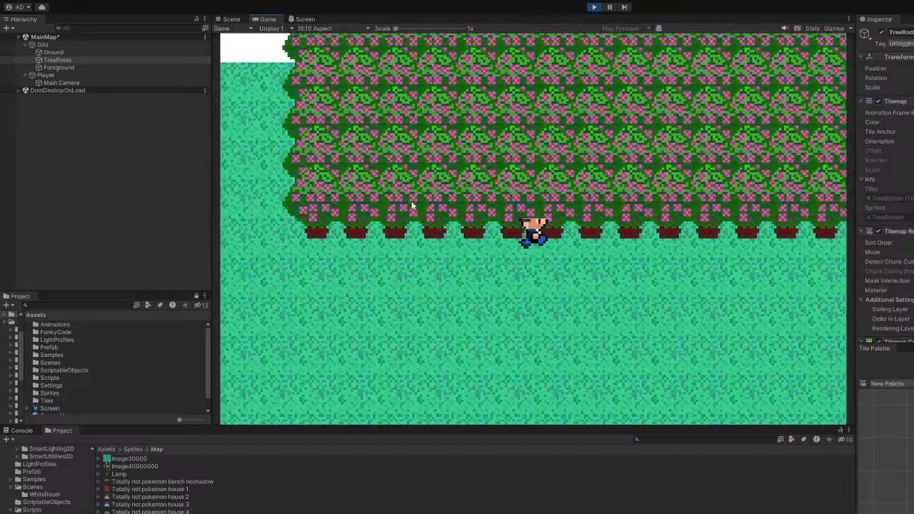
key("Right")
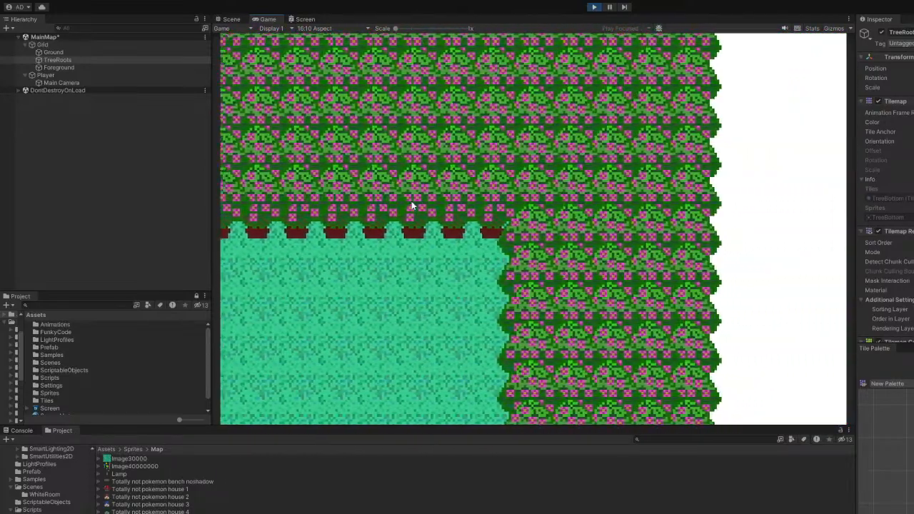
Walk the player left out of the right border, along the trunks and up into the opening beside the trees.
key("Left")
key("Left")
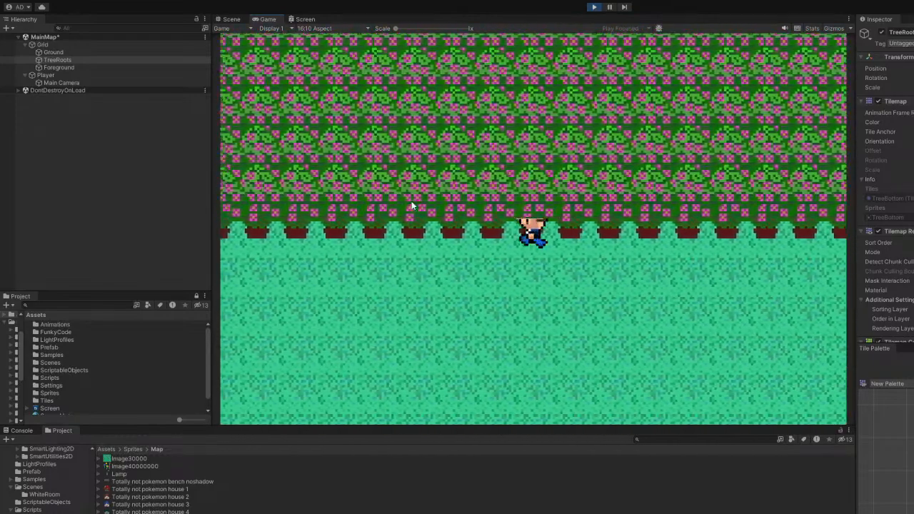
key("Left")
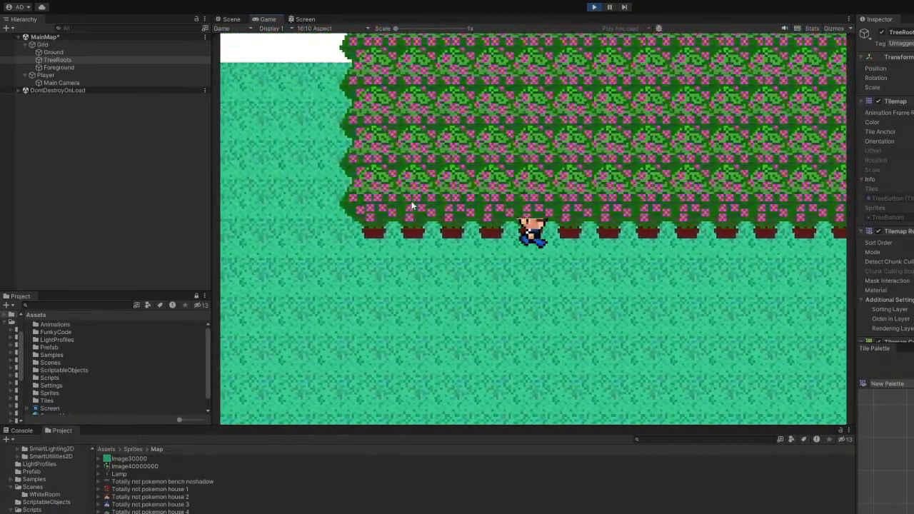
key("Up")
key("Left")
key("Up")
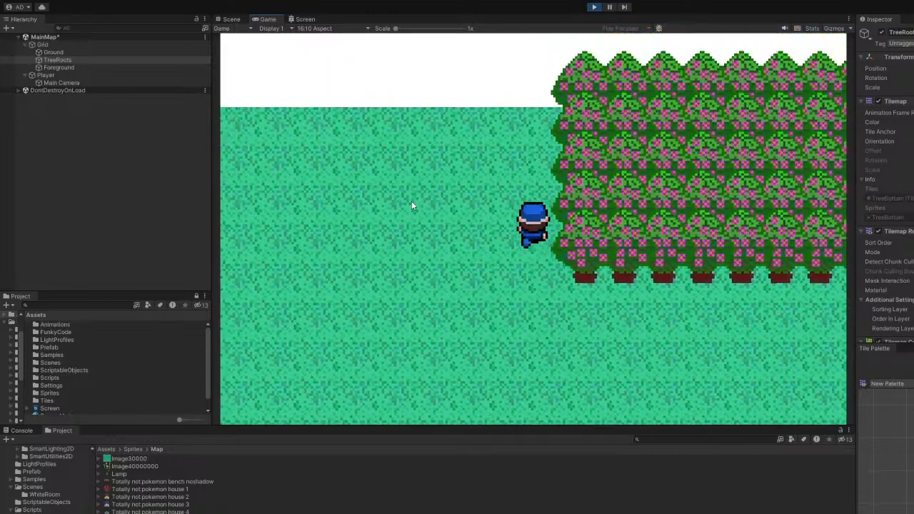
Bring the player down out of the opening and walk right along the trunk row to the top-right corner.
key("Down")
key("Right")
key("Right")
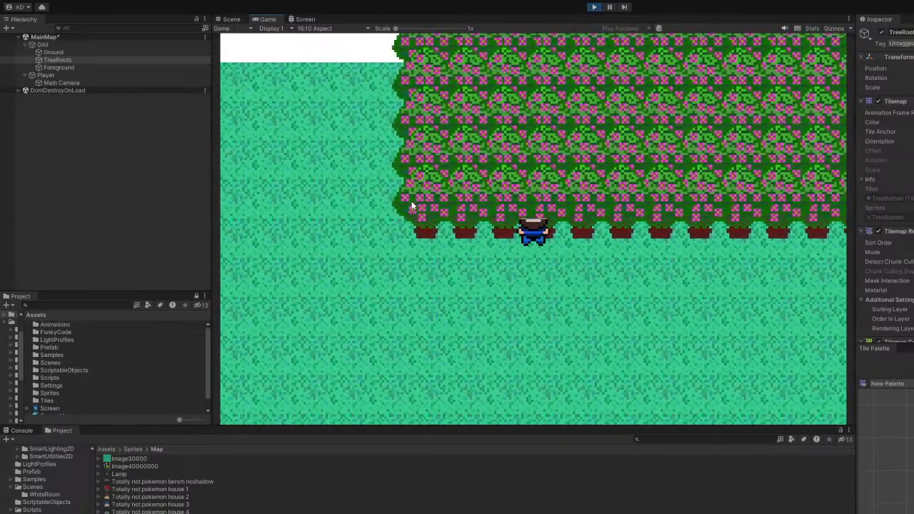
key("Up")
key("Right")
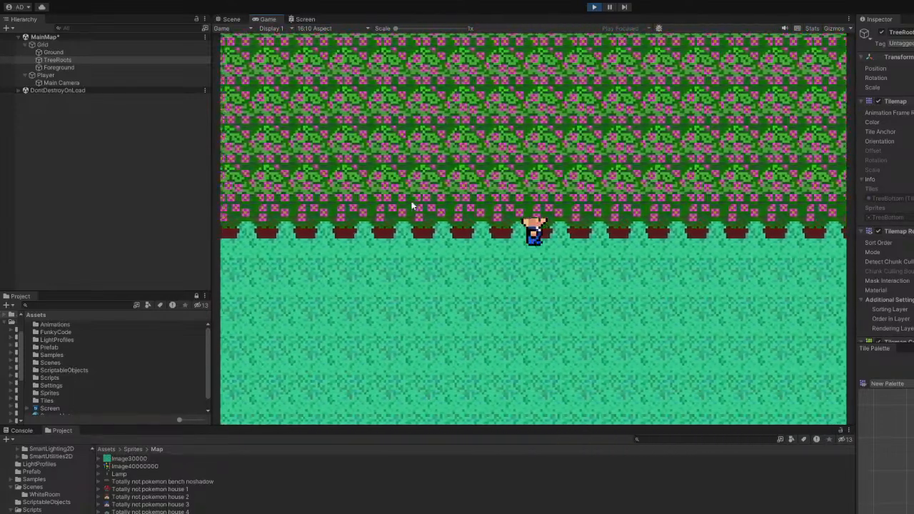
key("Right")
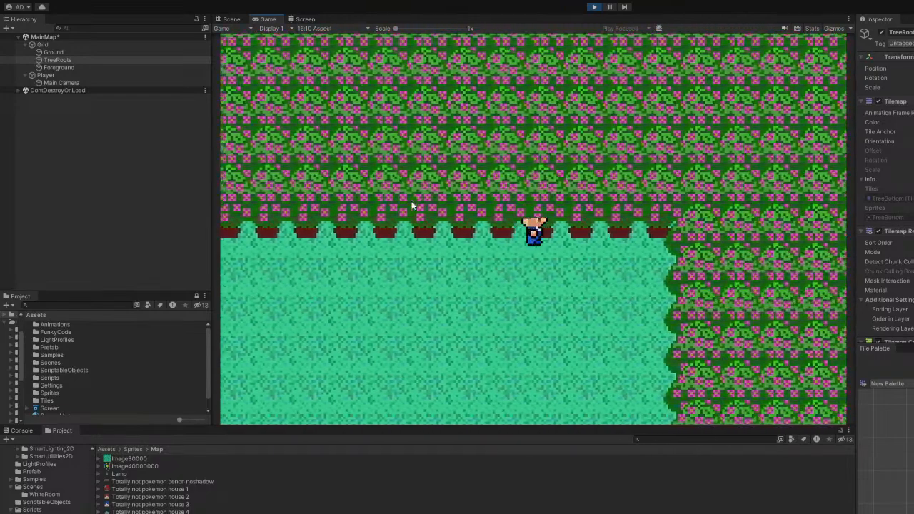
key("Right")
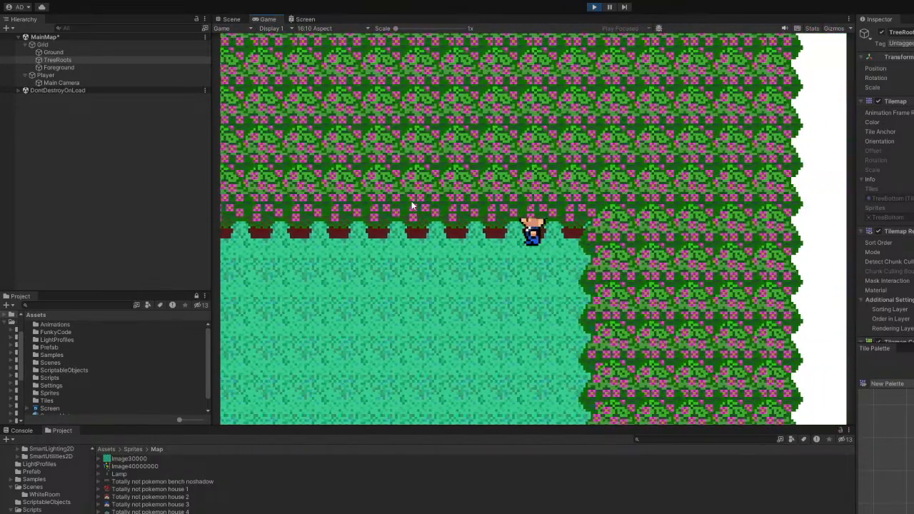
Test collision against the corner trunks from several directions, then walk the player back left along the row.
key("Up")
key("Down")
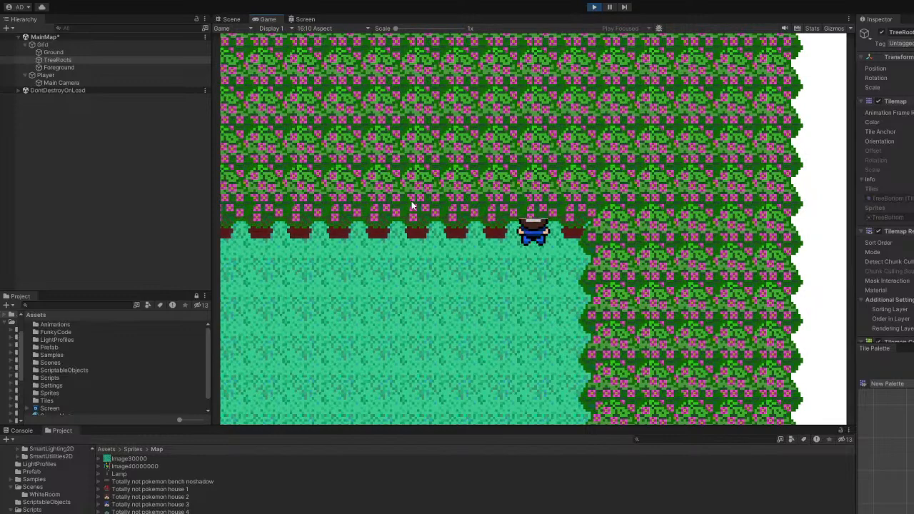
key("Right")
key("Left")
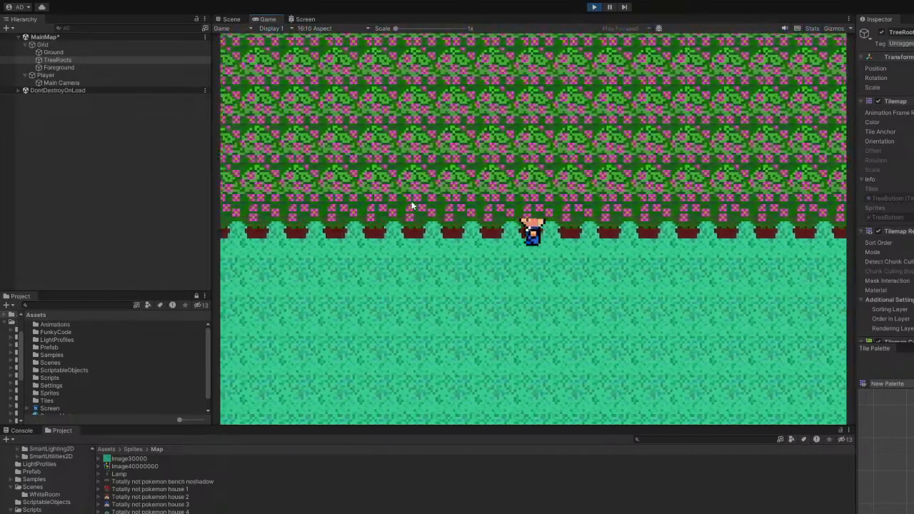
Step the player off and back toward the trunk row, walk down onto the grass, and stop the playtest.
key("Down")
key("Up")
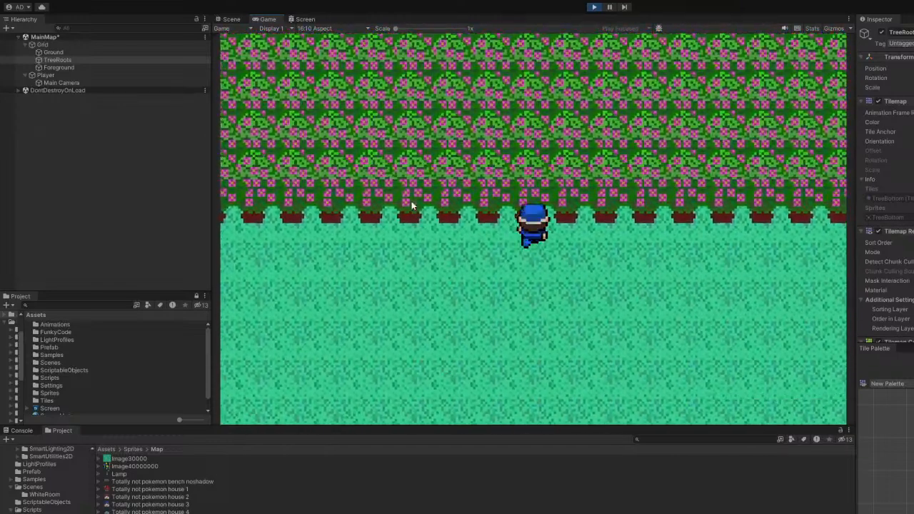
key("Down")
key("Down")
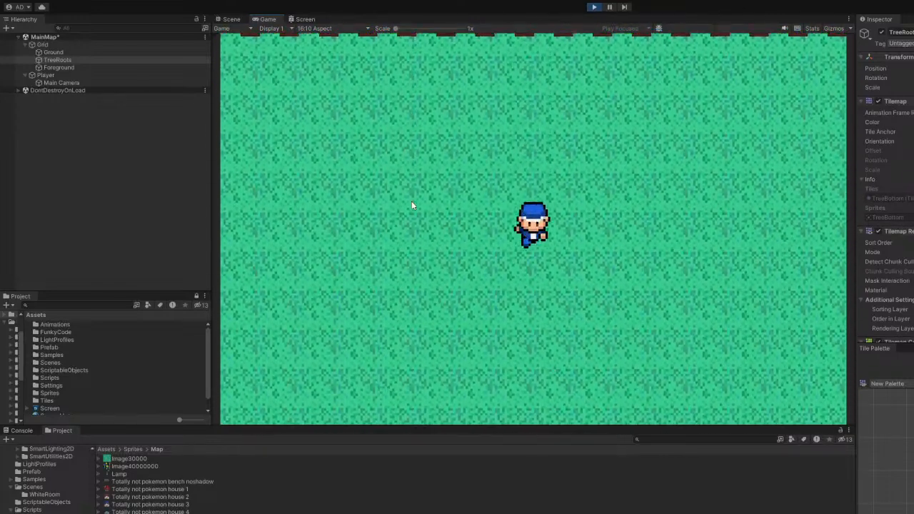
left_click(594, 7)
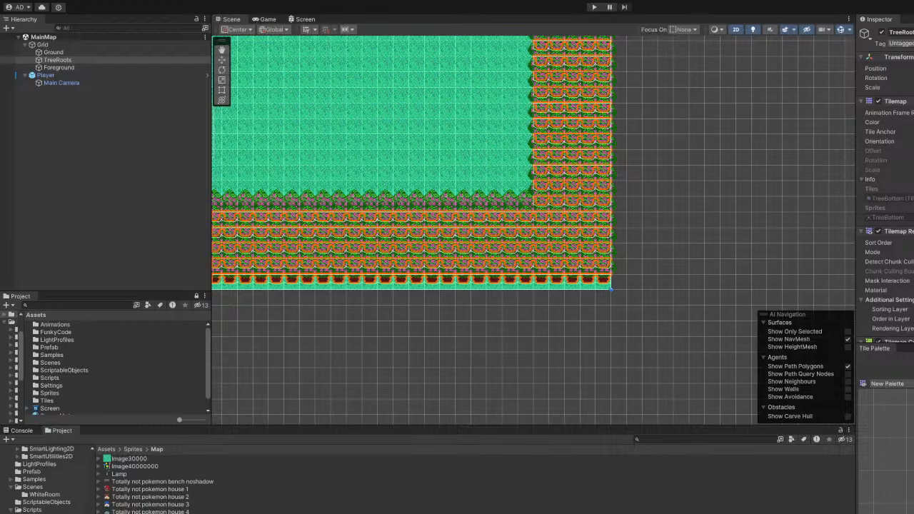
Inspect the TreeRoots collider outlines along the map's lower and left tree borders up close.
scroll(433, 241, "down", 6)
middle_click_drag(437, 233, 663, 297)
scroll(570, 257, "down", 9)
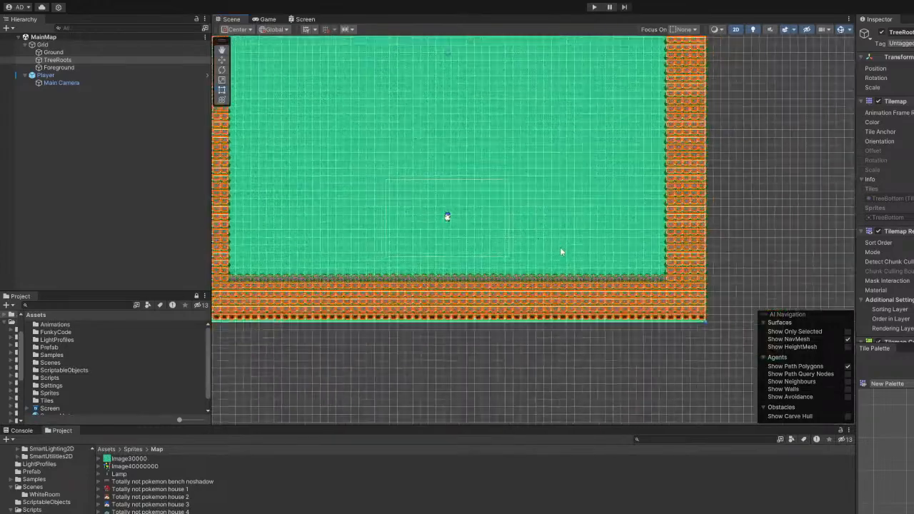
middle_click_drag(523, 244, 662, 275)
scroll(662, 275, "up", 6)
scroll(291, 305, "up", 7)
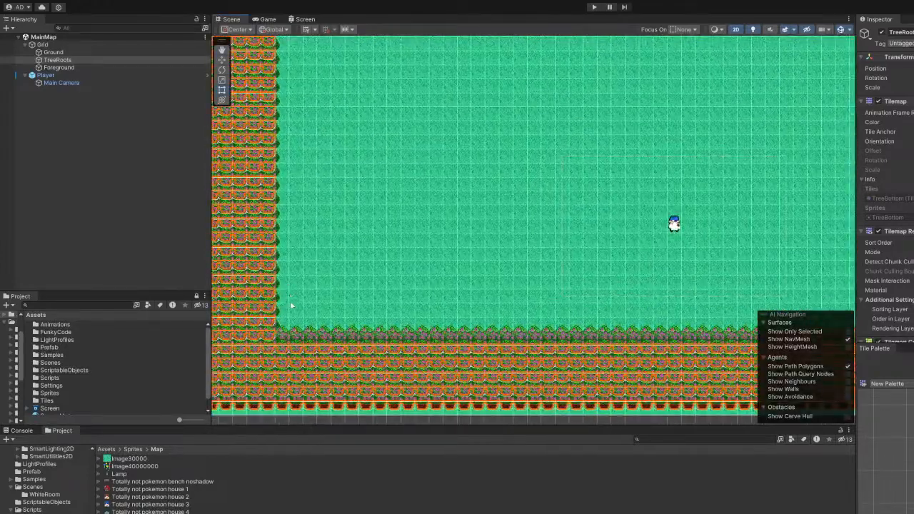
scroll(290, 301, "up", 5)
middle_click_drag(290, 301, 528, 411)
scroll(513, 386, "up", 5)
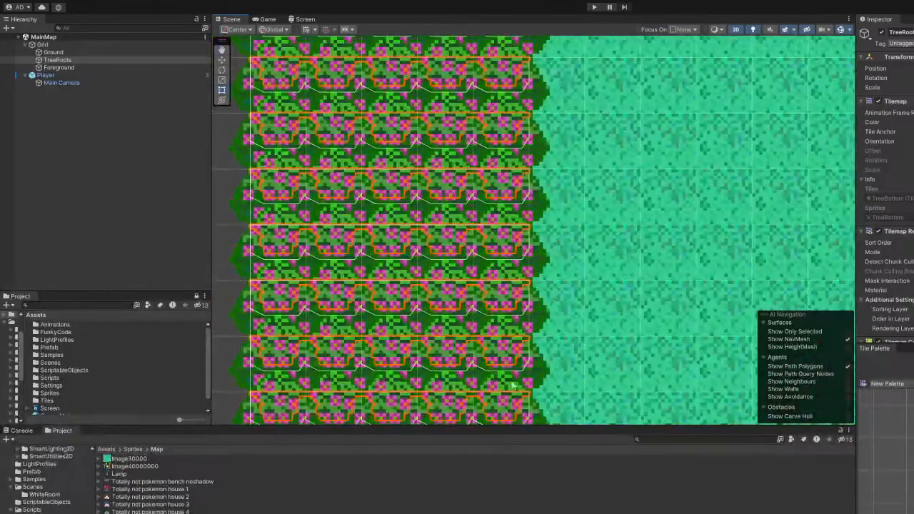
Survey the TreeRoots colliders around the whole map, from the lower-left corner to the upper opening.
scroll(514, 386, "down", 8)
middle_click_drag(651, 317, 417, 305)
scroll(763, 260, "down", 3)
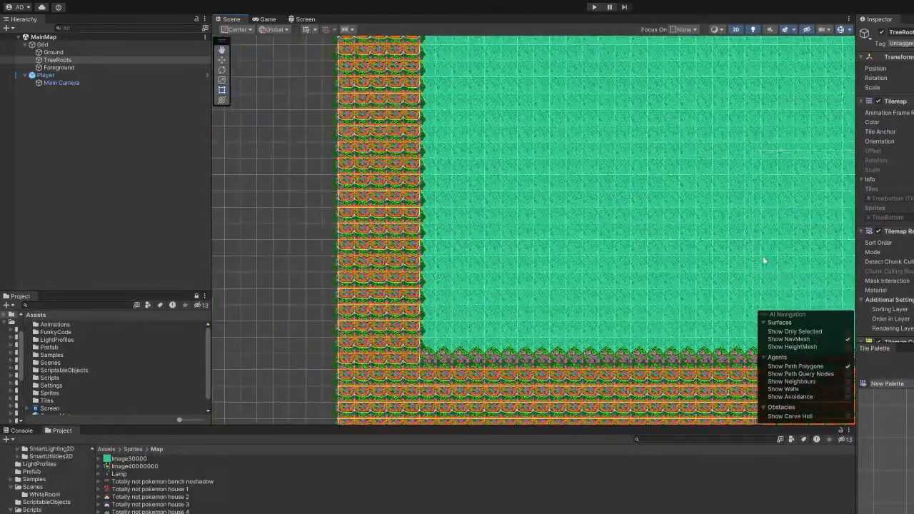
middle_click_drag(763, 261, 608, 232)
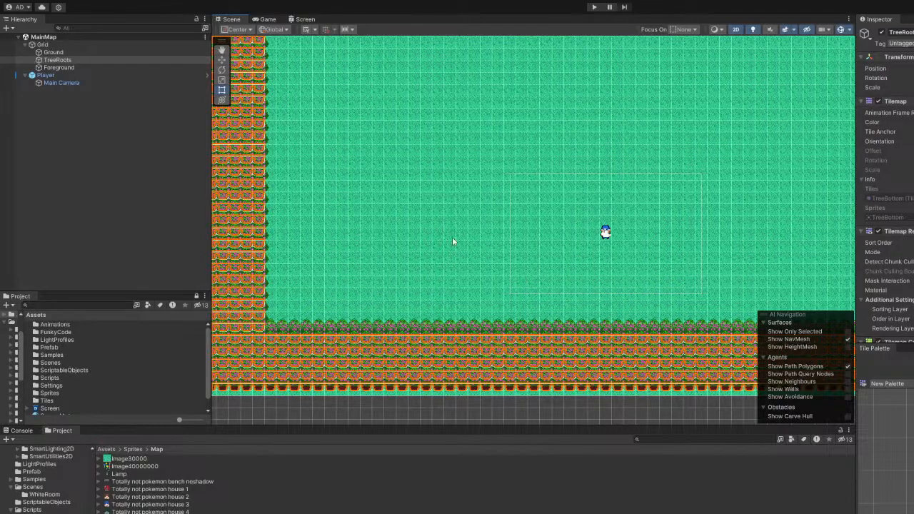
scroll(464, 246, "down", 4)
middle_click_drag(662, 122, 592, 147)
scroll(592, 147, "down", 4)
middle_click_drag(586, 247, 580, 384)
scroll(555, 173, "down", 3)
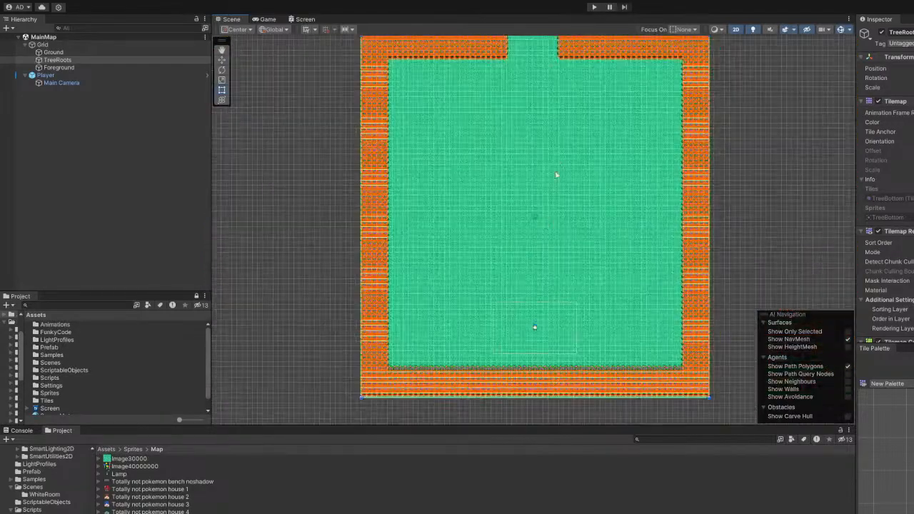
Create an empty object at the scene's root and name it WallHitboxes.
middle_click_drag(556, 172, 568, 267)
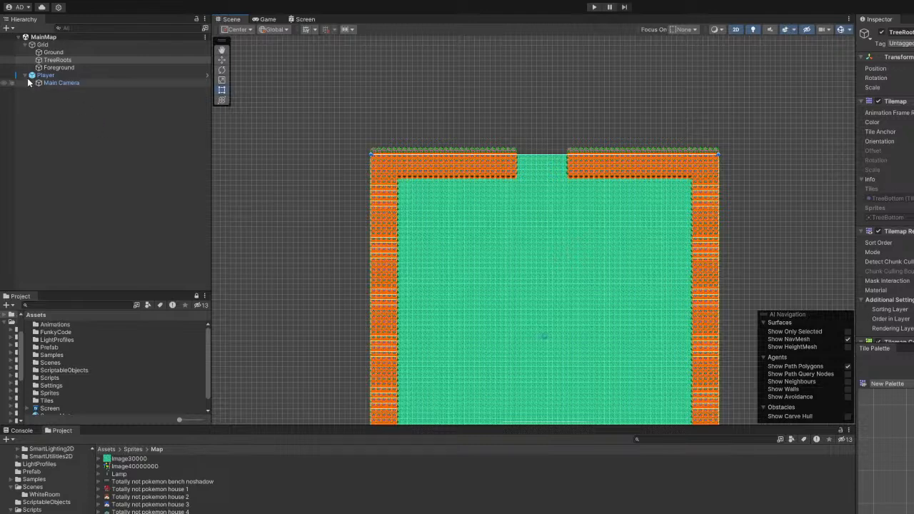
left_click(26, 47)
left_click(26, 45)
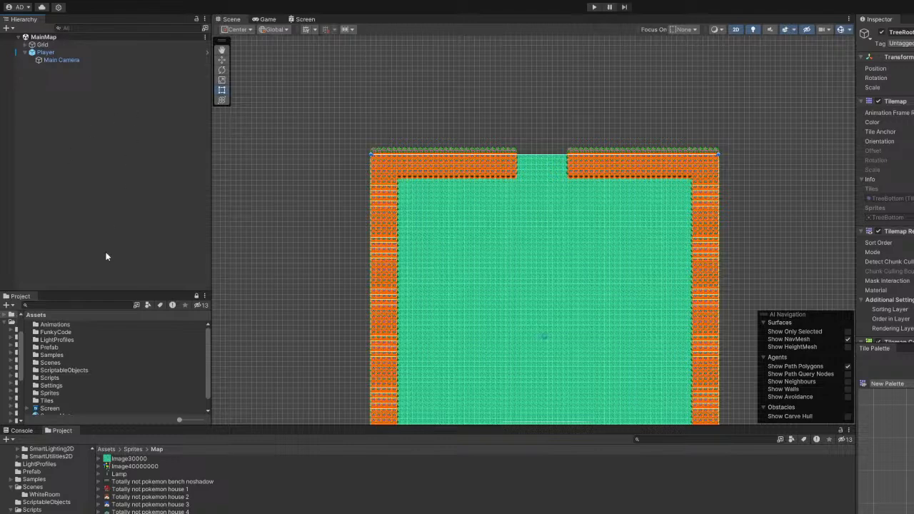
key("ctrl+shift+n")
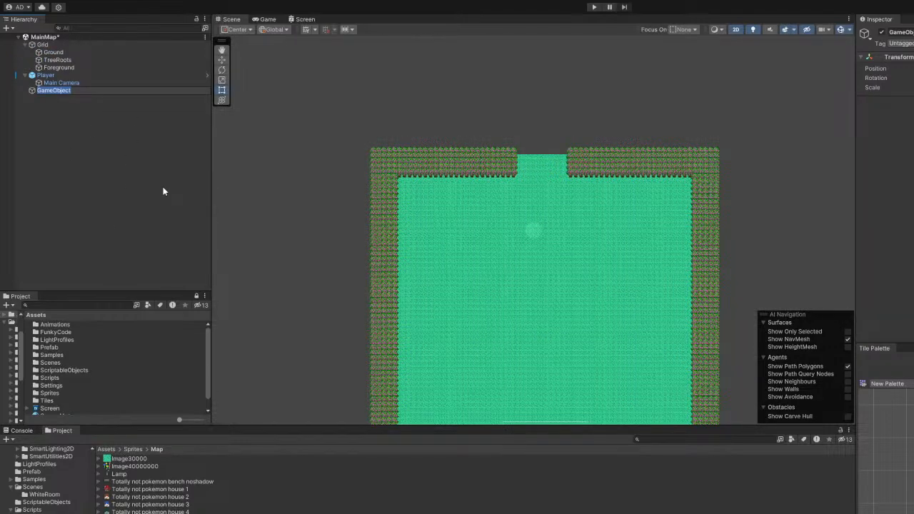
type("HitBo")
key("BackSpace")
key("BackSpace")
key("BackSpace")
key("BackSpace")
key("BackSpace")
type("WallHitboxes")
key("Return")
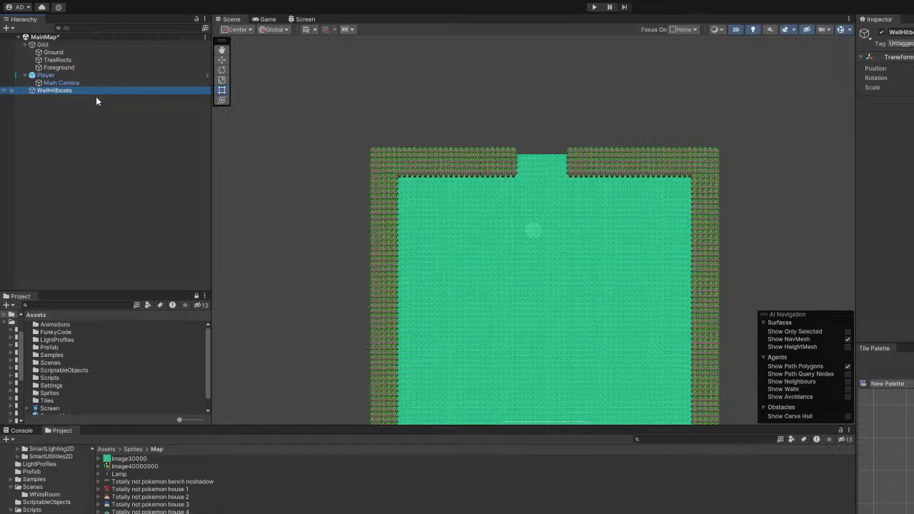
Add an empty child object named WallHitBox(1) under WallHitboxes.
key("ctrl+shift+g")
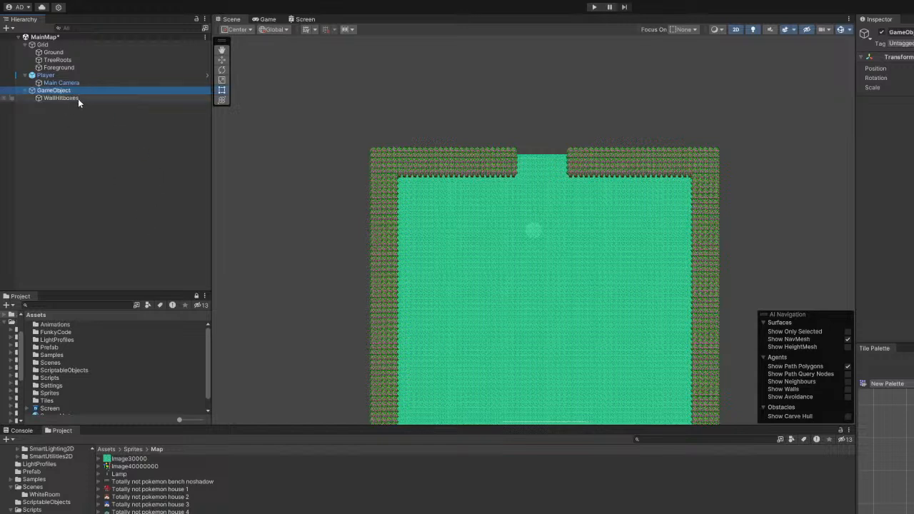
key("ctrl+z")
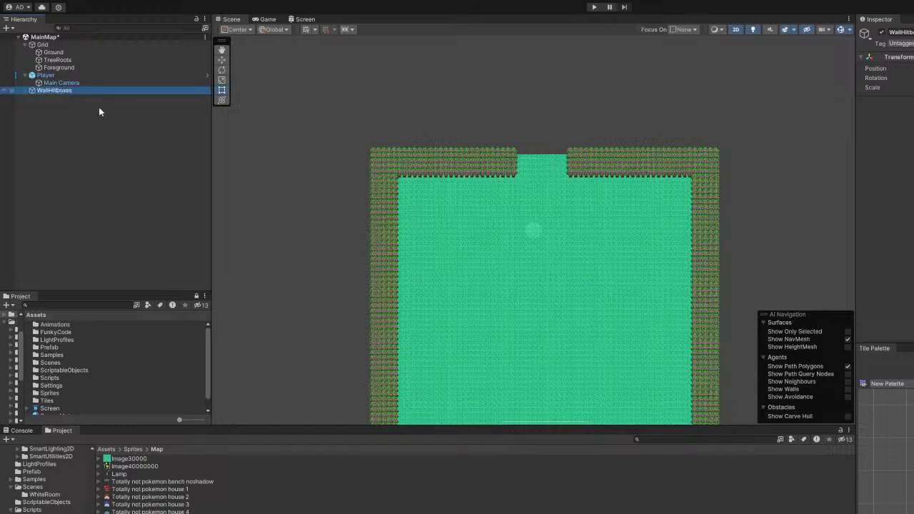
key("alt+shift+n")
type("Wall")
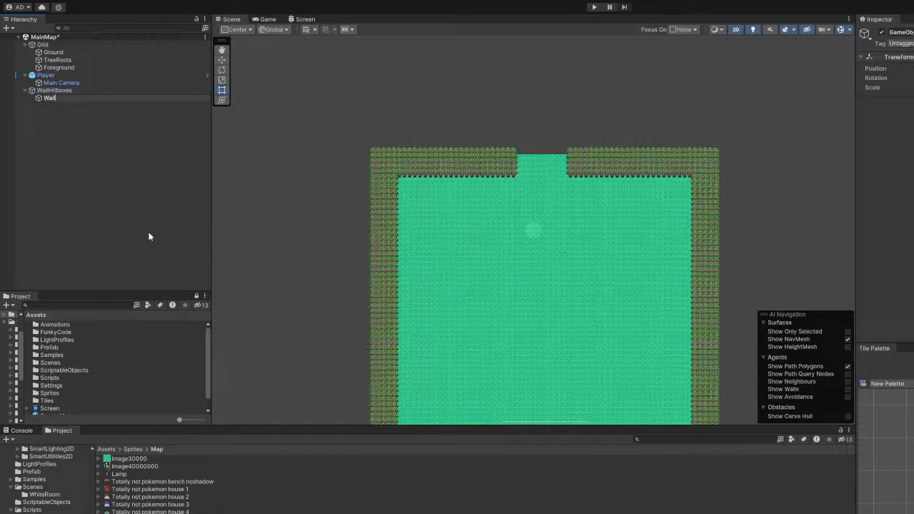
type("HitBox")
type("1")
key("Return")
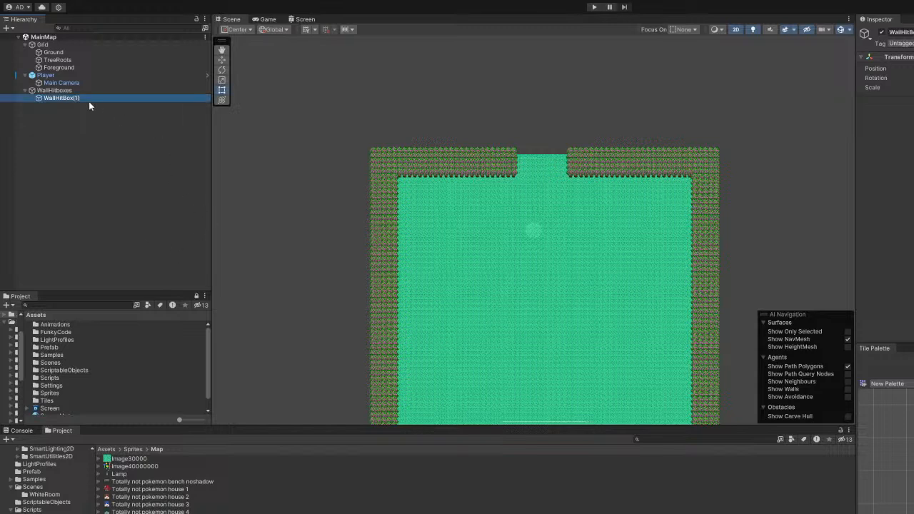
Duplicate WallHitBox(1) and remove both copies from WallHitboxes.
key("ctrl+d")
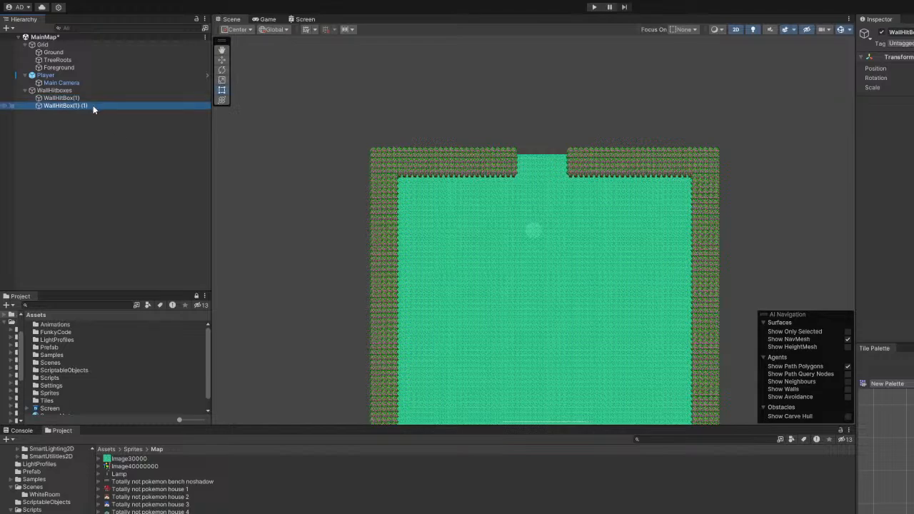
double_click(84, 106)
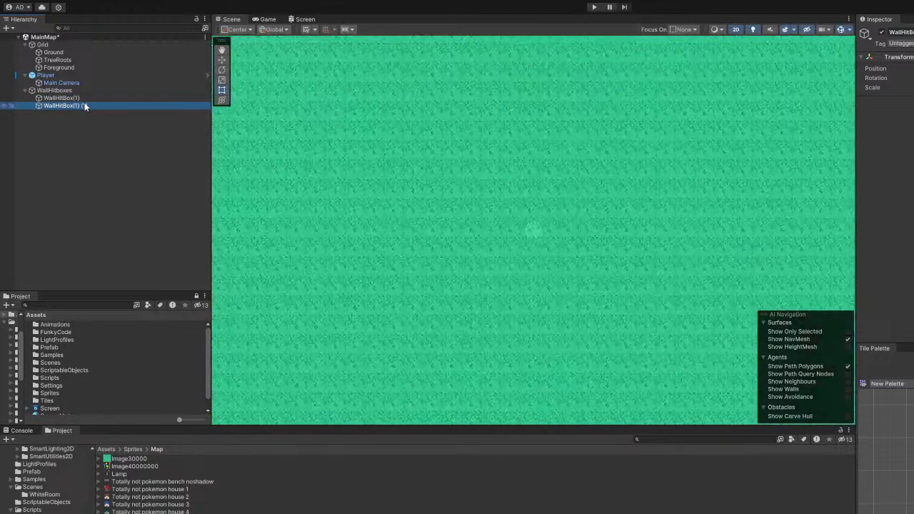
left_click(82, 98, "shift")
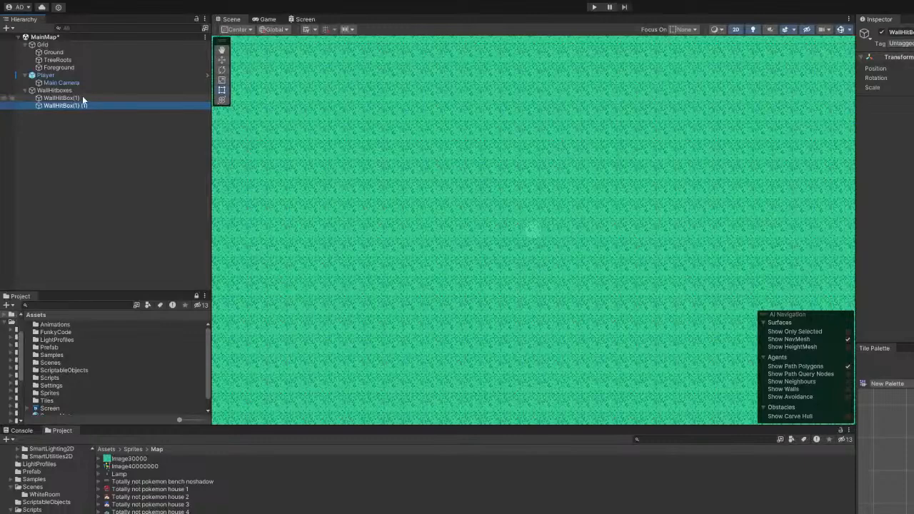
Add a fresh empty child under WallHitboxes and name it WallHitbox (1).
key("ctrl+shift+g")
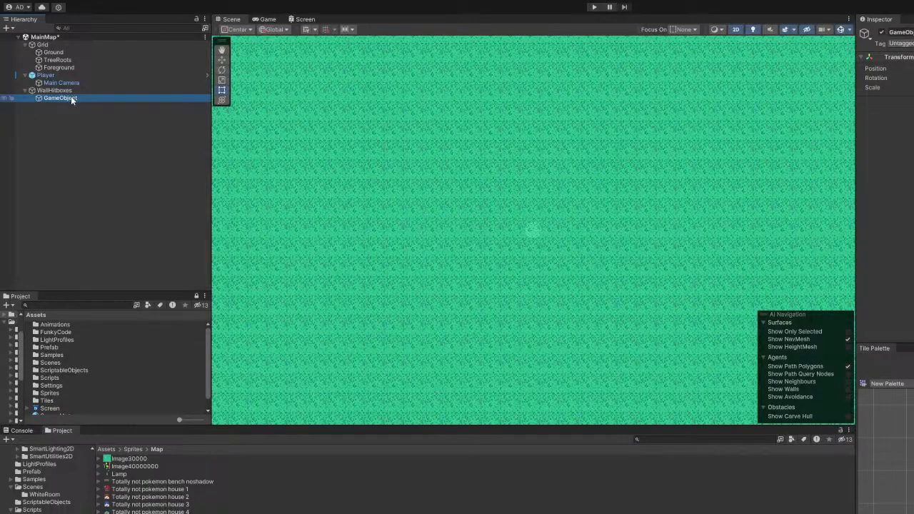
key("F2")
type("Wall Hitbo")
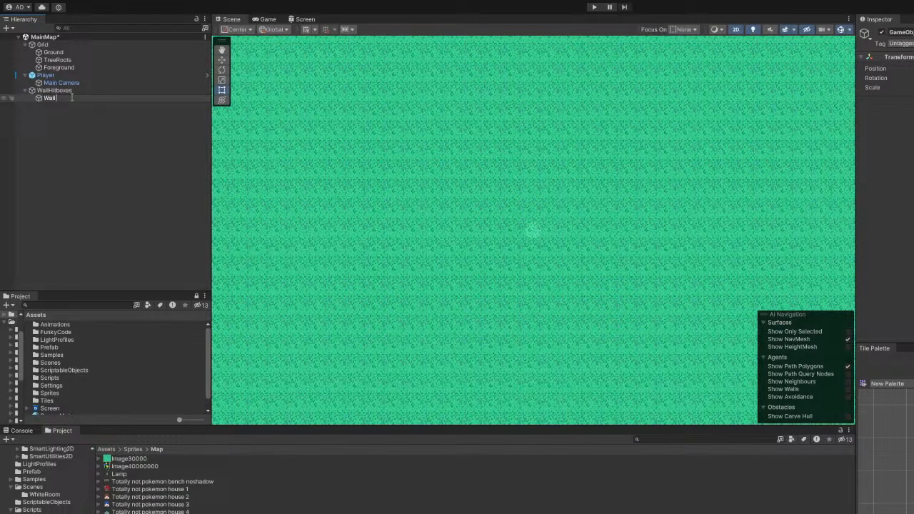
key("BackSpace")
key("BackSpace")
key("BackSpace")
key("BackSpace")
key("BackSpace")
key("BackSpace")
type("Hitbo")
type("x1")
type("1)")
key("Return")
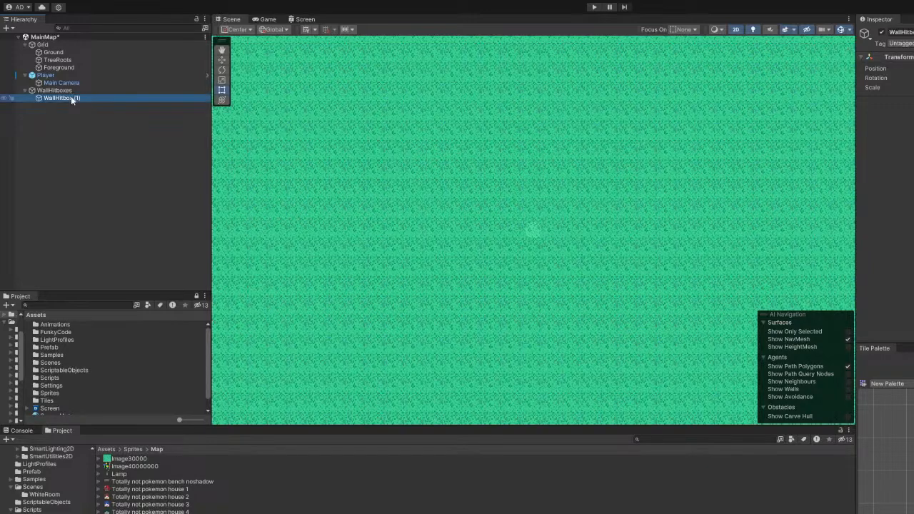
Duplicate WallHitbox (1) and add a Box Collider 2D to the original.
key("ctrl+d")
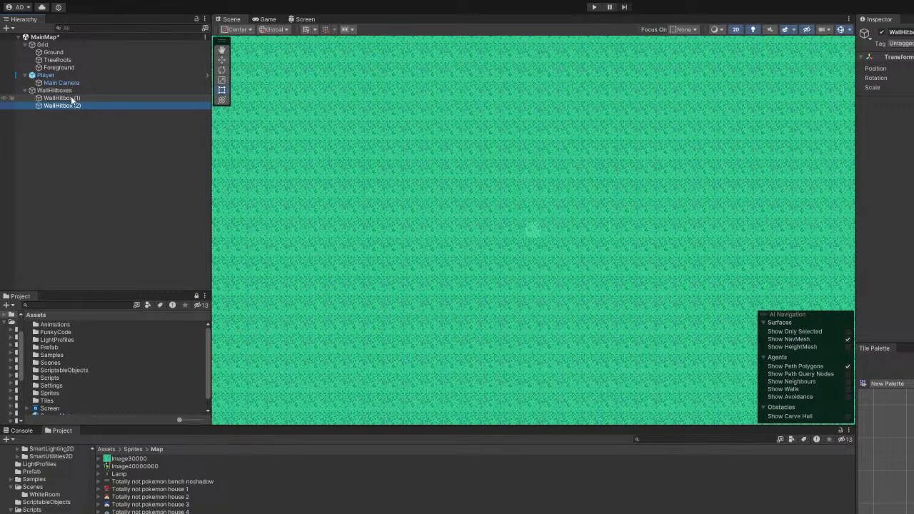
left_click(71, 98)
key("f")
scroll(789, 305, "down", 4)
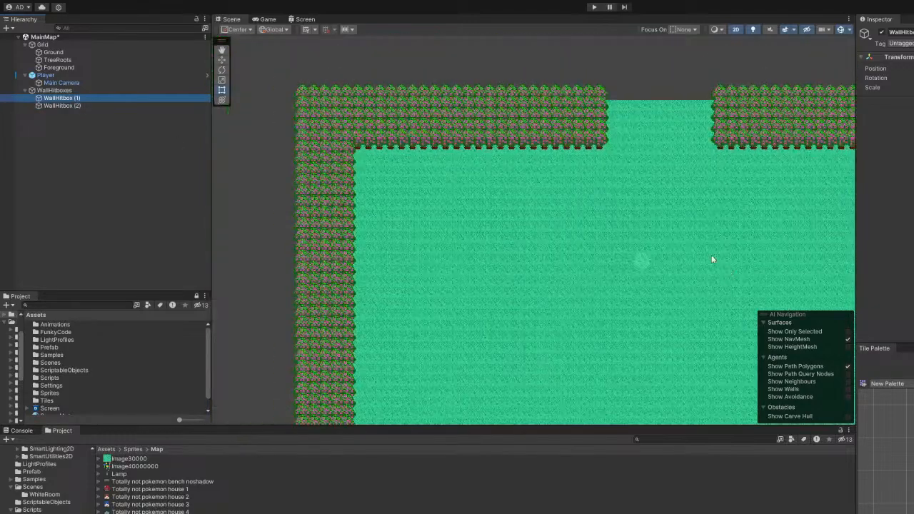
middle_click_drag(712, 260, 545, 247)
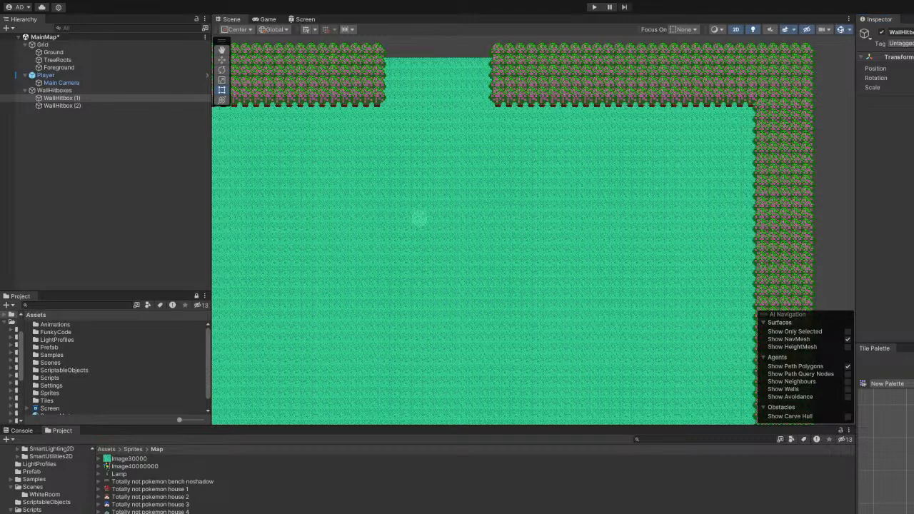
scroll(659, 265, "down", 3)
scroll(618, 265, "up", 2)
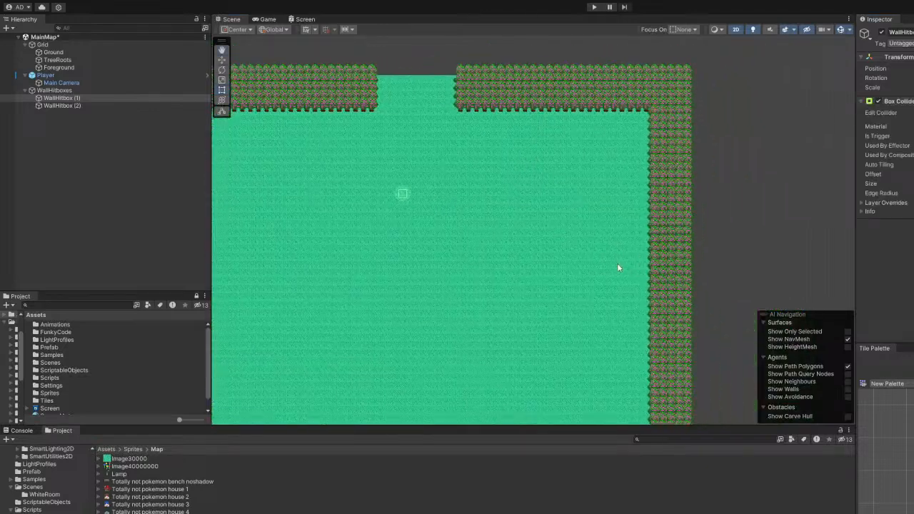
Move WallHitbox (1) from the grass onto the trees at the map's upper-right corner.
left_click(222, 60)
left_click_drag(407, 192, 680, 107)
scroll(718, 118, "up", 4)
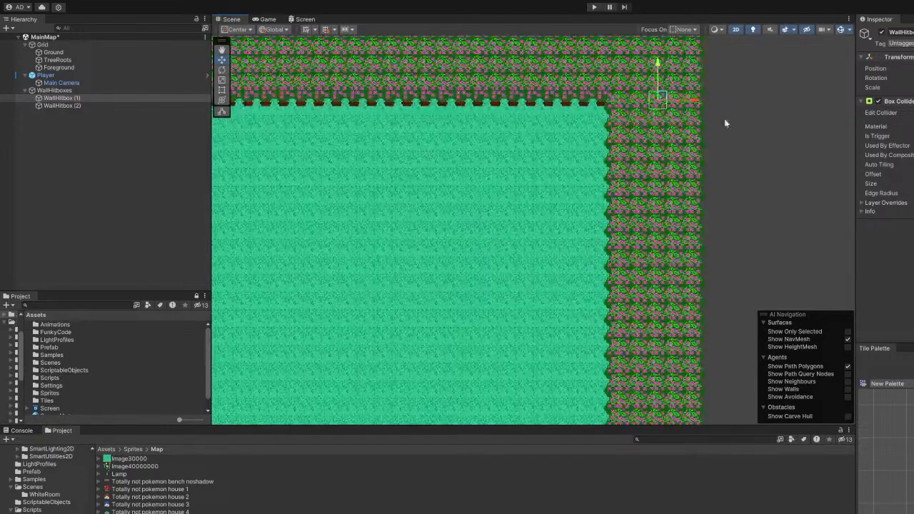
middle_click_drag(663, 96, 635, 249)
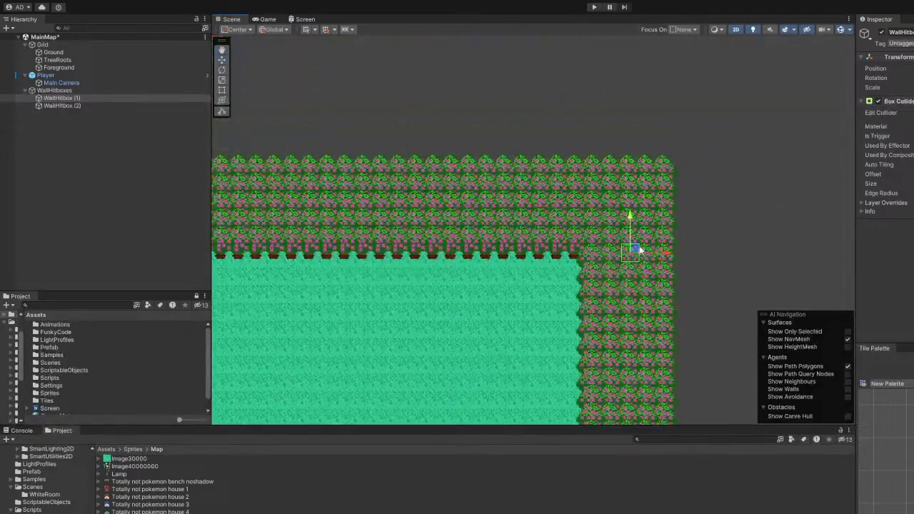
Scale WallHitbox (1) up in height and width so it spans the thickness of the right tree border.
left_click(223, 91)
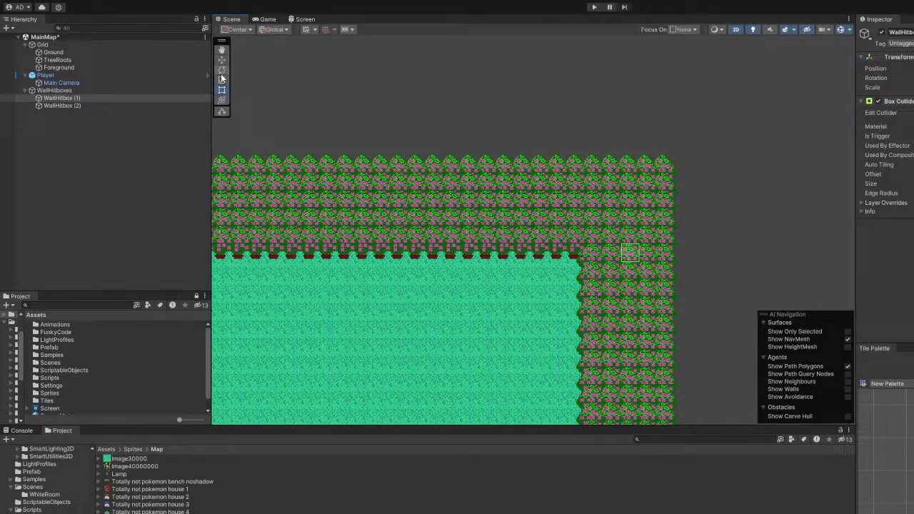
left_click(221, 80)
left_click_drag(632, 212, 632, 17)
left_click_drag(669, 254, 813, 270)
scroll(747, 307, "down", 8)
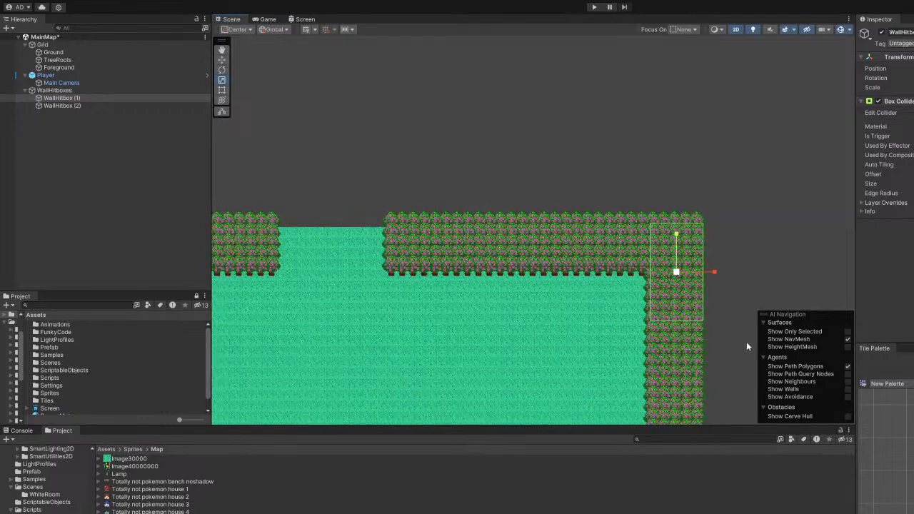
Move WallHitbox (1) down along the right tree border, away from the corner.
middle_click_drag(747, 345, 652, 198)
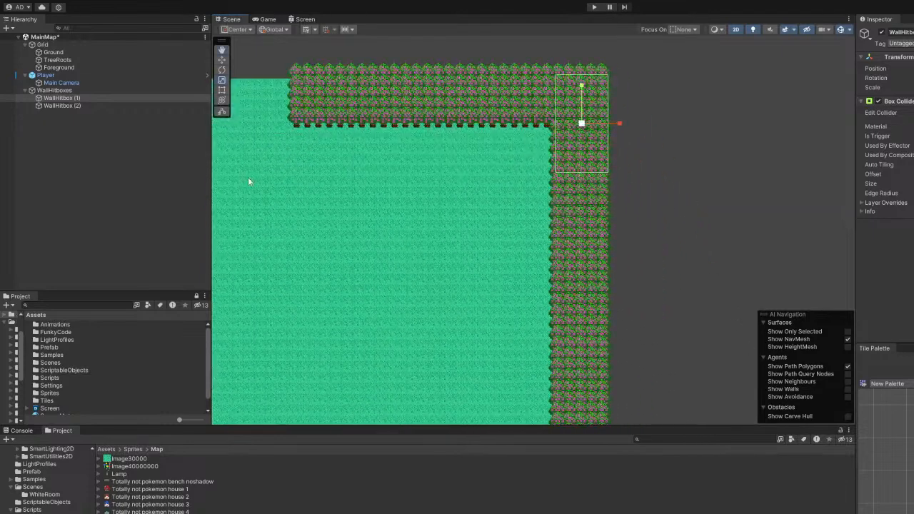
left_click(222, 61)
scroll(488, 236, "down", 3)
middle_click_drag(551, 277, 572, 196)
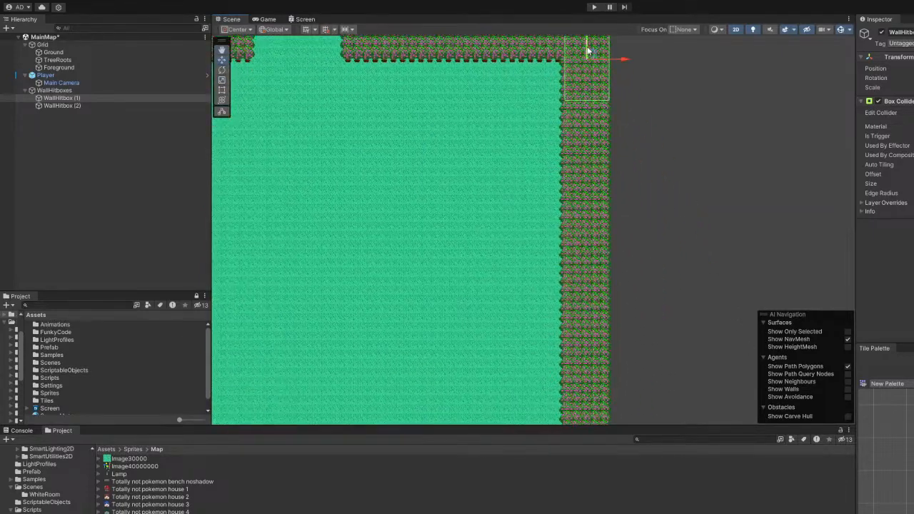
left_click_drag(588, 52, 586, 293)
scroll(686, 186, "down", 3)
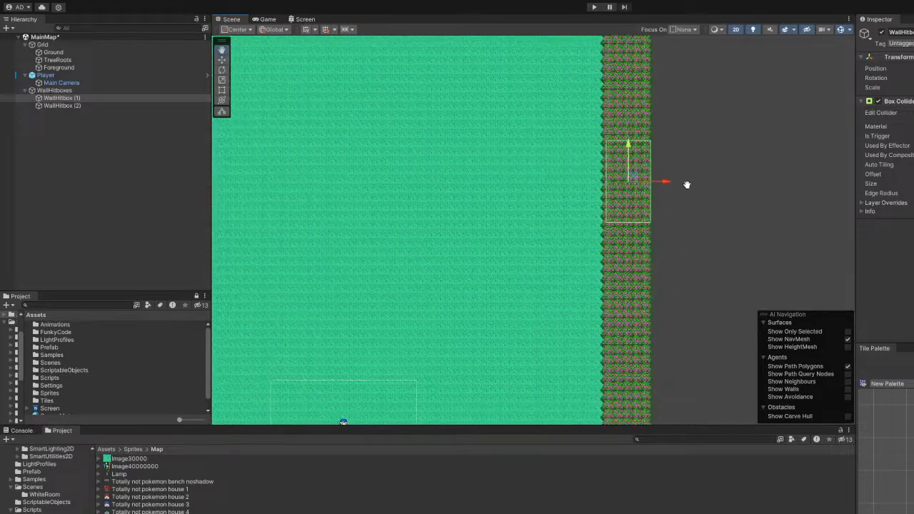
Delete WallHitbox (2) and move WallHitbox (1) slightly further down the right tree border.
left_click(63, 105)
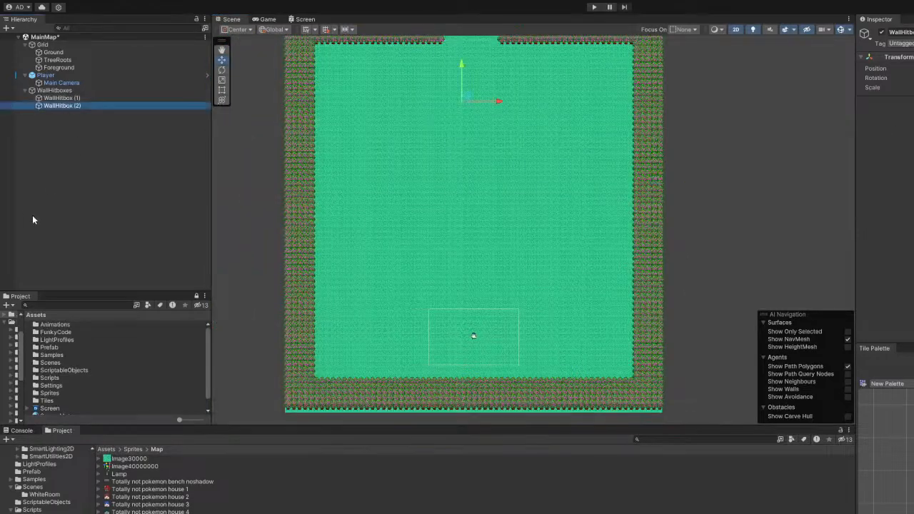
key("Delete")
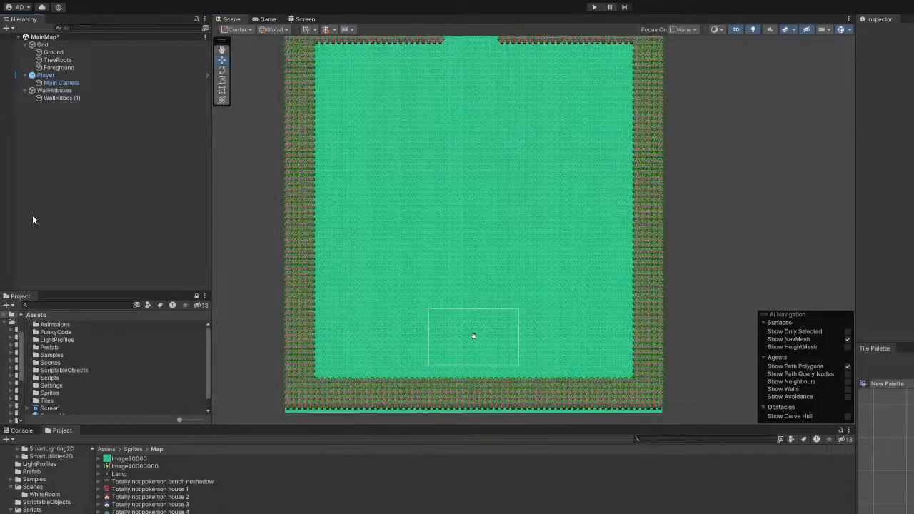
left_click(67, 98)
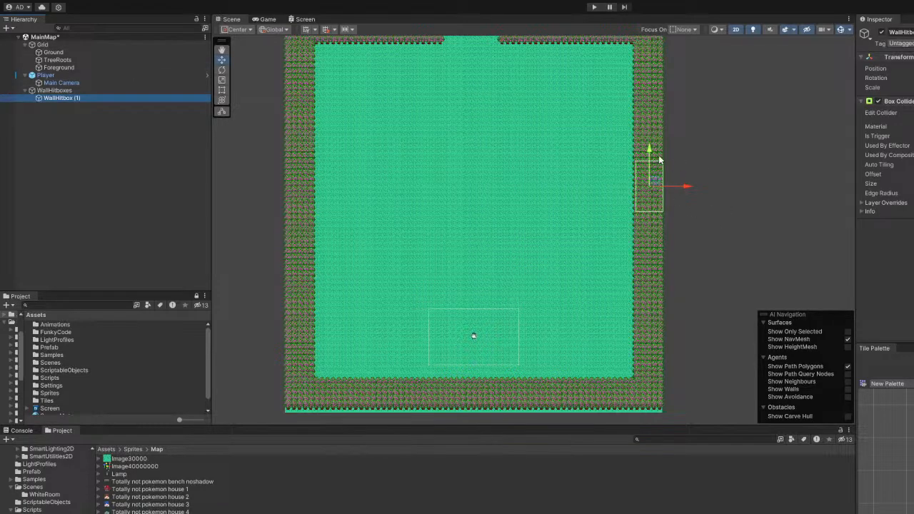
left_click_drag(650, 150, 653, 171)
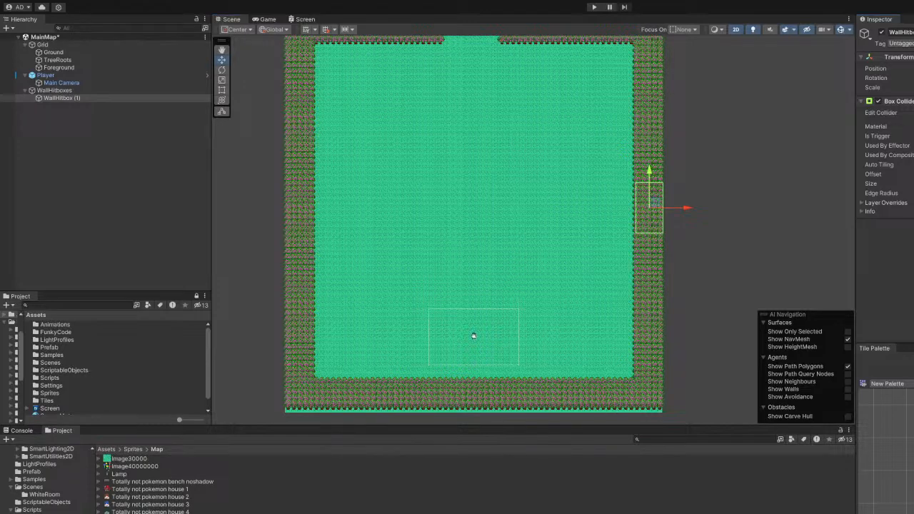
Shift WallHitbox (1) slightly left toward the border's inner edge and set its width to 4.
left_click_drag(655, 203, 653, 203)
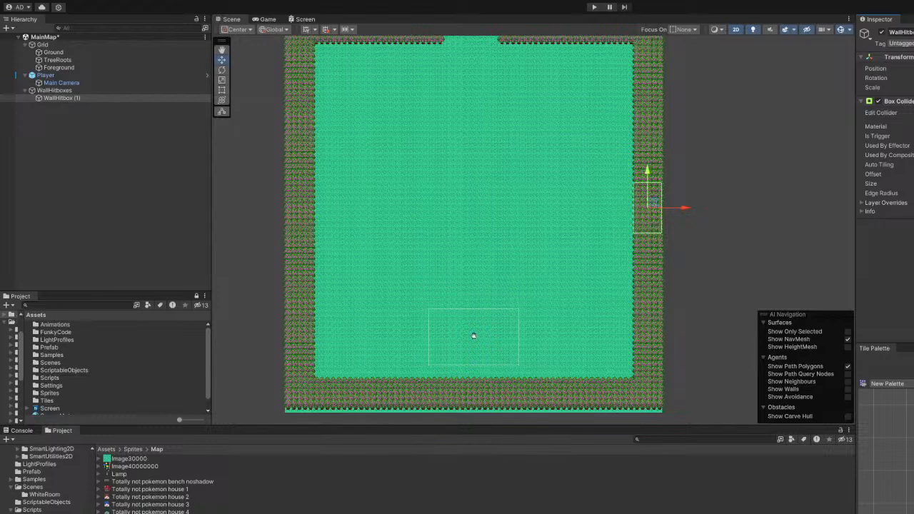
scroll(596, 254, "up", 8)
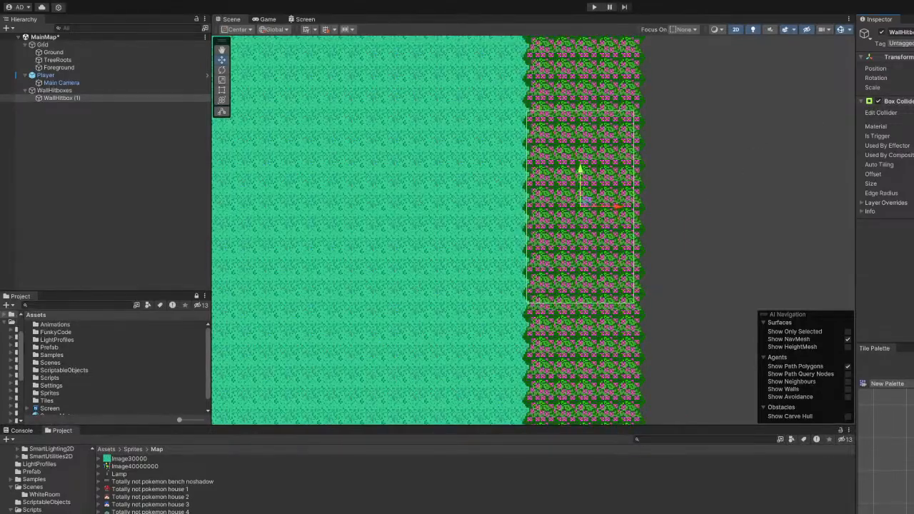
type("4")
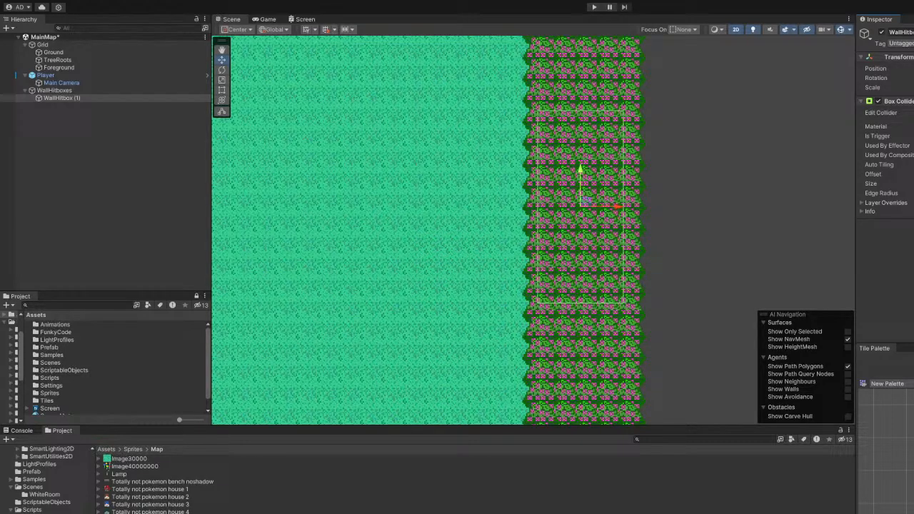
Raise WallHitbox (1) slightly along the right tree border by adjusting its Y position.
scroll(757, 160, "down", 6)
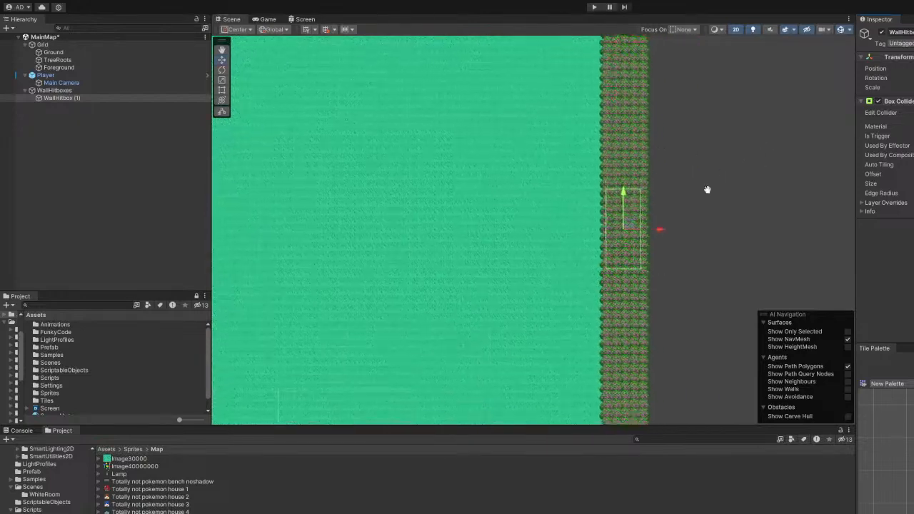
scroll(708, 176, "down", 2)
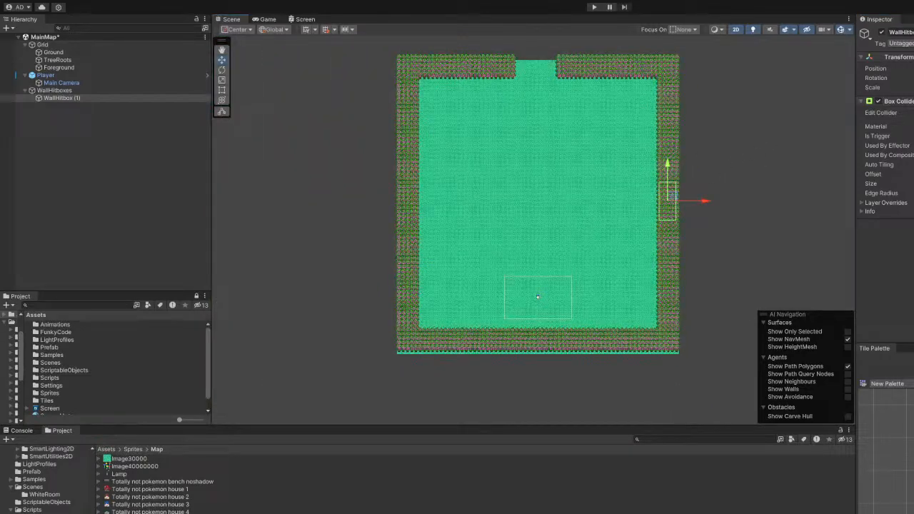
left_click(913, 87)
left_click_drag(913, 69, 913, 68)
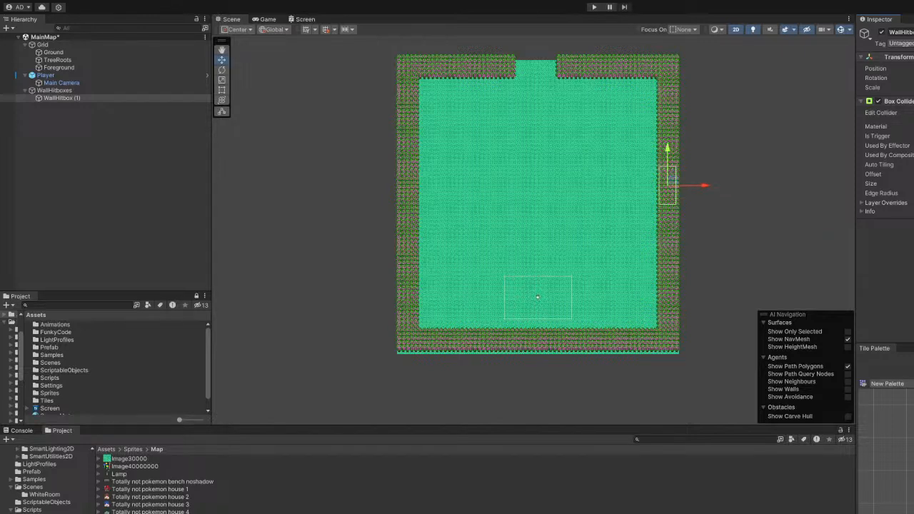
Center WallHitbox (1) vertically on the right tree border and increase its height so it spans from the upper corner to the lower corner.
left_click_drag(672, 178, 672, 194)
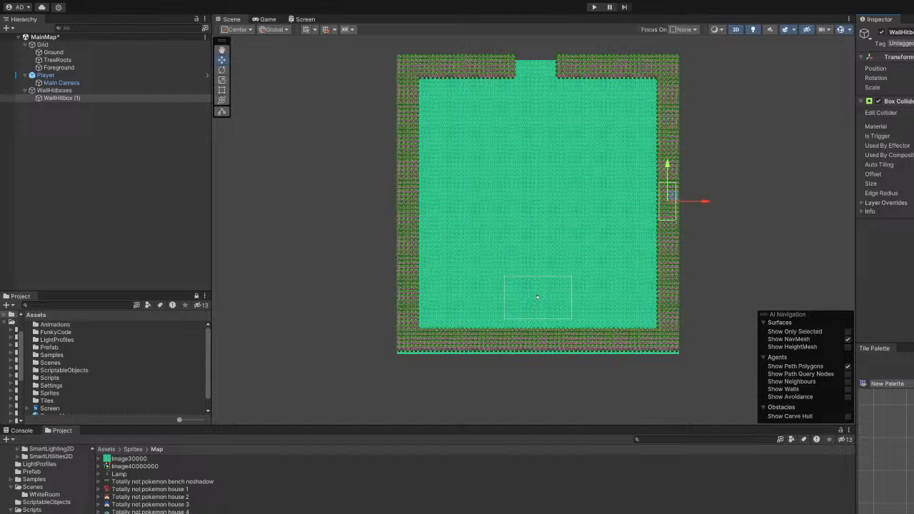
left_click_drag(907, 86, 59, 83)
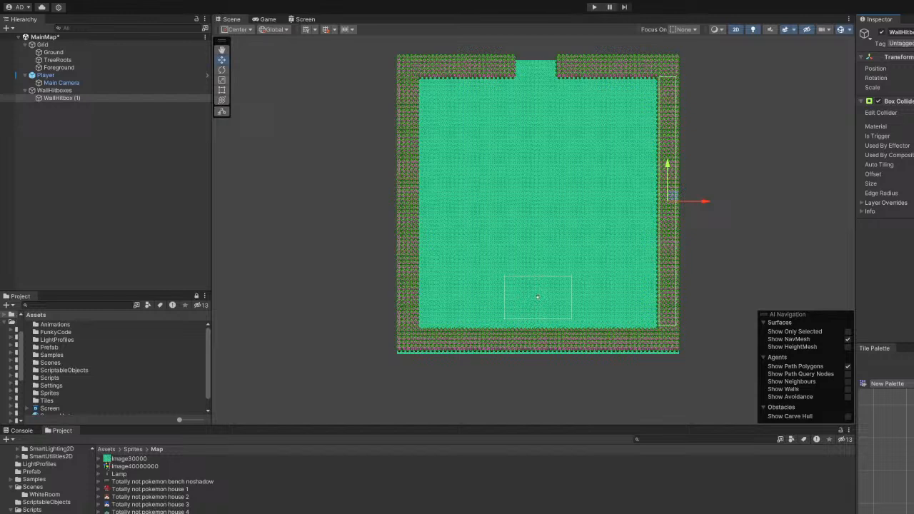
left_click_drag(668, 164, 668, 169)
left_click_drag(908, 88, 913, 87)
scroll(636, 143, "up", 3)
mouse_move(637, 142)
middle_mouse_down()
mouse_move(619, 263)
mouse_move(586, 367)
mouse_move(658, 154)
middle_mouse_up()
scroll(592, 330, "up", 6)
scroll(607, 312, "down", 5)
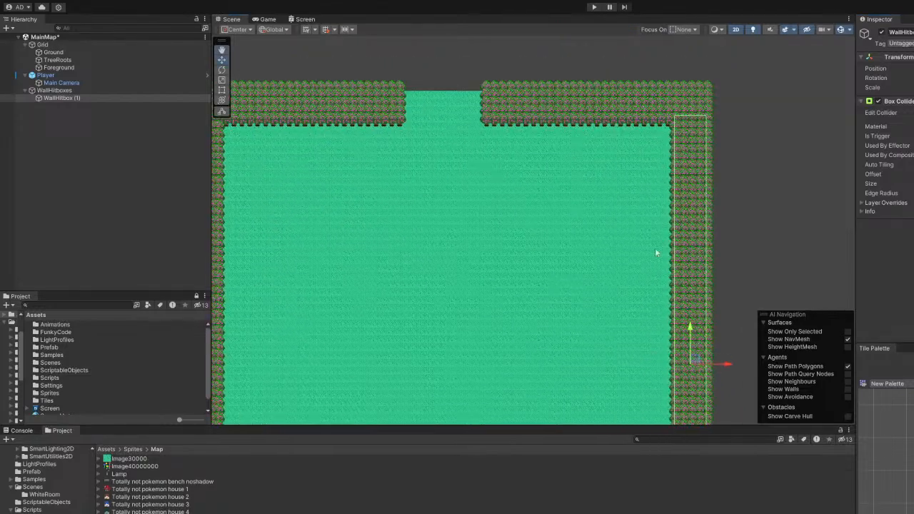
middle_click_drag(623, 307, 599, 165)
middle_click_drag(626, 268, 636, 118)
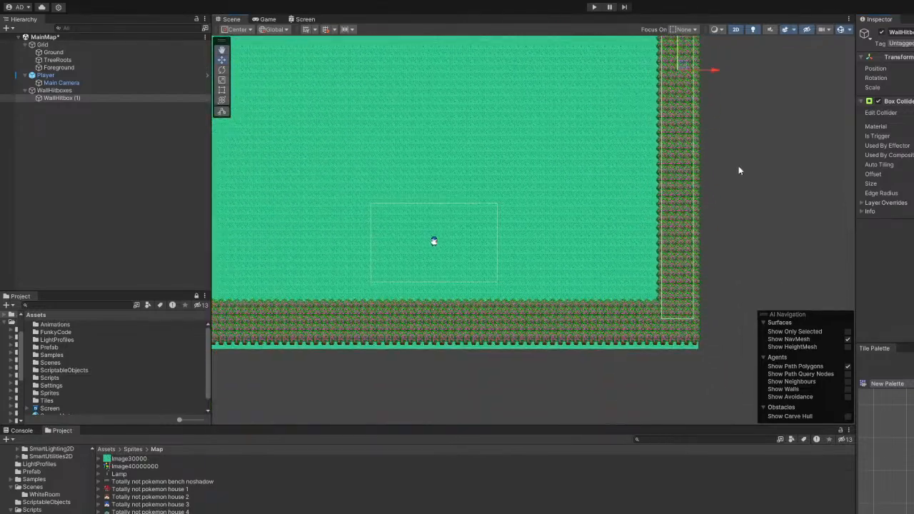
Duplicate WallHitbox (1) and move the copy horizontally onto the left tree border, inset slightly from its inner edge.
left_click(94, 91)
left_click(93, 98)
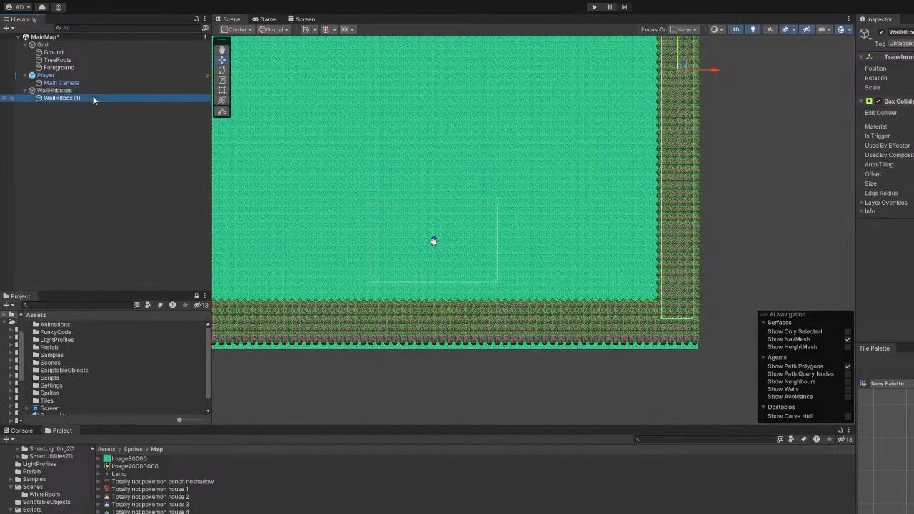
key("ctrl+d")
scroll(389, 139, "down", 3)
middle_click_drag(523, 91, 610, 187)
left_click_drag(703, 210, 376, 210)
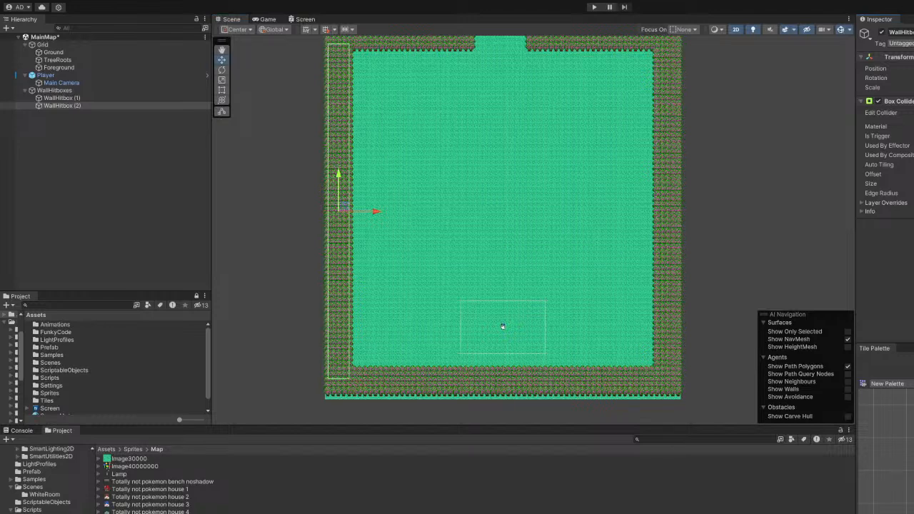
left_click_drag(377, 211, 375, 212)
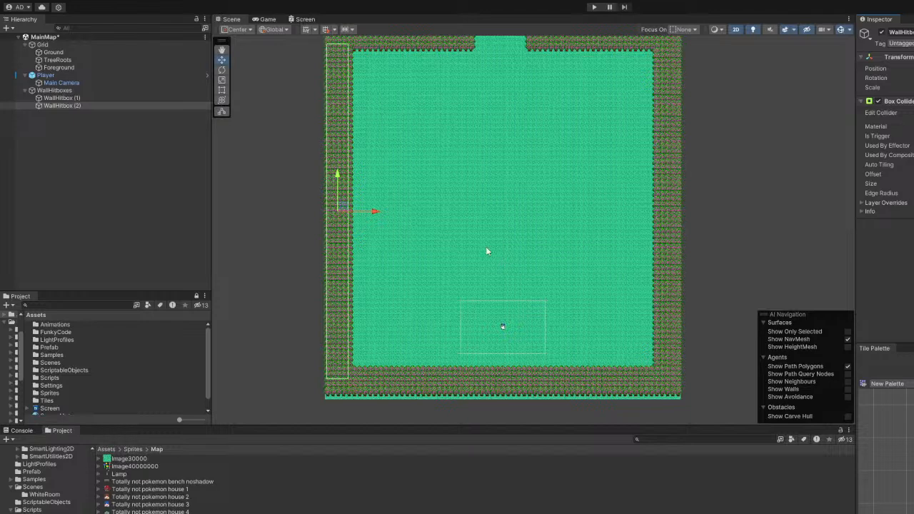
Run the game and walk the player into the left tree border to test WallHitbox (2).
left_click(594, 7)
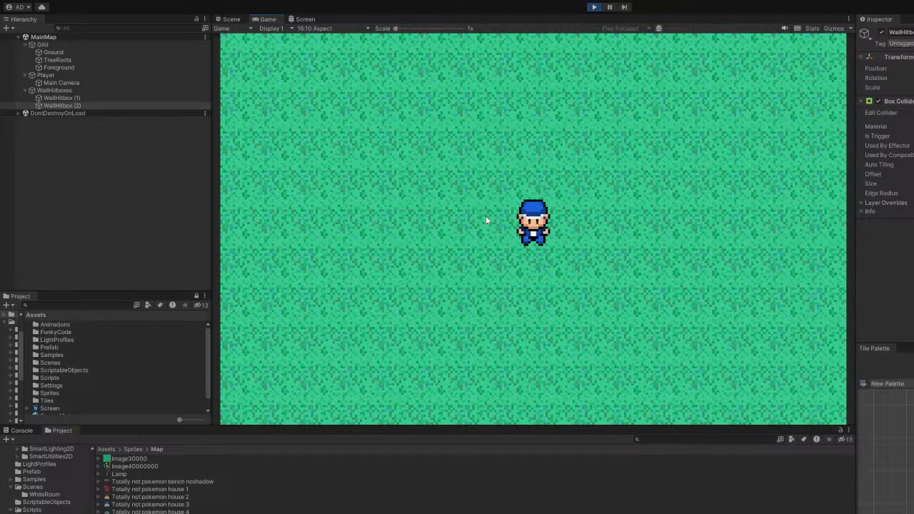
key("Left")
key("Left")
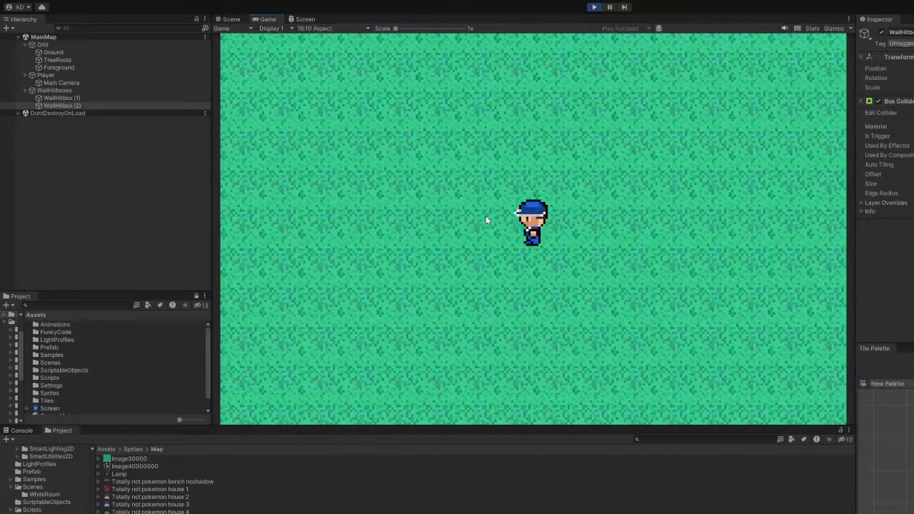
key("Left")
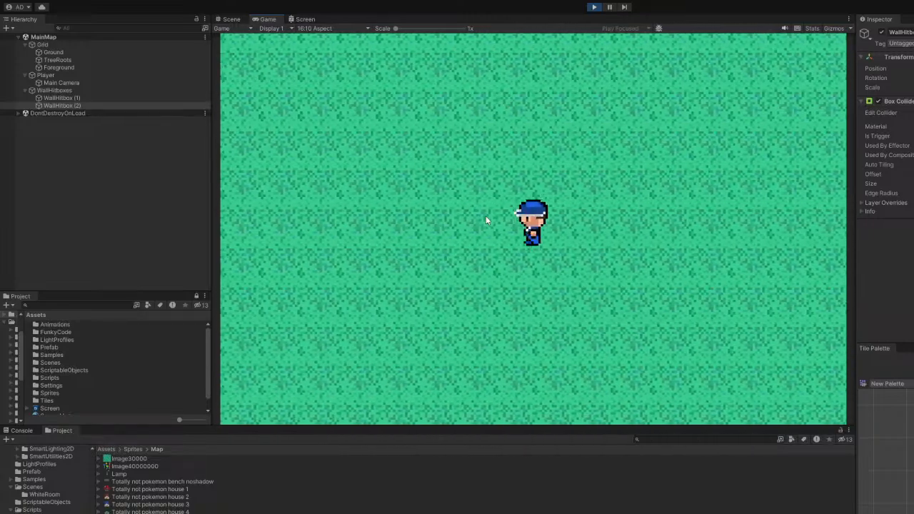
key("Left")
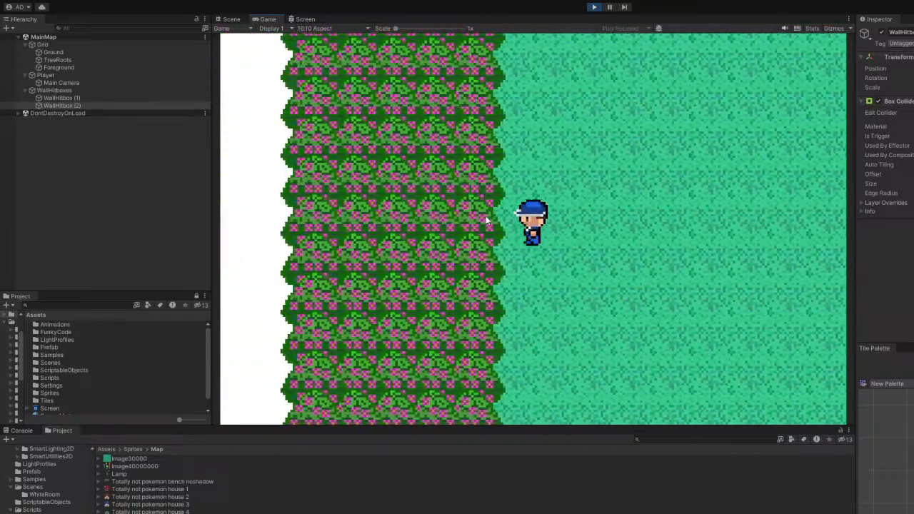
key("Left")
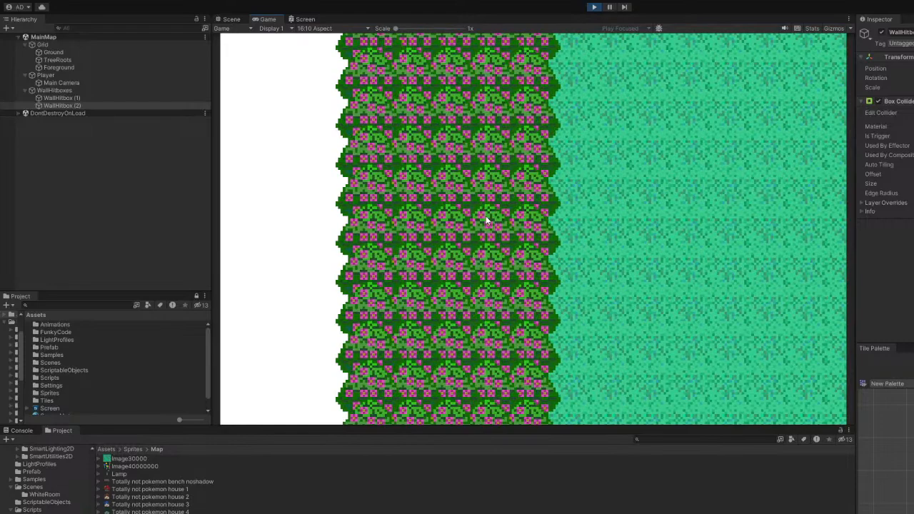
Walk the player in, out and along the left tree border at different heights to check where the collision stops it.
key("Right")
key("Up")
key("Down")
key("Up")
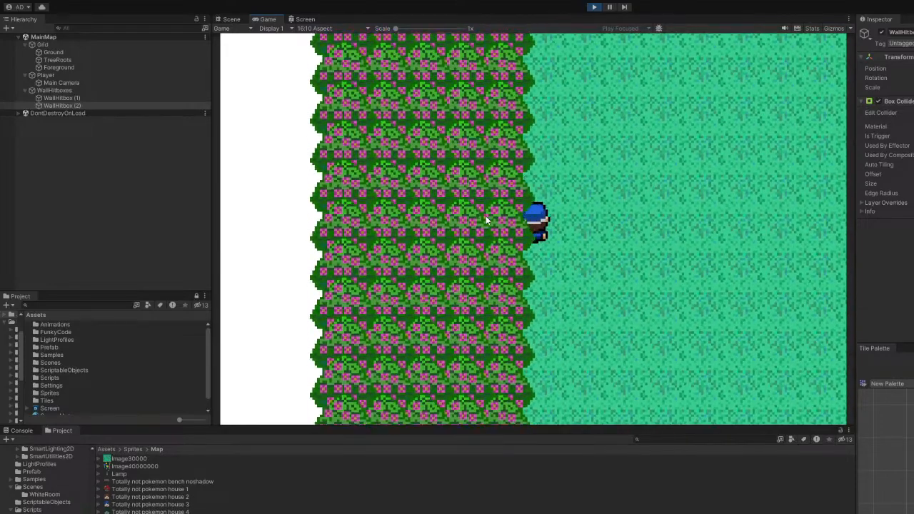
key("Right")
key("Down")
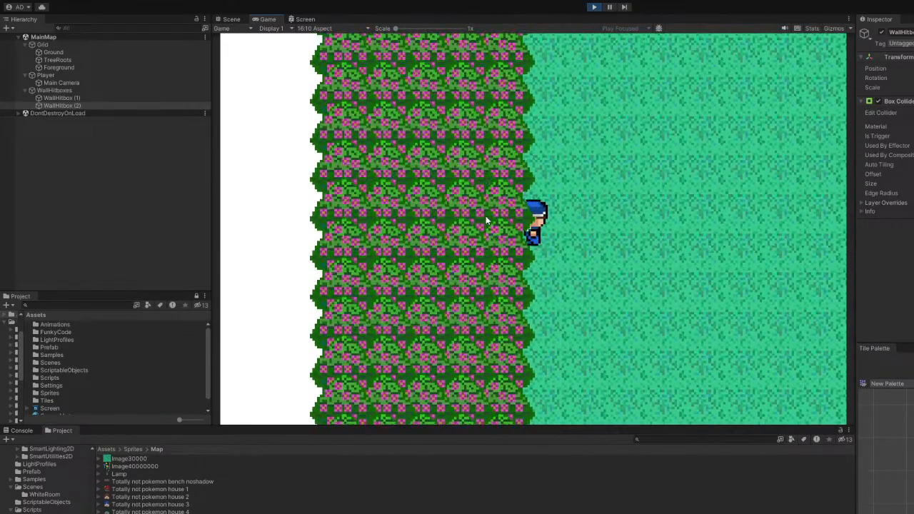
key("Left")
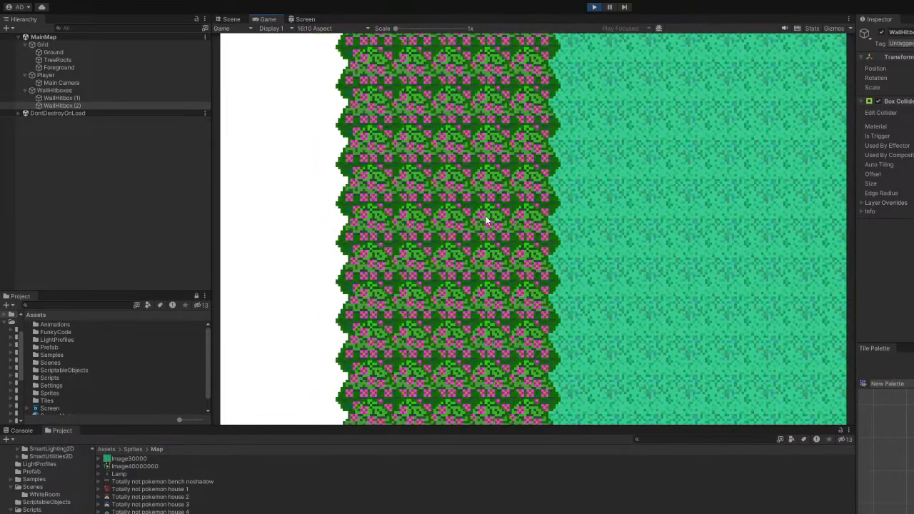
key("Right")
key("Left")
key("Down")
key("Right")
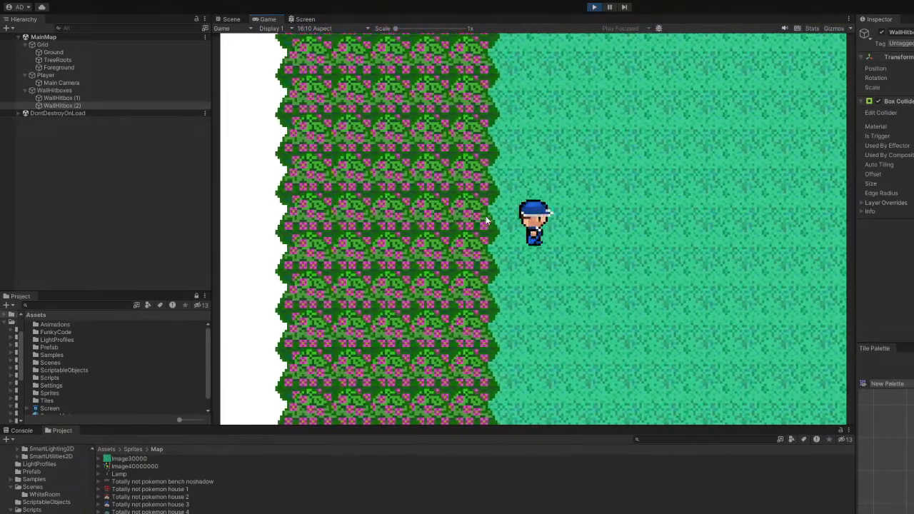
key("Left")
key("Right")
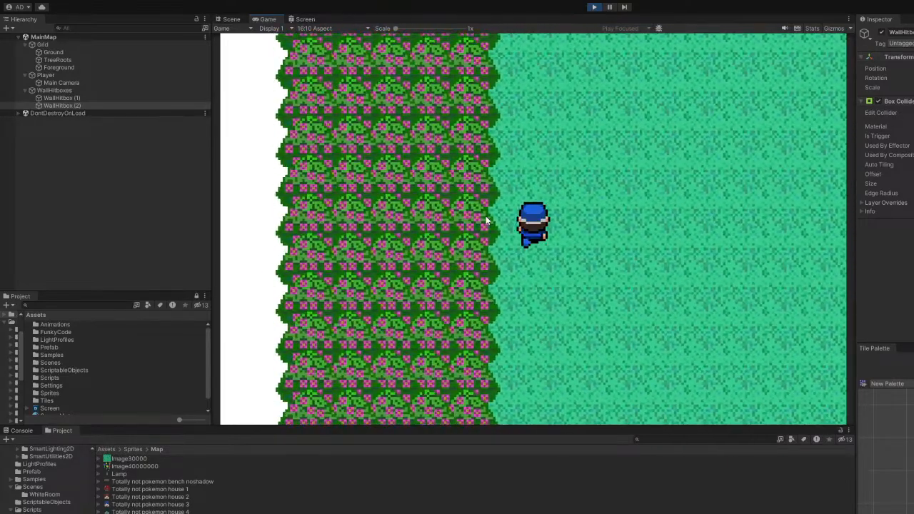
key("Left")
key("Left")
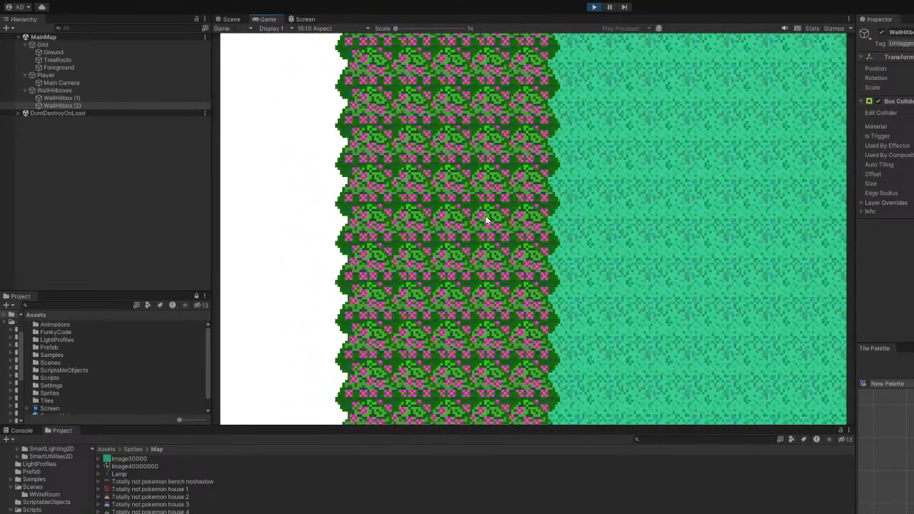
key("Right")
key("Up")
key("Up")
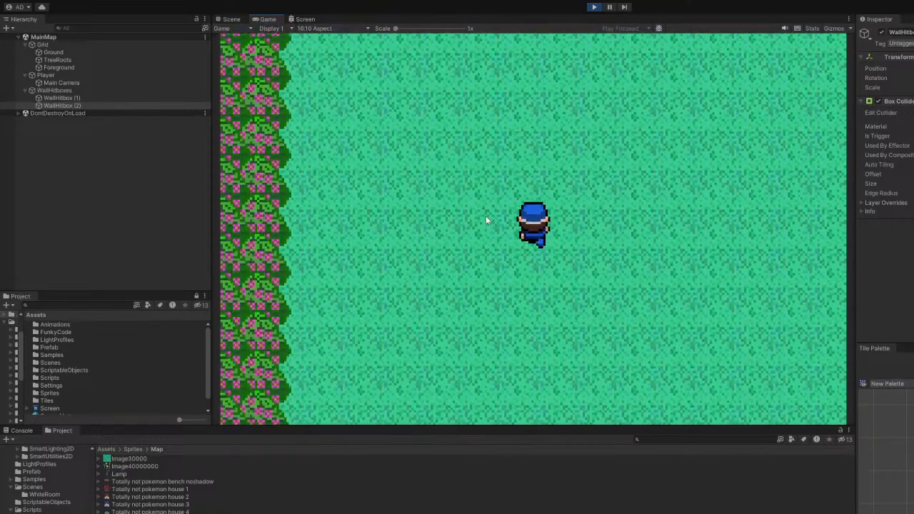
Follow the left tree border up to the corner and along the upper trees with the player, and end the play test.
key("Left")
key("Left")
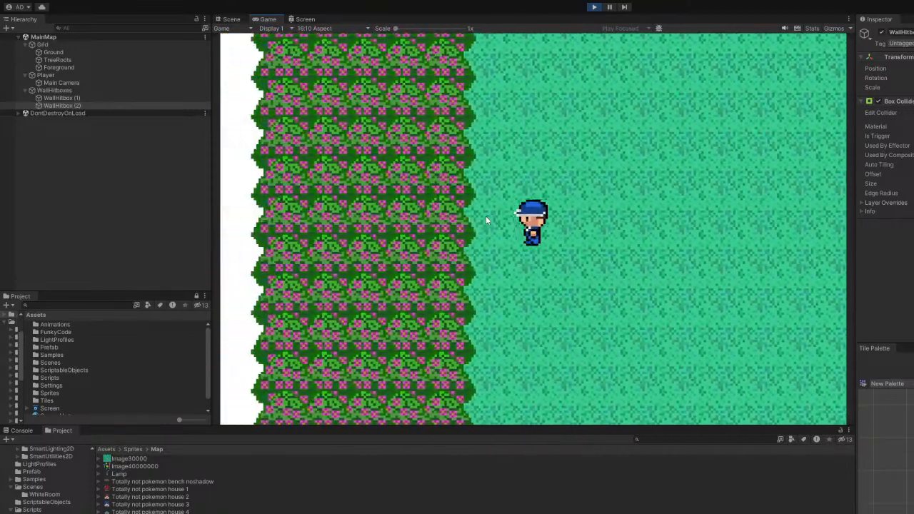
key("Up")
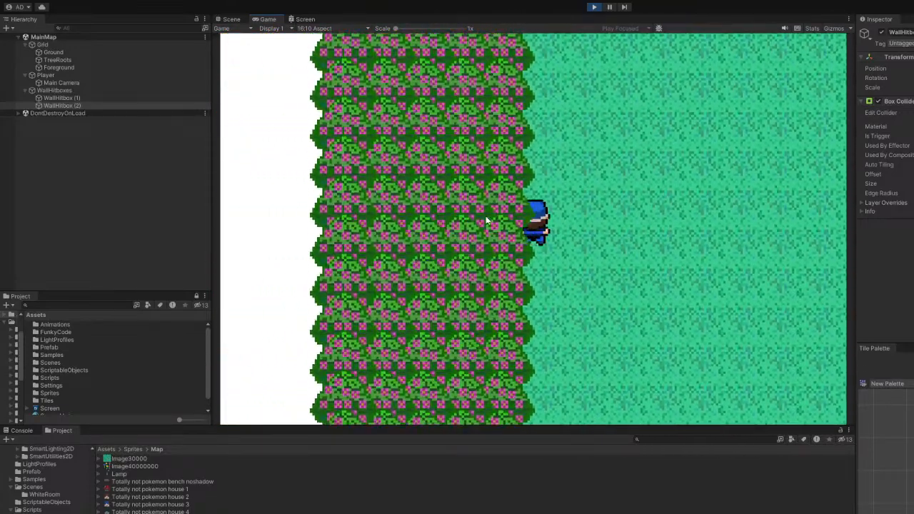
key("Up")
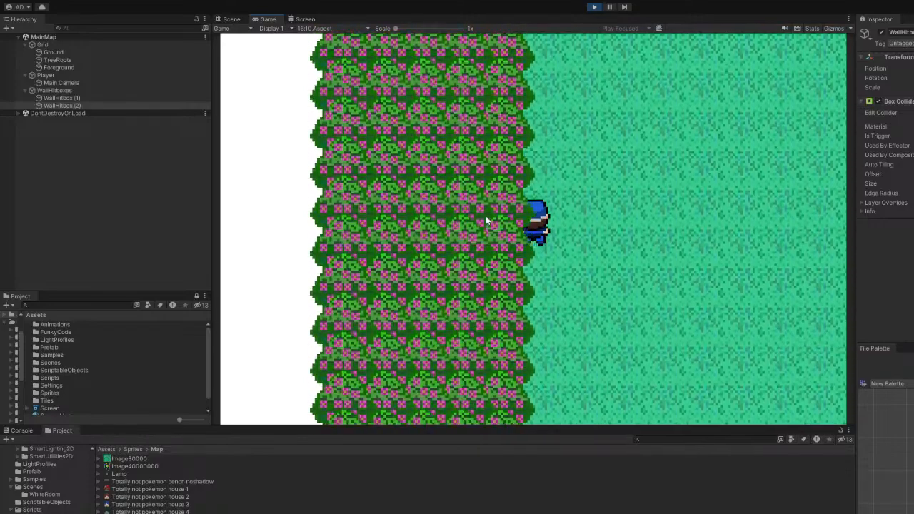
key("Up")
key("Up")
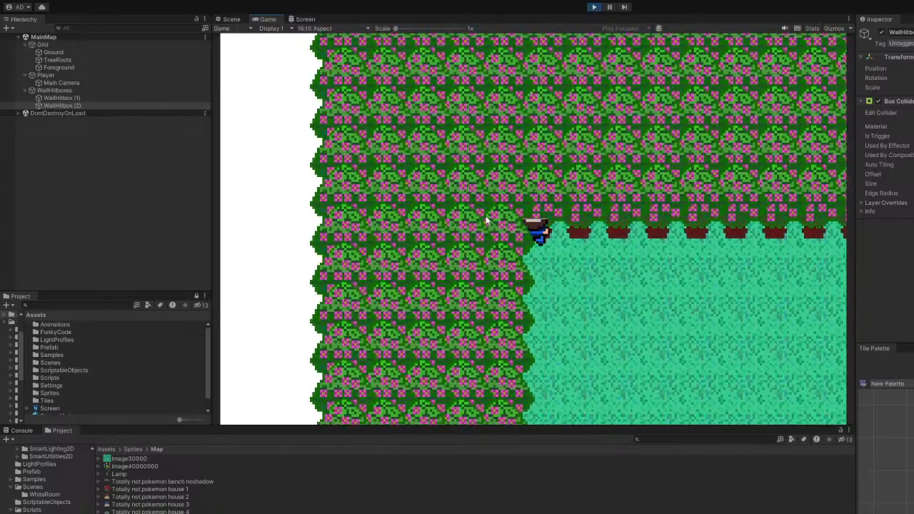
key("Right")
key("Right")
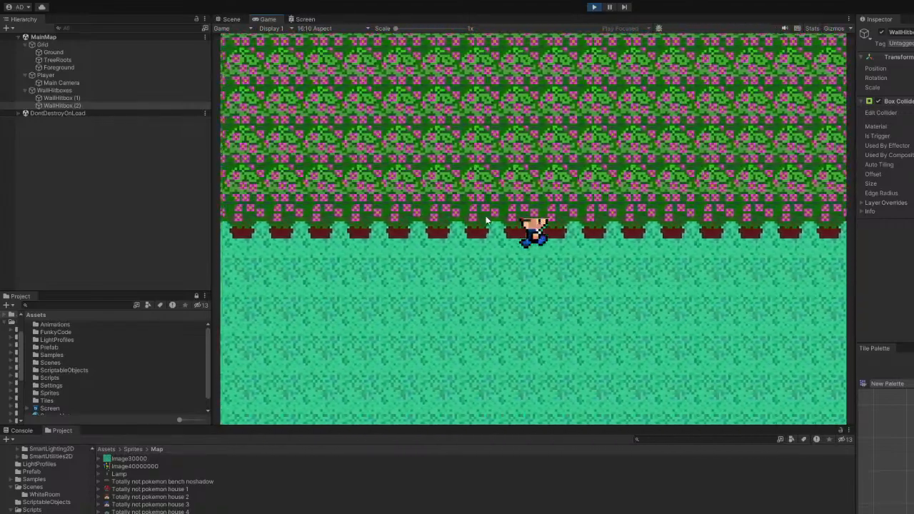
key("Down")
key("Right")
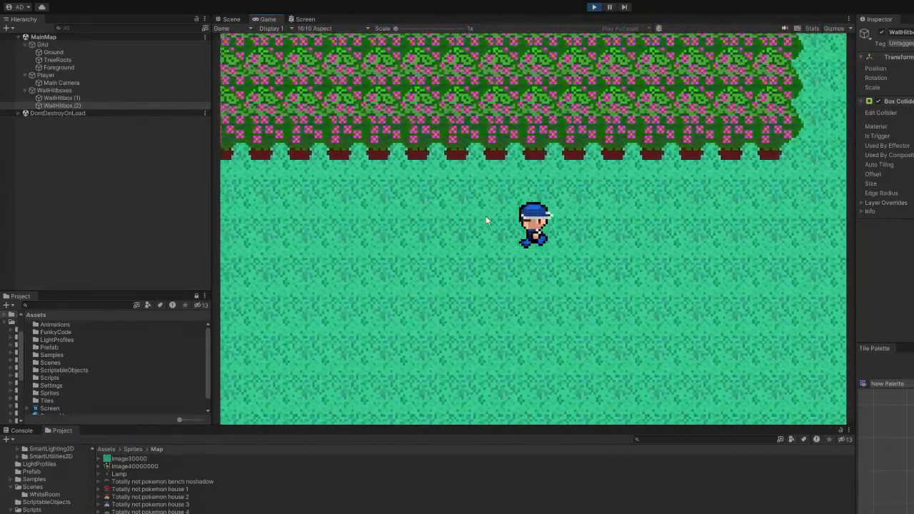
key("Down")
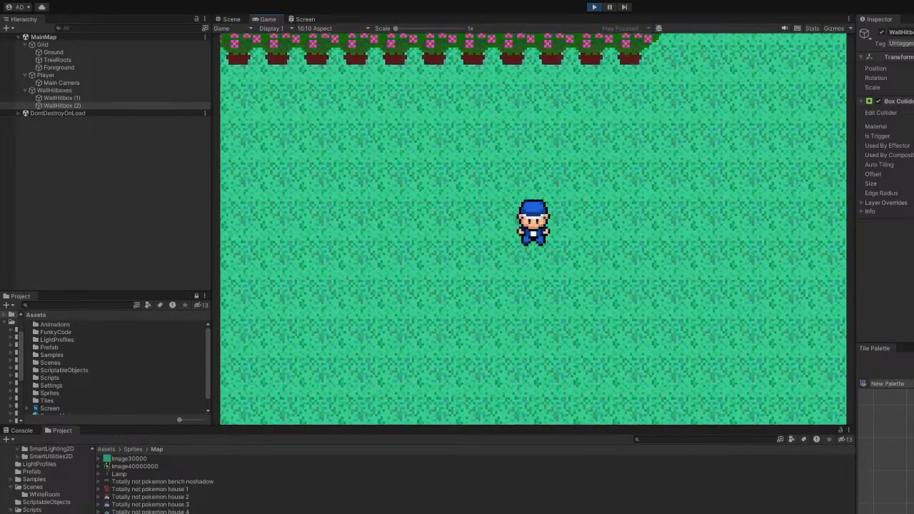
left_click(595, 7)
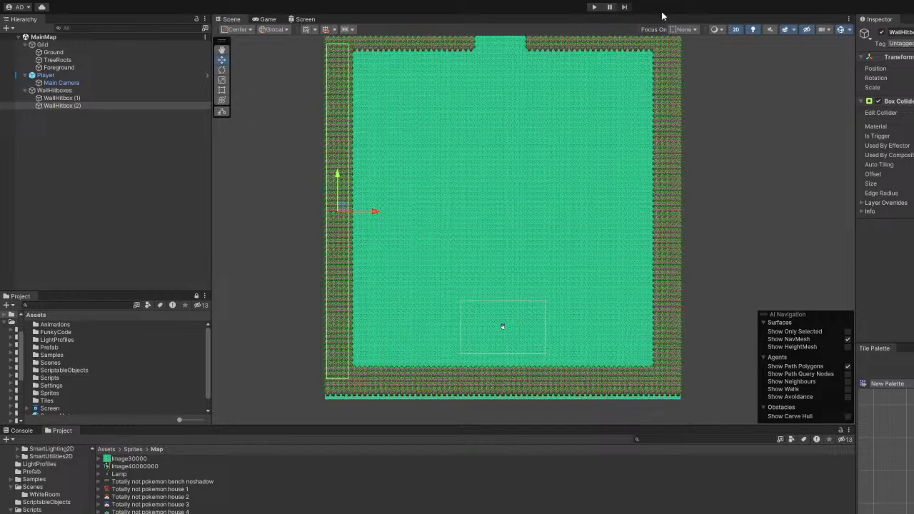
Deselect the hitbox, run the game and walk the player into the right tree border to test WallHitbox (1).
left_click(262, 67)
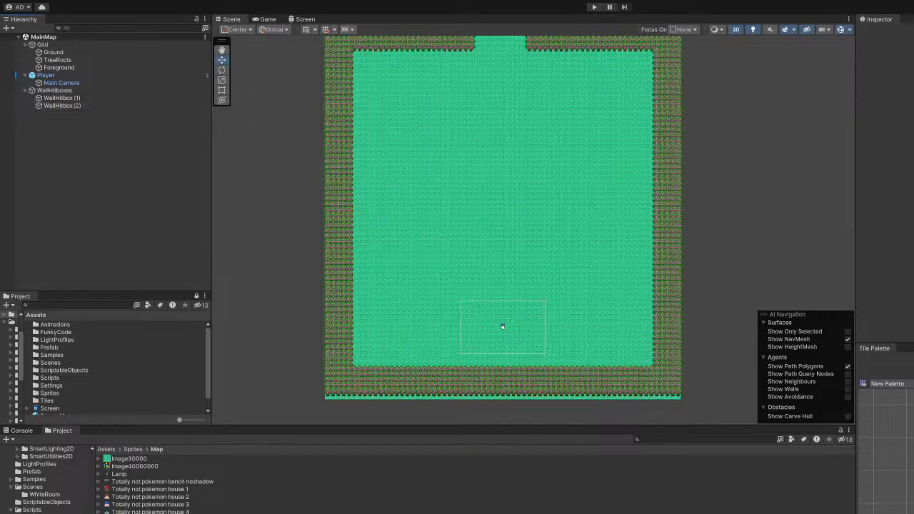
left_click(595, 6)
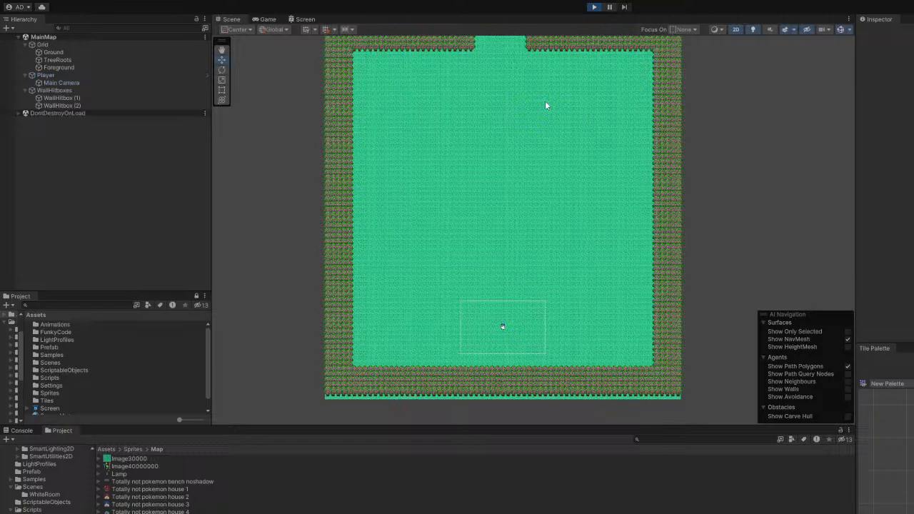
key("Right")
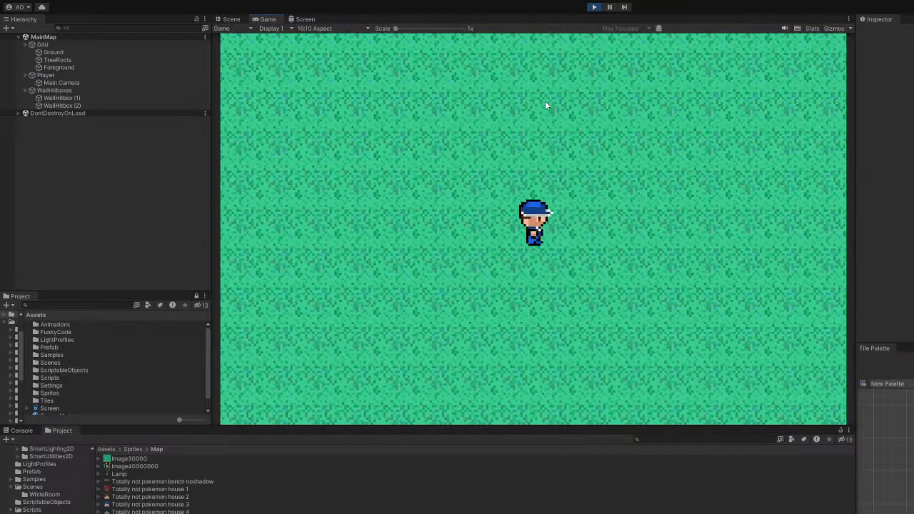
key("Right")
key("Right")
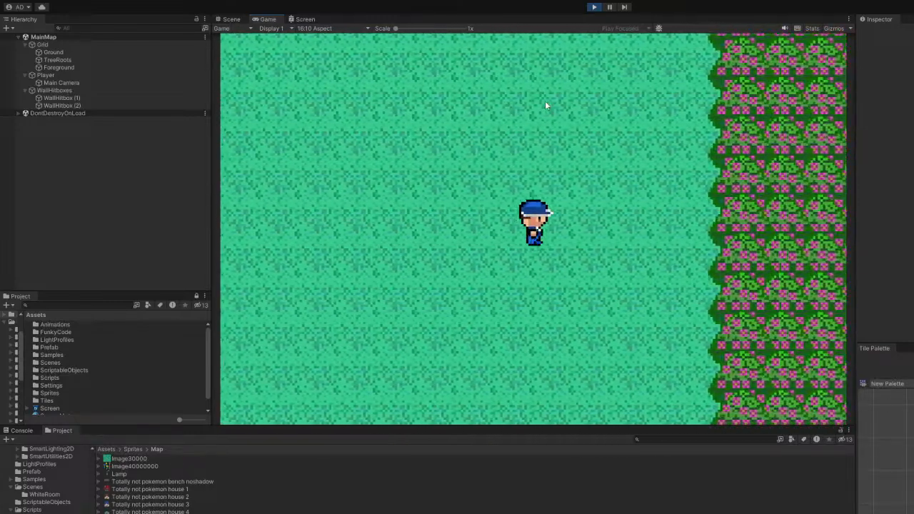
key("Down")
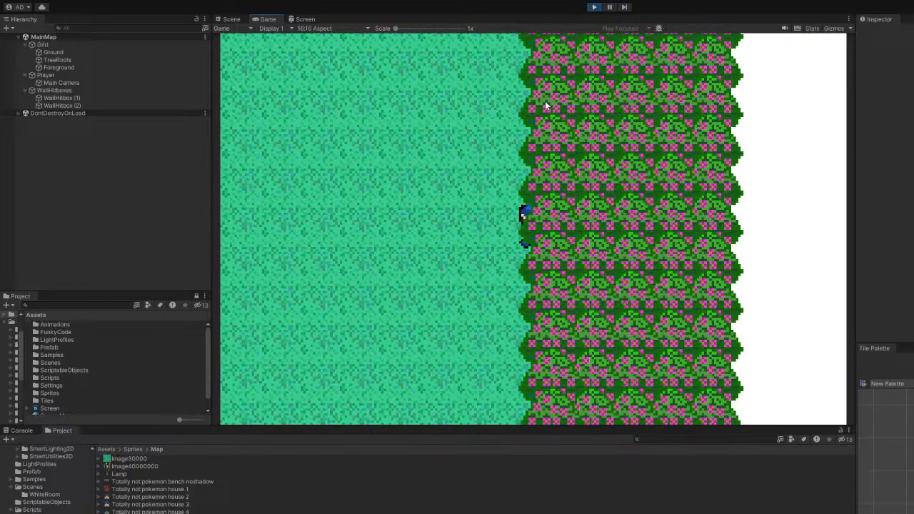
key("Down")
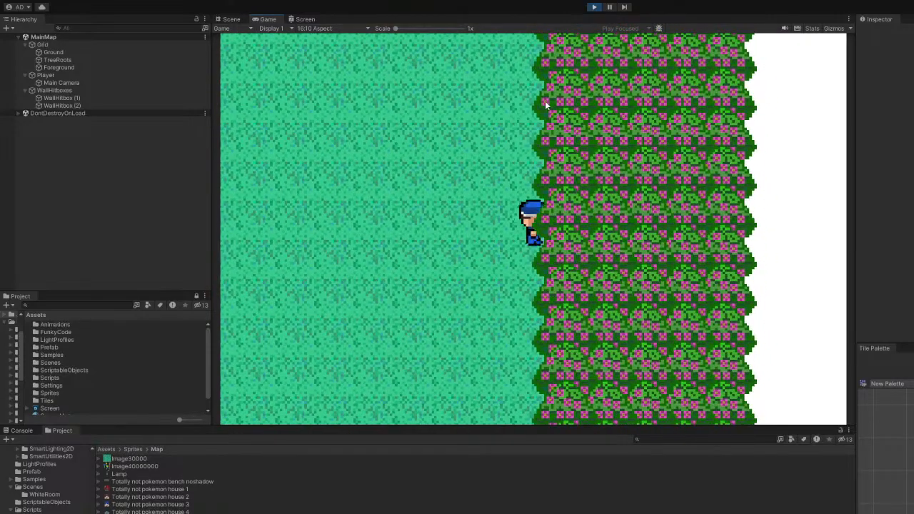
Walk the player down along the right tree border towards the lower corner, stepping out and back against its edge.
key("Up")
key("Left")
key("Down")
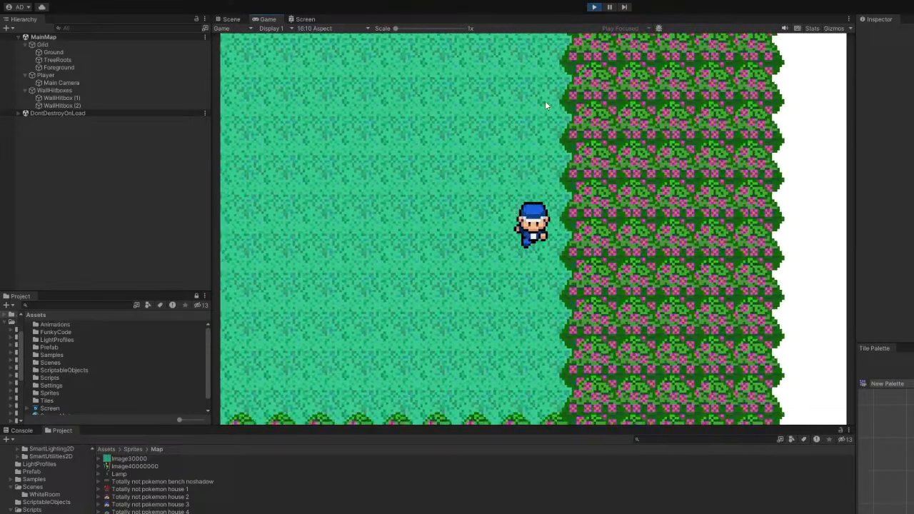
key("Right")
key("Down")
key("Down")
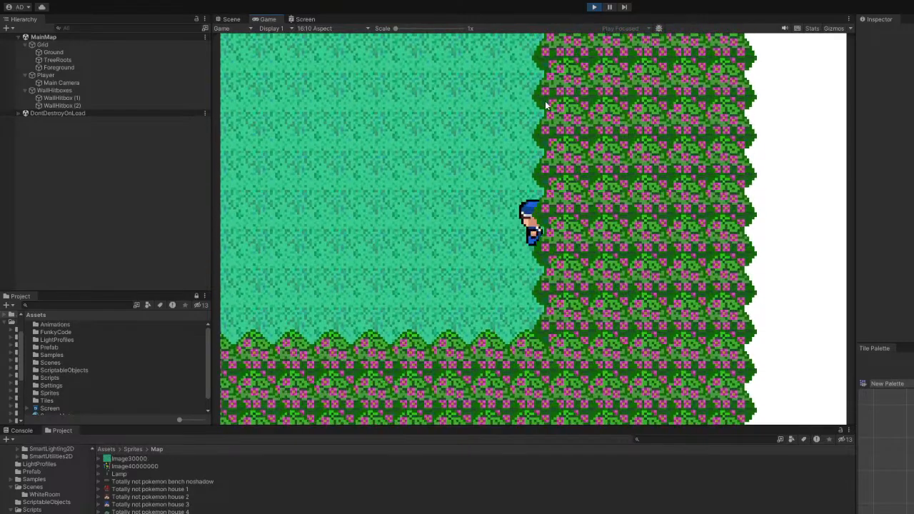
Test the lower-right corner by walking the player down into the bottom trees, sideways inside them and back up onto the grass.
key("Right")
key("Left")
key("Down")
key("Down")
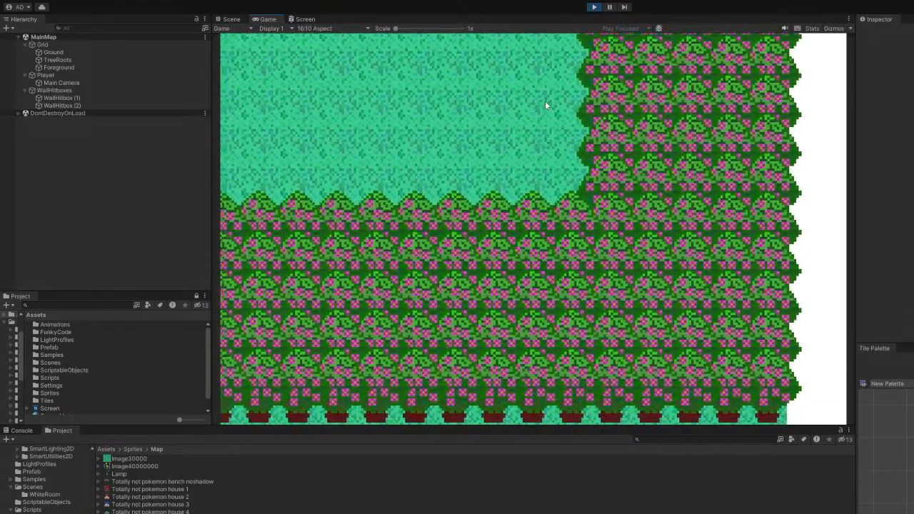
key("Left")
key("Right")
key("Left")
key("Up")
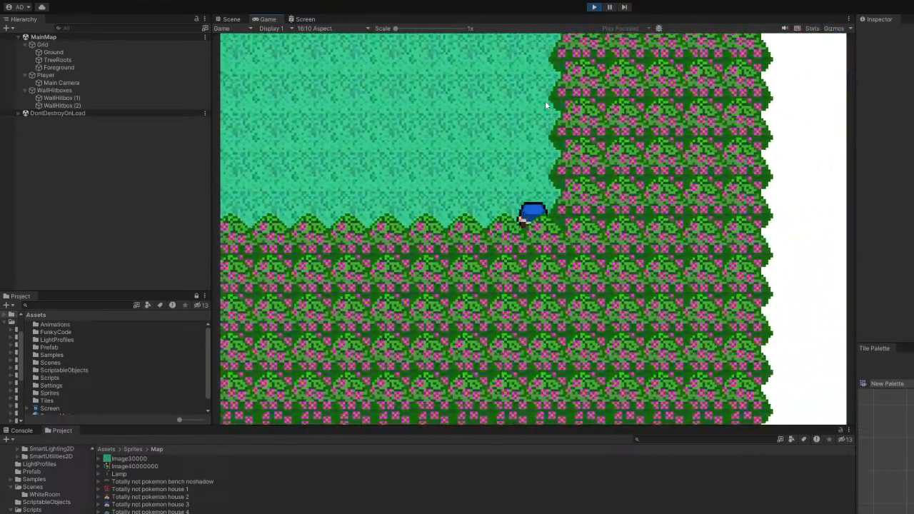
key("Right")
key("Left")
key("Up")
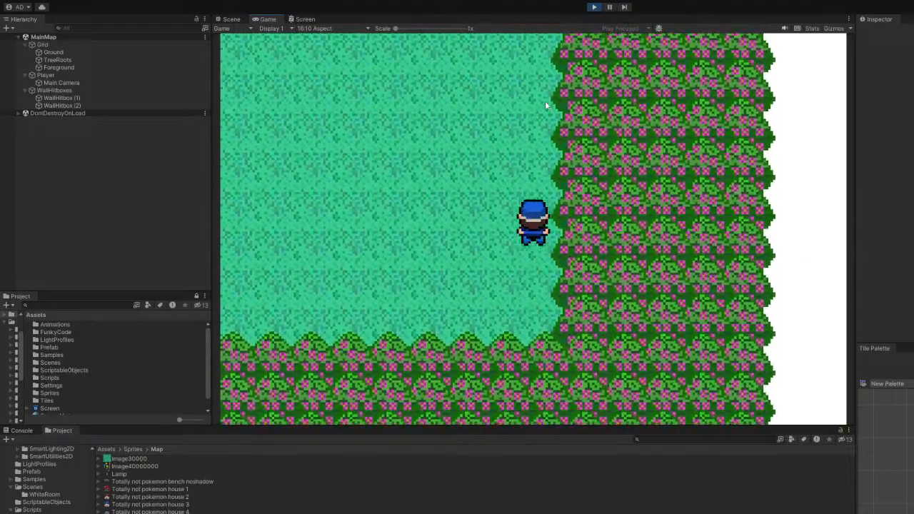
Walk the player repeatedly in and out of the right tree border further up to check where the collision stops it.
key("Right")
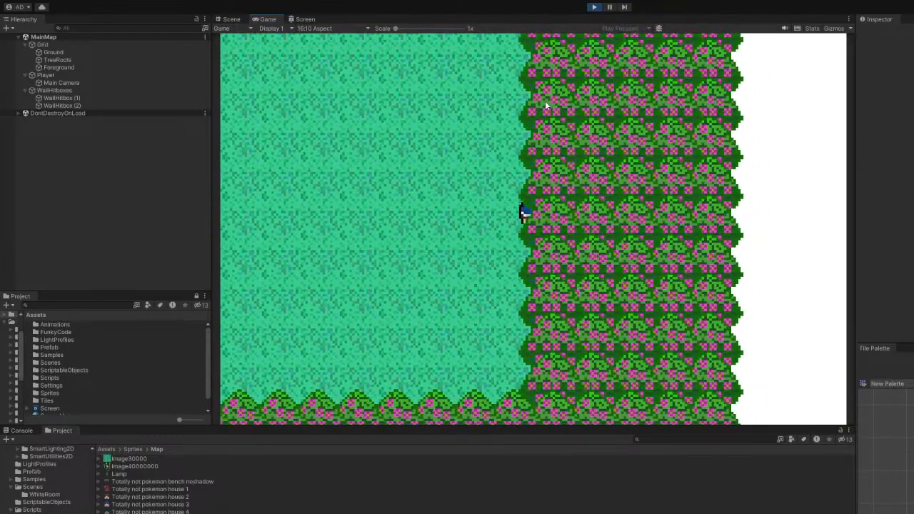
key("Left")
key("Up")
key("Right")
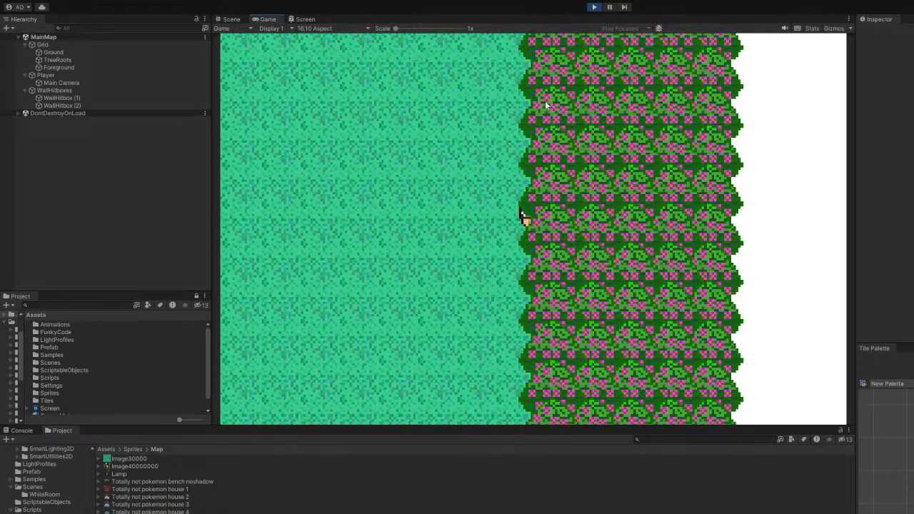
key("Left")
key("Right")
key("Left")
key("Right")
key("Left")
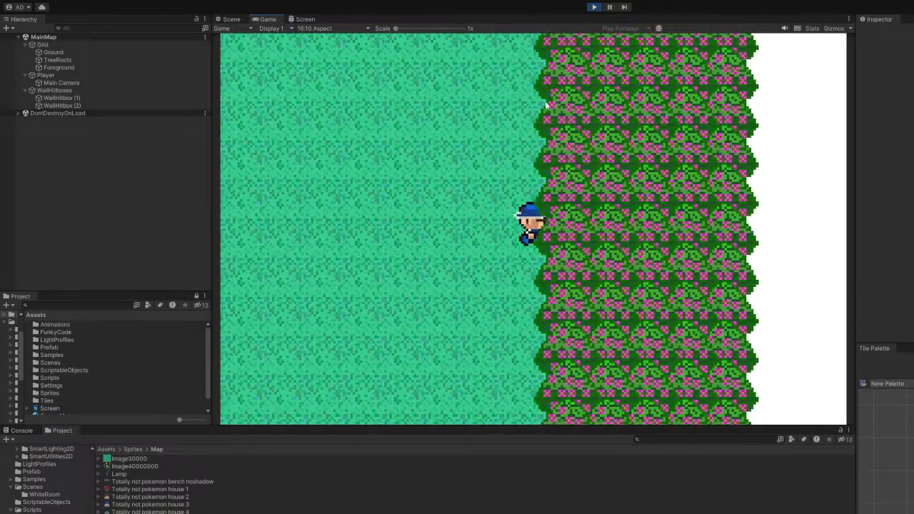
Walk the player away from the right border along the bottom trees and back up, and end the play test.
key("Down")
key("Left")
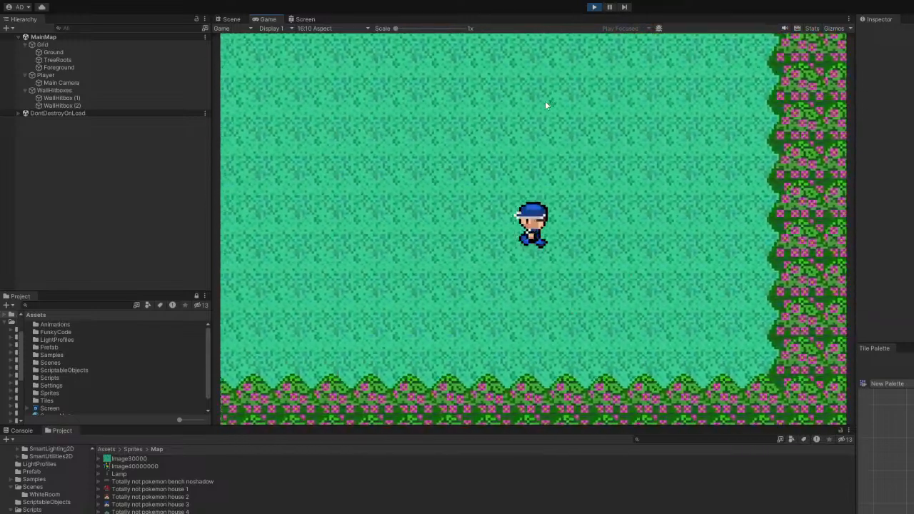
key("Down")
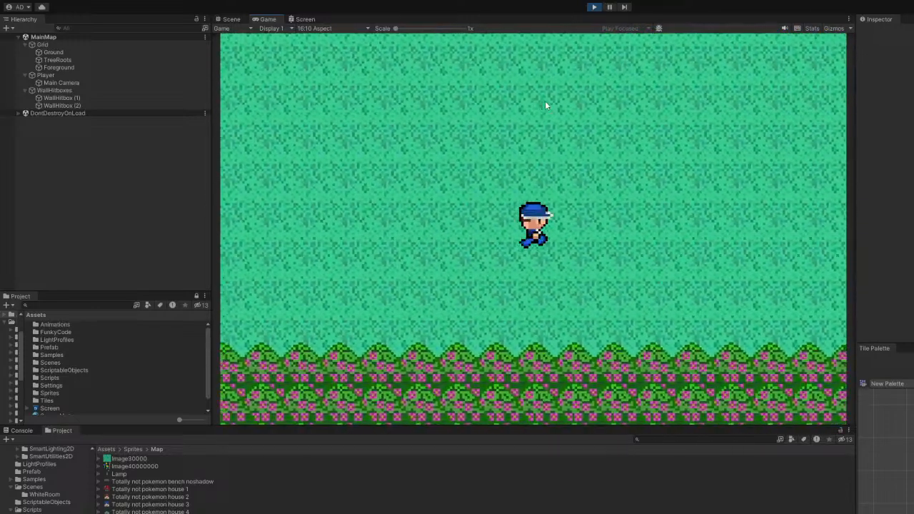
key("Up")
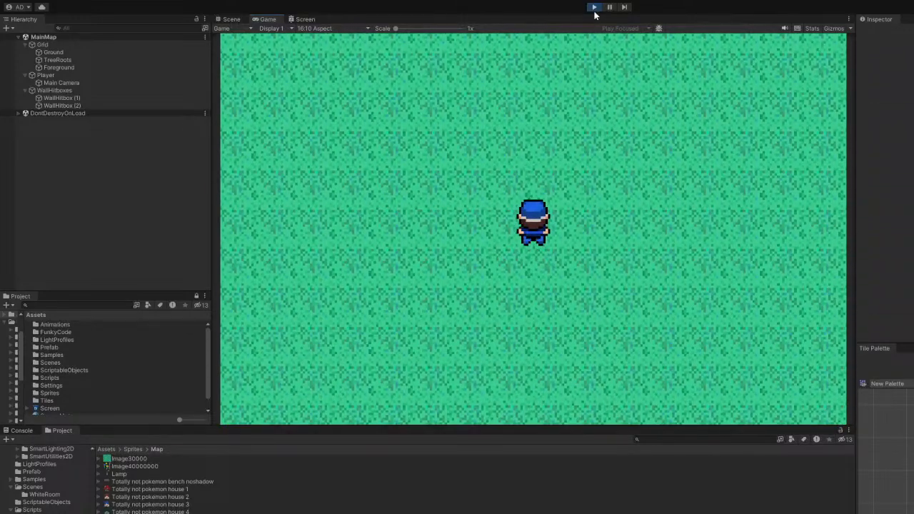
left_click(594, 8)
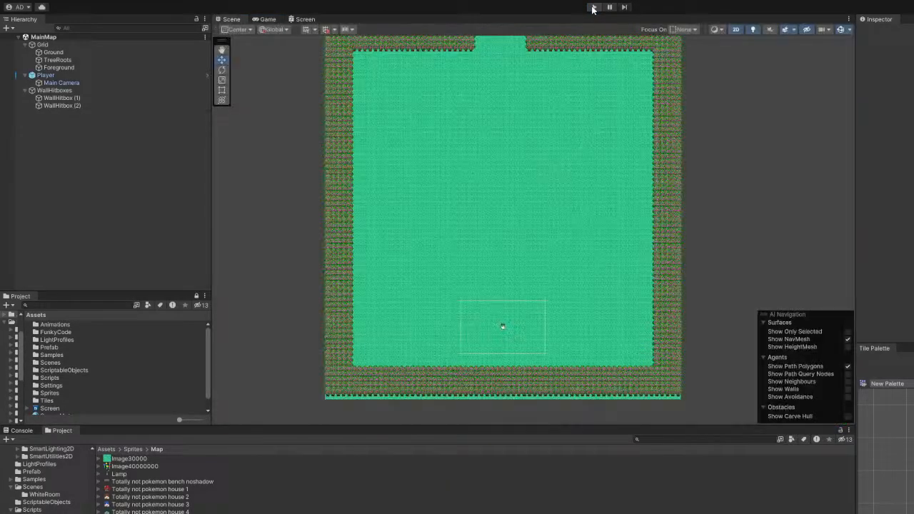